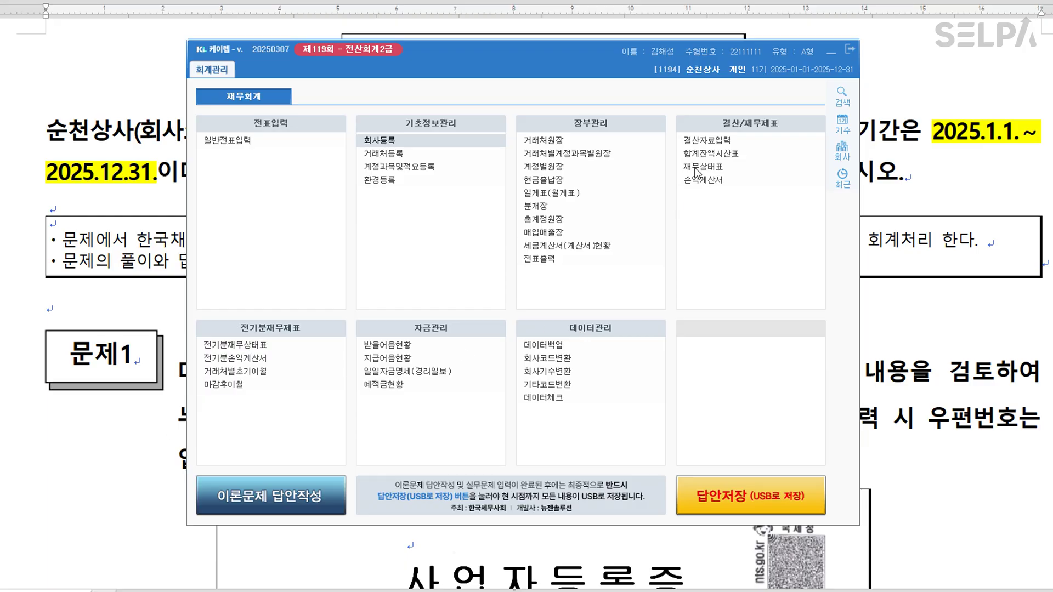
# Colour the word 회사등록 in 문제1 red and scroll down to the business registration certificate.
pyautogui.moveTo(574, 57); pyautogui.dragTo(601, 587)
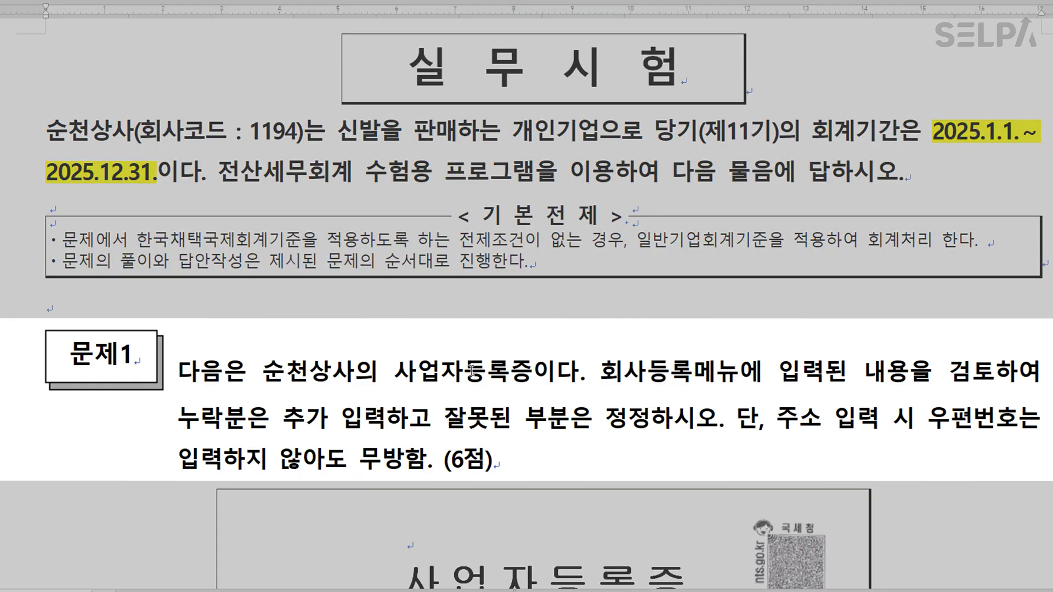
pyautogui.moveTo(603, 375); pyautogui.dragTo(688, 376)
pyautogui.hotkey('ctrl', 'm')
pyautogui.press('r')
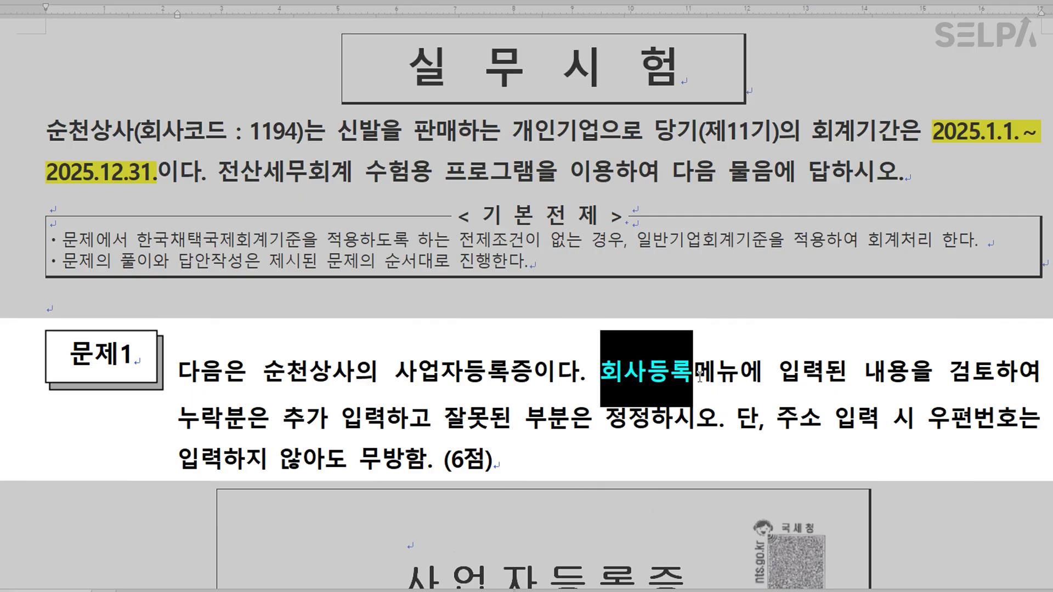
pyautogui.click(721, 377)
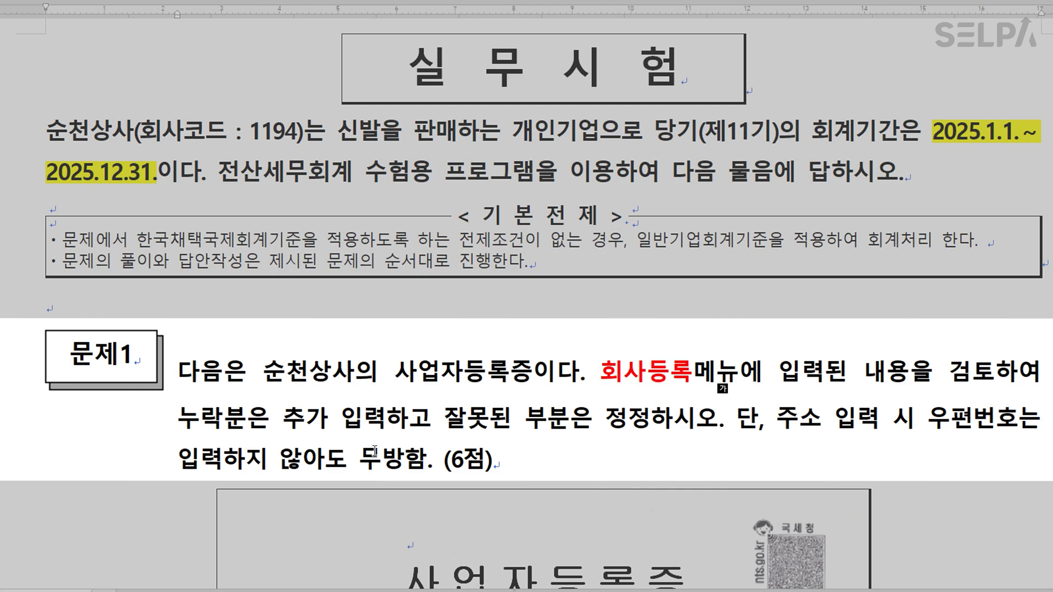
pyautogui.scroll(-3, 554, 399)
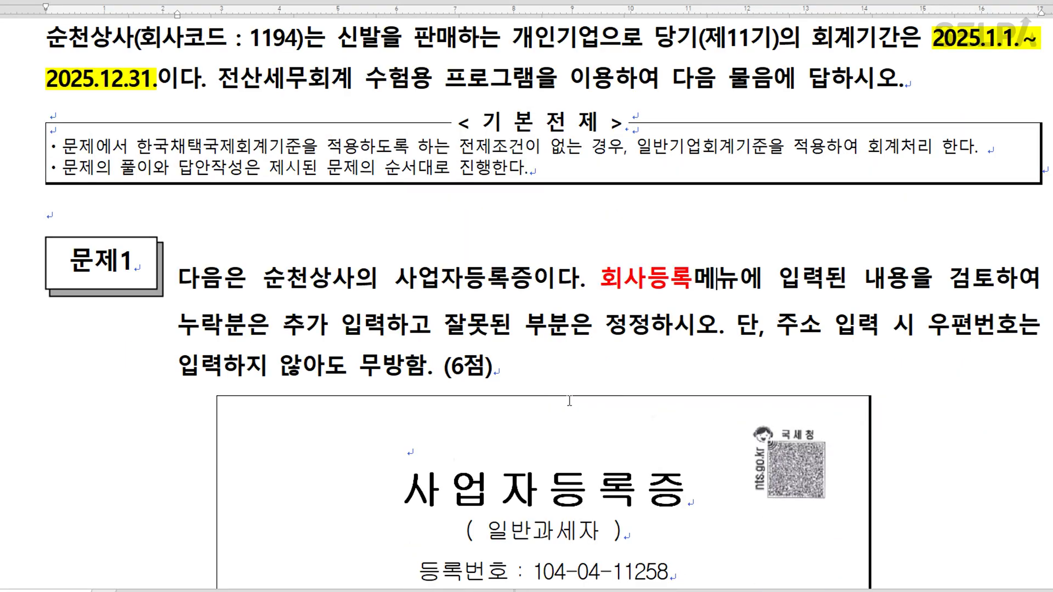
pyautogui.scroll(-12, 570, 401)
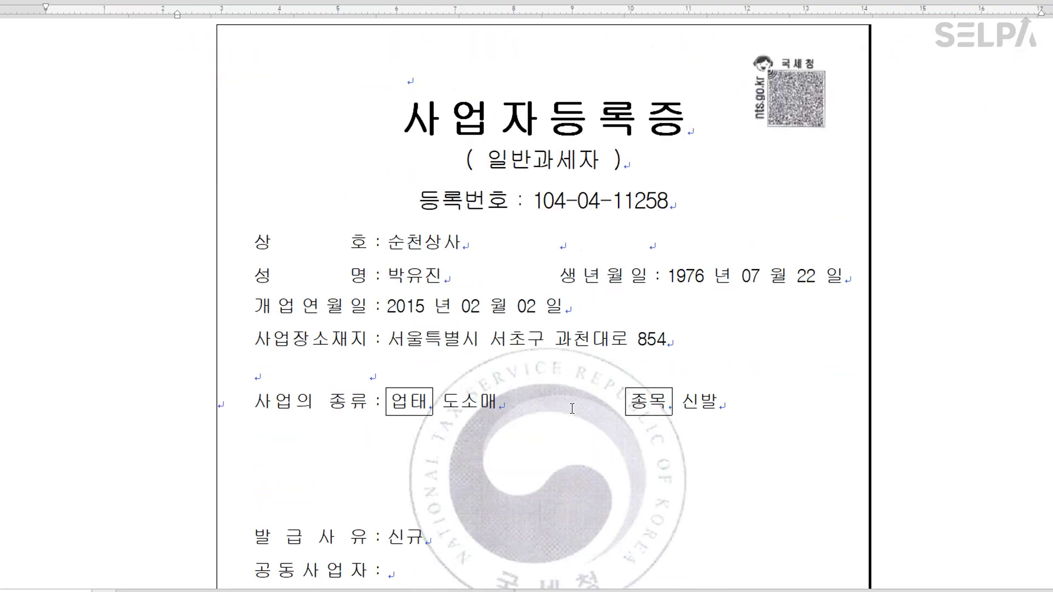
# Open 회사등록 for 순천상사 and retype the business registration number to match the certificate.
pyautogui.click(352, 585)
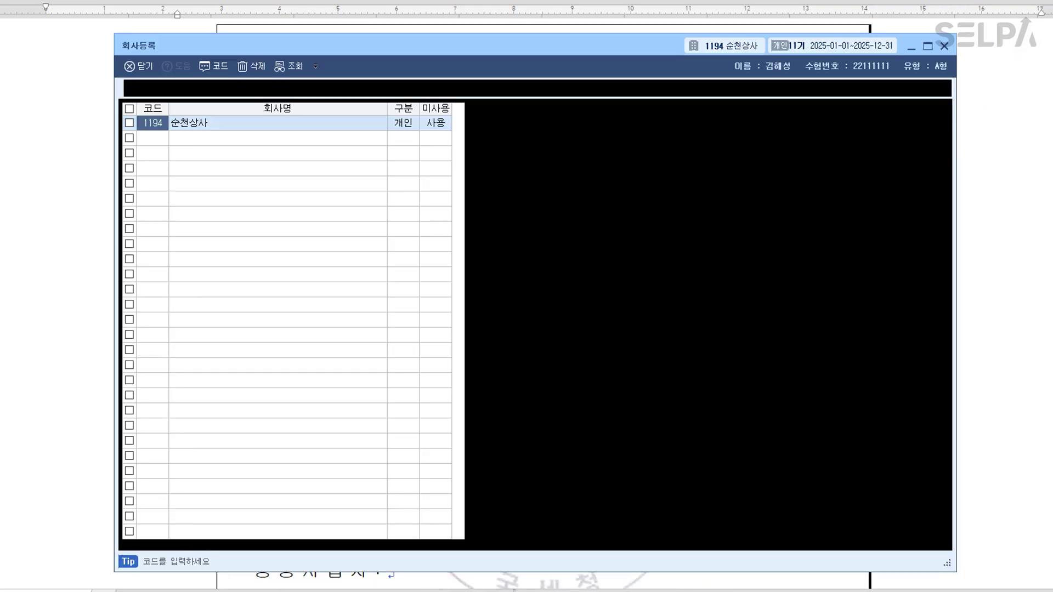
pyautogui.click(227, 126)
pyautogui.moveTo(484, 50); pyautogui.dragTo(484, 244)
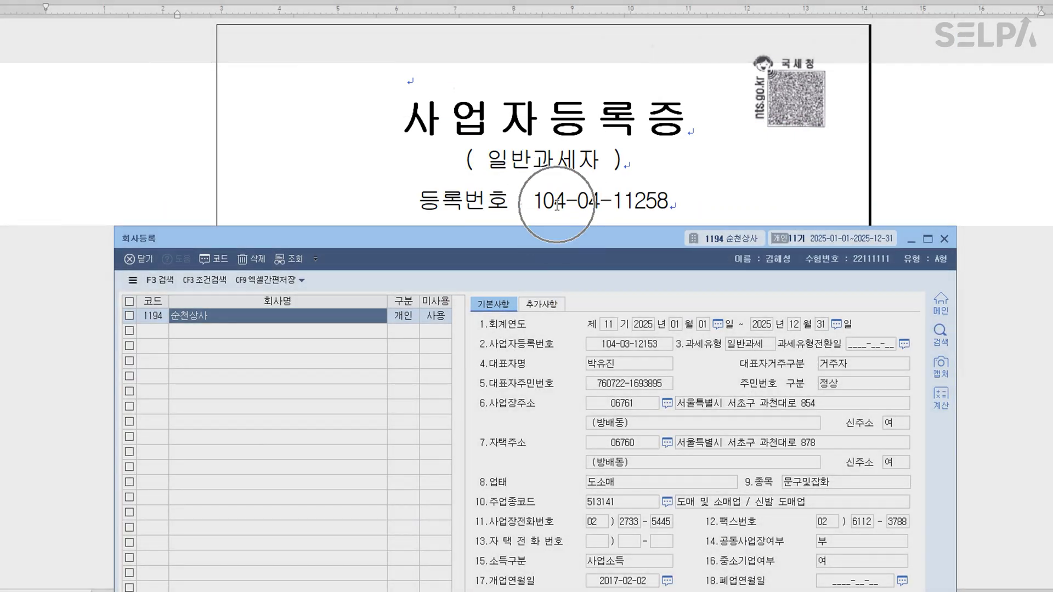
pyautogui.click(637, 348)
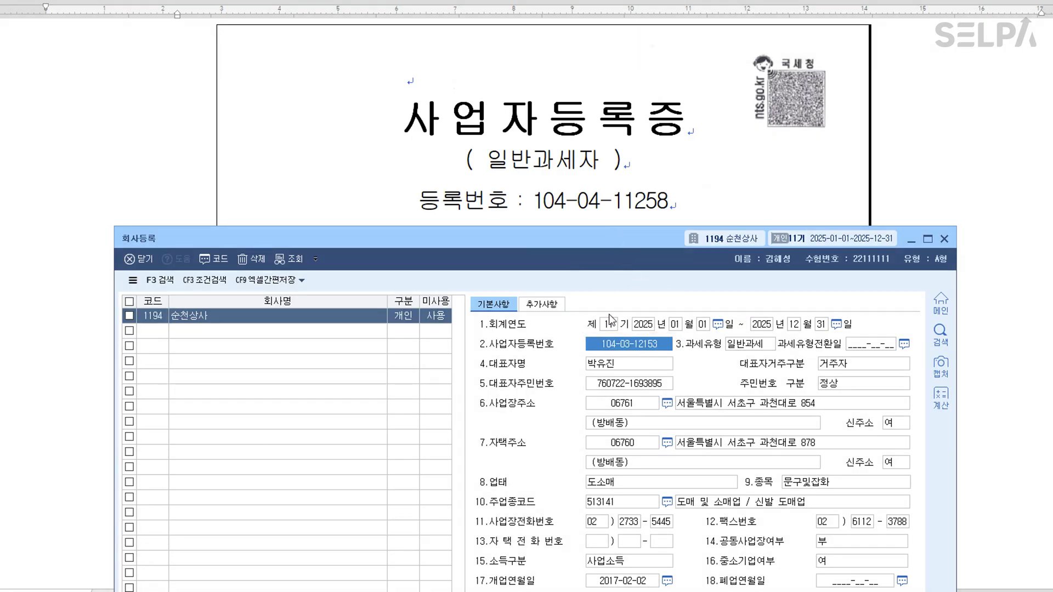
pyautogui.press('Left')
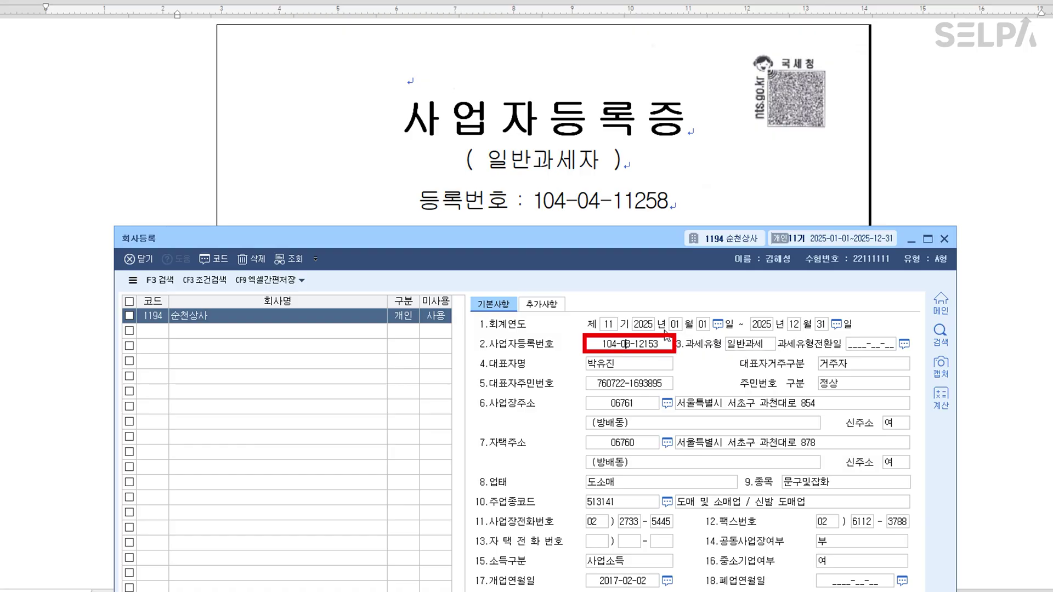
pyautogui.write('4-11258')
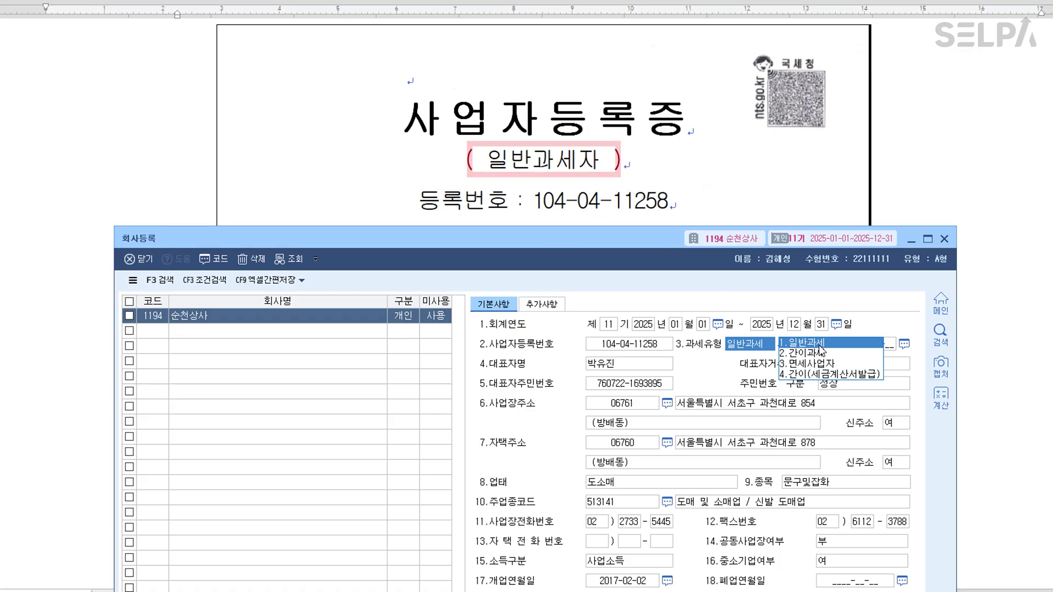
# Keep 일반과세 as the taxation type and step past the representative's name and resident number.
pyautogui.press('Return')
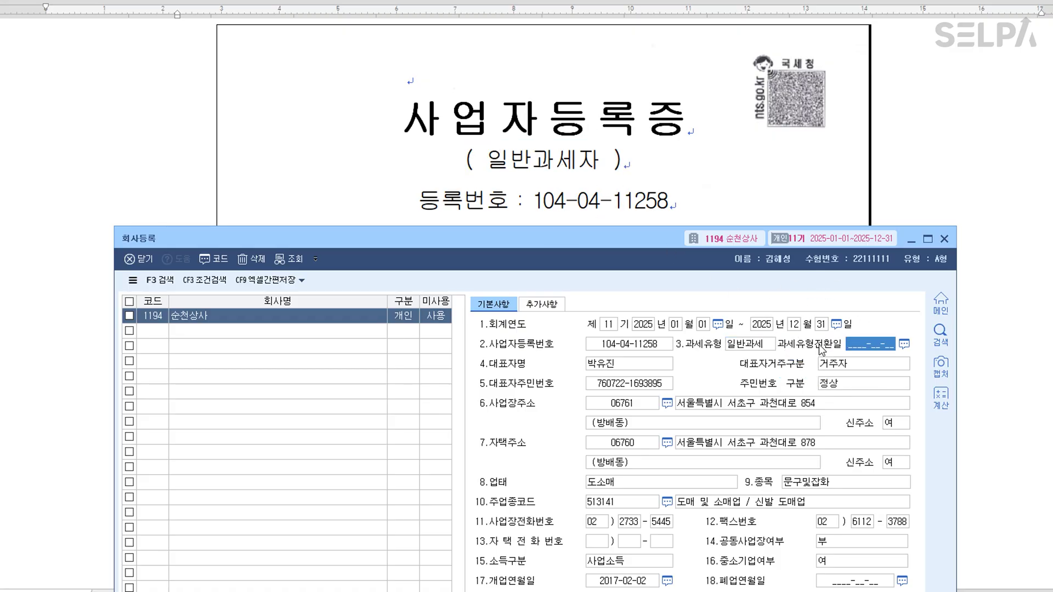
pyautogui.scroll(-2, 623, 148)
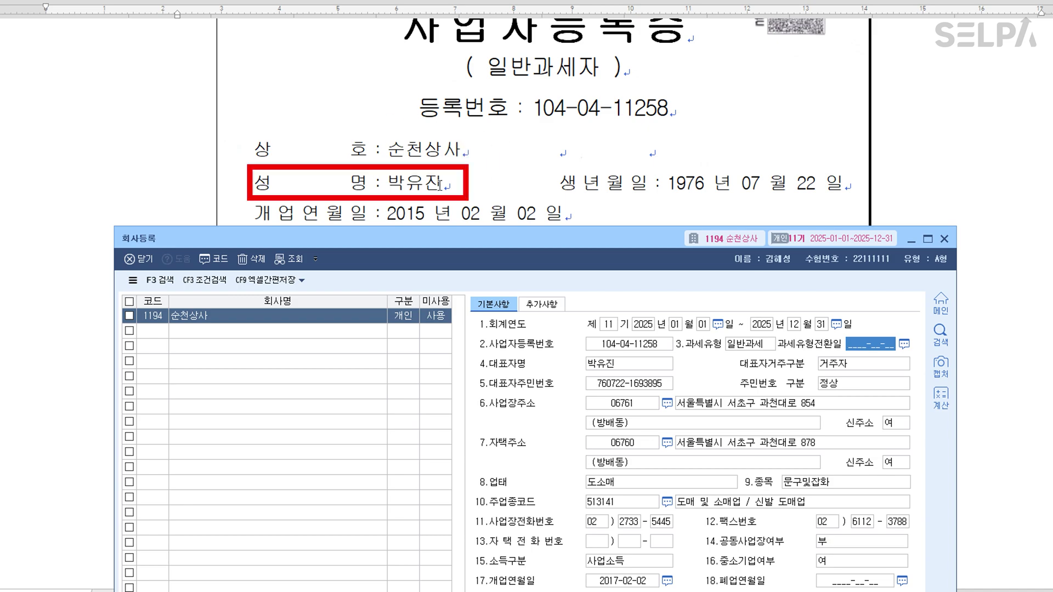
pyautogui.click(614, 367)
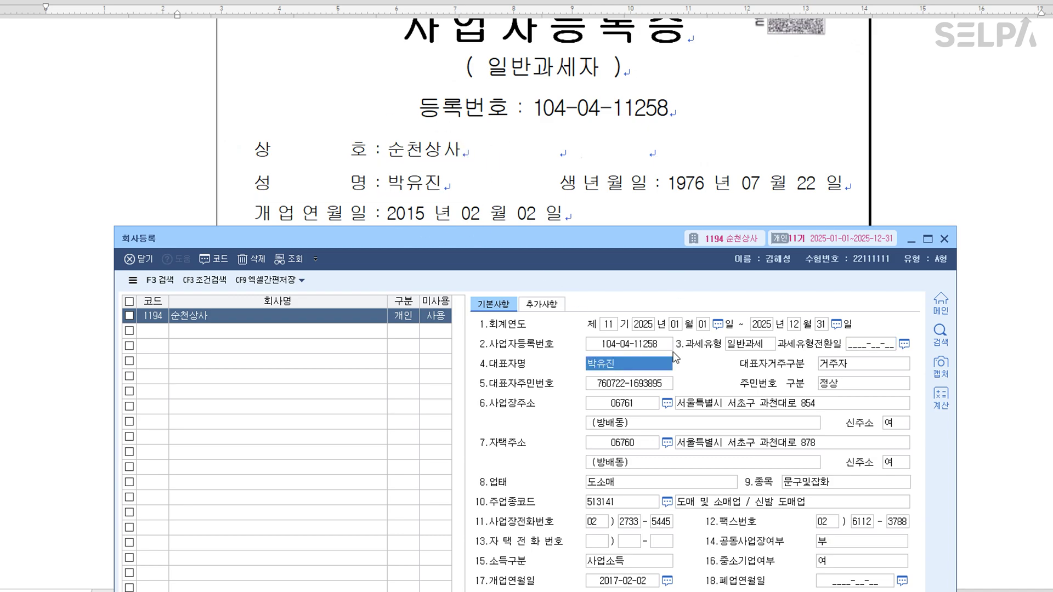
pyautogui.press('Return')
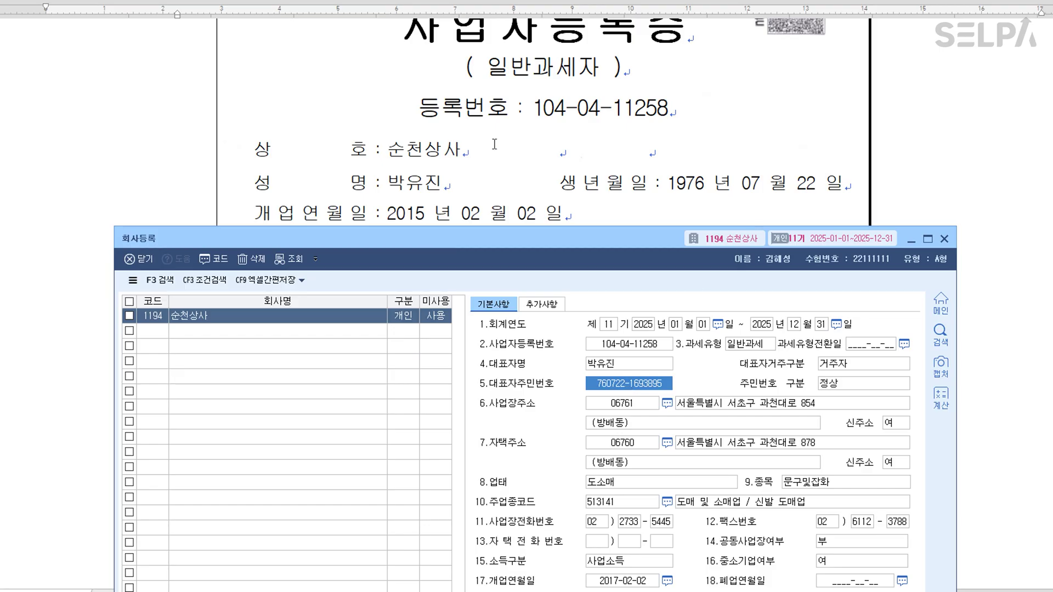
pyautogui.scroll(-3, 494, 145)
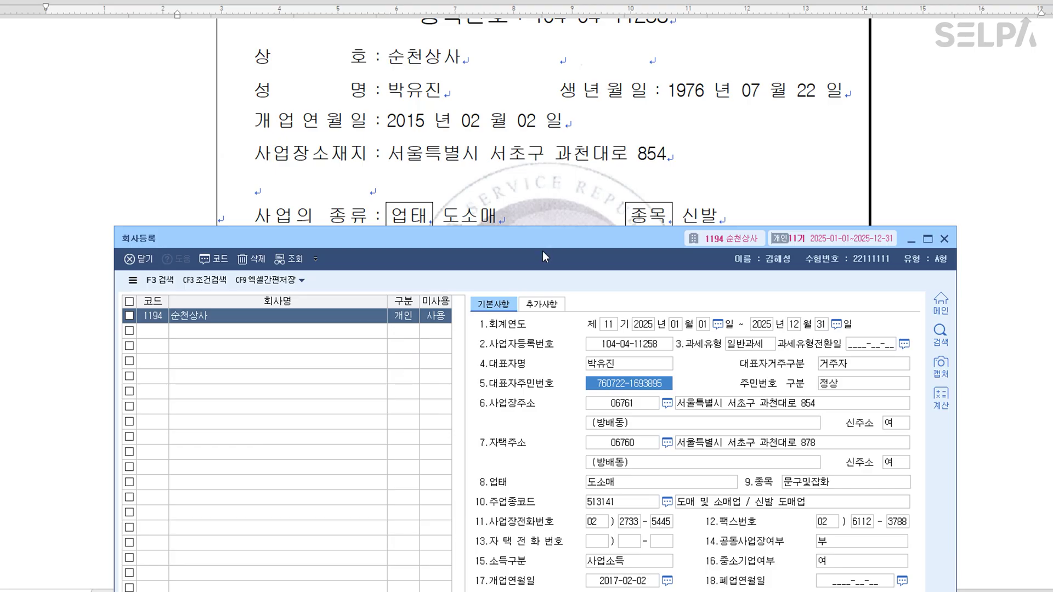
# Change the opening date from 2017-02-02 to 2015-02-02 and check the business address.
pyautogui.moveTo(544, 244); pyautogui.dragTo(546, 196)
pyautogui.click(621, 535)
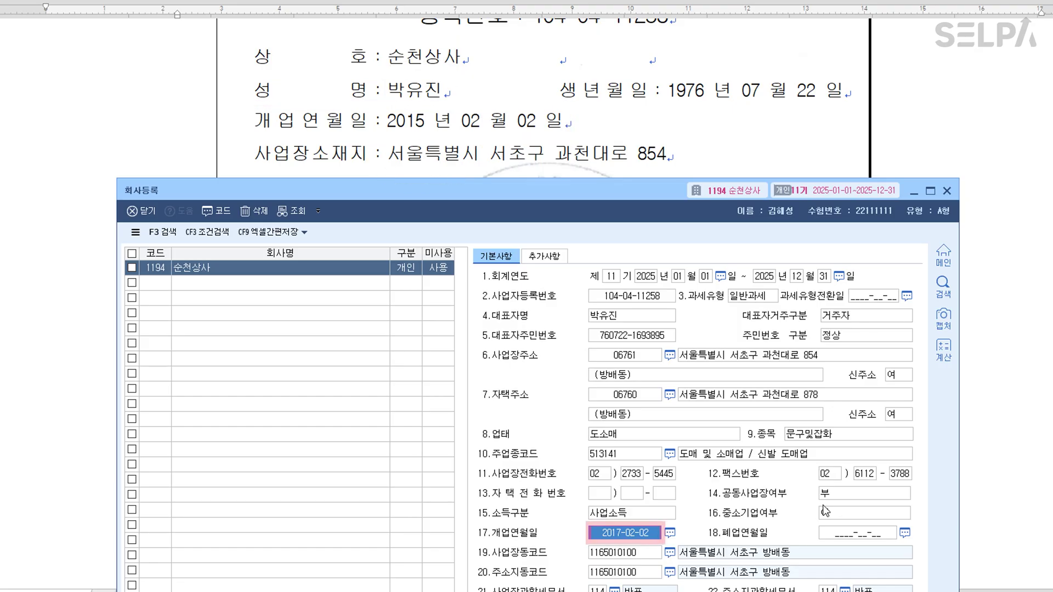
pyautogui.write('2015-02-02')
pyautogui.press('Return')
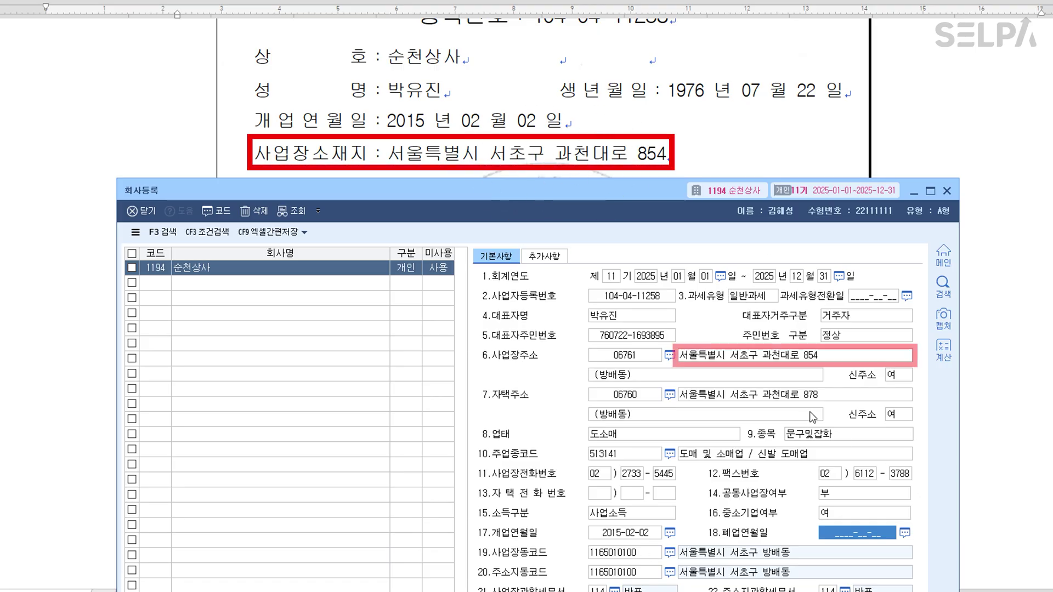
pyautogui.click(749, 357)
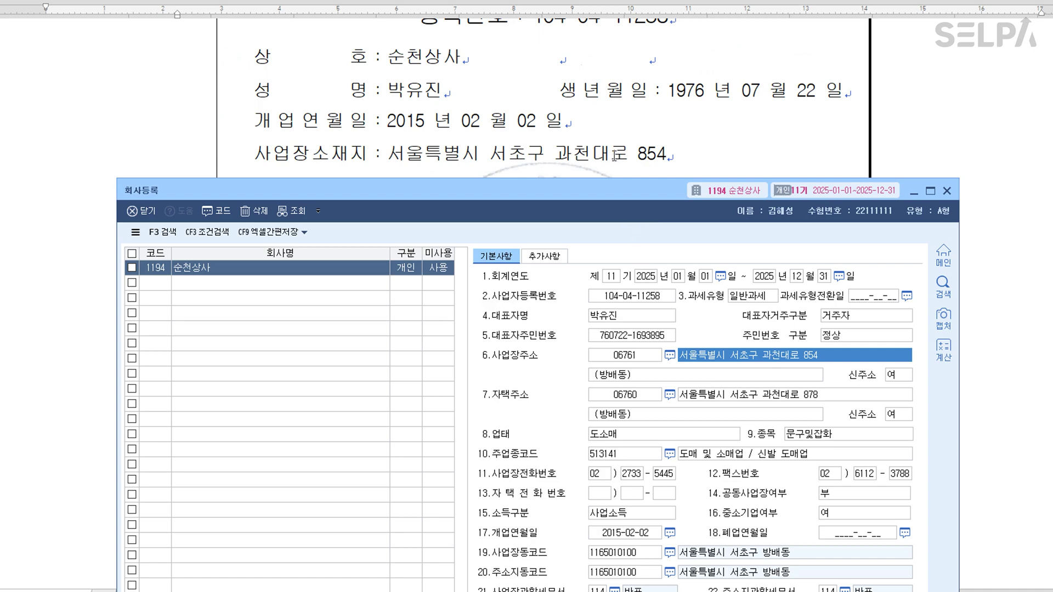
# Replace the 종목 문구및잡화 with 신발.
pyautogui.scroll(-3, 606, 113)
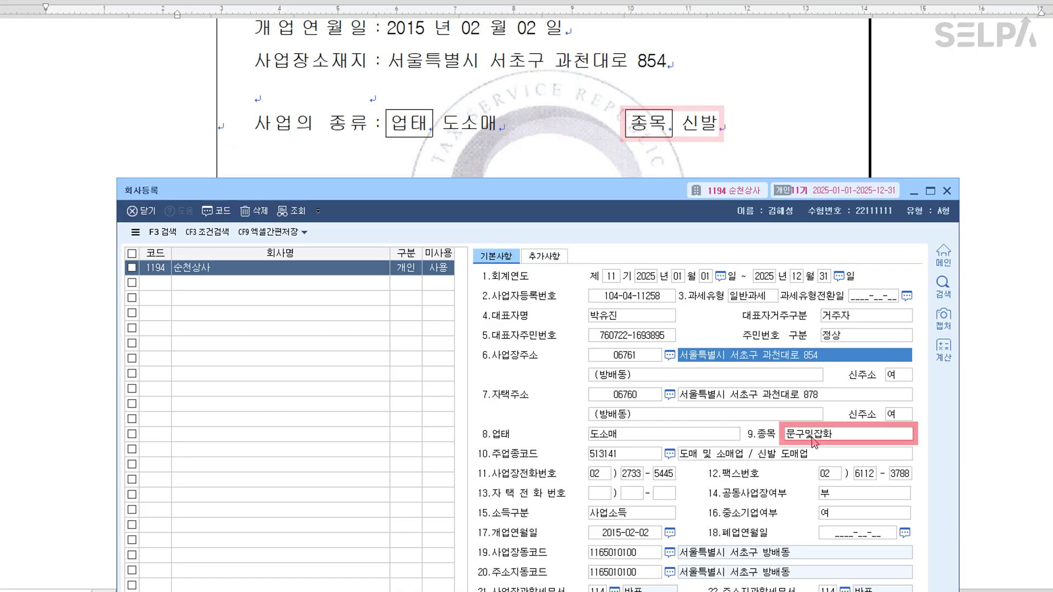
pyautogui.click(817, 435)
pyautogui.write('시ㄴ발')
pyautogui.press('Return')
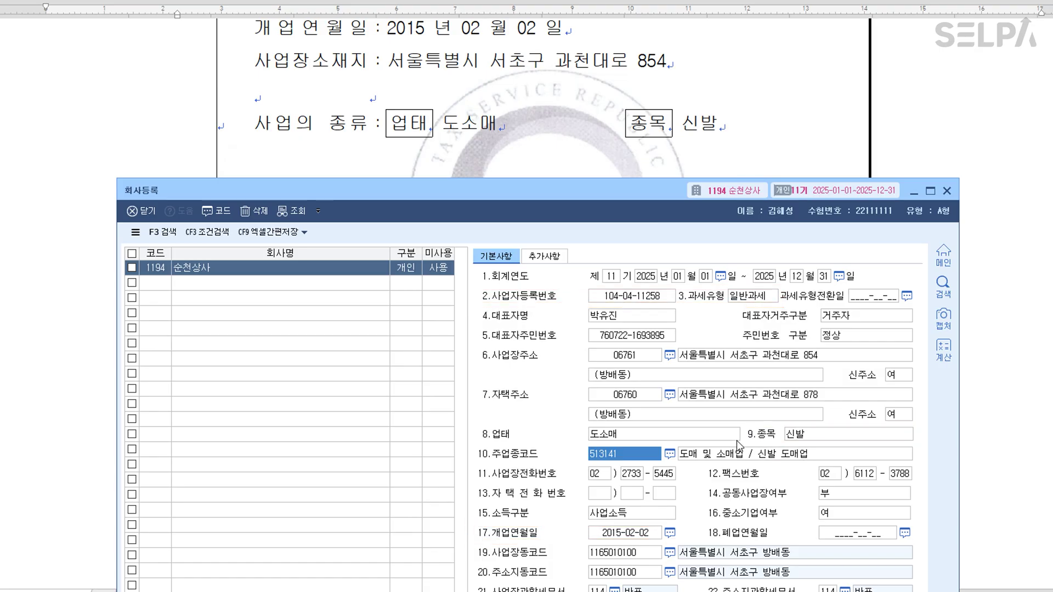
# Move the registration form aside and bring the certificate document back to the front.
pyautogui.scroll(-6, 590, 138)
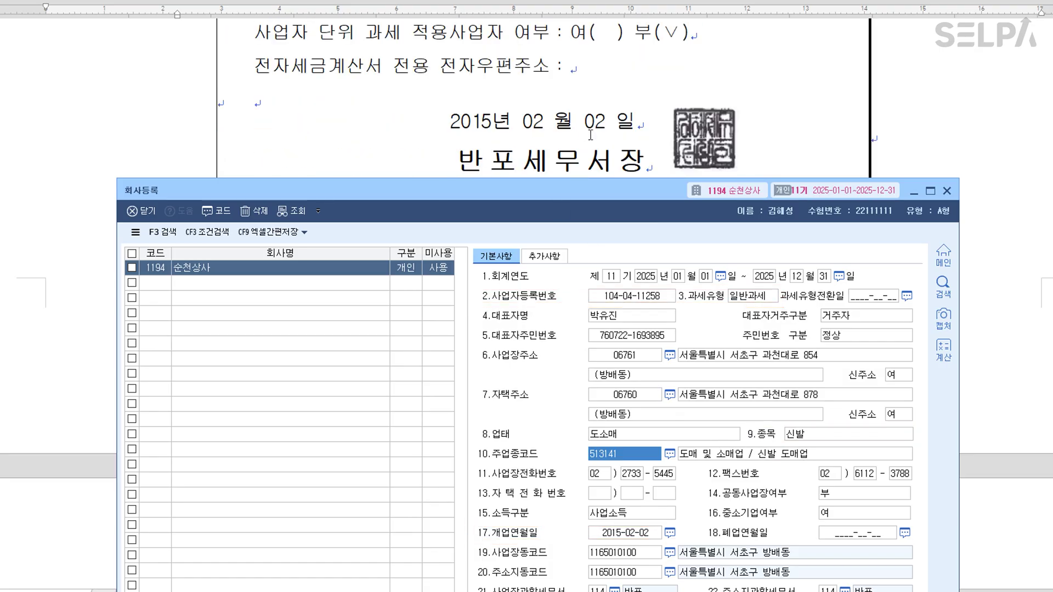
pyautogui.moveTo(555, 193); pyautogui.dragTo(572, 68)
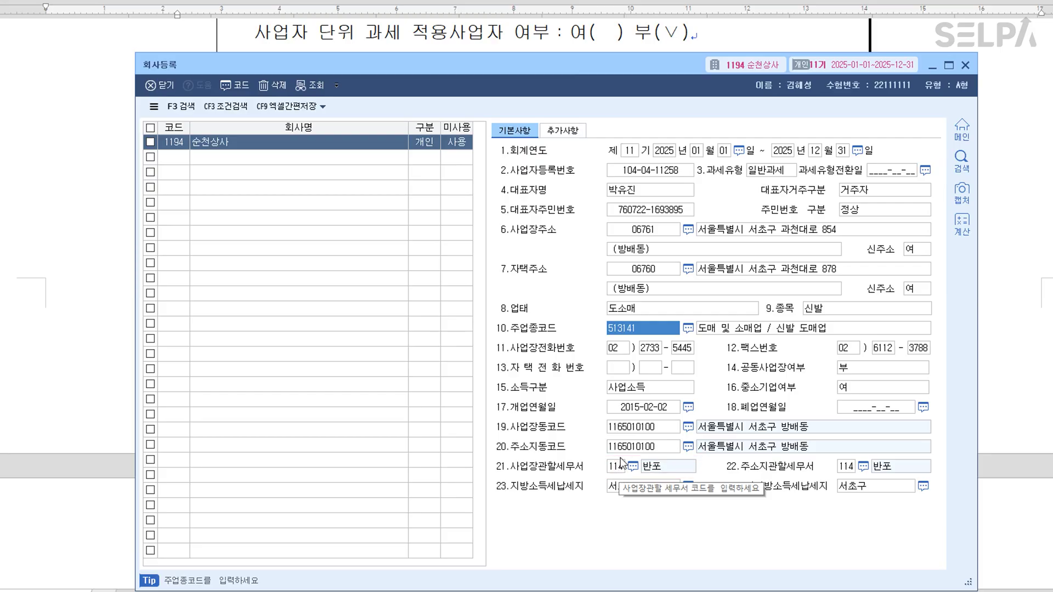
pyautogui.moveTo(591, 68); pyautogui.dragTo(561, 456)
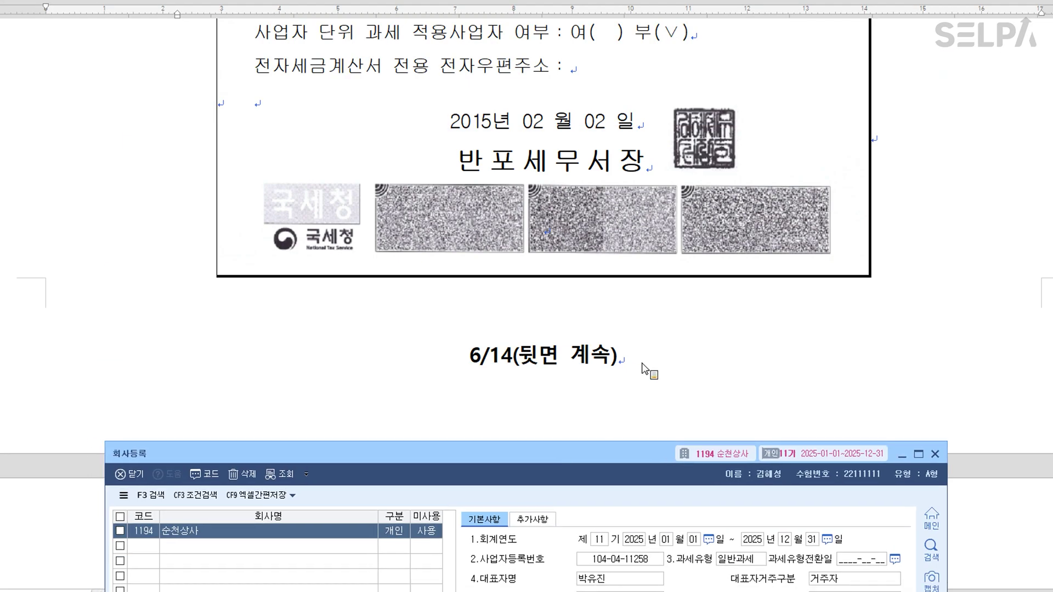
pyautogui.click(642, 364)
pyautogui.scroll(12, 712, 324)
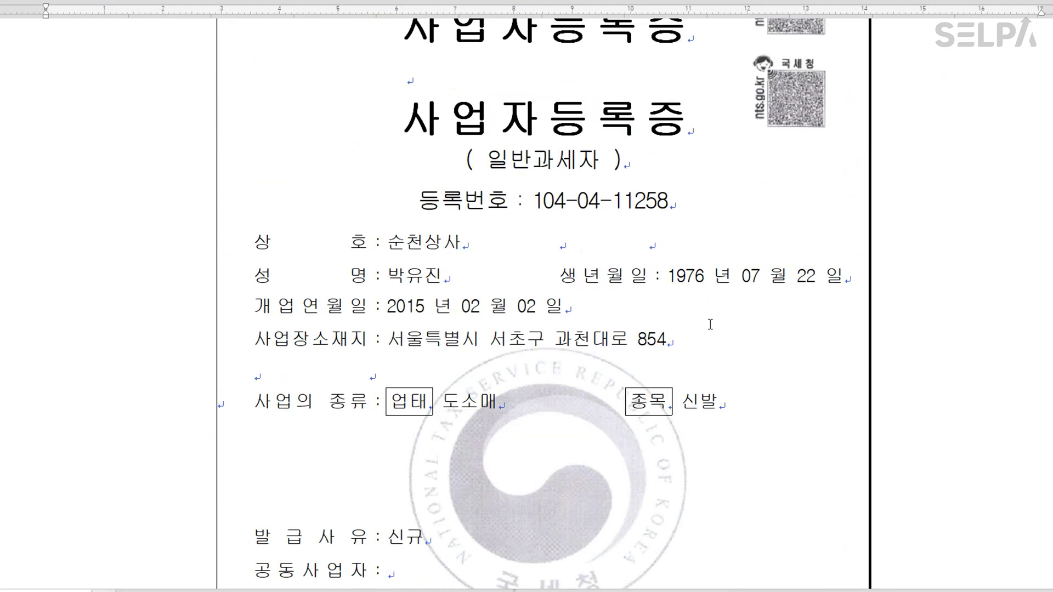
# Highlight the registration number, opening date 2015 년 02 월 02 일 and 종목 신발 in yellow.
pyautogui.moveTo(533, 202); pyautogui.dragTo(731, 188)
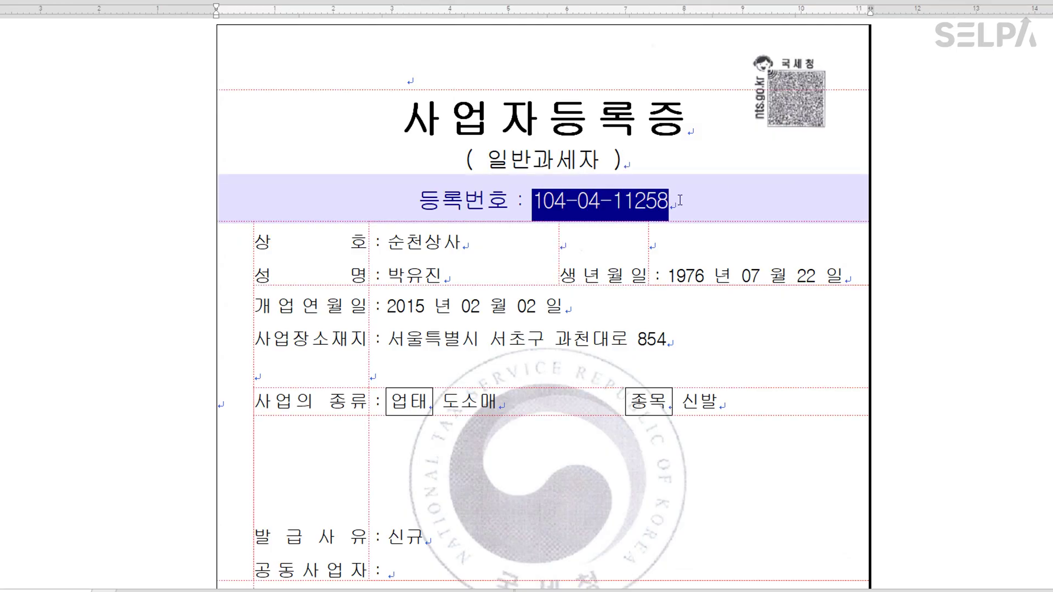
pyautogui.moveTo(681, 201); pyautogui.dragTo(680, 201)
pyautogui.moveTo(389, 310); pyautogui.dragTo(587, 307)
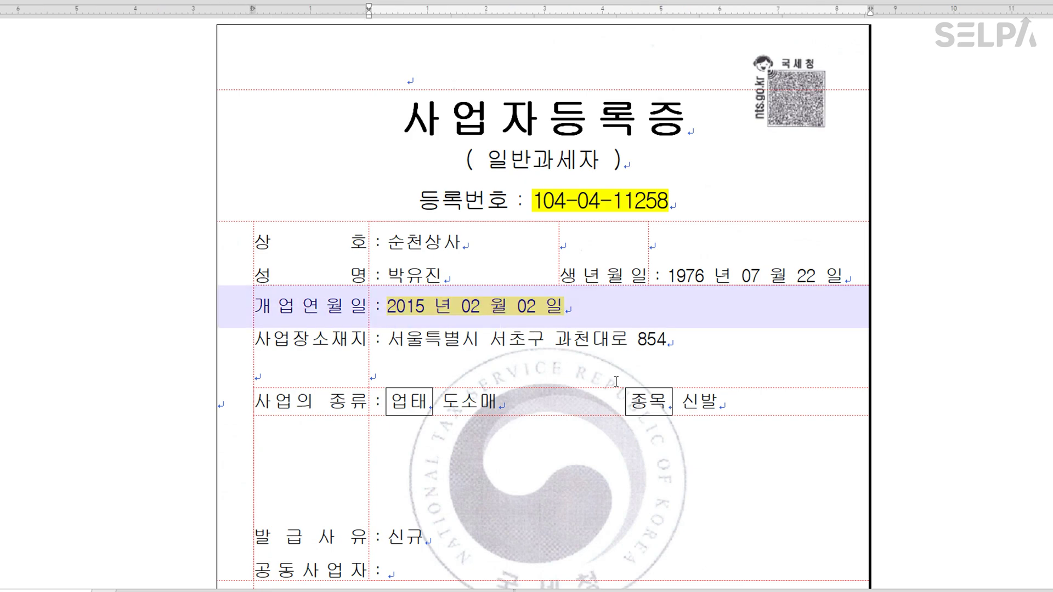
pyautogui.moveTo(682, 401); pyautogui.dragTo(722, 400)
pyautogui.click(749, 457)
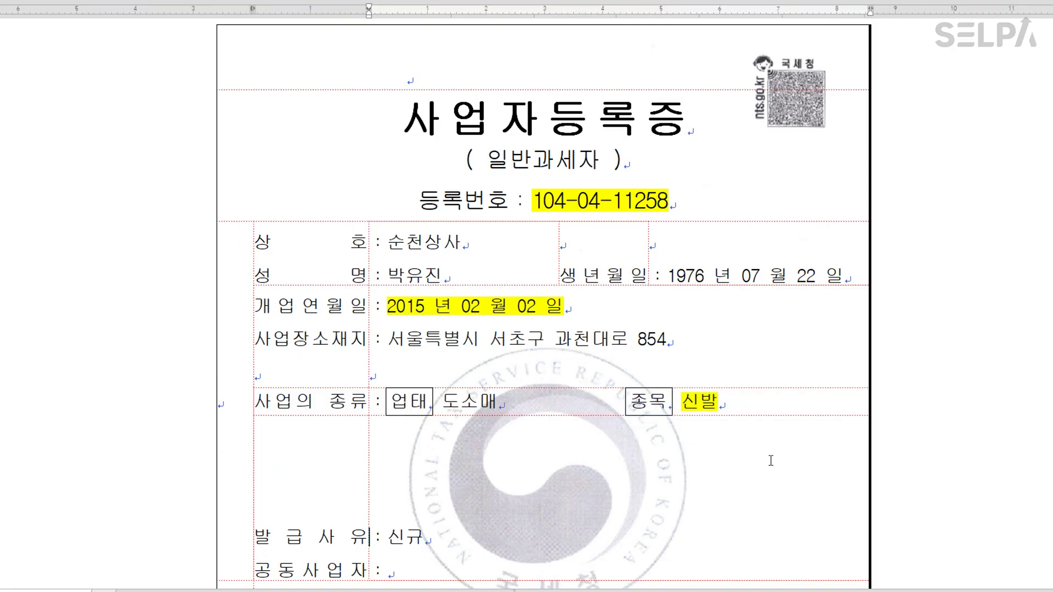
# Scroll down to Problem 2's 재무상태표 table.
pyautogui.scroll(-3, 754, 453)
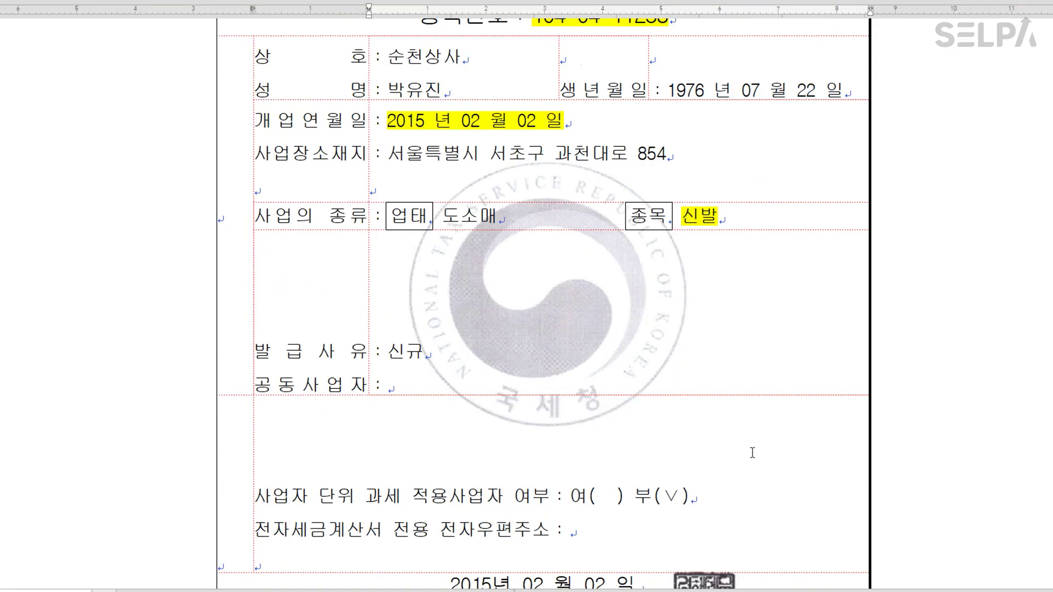
pyautogui.scroll(-4, 753, 453)
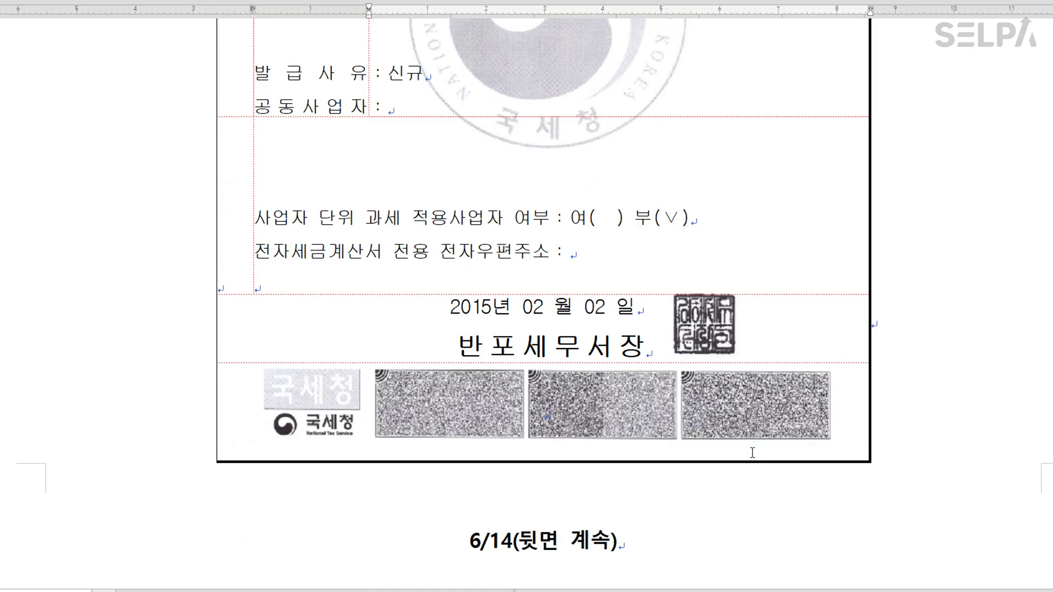
pyautogui.scroll(-8, 753, 454)
# Colour the phrase 전기분 재무상태표 blue and scroll down through the balance sheet table.
pyautogui.scroll(-3, 752, 453)
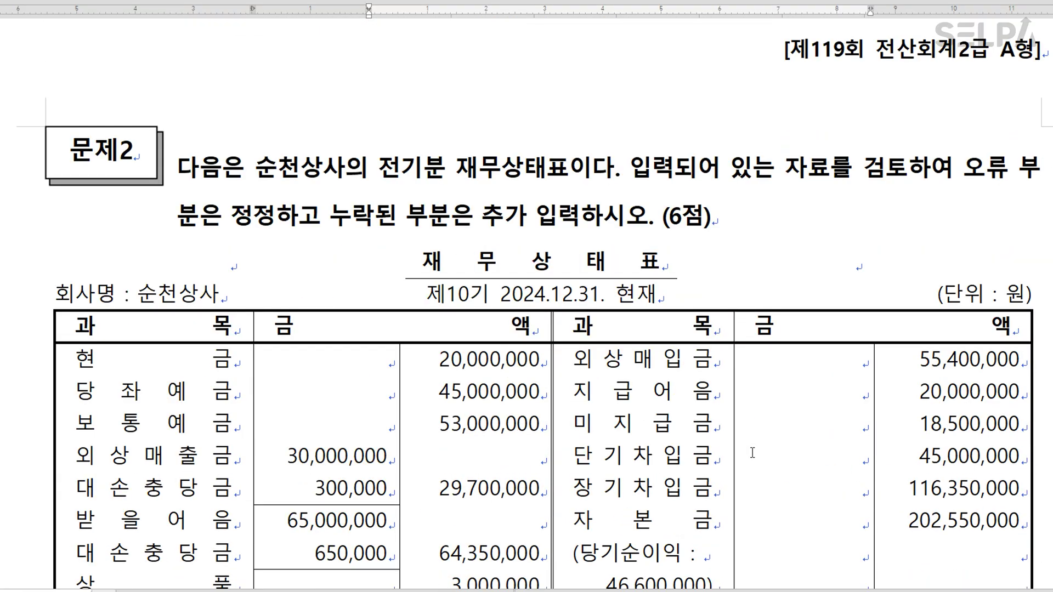
pyautogui.moveTo(384, 164); pyautogui.dragTo(564, 166)
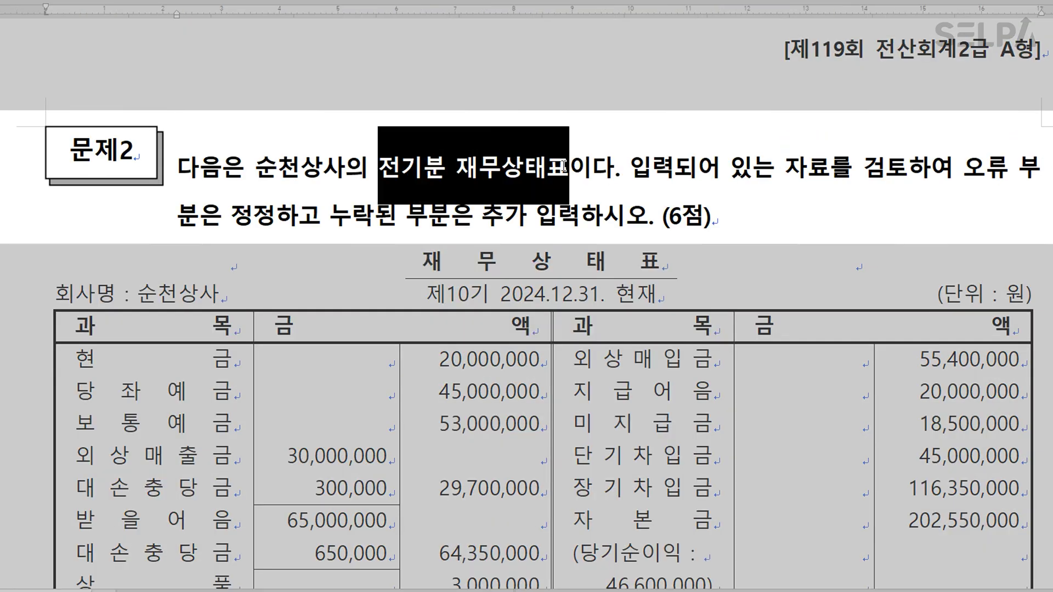
pyautogui.click(619, 168)
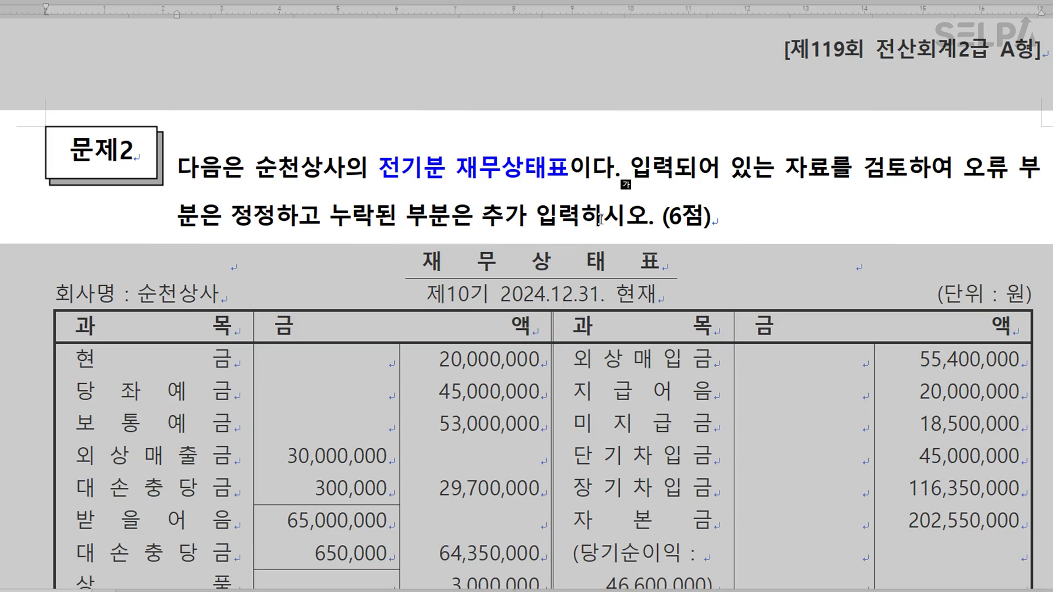
pyautogui.scroll(-3, 603, 220)
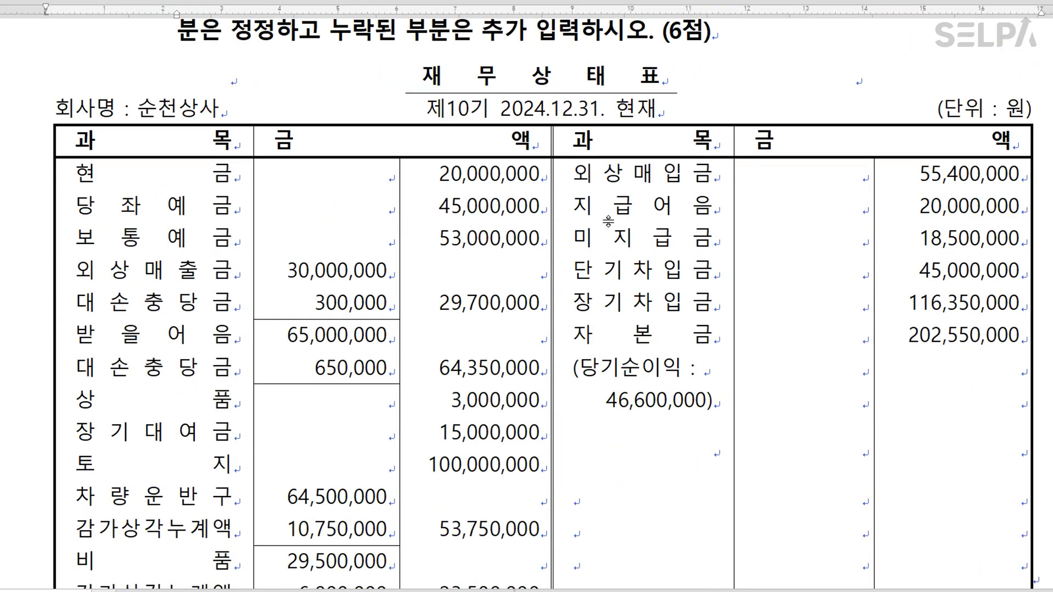
pyautogui.scroll(-2, 609, 221)
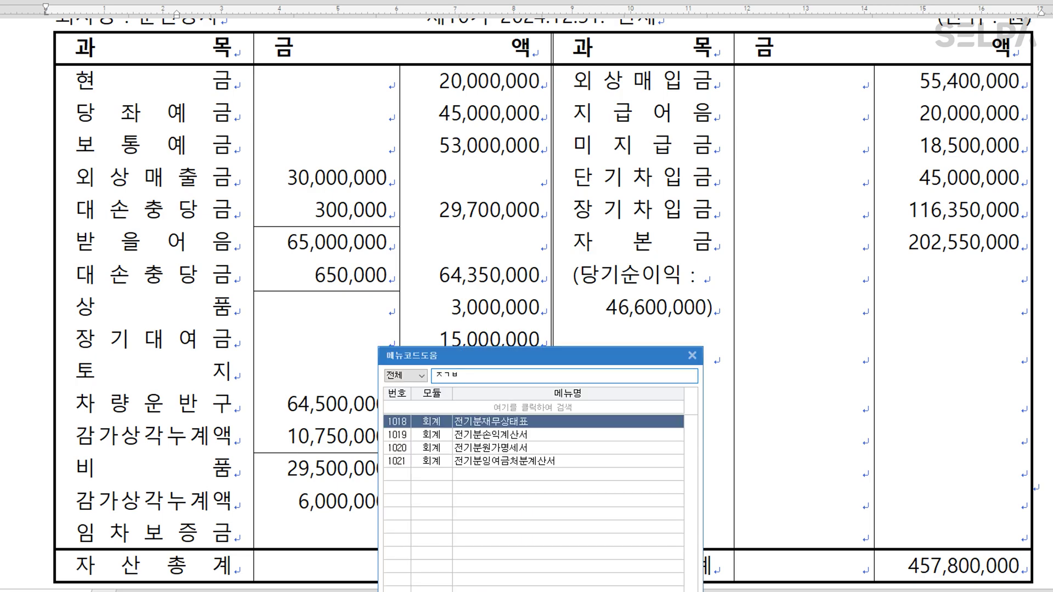
# Open 전기분재무상태표 and compare each asset amount with the exam, down to 감가상각누계액.
pyautogui.press('Return')
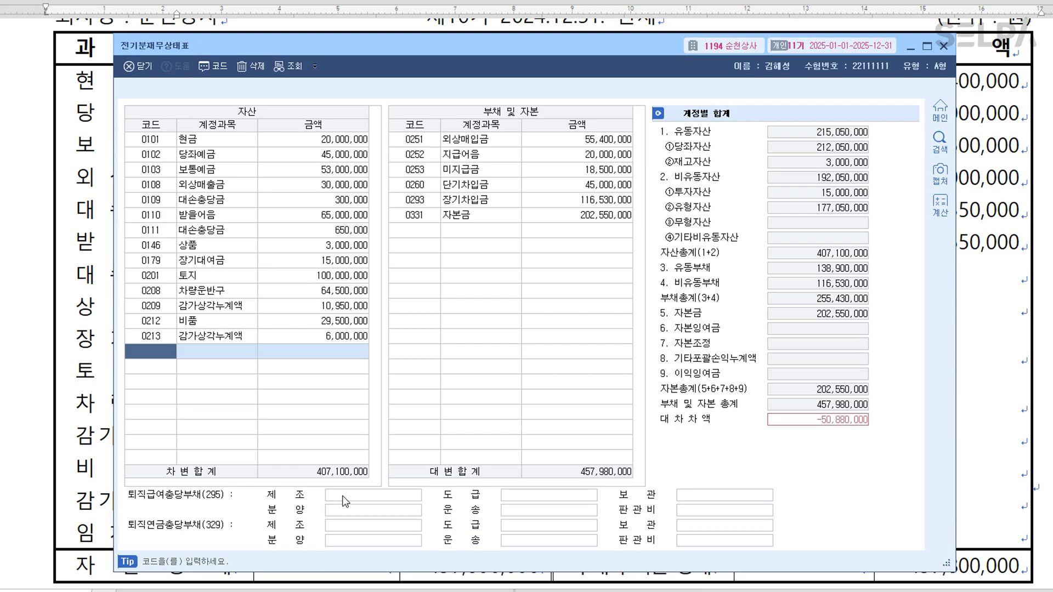
pyautogui.moveTo(380, 51); pyautogui.dragTo(813, 49)
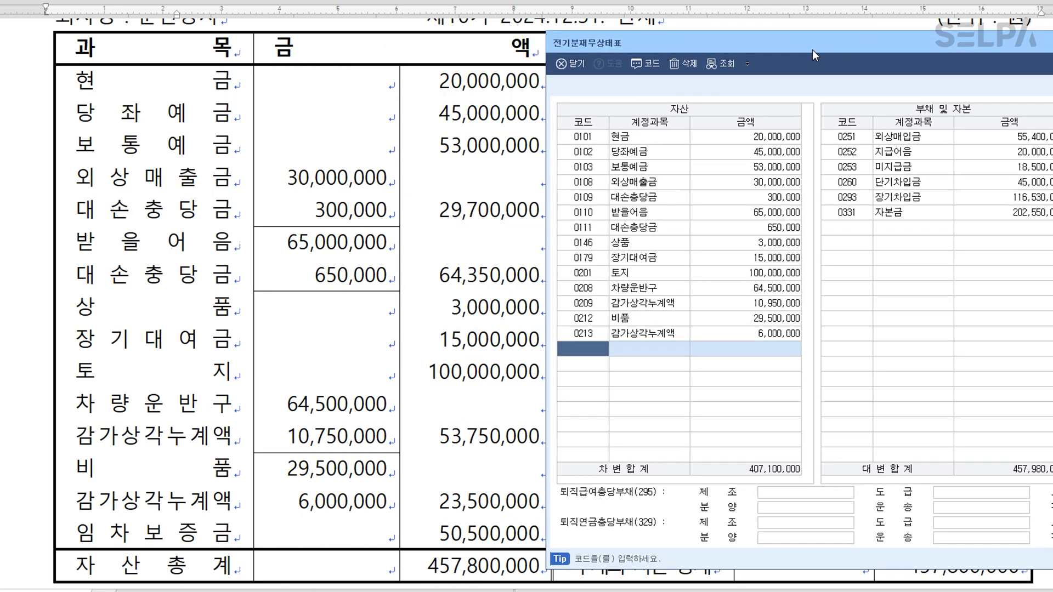
pyautogui.click(763, 135)
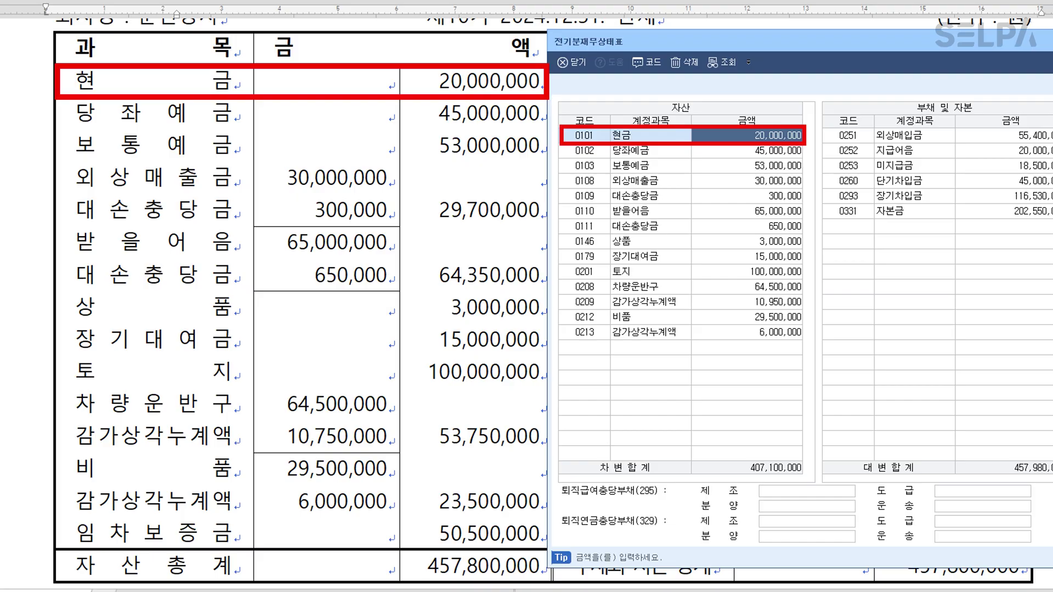
pyautogui.click(763, 150)
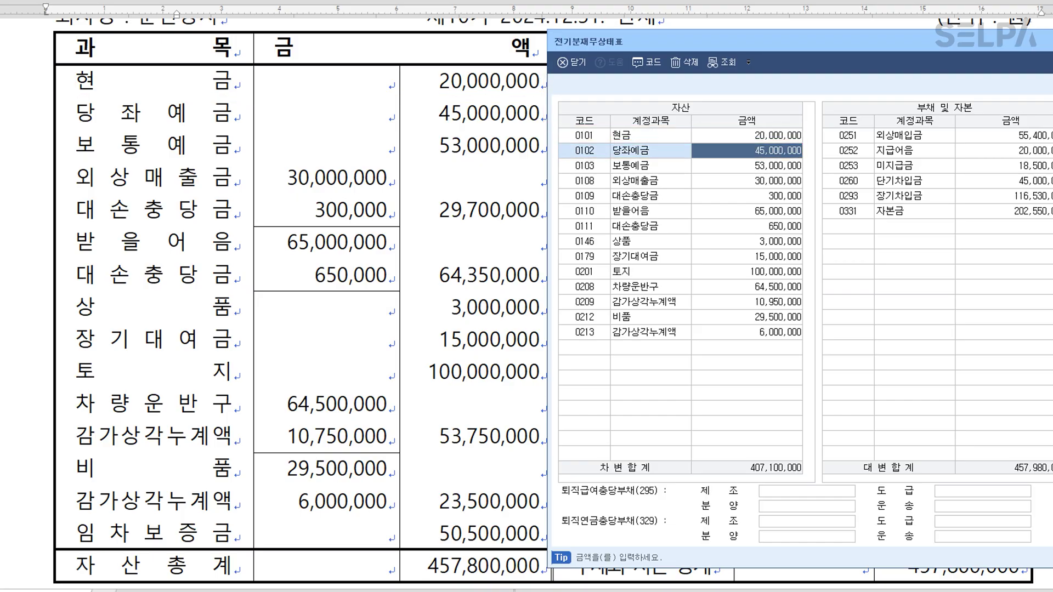
pyautogui.click(762, 166)
pyautogui.click(762, 180)
pyautogui.click(762, 196)
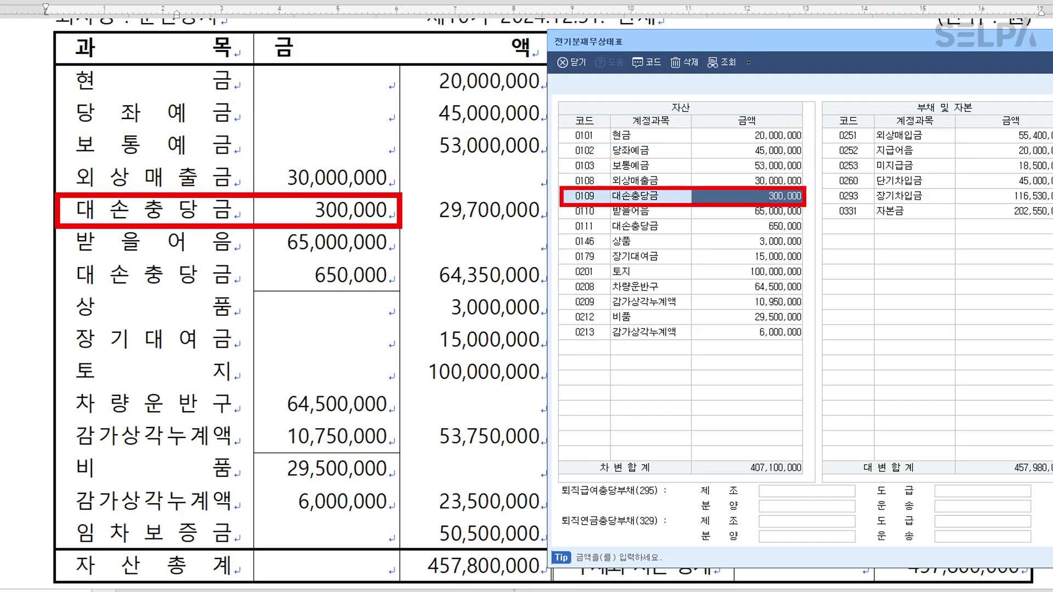
pyautogui.click(763, 211)
pyautogui.click(763, 226)
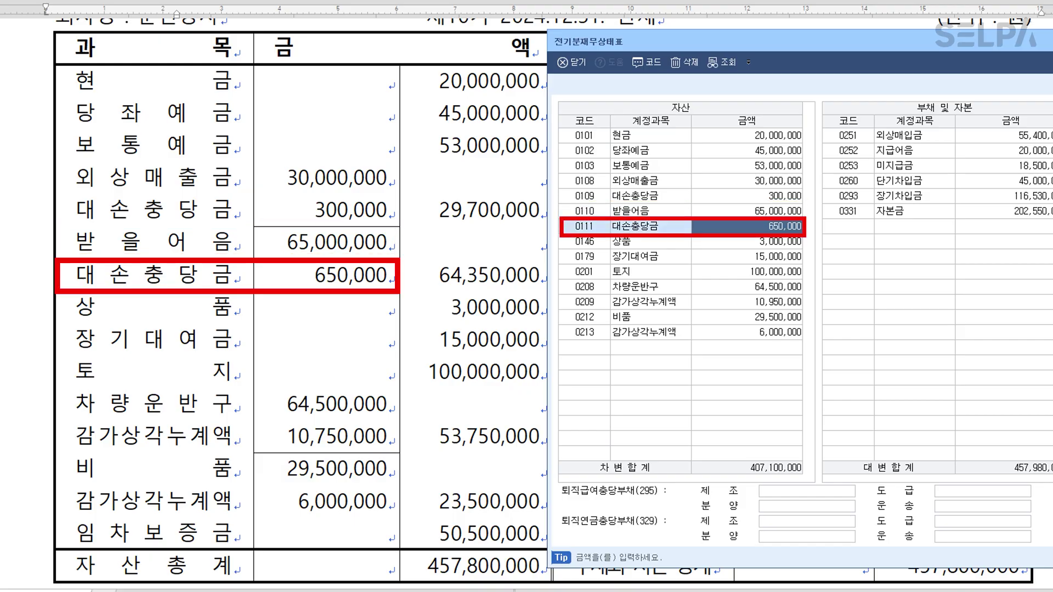
pyautogui.click(763, 241)
pyautogui.click(763, 256)
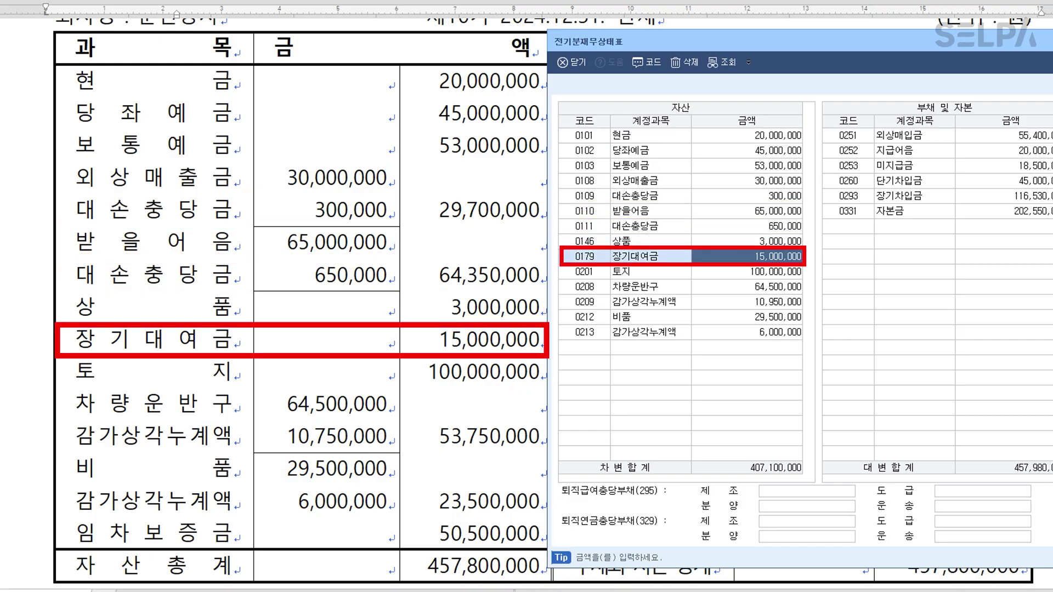
pyautogui.click(762, 272)
pyautogui.click(762, 286)
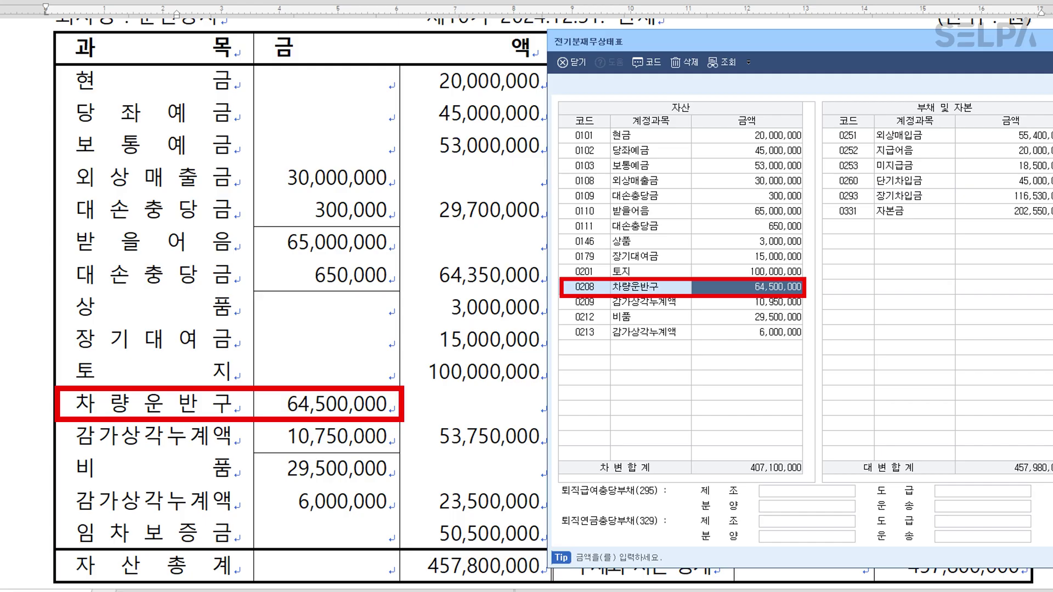
pyautogui.click(762, 301)
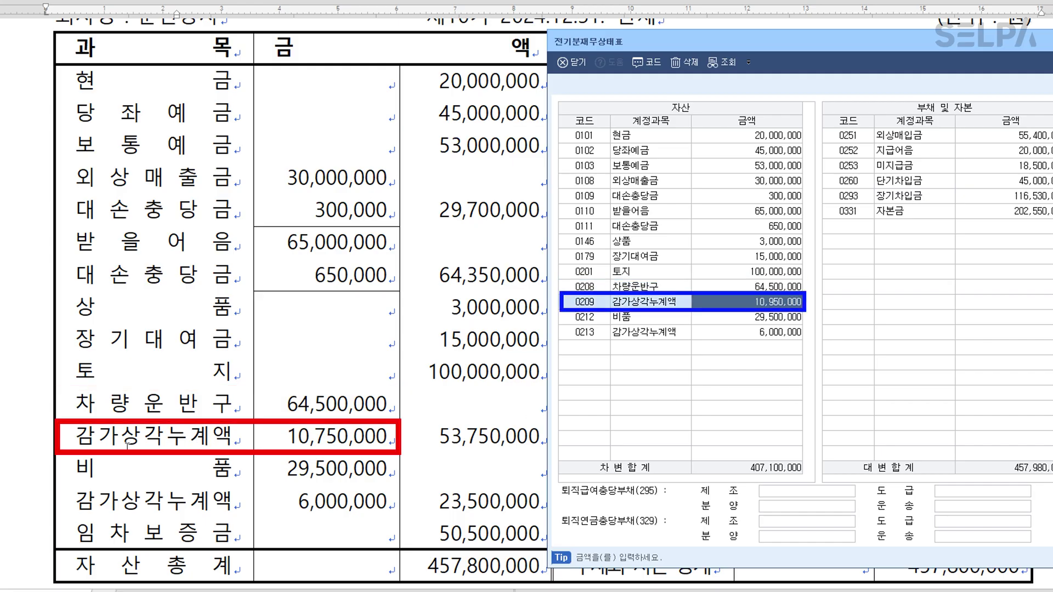
# Highlight the exam's 감가상각누계액 row and correct the amount from 10,950,000 to 10,750,000.
pyautogui.click(77, 439)
pyautogui.moveTo(77, 439); pyautogui.dragTo(331, 444)
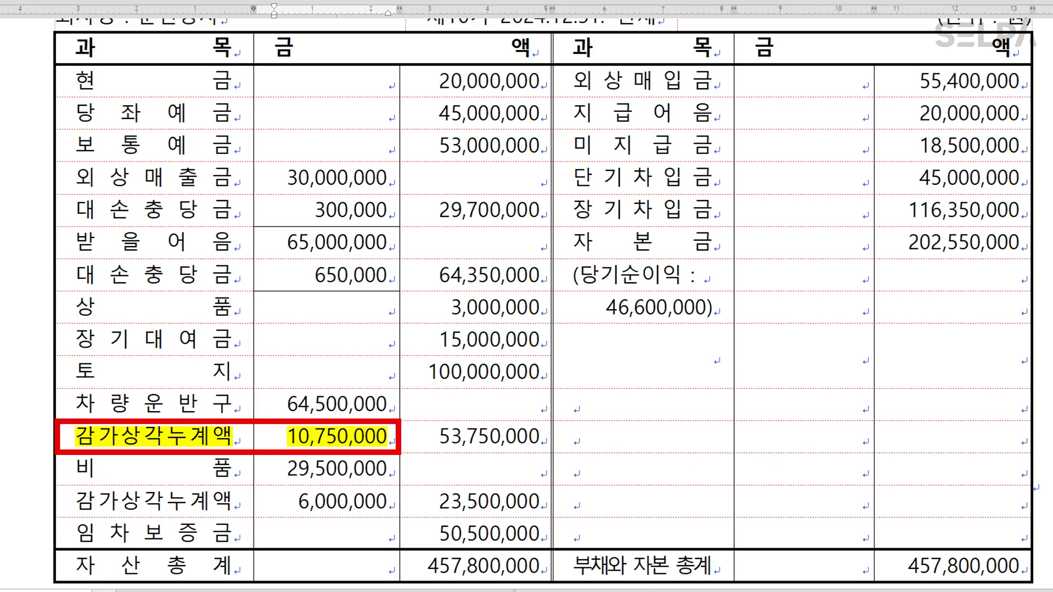
pyautogui.hotkey('alt', 'Tab')
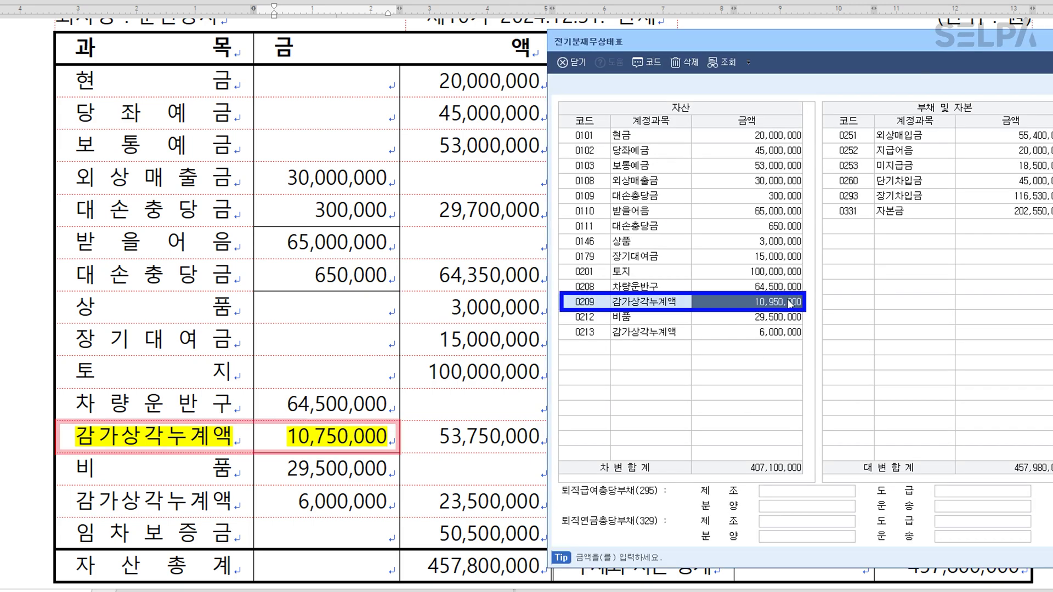
pyautogui.write('10750000')
pyautogui.press('Return')
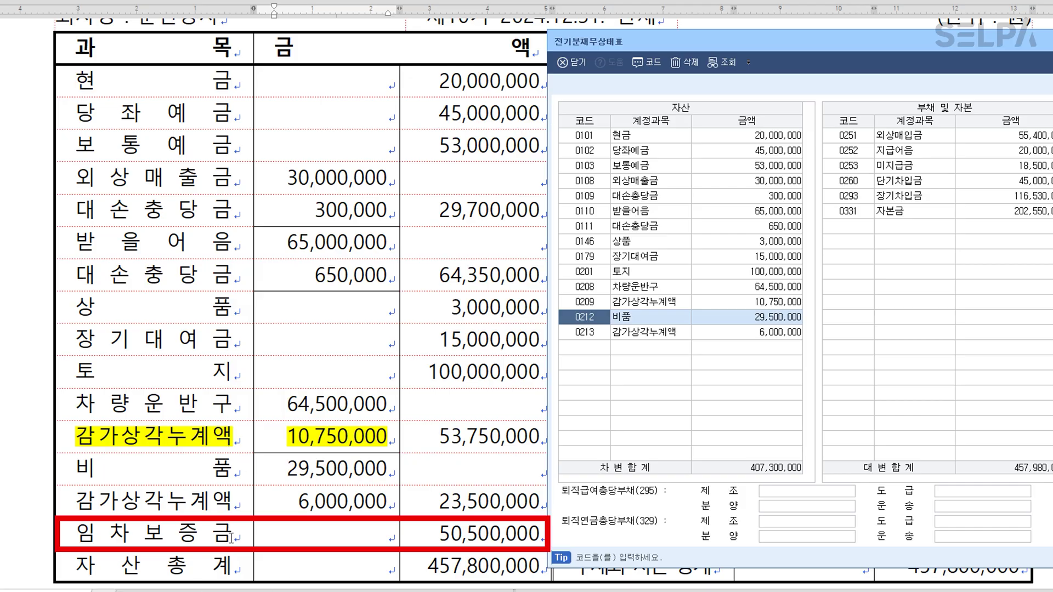
# Add account 0232 임차보증금 with an amount of 50,500,000.
pyautogui.click(601, 349)
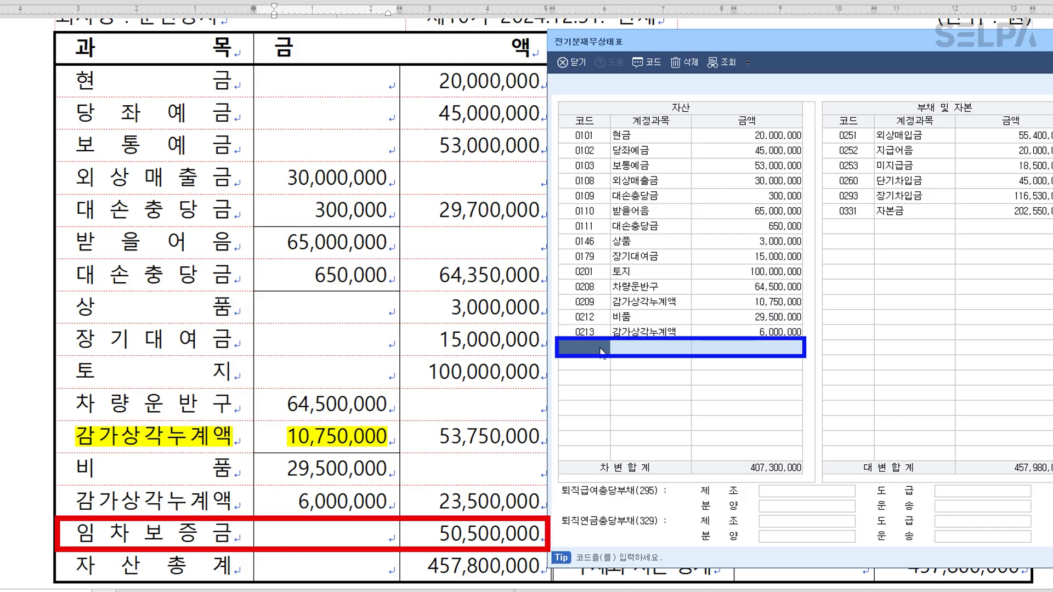
pyautogui.write('임차보')
pyautogui.press('Return')
pyautogui.press('Return')
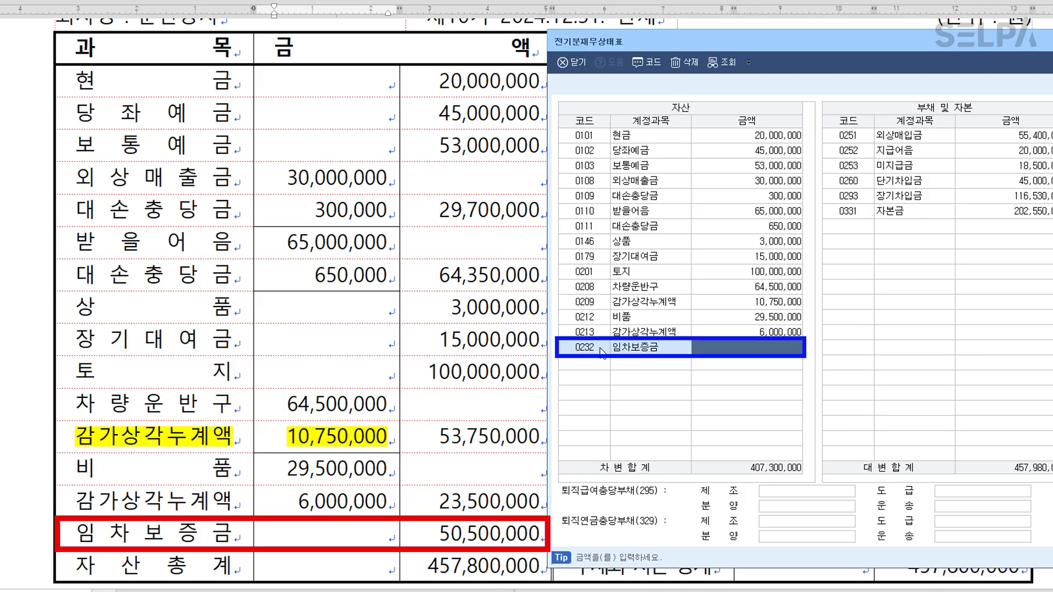
pyautogui.write('50500000')
pyautogui.press('Return')
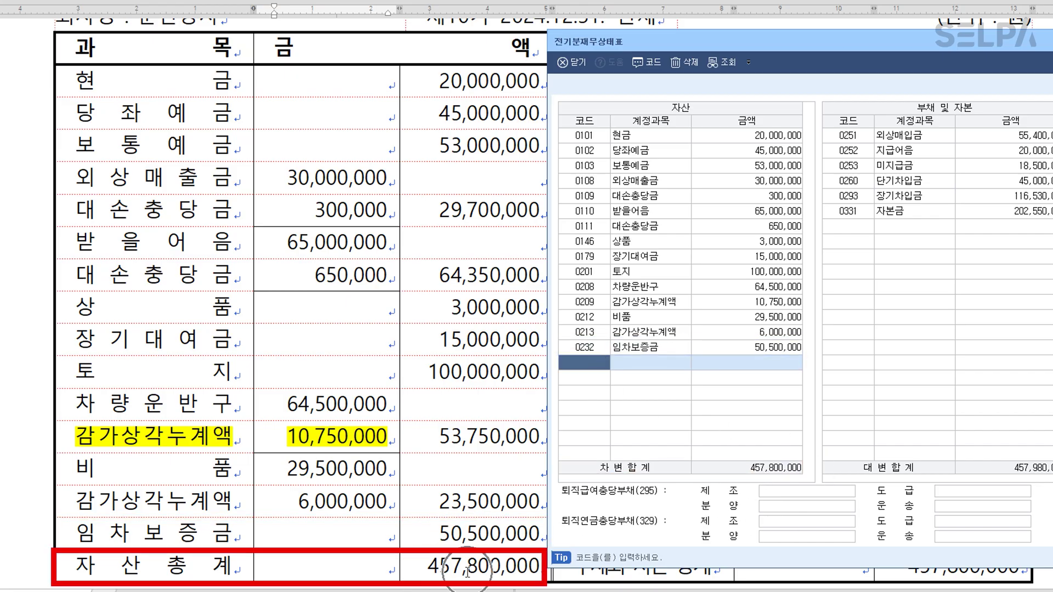
pyautogui.moveTo(828, 38); pyautogui.dragTo(557, 263)
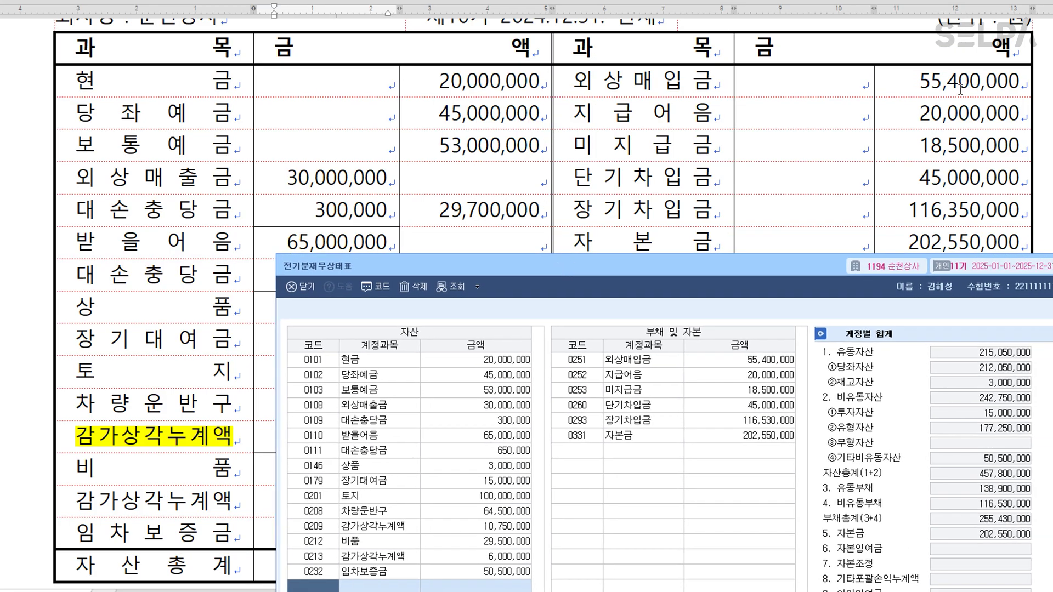
# Check the liability amounts and correct 장기차입금 from 116,530,000 to 116,350,000.
pyautogui.click(768, 375)
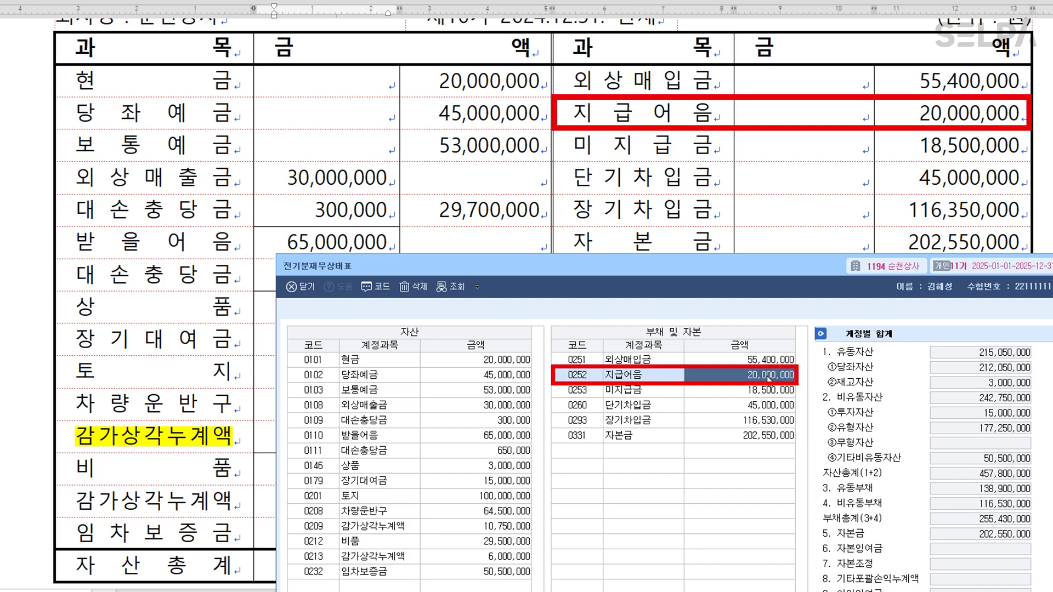
pyautogui.click(776, 390)
pyautogui.click(778, 407)
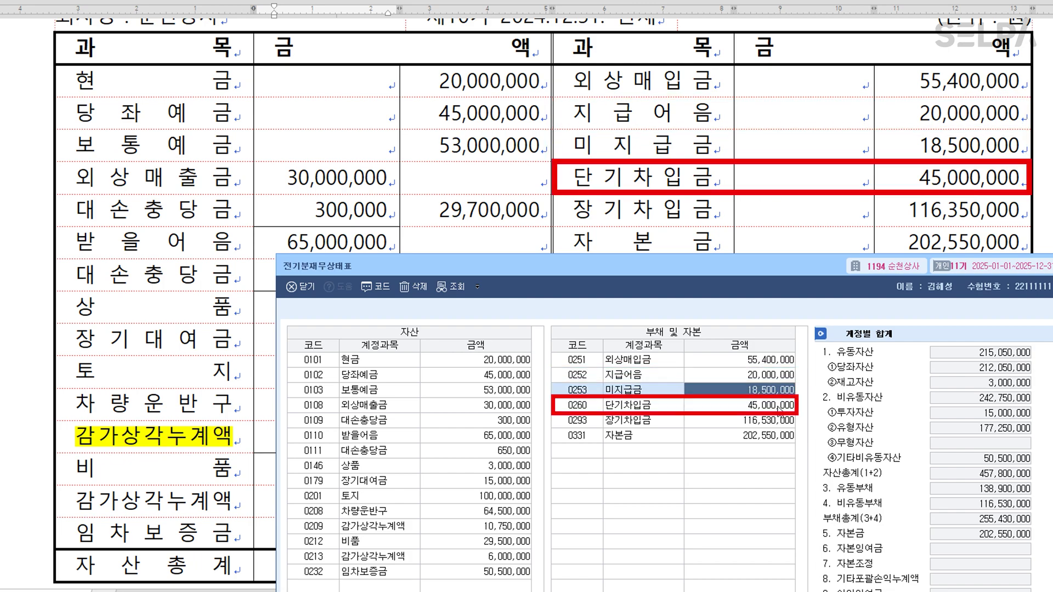
pyautogui.click(788, 423)
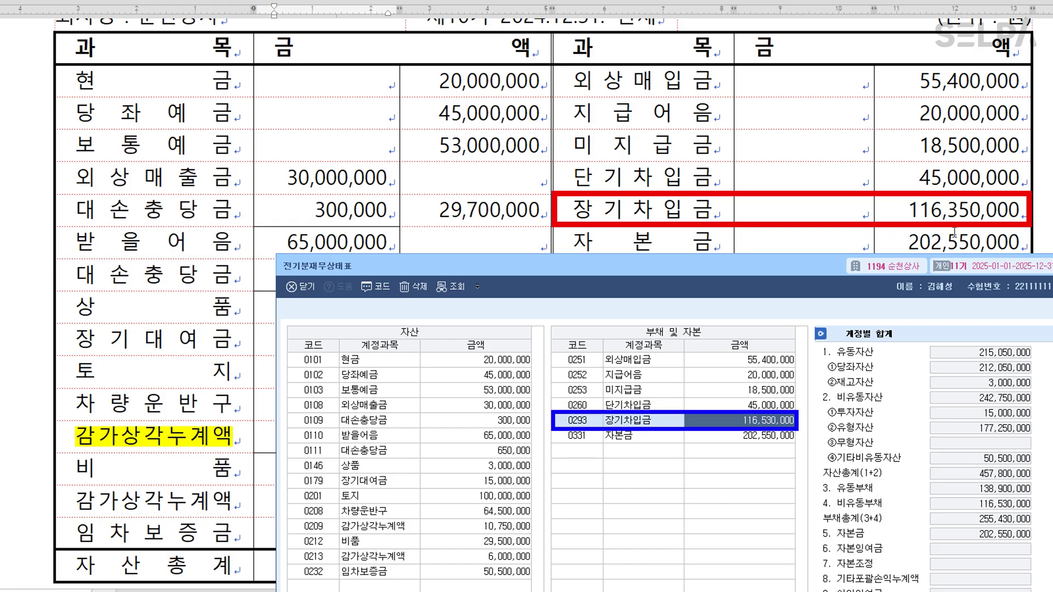
pyautogui.write('116,350,000')
pyautogui.press('Return')
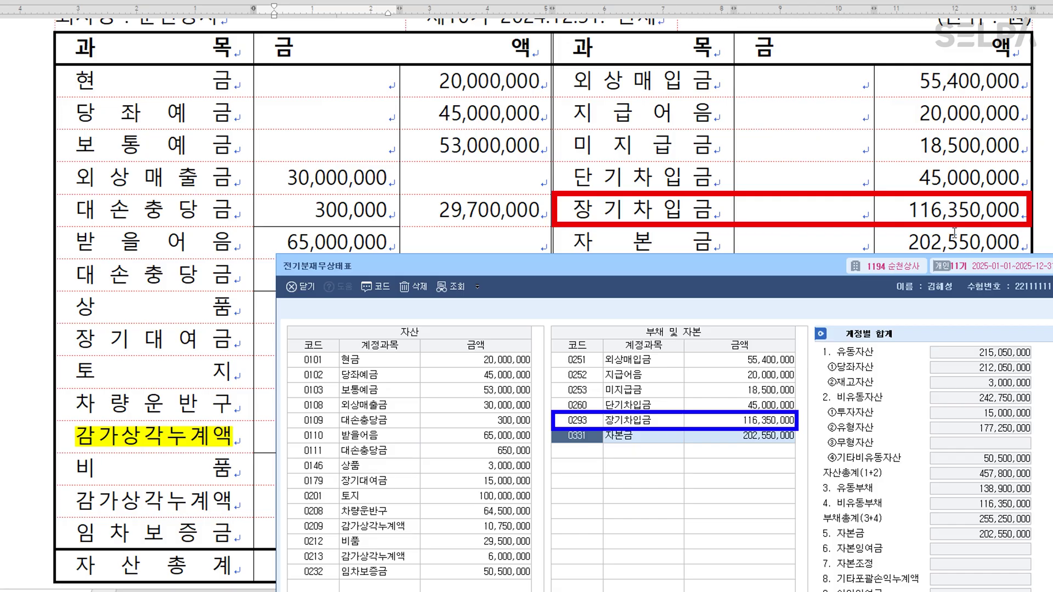
# Confirm both sides total 457,800,000 with no difference, then close the balance sheet window.
pyautogui.moveTo(755, 265)
pyautogui.mouseDown()
pyautogui.moveTo(735, 101)
pyautogui.moveTo(691, 44)
pyautogui.mouseUp()
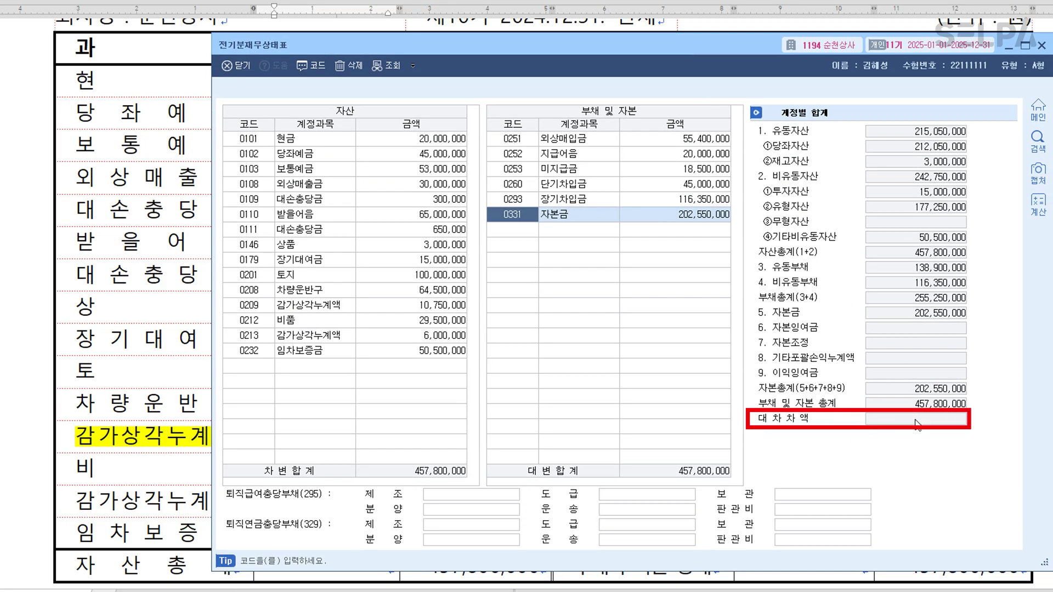
pyautogui.click(529, 231)
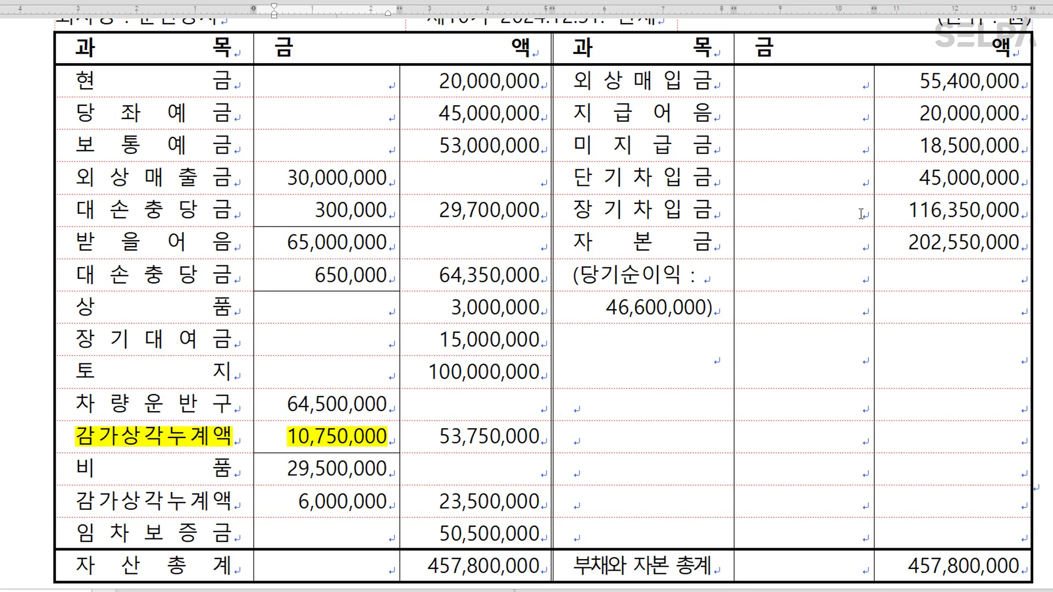
pyautogui.click(1042, 45)
pyautogui.moveTo(83, 537); pyautogui.dragTo(457, 527)
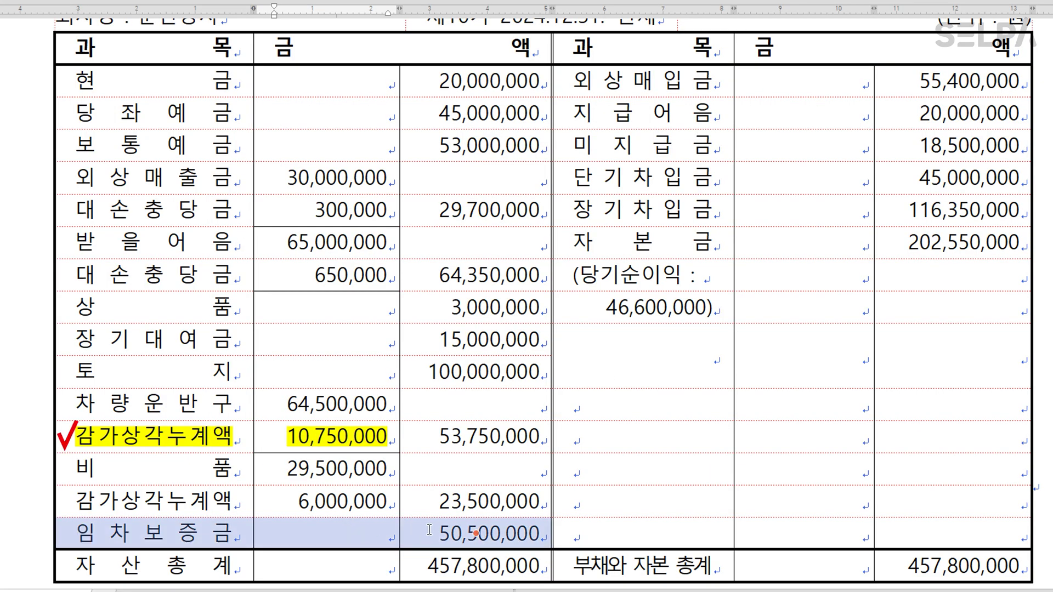
# Highlight the exam's 장기차입금 row in yellow and mark it with a check.
pyautogui.click(458, 527)
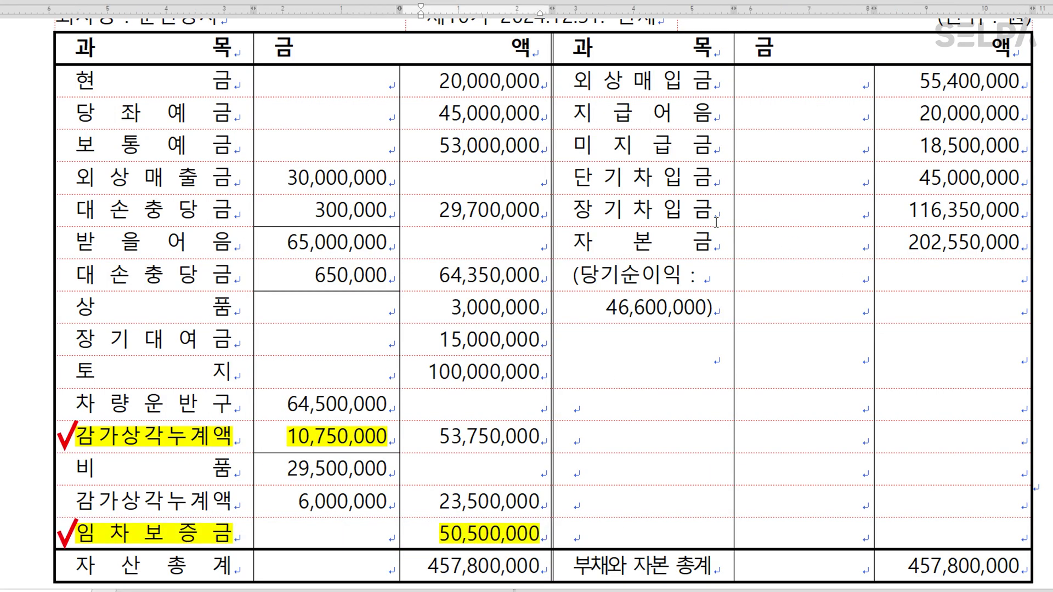
pyautogui.moveTo(647, 208); pyautogui.dragTo(952, 210)
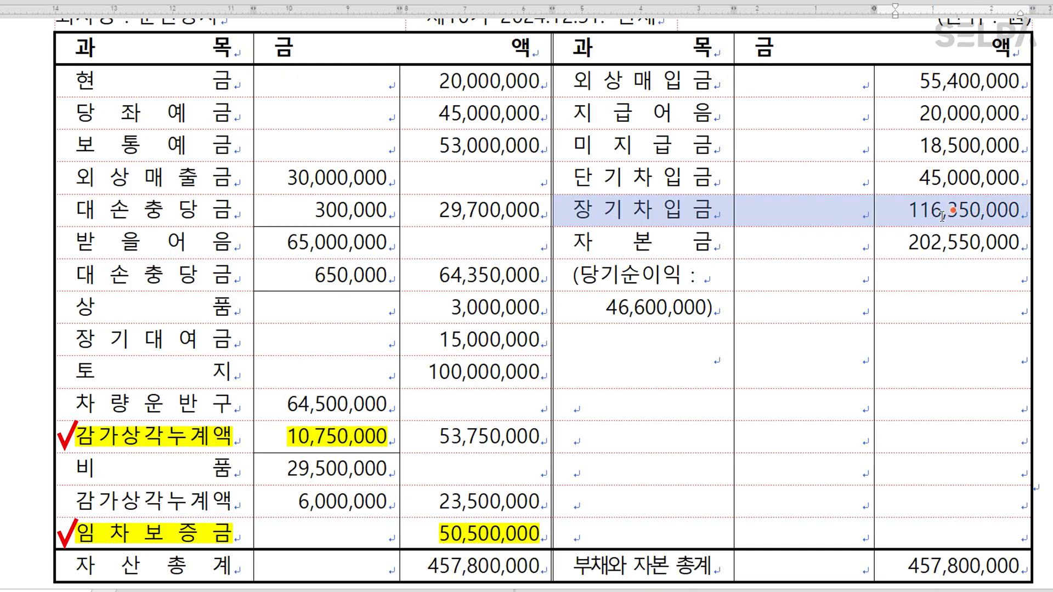
pyautogui.click(943, 216)
pyautogui.click(791, 407)
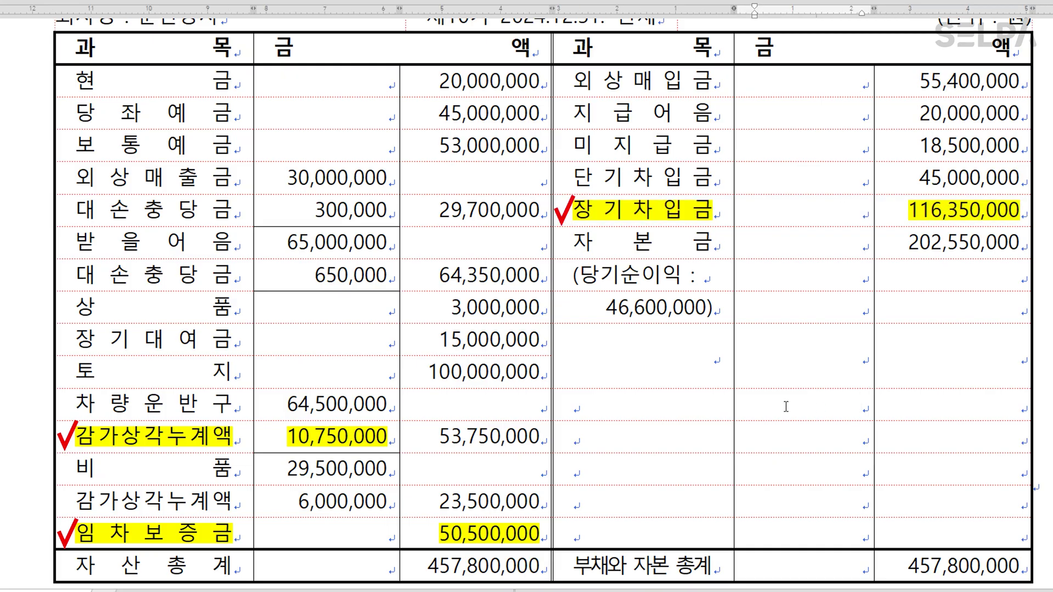
# Scroll to Problem 3 [1] and select 거래처등 in its heading.
pyautogui.scroll(-3, 633, 411)
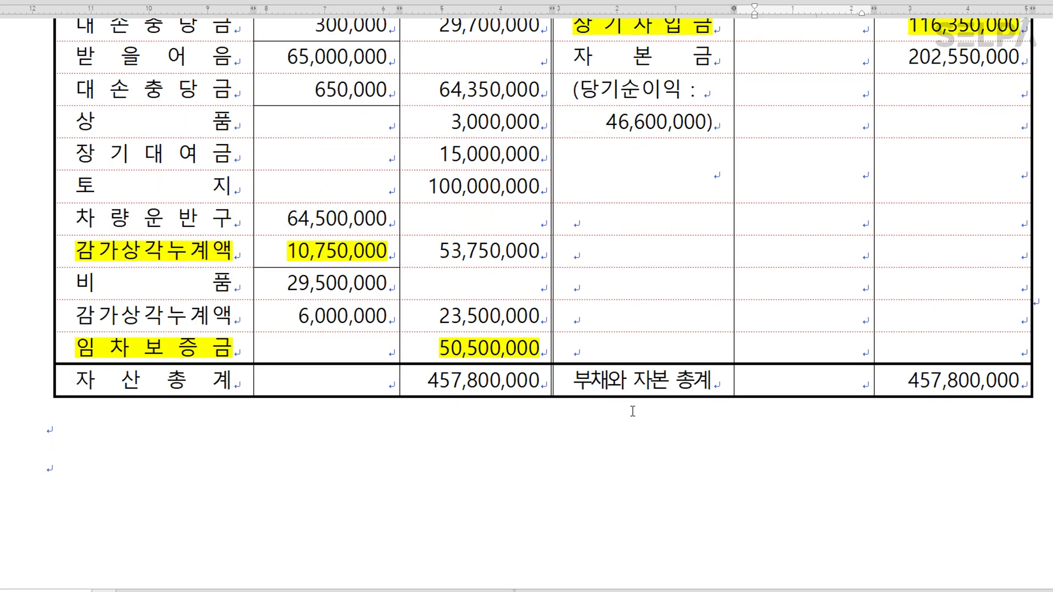
pyautogui.scroll(-15, 632, 360)
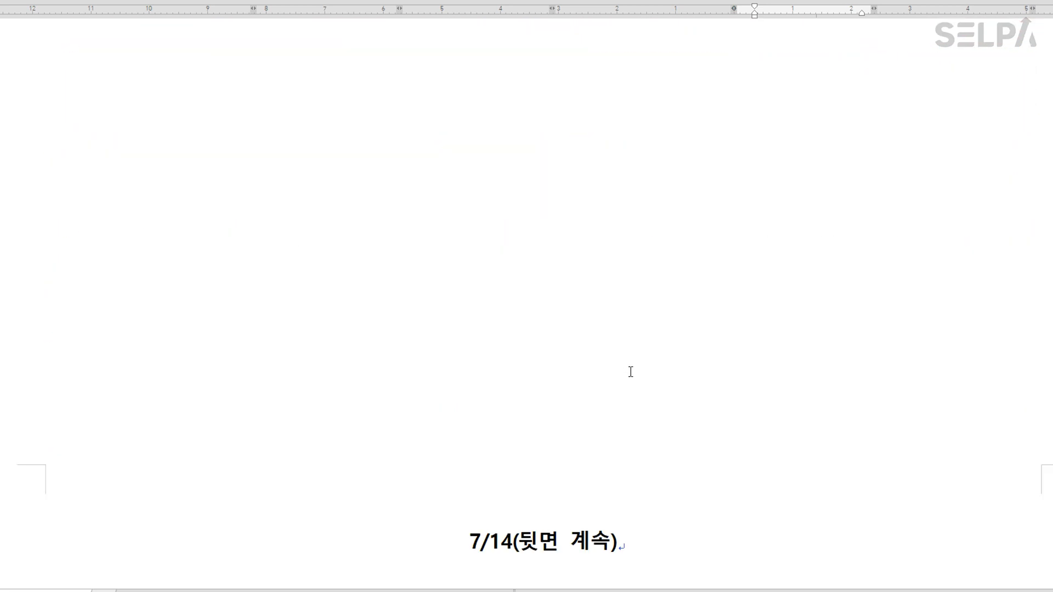
pyautogui.scroll(-2, 635, 375)
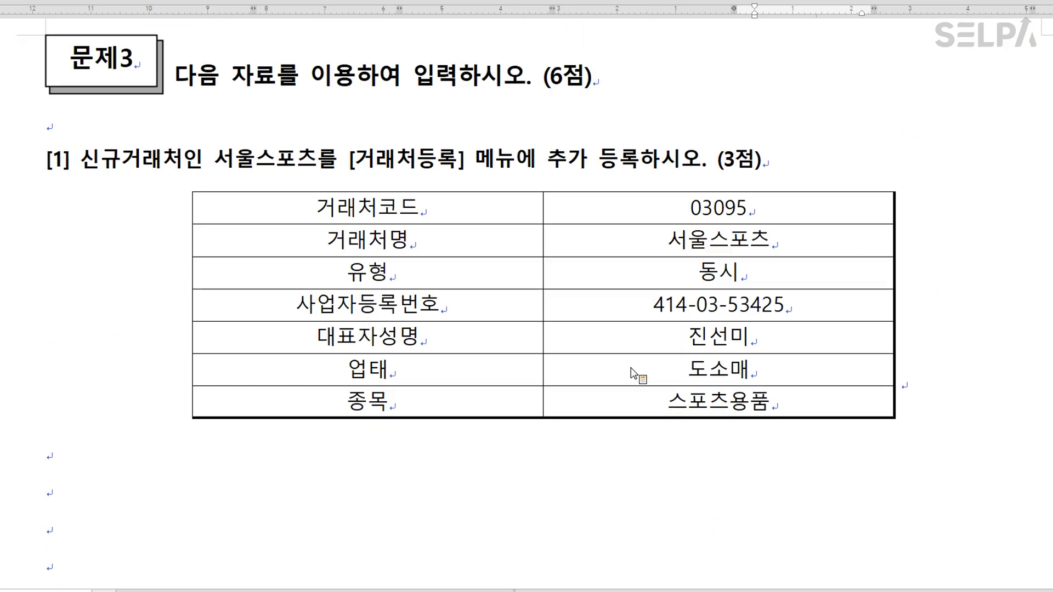
pyautogui.scroll(-2, 458, 194)
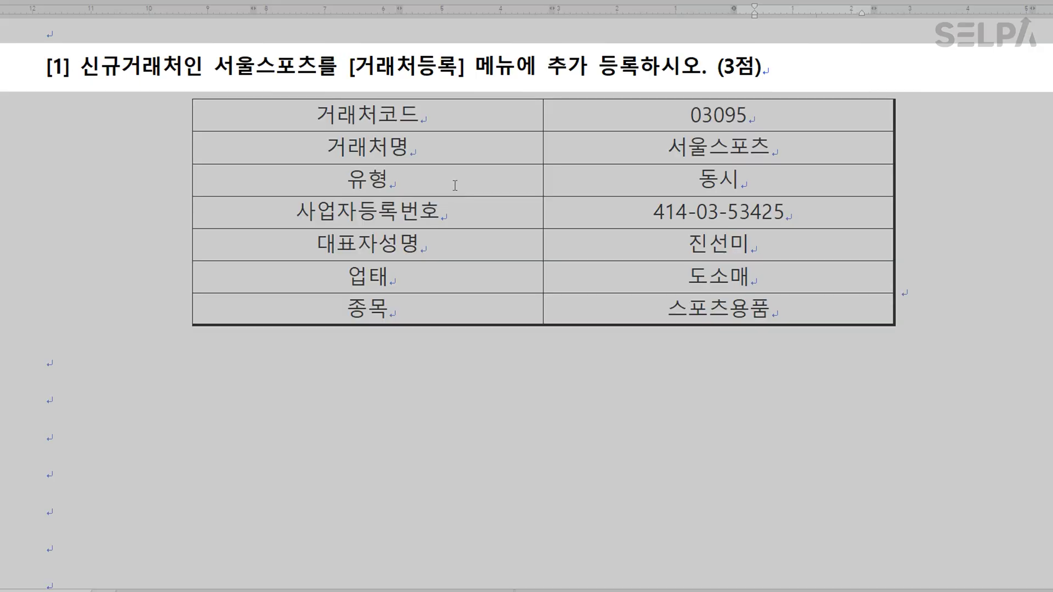
pyautogui.moveTo(361, 66); pyautogui.dragTo(442, 68)
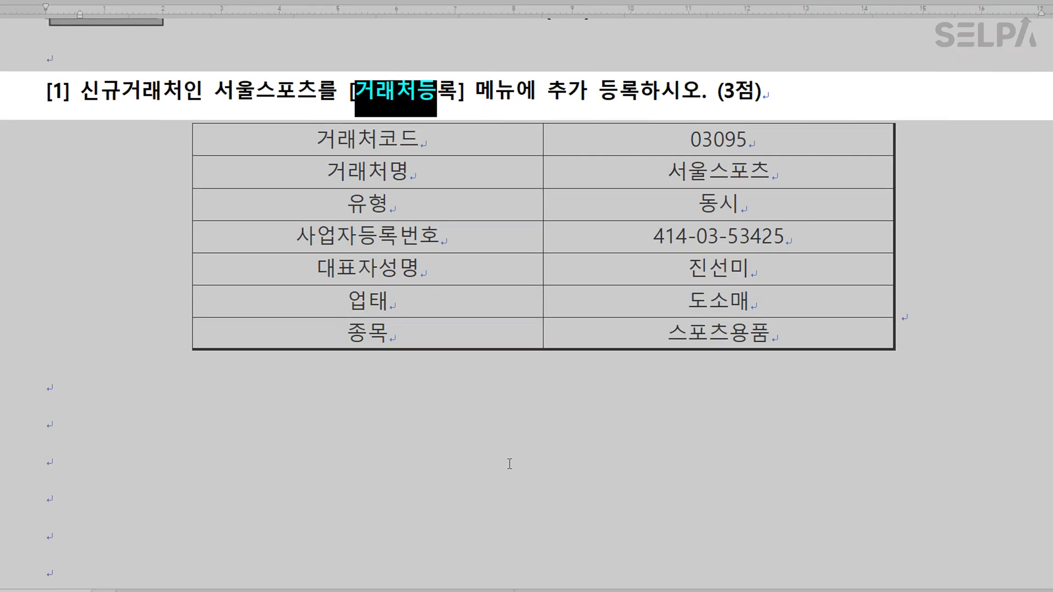
# Colour 거래처등 red and start a new customer with code 3095.
pyautogui.click(509, 464)
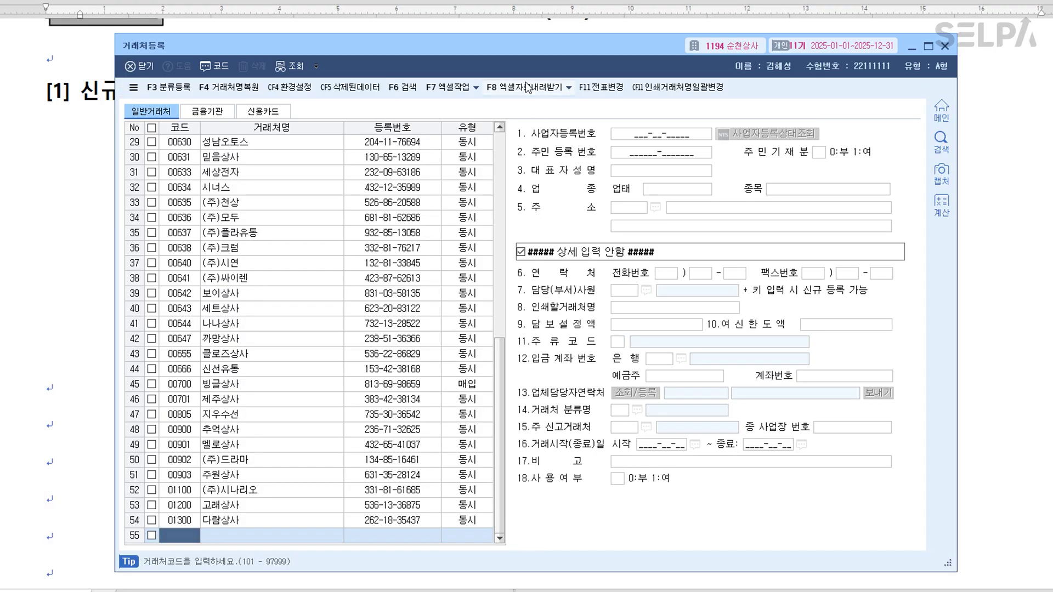
pyautogui.moveTo(509, 53); pyautogui.dragTo(512, 182)
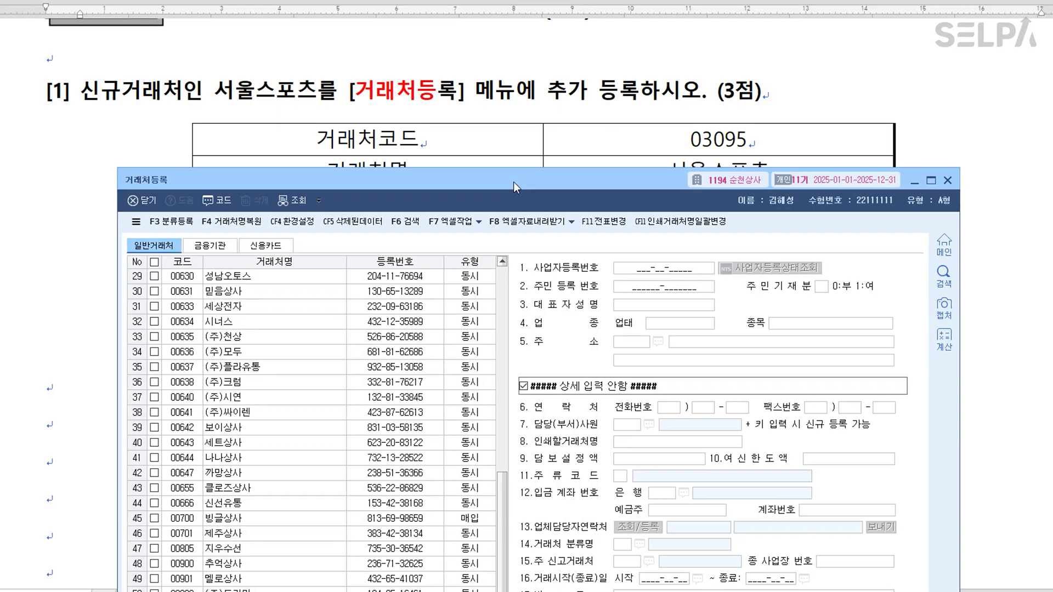
pyautogui.moveTo(513, 182); pyautogui.dragTo(522, 54)
pyautogui.write('3095')
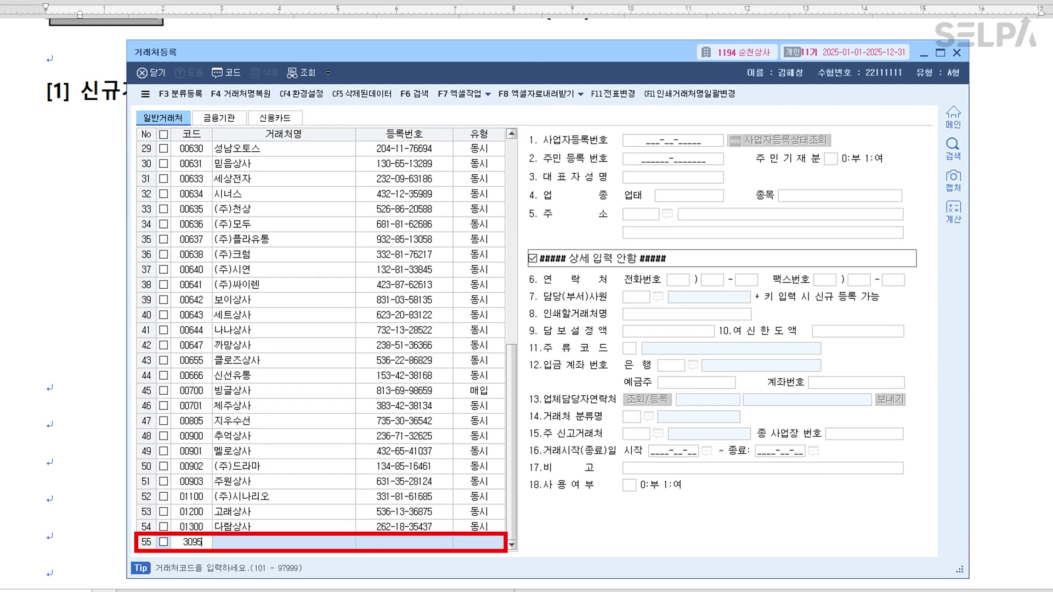
pyautogui.press('Return')
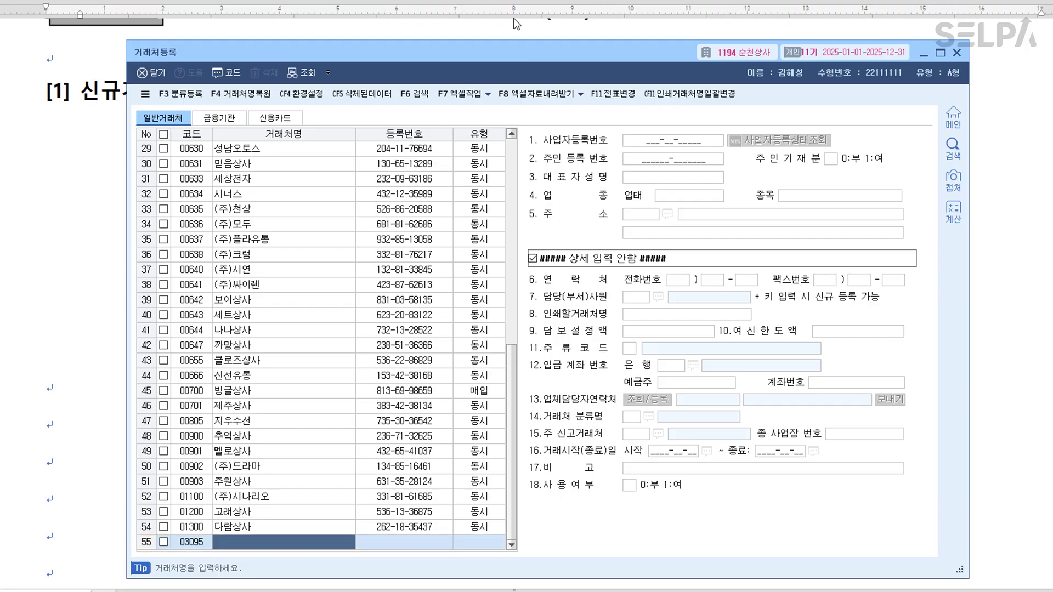
# Enter the name 서울스포츠, keep type 동시, and fill in its business number.
pyautogui.moveTo(522, 61); pyautogui.dragTo(551, 57)
pyautogui.write('서울스포츠')
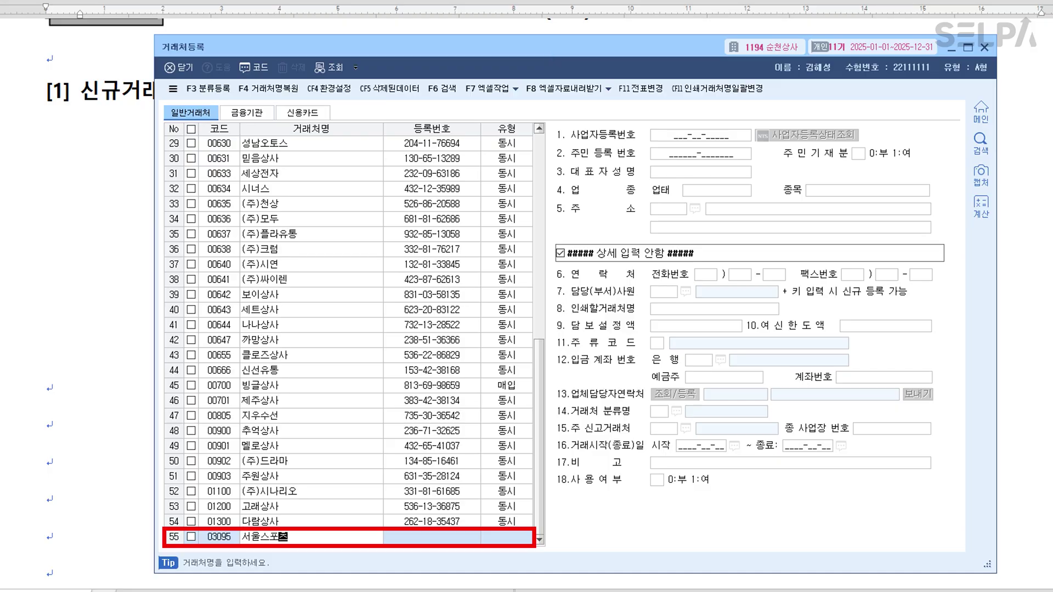
pyautogui.press('Return')
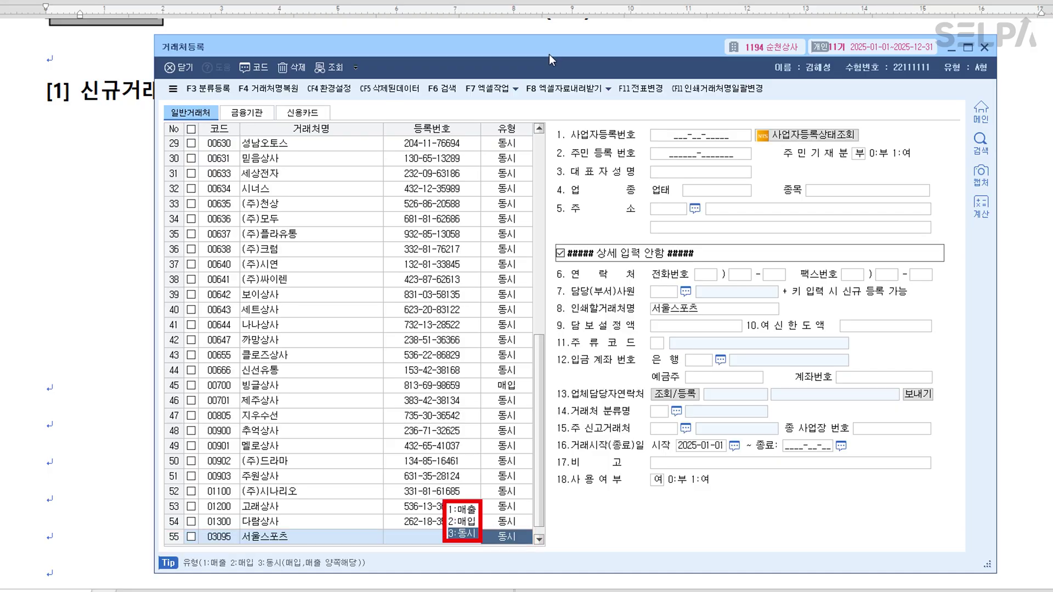
pyautogui.press('Tab')
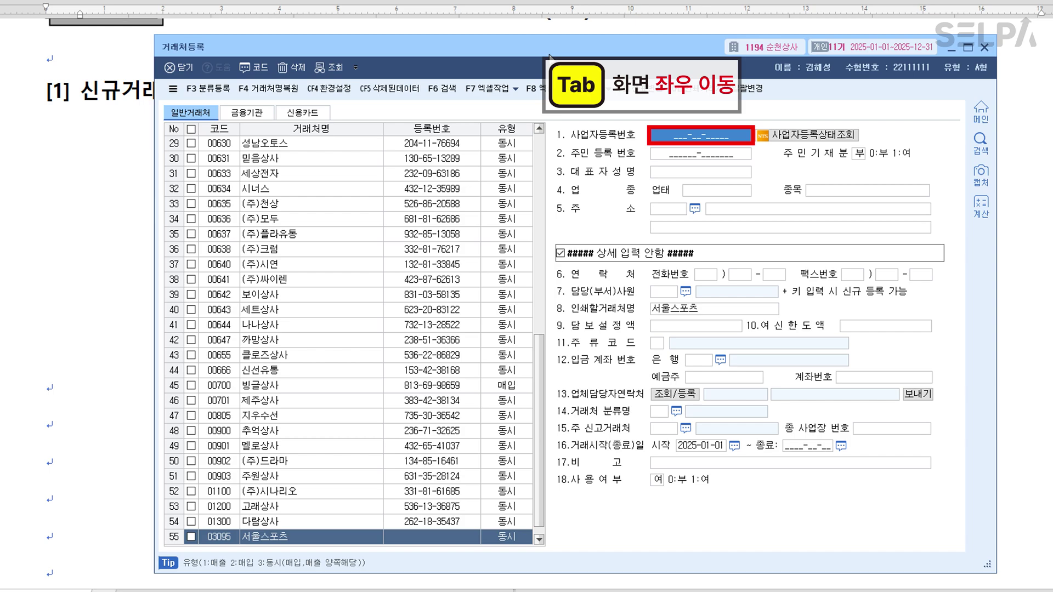
pyautogui.moveTo(596, 50); pyautogui.dragTo(594, 317)
pyautogui.scroll(-2, 653, 188)
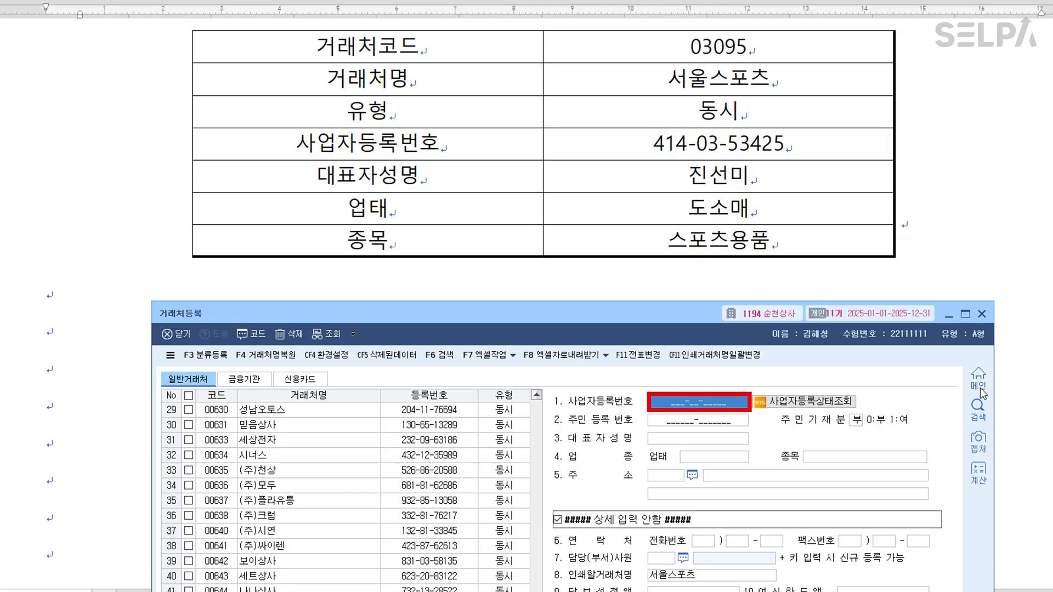
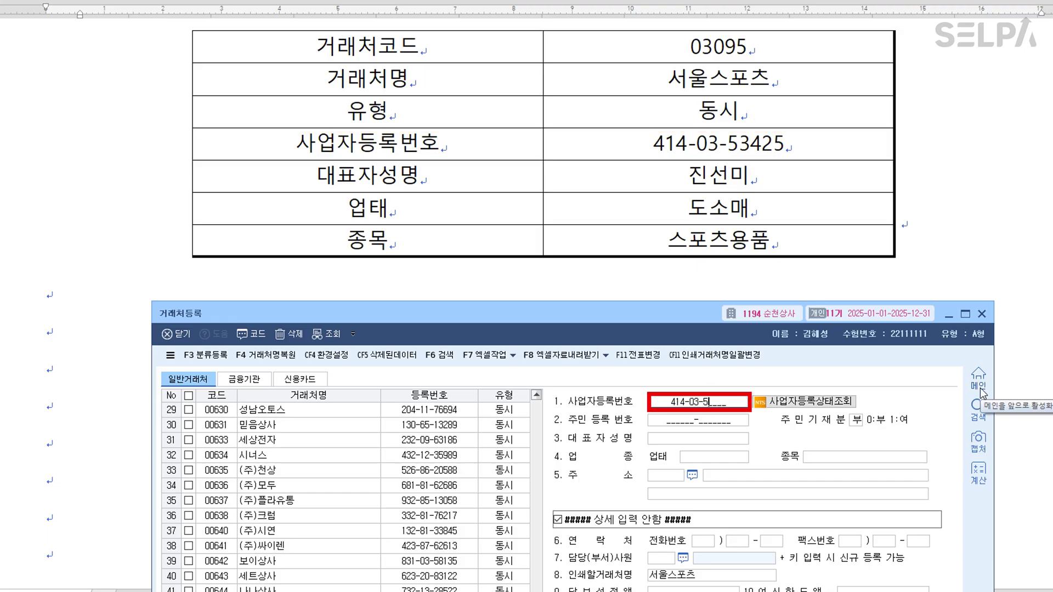
pyautogui.press('Return')
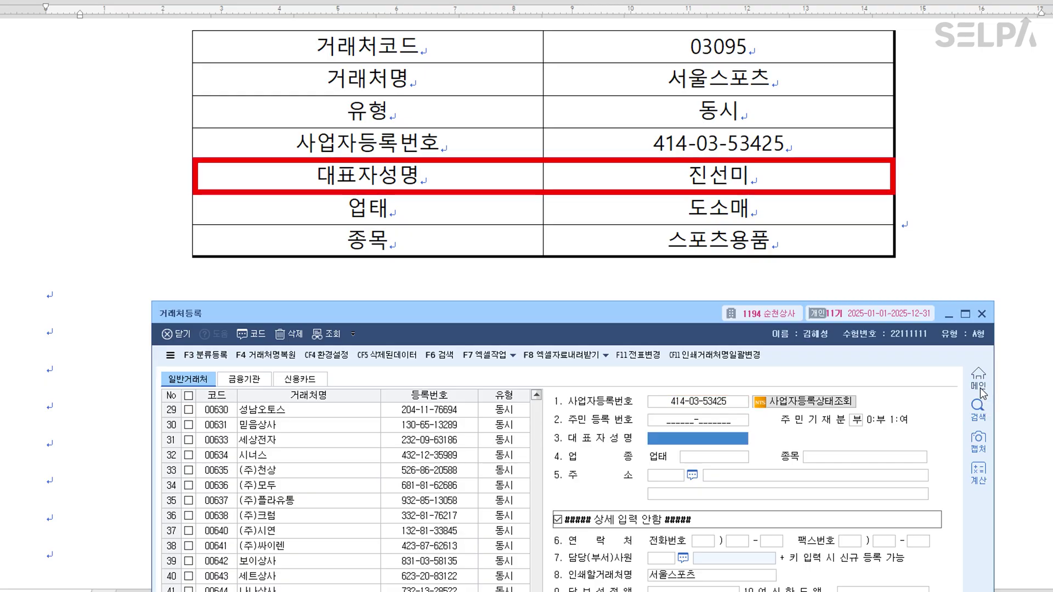
# Enter the representative's name, 업태 도소매 and 종목 스포츠용품, then save and close the window.
pyautogui.press('Return')
pyautogui.write('도소매')
pyautogui.press('Return')
pyautogui.write('스포츠용')
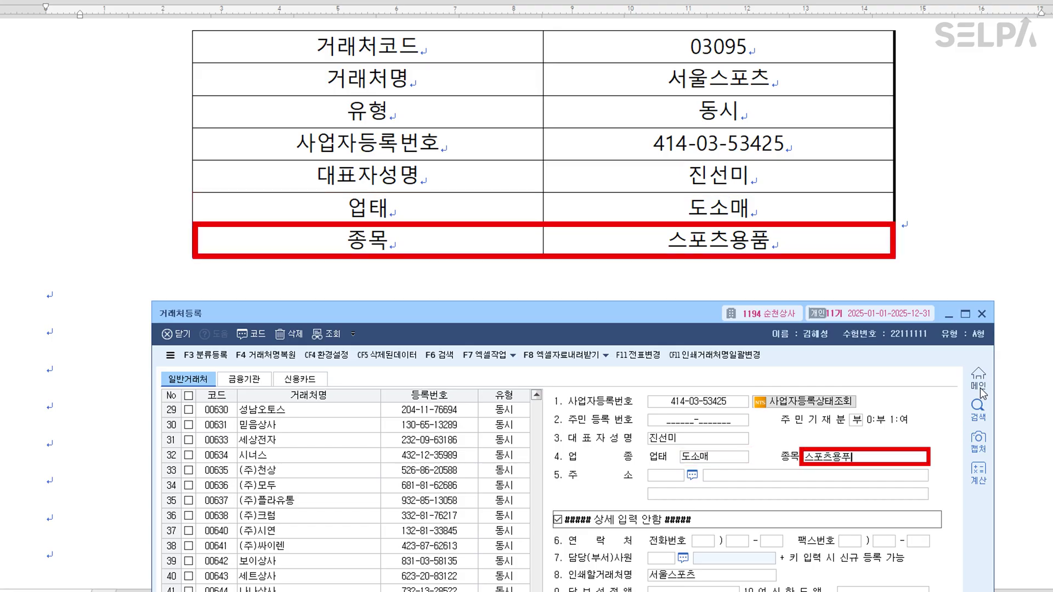
pyautogui.write('품')
pyautogui.press('Return')
pyautogui.press('Return')
pyautogui.press('Return')
pyautogui.press('Return')
pyautogui.press('Up')
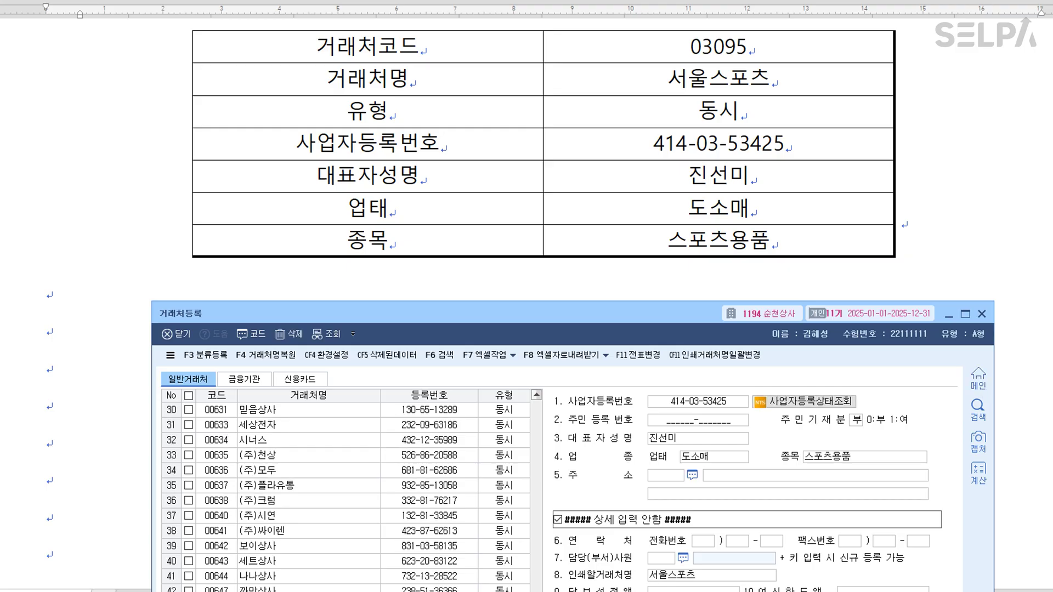
pyautogui.moveTo(544, 315); pyautogui.dragTo(568, 51)
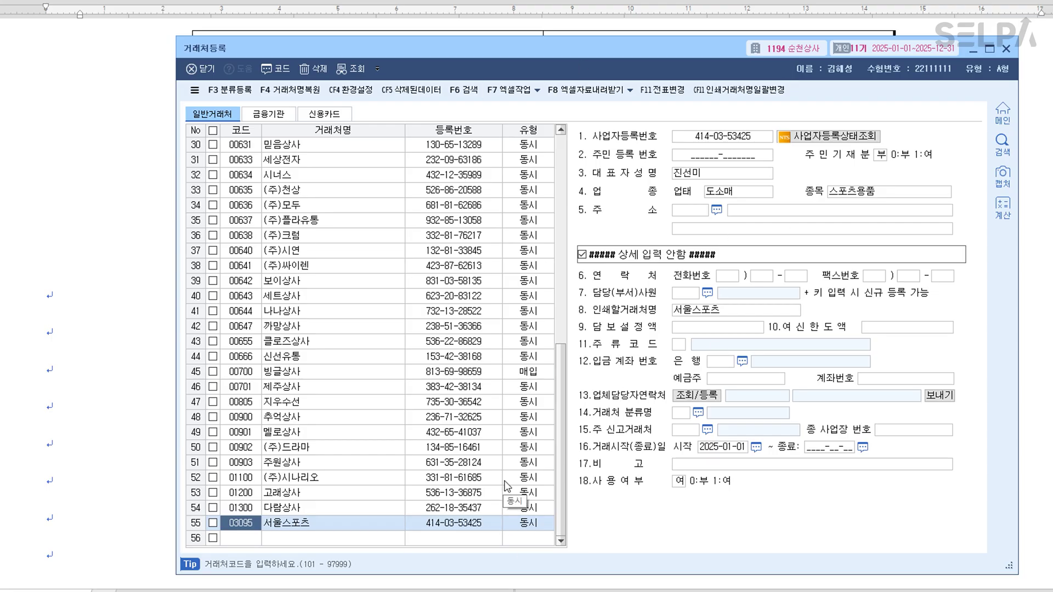
pyautogui.press('Escape')
pyautogui.scroll(-10, 591, 414)
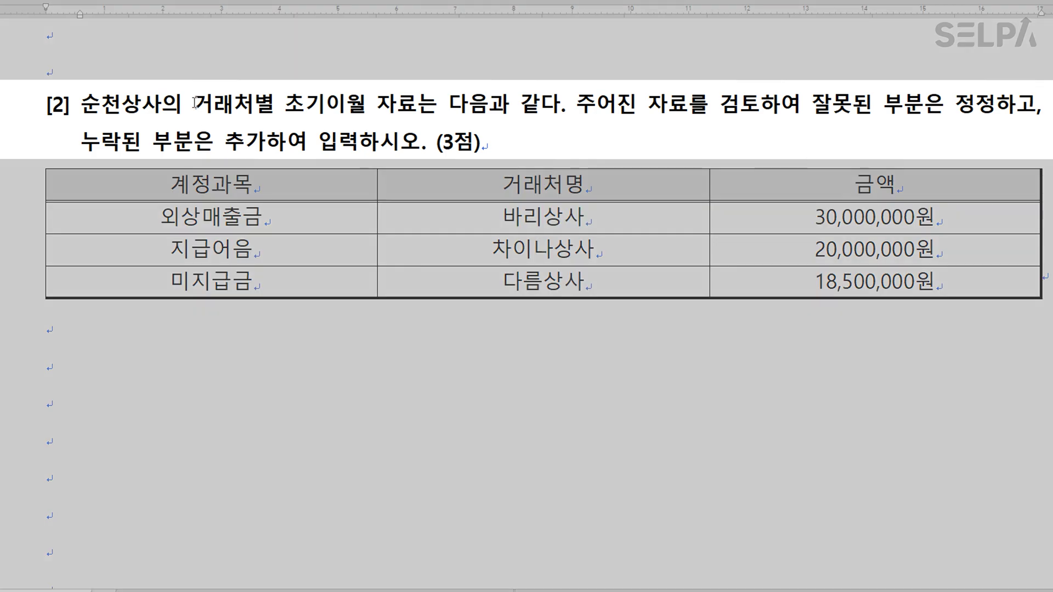
# Colour the words 거래처별 초기이월 in question [2] blue.
pyautogui.moveTo(195, 102); pyautogui.dragTo(370, 106)
pyautogui.click(368, 106)
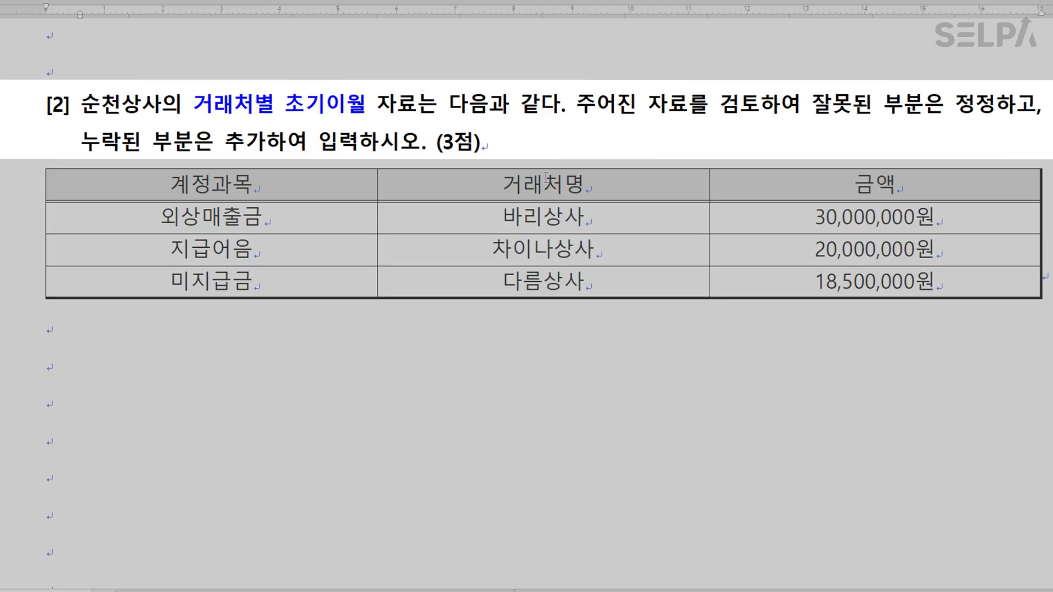
pyautogui.scroll(-3, 730, 210)
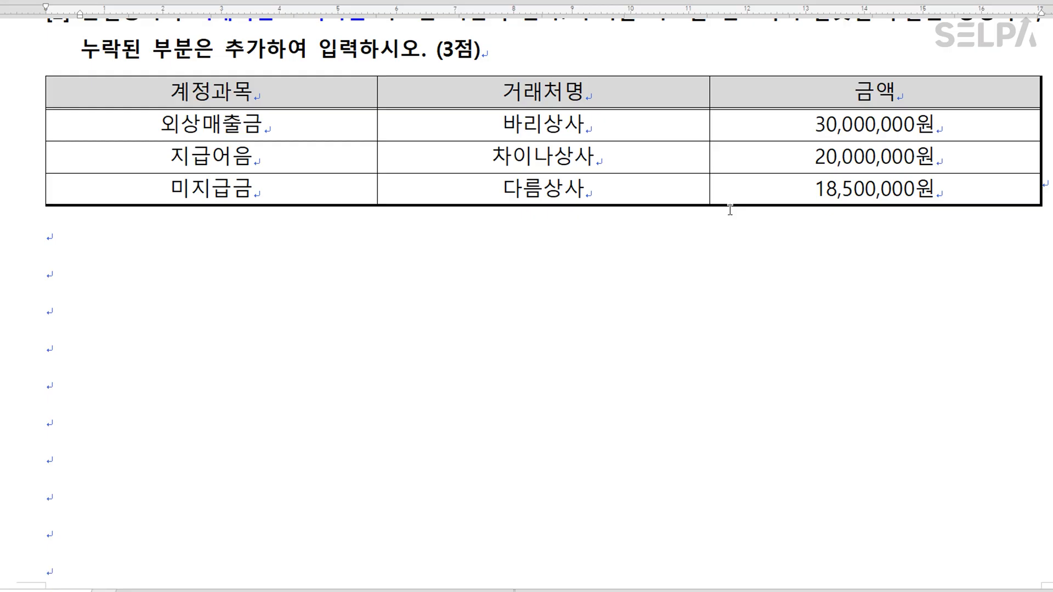
# In 거래처별초기이월, set 바리상사's 외상매출금 balance to 30,000,000.
pyautogui.hotkey('alt', 'Tab')
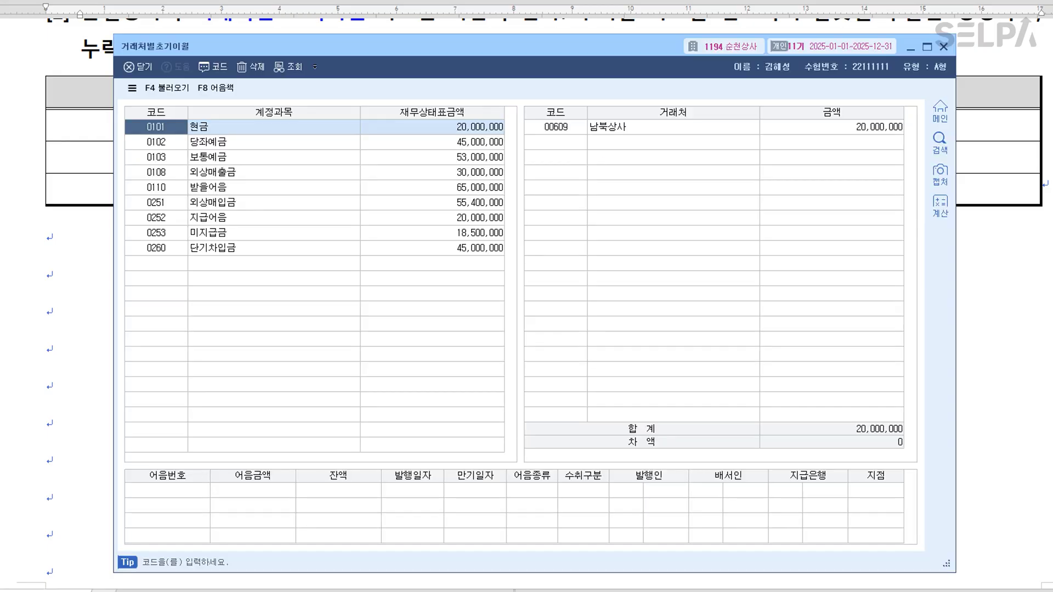
pyautogui.moveTo(416, 46); pyautogui.dragTo(407, 223)
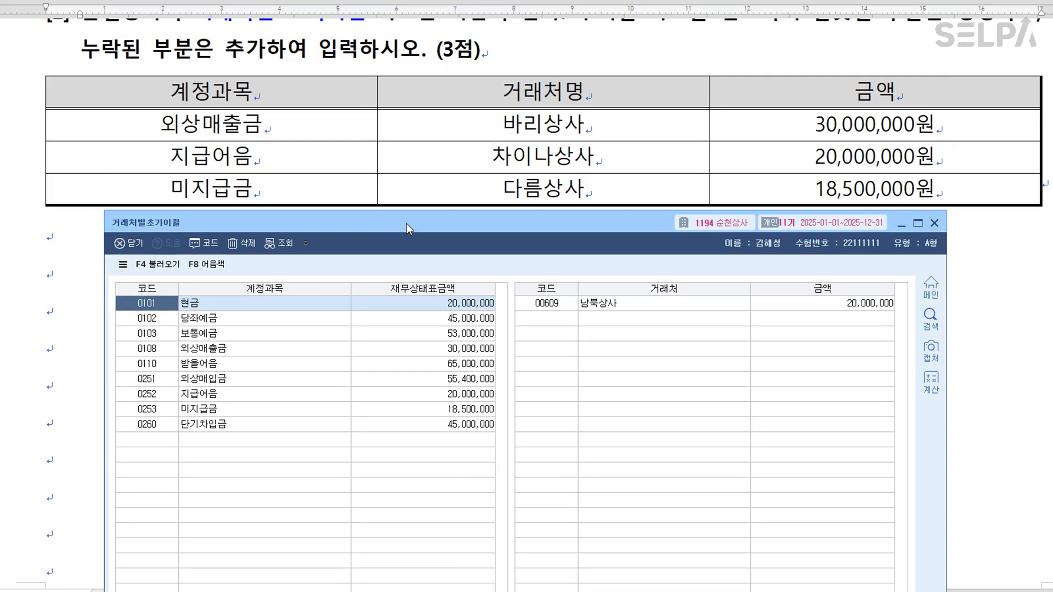
pyautogui.click(228, 348)
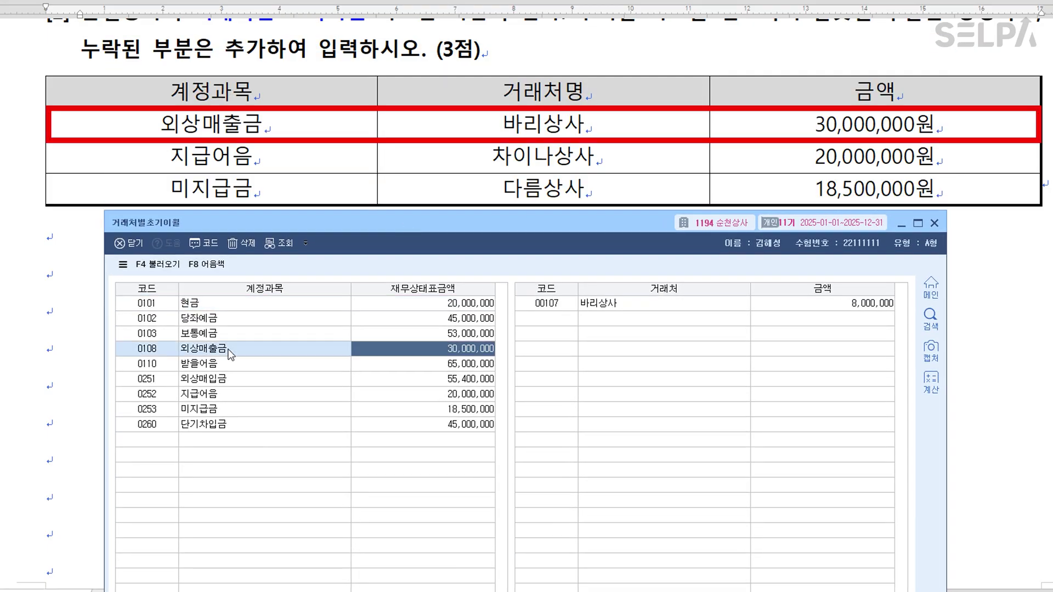
pyautogui.click(617, 306)
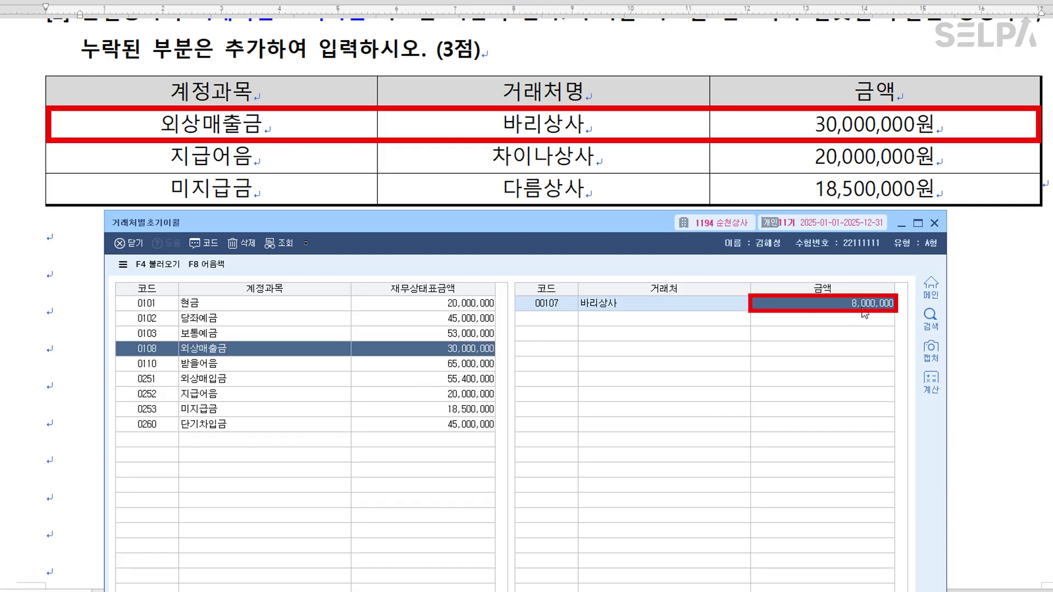
pyautogui.moveTo(605, 220); pyautogui.dragTo(618, 120)
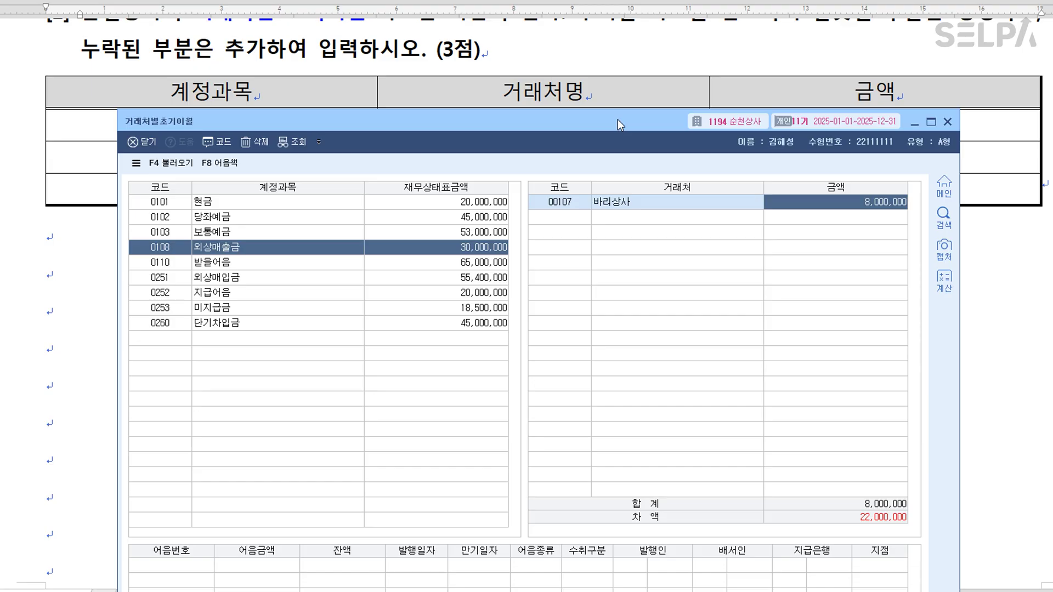
pyautogui.moveTo(620, 125); pyautogui.dragTo(610, 225)
pyautogui.write('30,000,000')
pyautogui.press('Return')
pyautogui.moveTo(611, 224); pyautogui.dragTo(592, 241)
# Set 차이나상사's 지급어음 balance to 20,000,000.
pyautogui.click(245, 403)
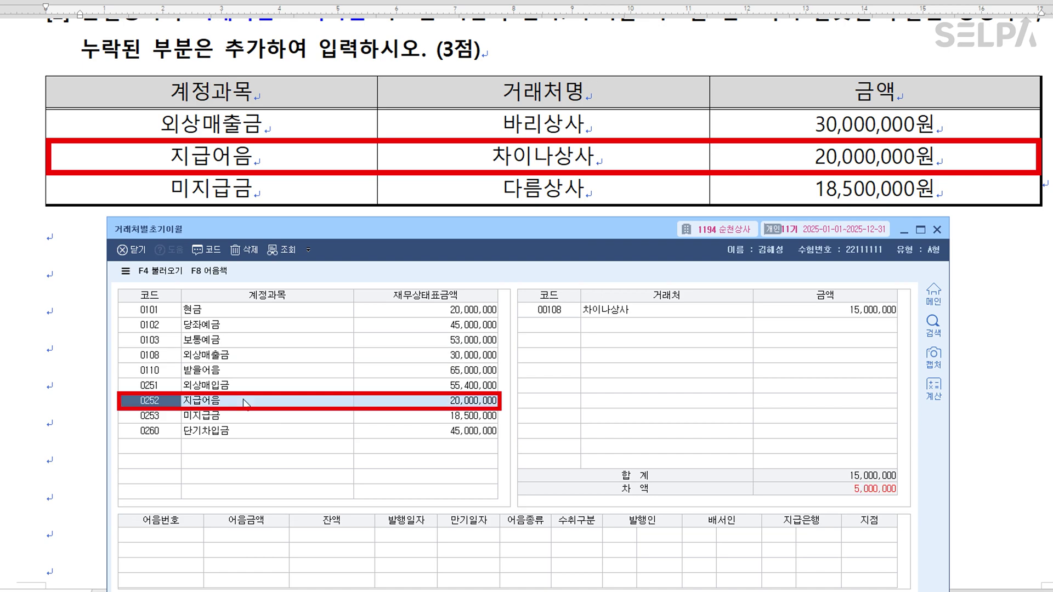
pyautogui.click(870, 312)
pyautogui.write('20000000')
pyautogui.press('Return')
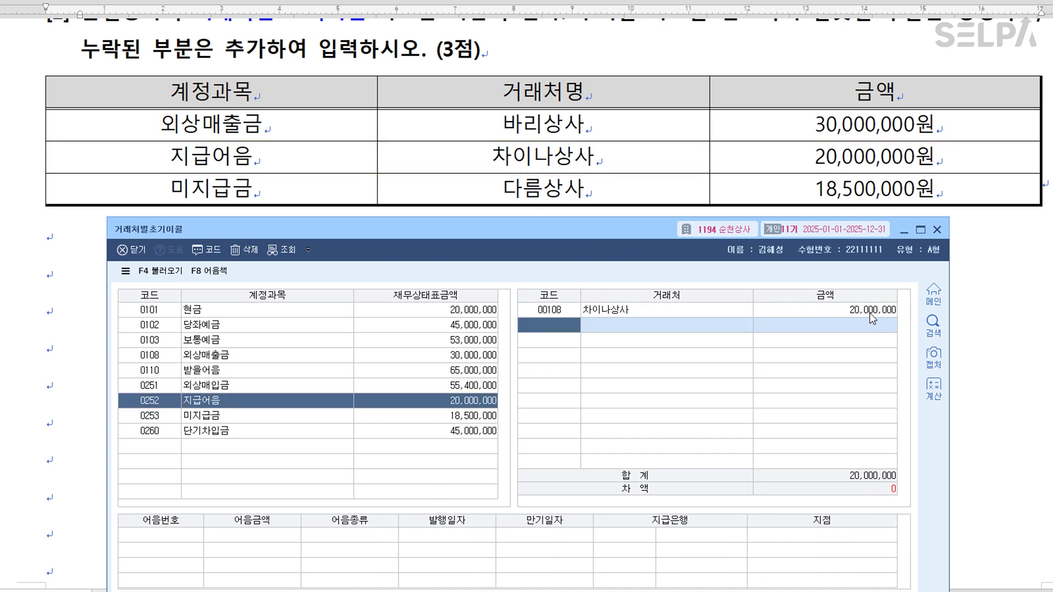
# Add 다름상사 under 미지급금 with 18,500,000 and close the opening balances window.
pyautogui.click(245, 418)
pyautogui.click(549, 310)
pyautogui.press('F2')
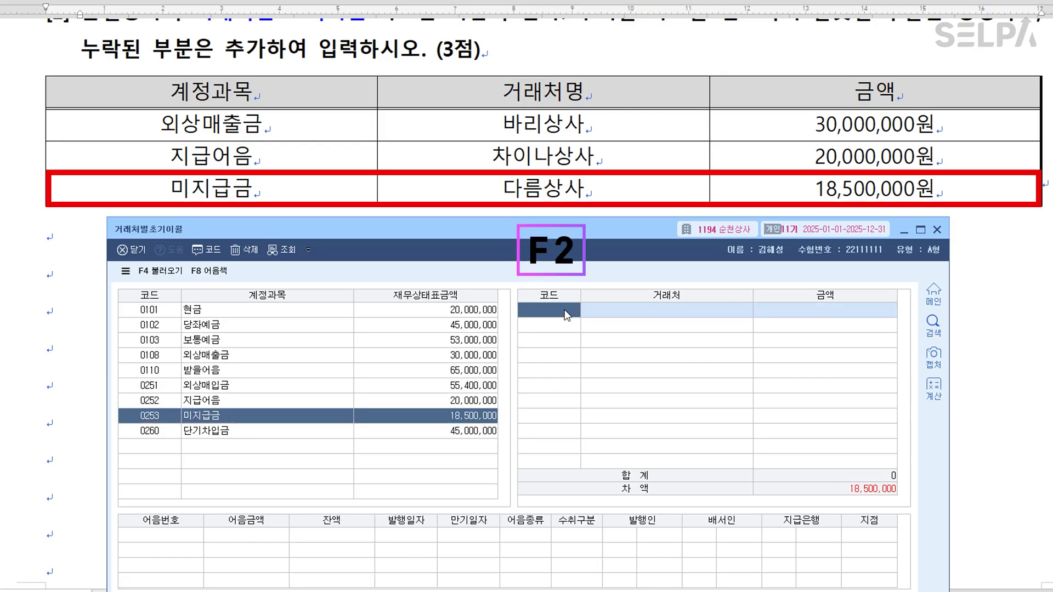
pyautogui.write('다름')
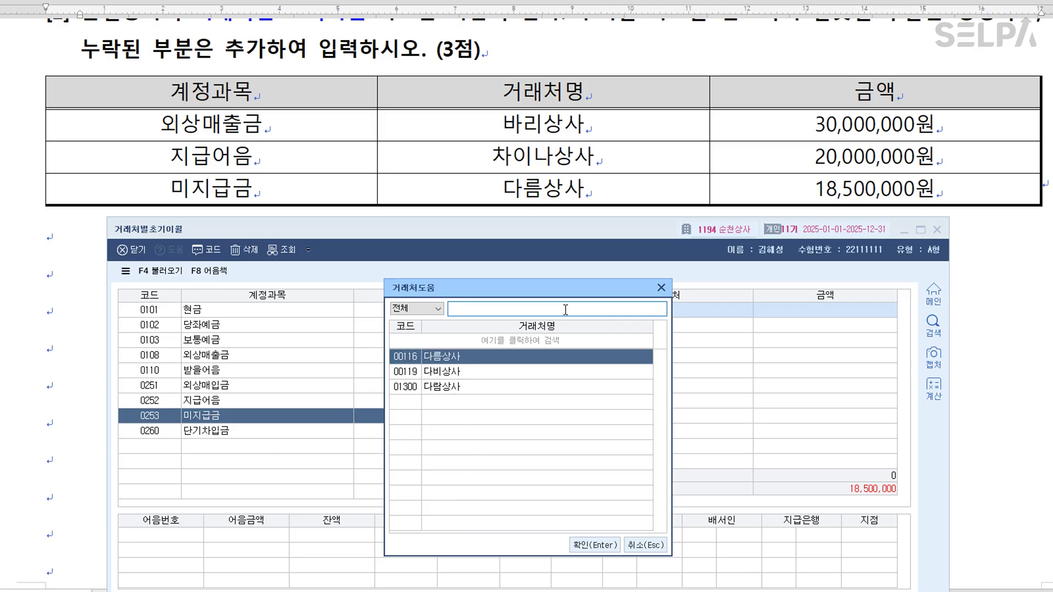
pyautogui.press('Return')
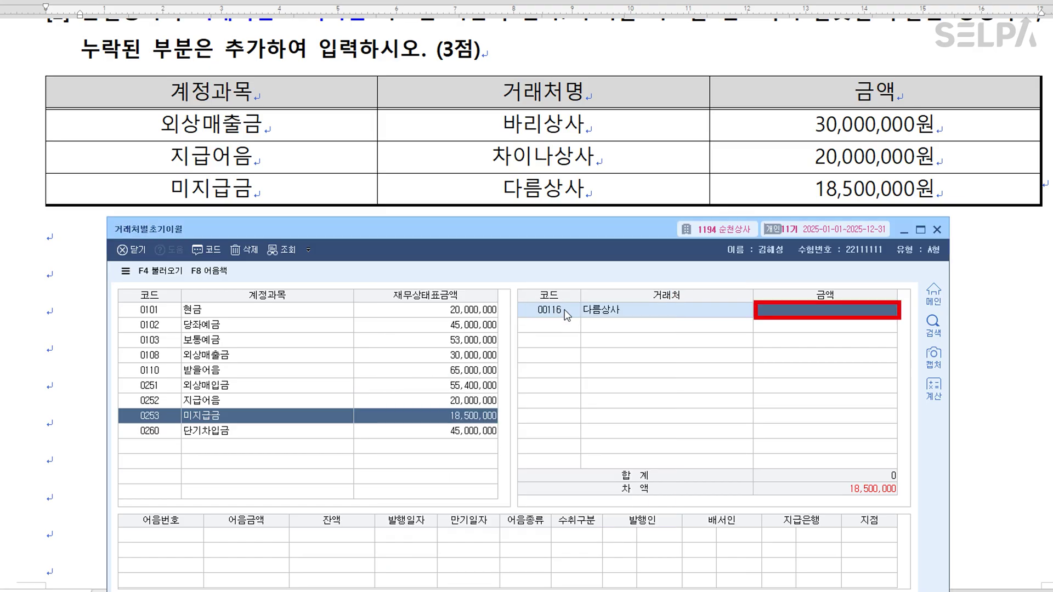
pyautogui.write('18500000')
pyautogui.press('Return')
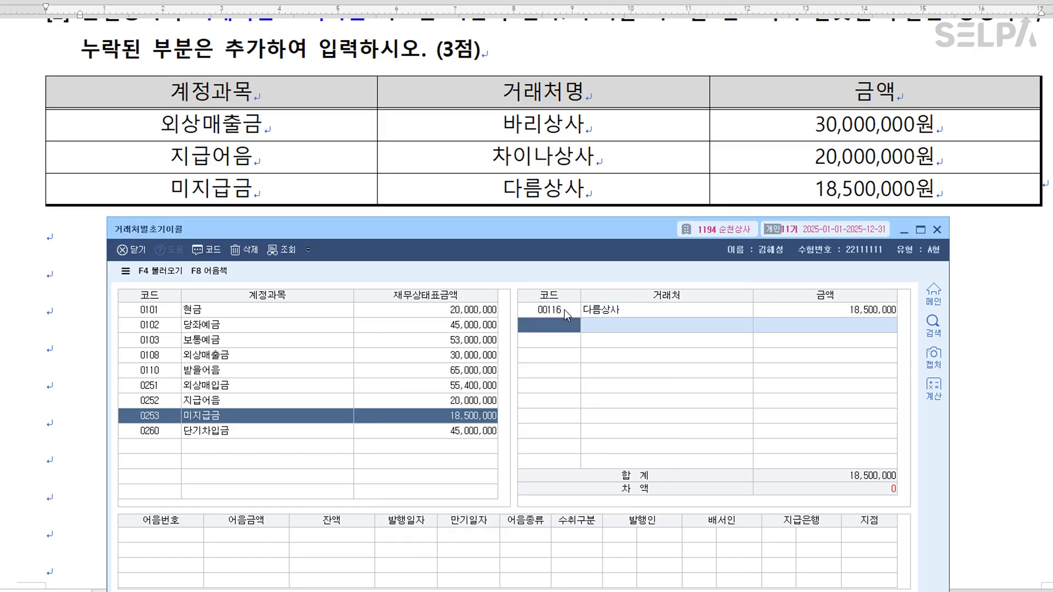
pyautogui.click(171, 445)
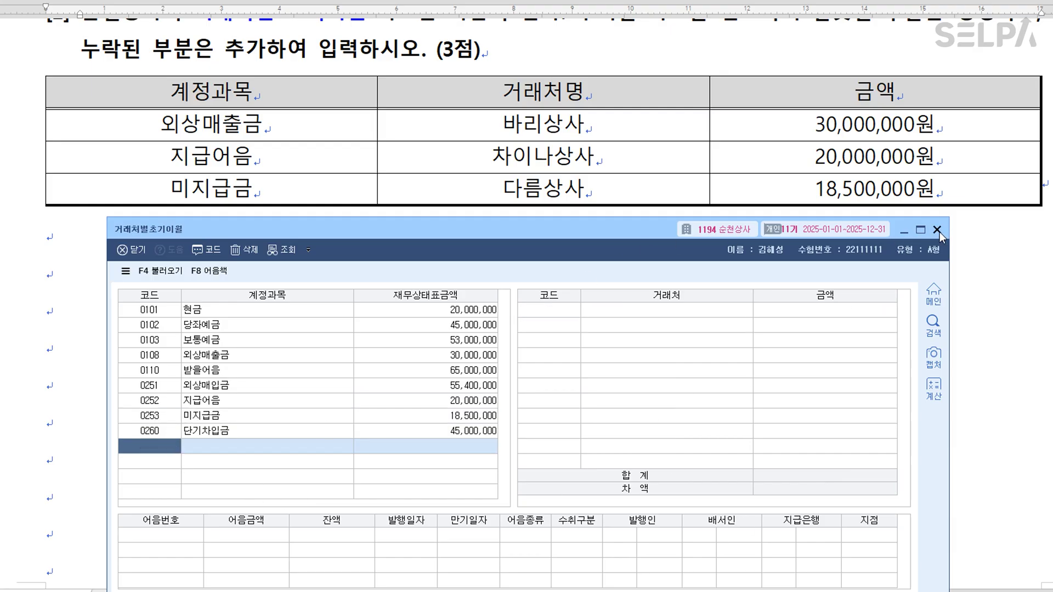
pyautogui.click(937, 230)
# Highlight 일반전표입력 in the 문제4 heading, colour the 상품 3,000,000원 sale red, and add '>> 상품매출'.
pyautogui.scroll(-10, 558, 314)
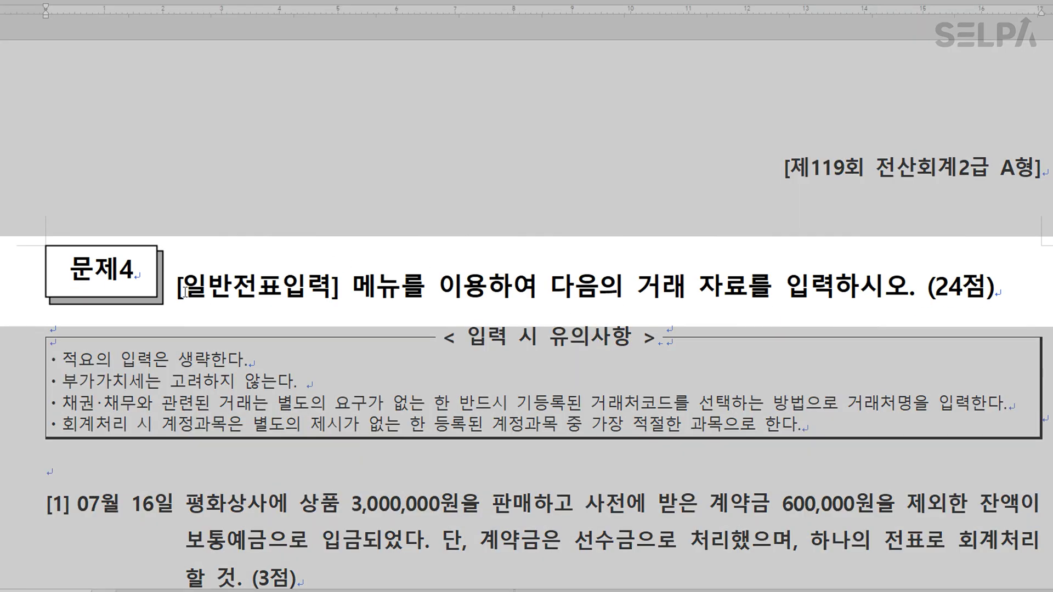
pyautogui.moveTo(183, 291); pyautogui.dragTo(323, 293)
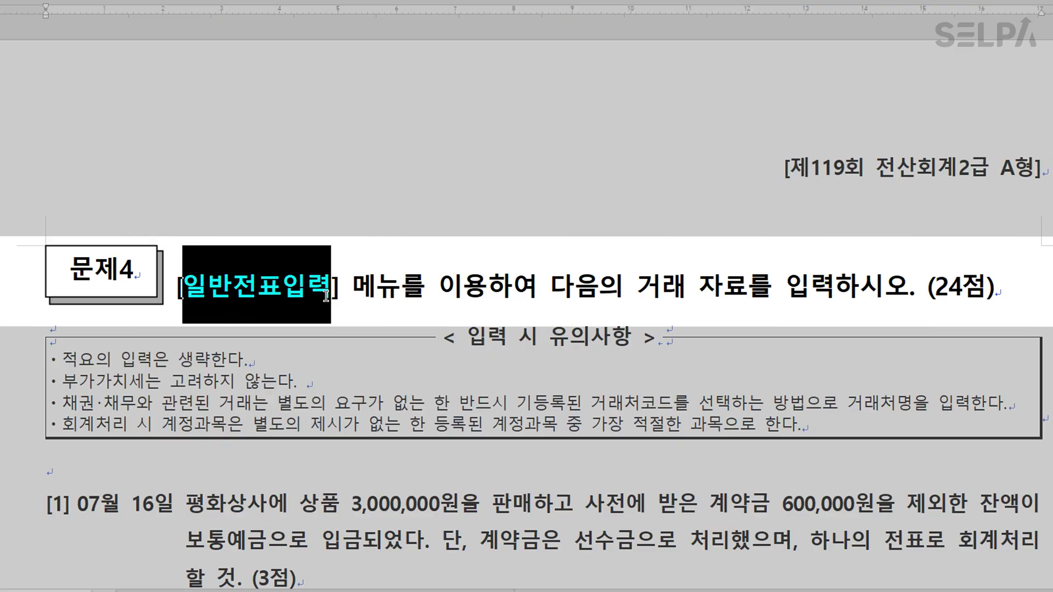
pyautogui.scroll(-3, 351, 357)
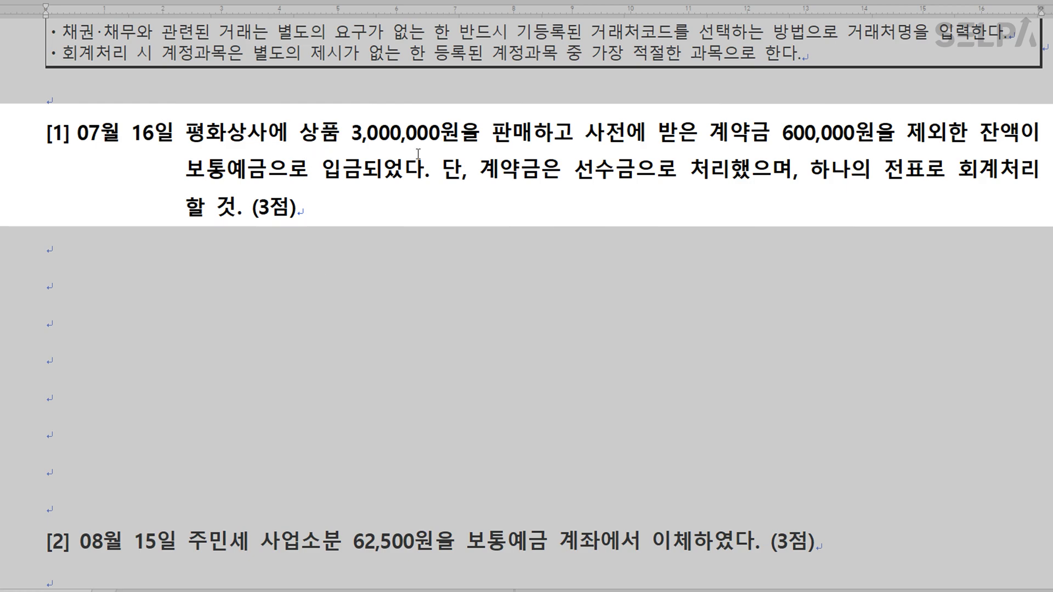
pyautogui.moveTo(303, 132); pyautogui.dragTo(529, 144)
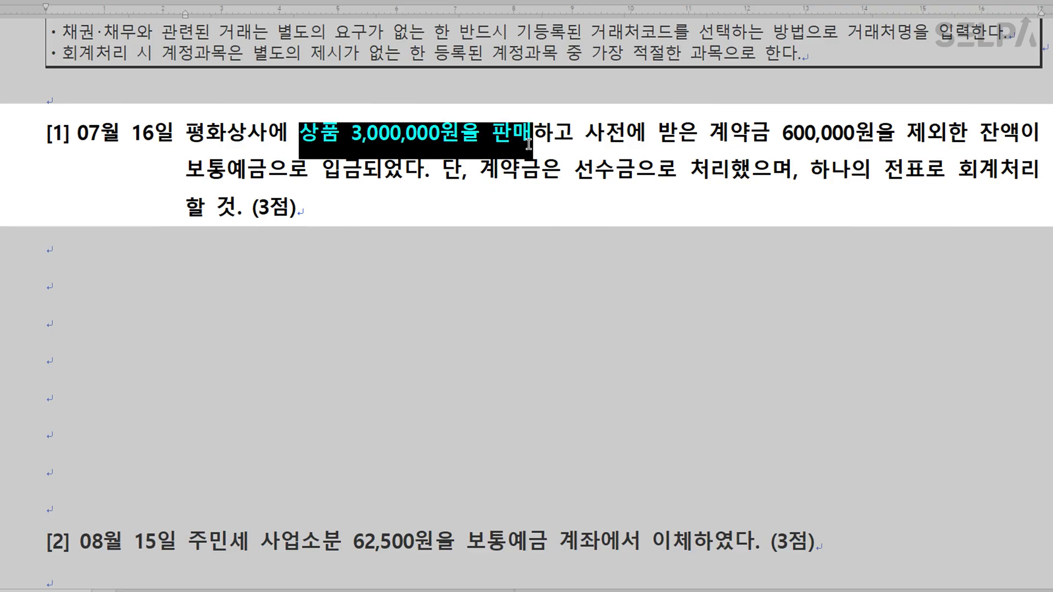
pyautogui.click(531, 140)
pyautogui.write('>> ')
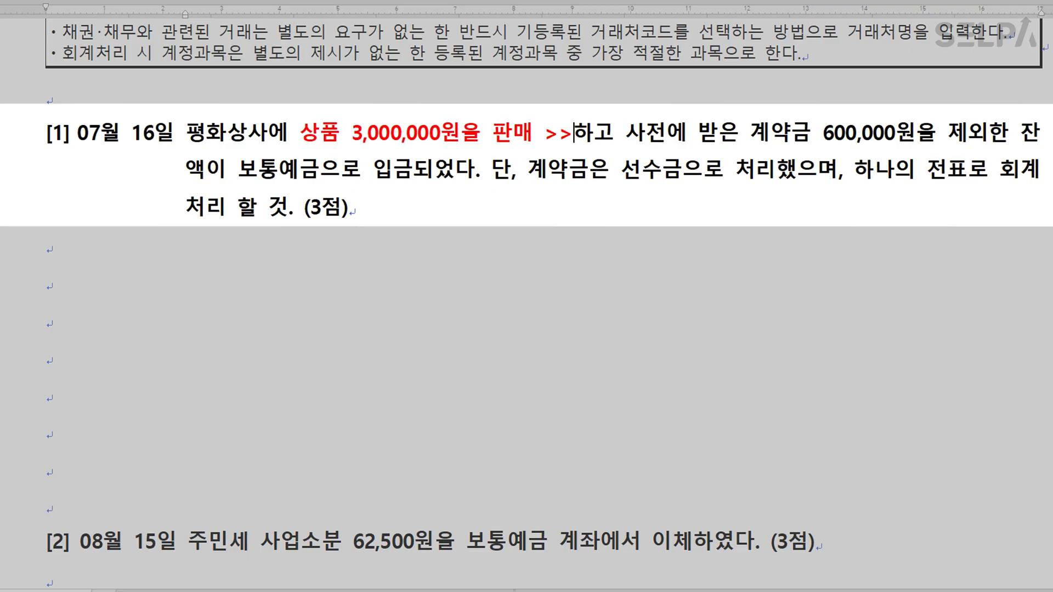
pyautogui.write('상')
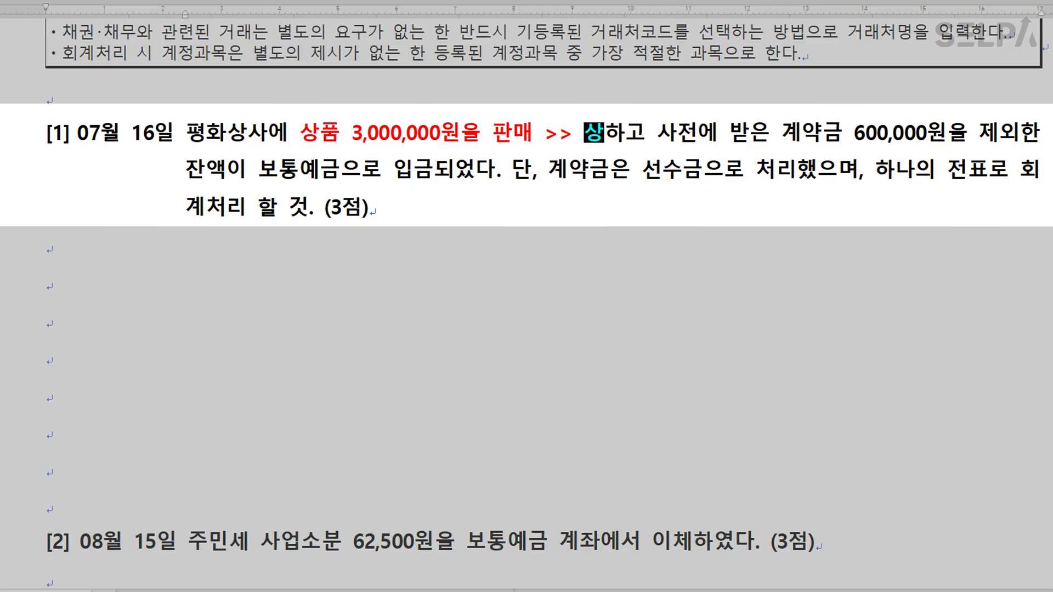
pyautogui.write('품매출')
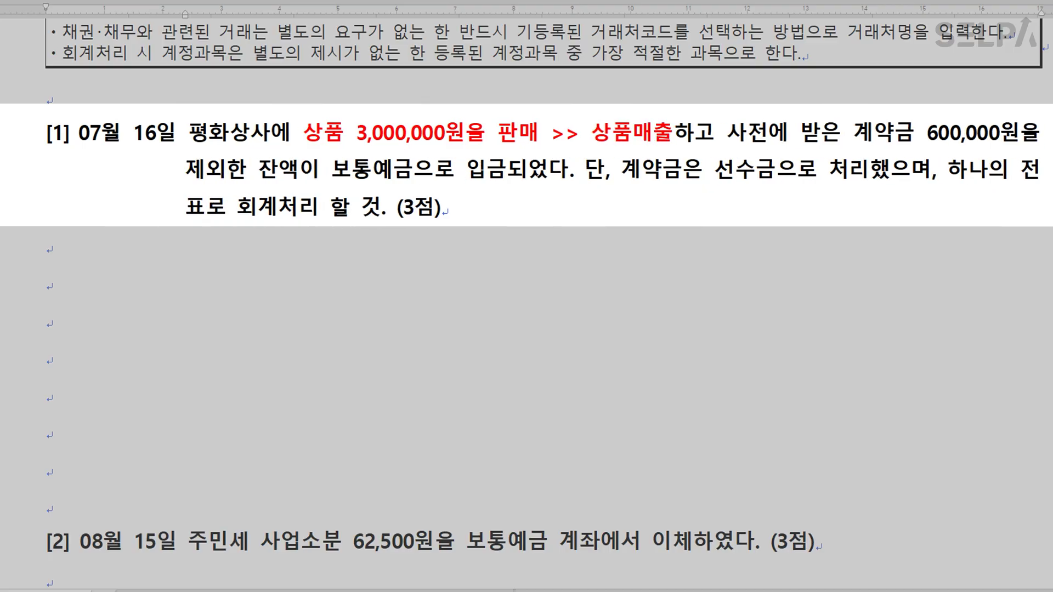
# Colour 계약금 600,000원 blue and add the note '>> 선수금' after it.
pyautogui.moveTo(856, 132); pyautogui.dragTo(995, 131)
pyautogui.hotkey('ctrl', 'm')
pyautogui.press('b')
pyautogui.click(1021, 133)
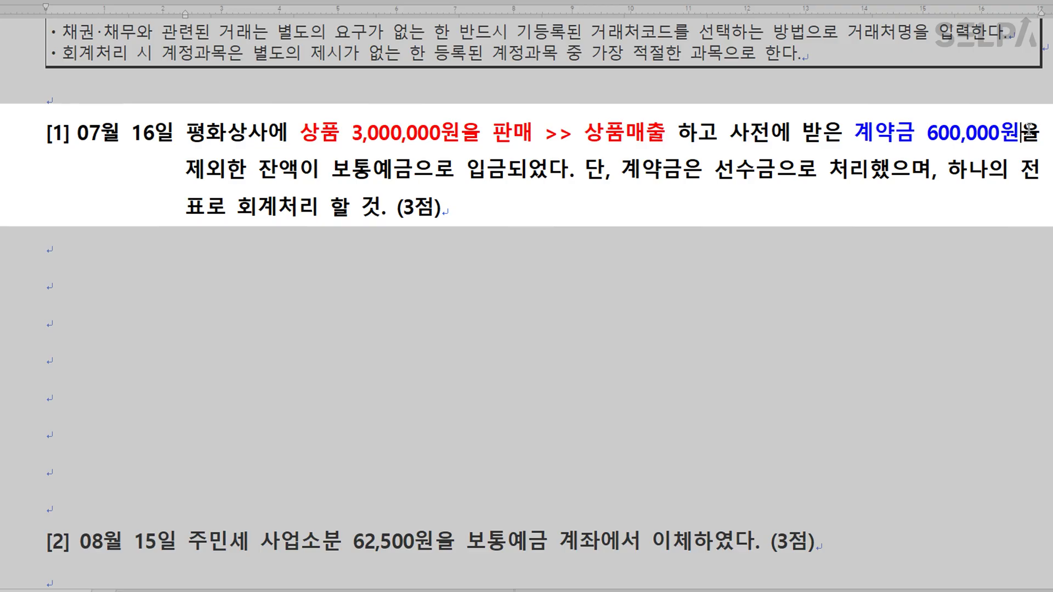
pyautogui.write('>> ')
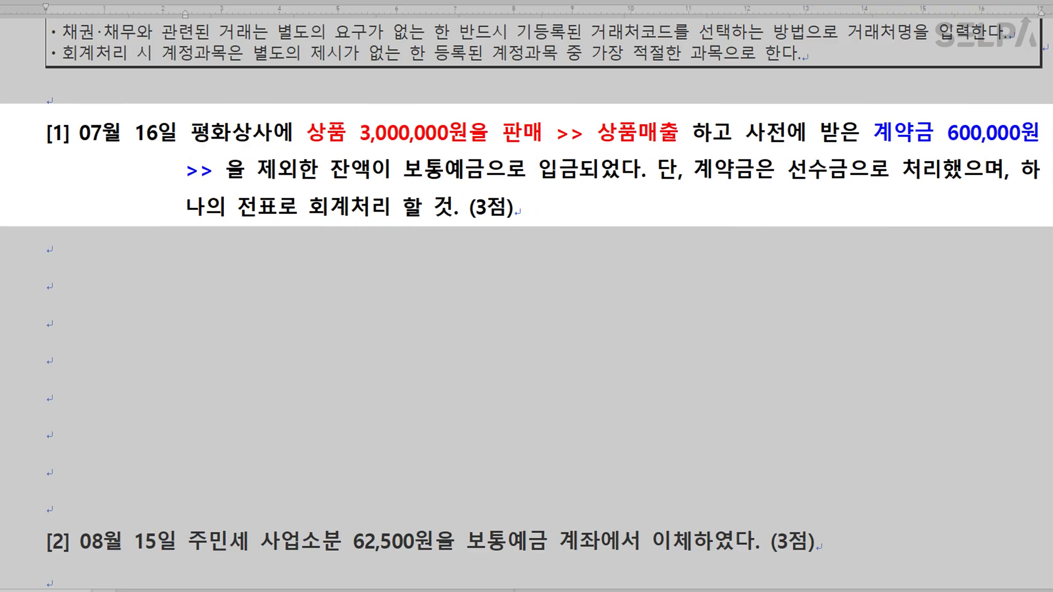
pyautogui.write('선수금')
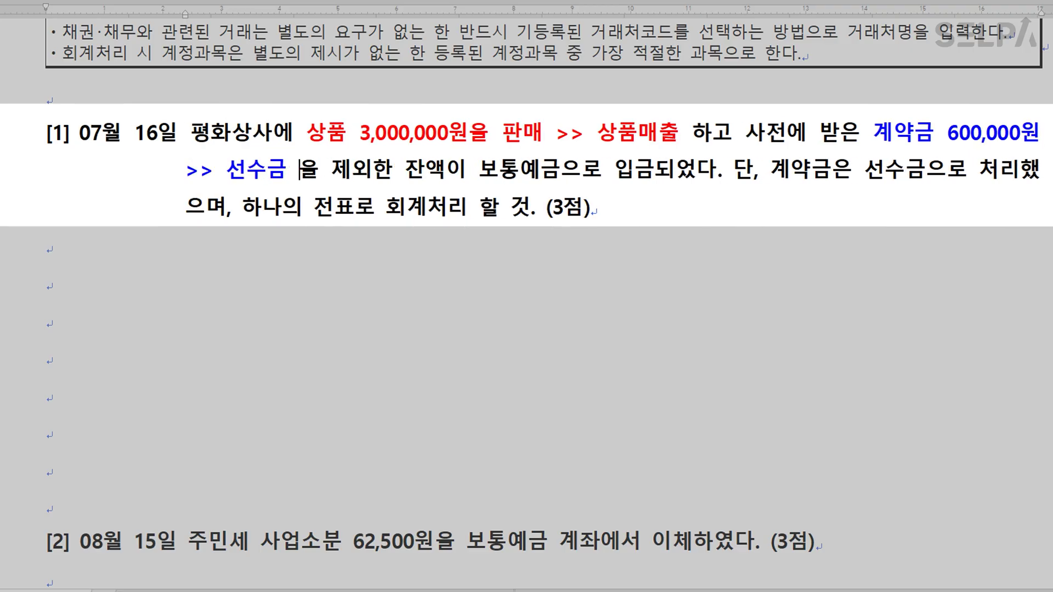
# Colour 보통예금으로 입금 blue and the partner name 평화상사 green.
pyautogui.moveTo(479, 168); pyautogui.dragTo(656, 172)
pyautogui.press('F4')
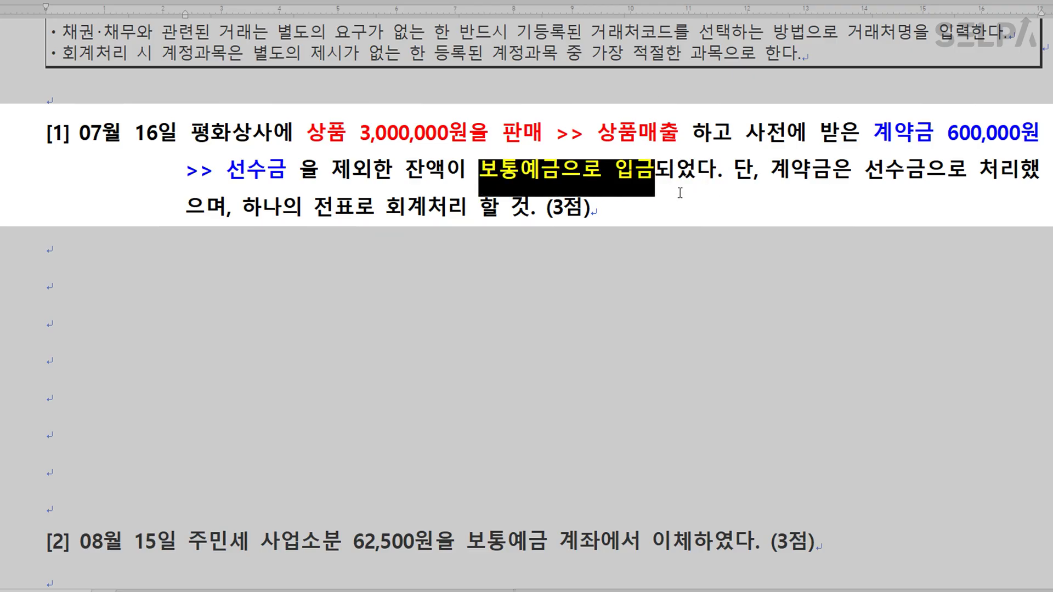
pyautogui.click(799, 222)
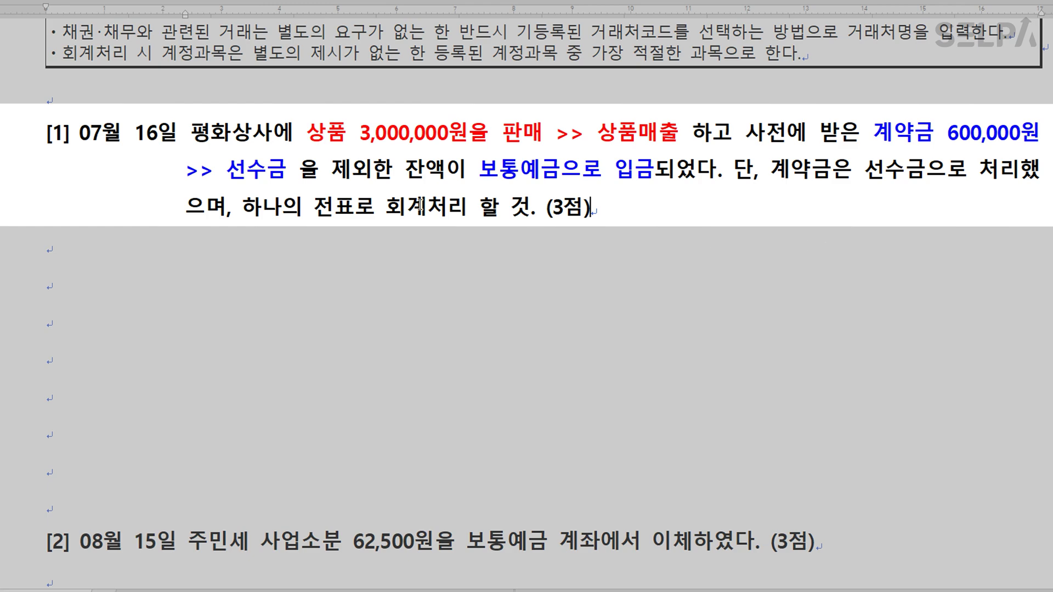
pyautogui.moveTo(191, 134); pyautogui.dragTo(269, 135)
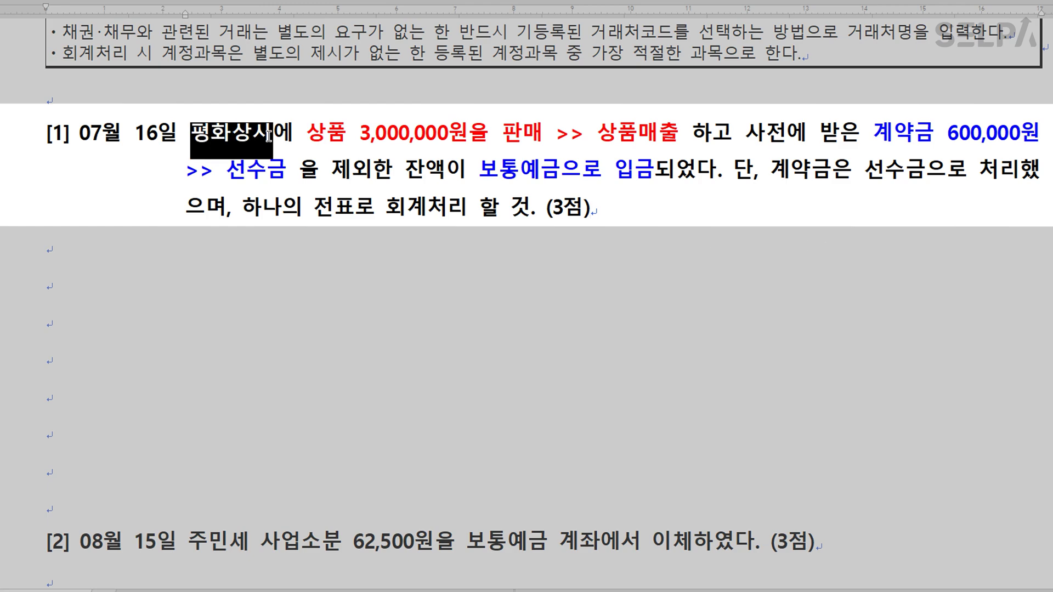
pyautogui.press('F4')
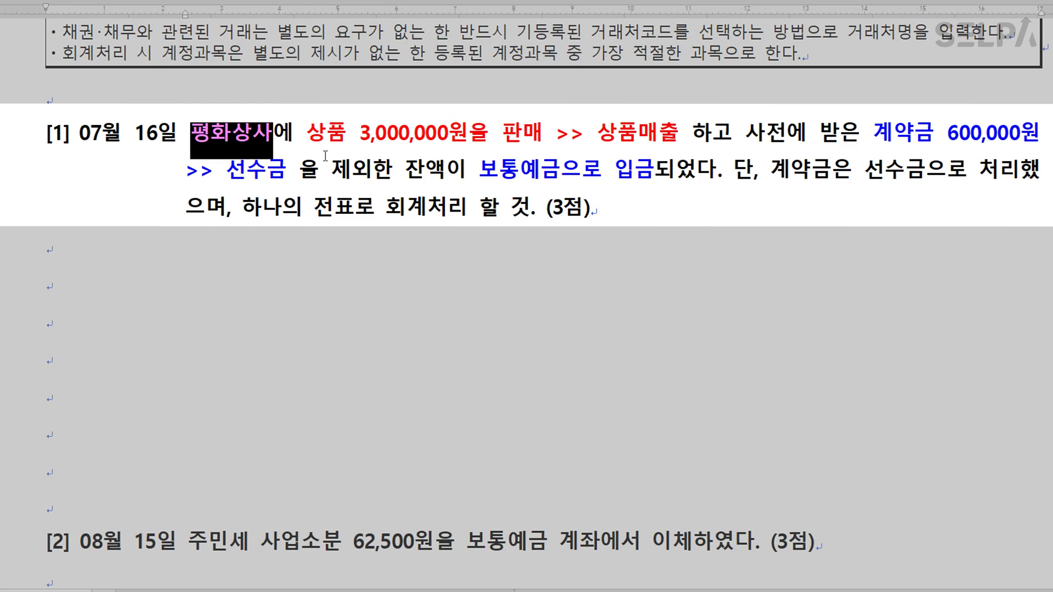
pyautogui.click(368, 309)
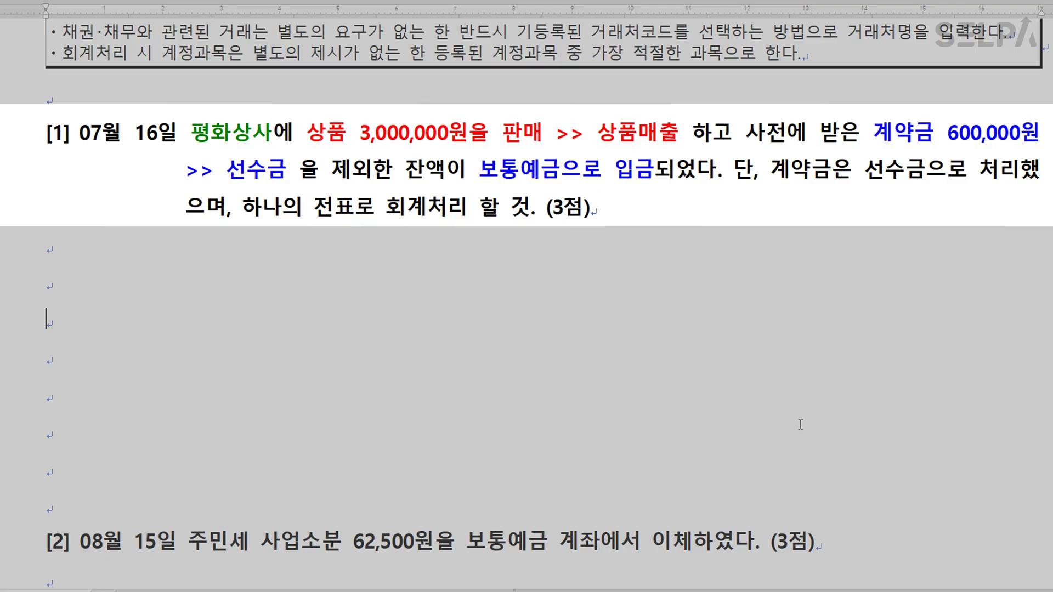
# Start a July 16 journal entry with a credit line on 0401 상품매출.
pyautogui.hotkey('alt', 'Tab')
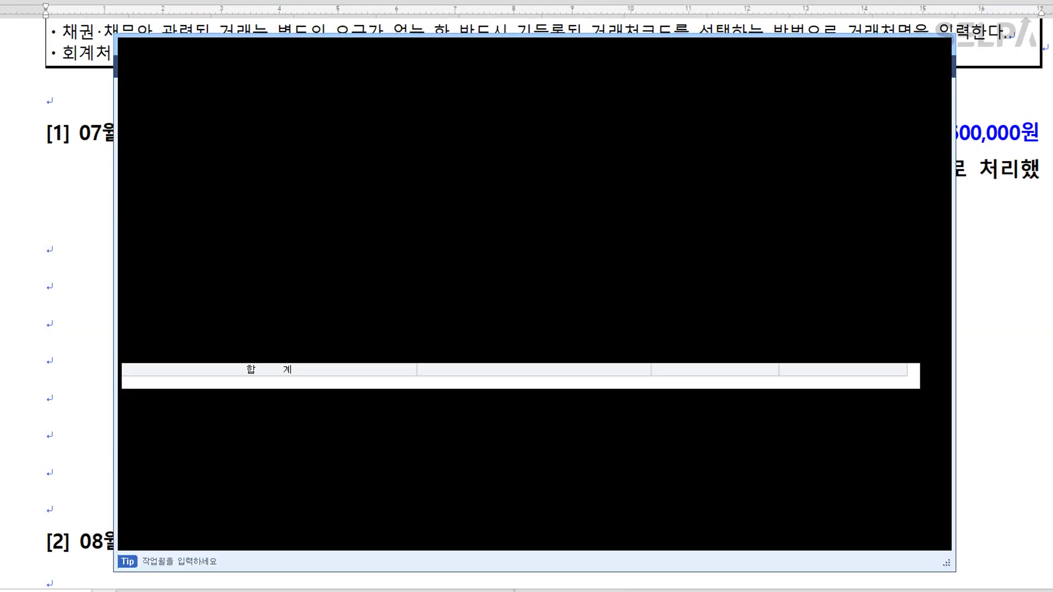
pyautogui.moveTo(514, 34); pyautogui.dragTo(492, 228)
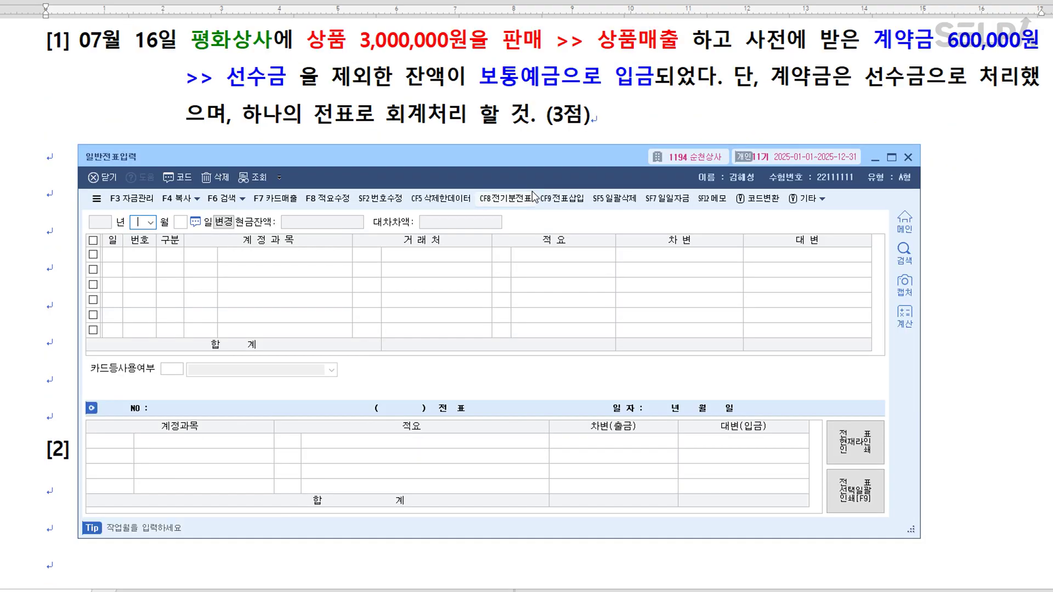
pyautogui.write('16')
pyautogui.press('Return')
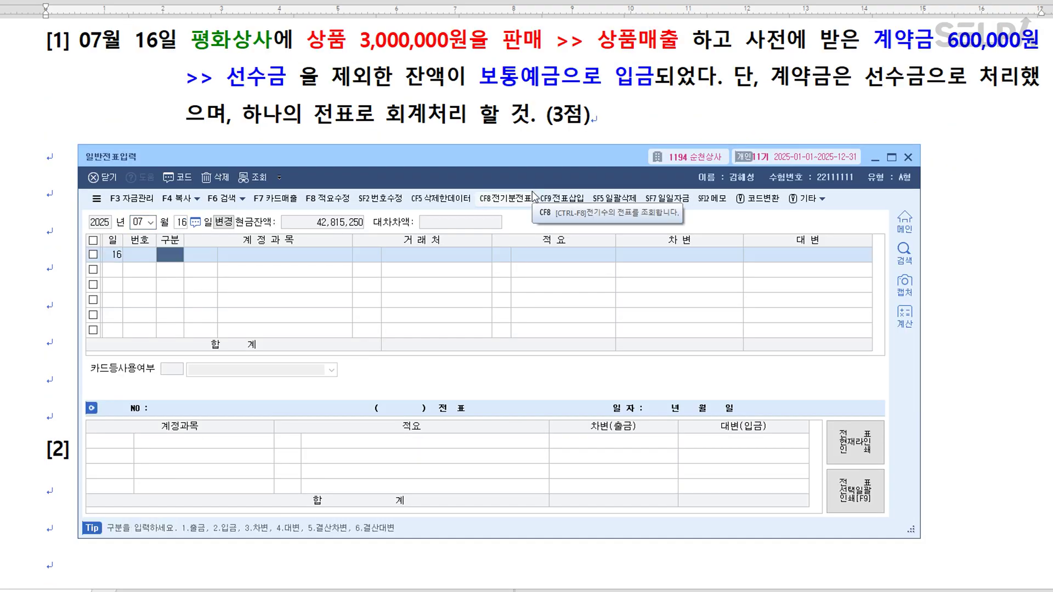
pyautogui.write('4')
pyautogui.press('Return')
pyautogui.write('상품매')
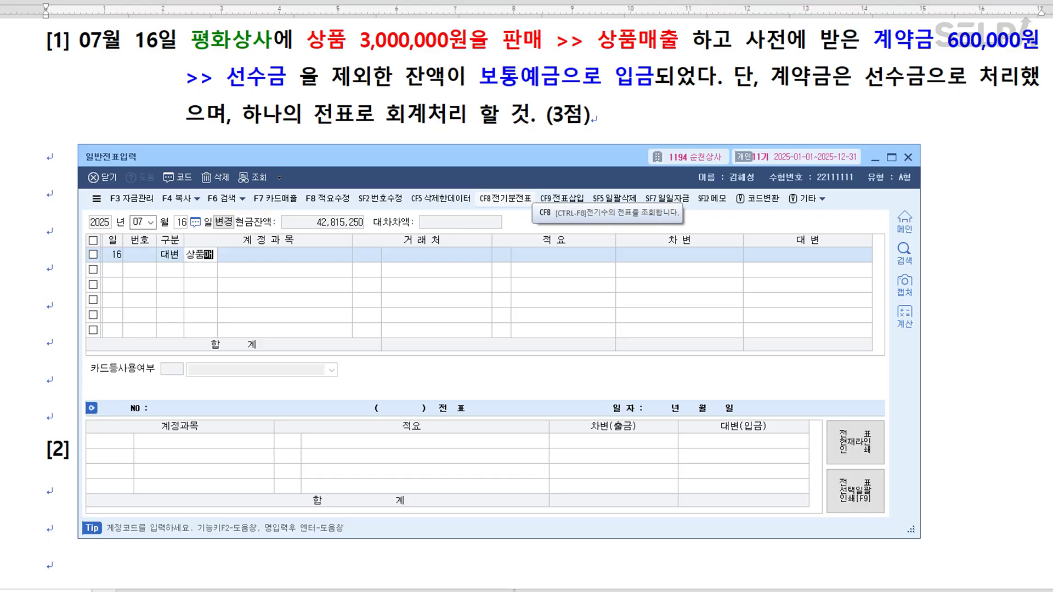
pyautogui.press('Return')
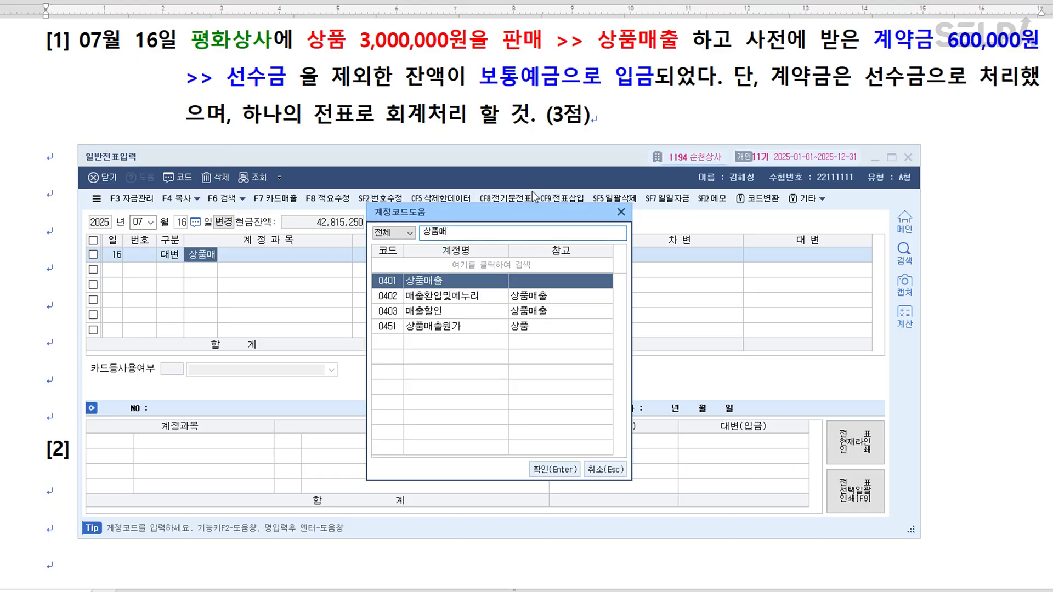
pyautogui.press('Return')
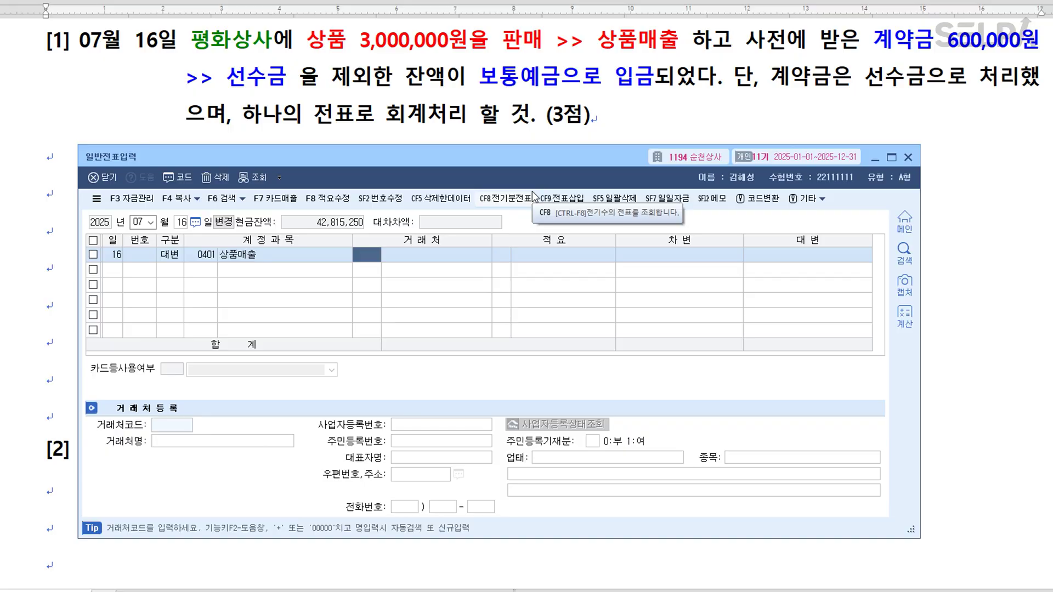
# Try 0146 상품, then settle the credit line on 0401 상품매출 for 3,000,000.
pyautogui.hotkey('shift', 'Tab')
pyautogui.write('146')
pyautogui.press('Return')
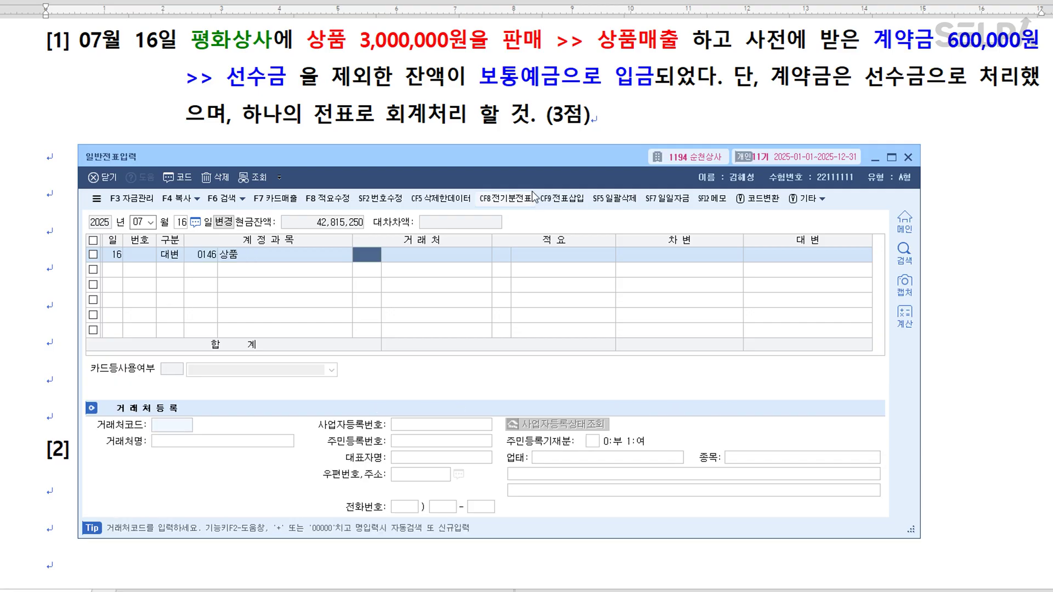
pyautogui.hotkey('shift', 'Tab')
pyautogui.write('상품매')
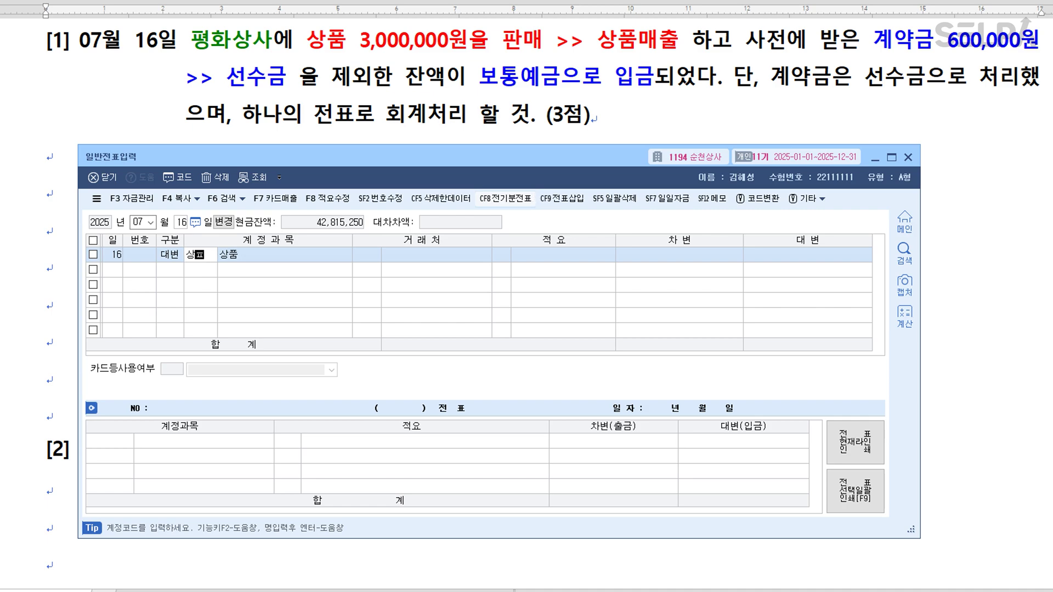
pyautogui.press('Return')
pyautogui.press('Return')
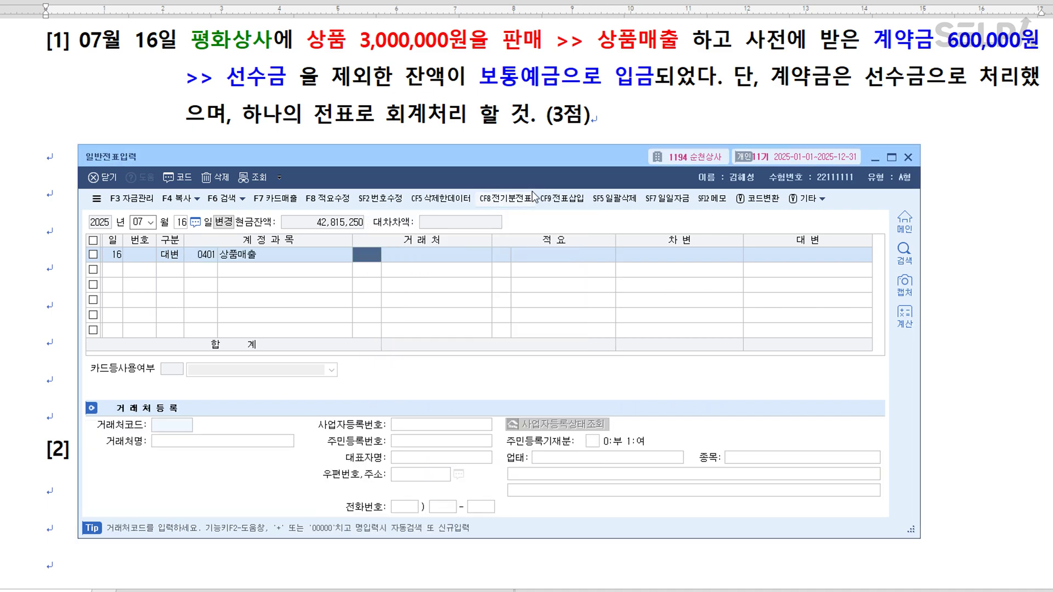
pyautogui.press('Return')
pyautogui.press('Return')
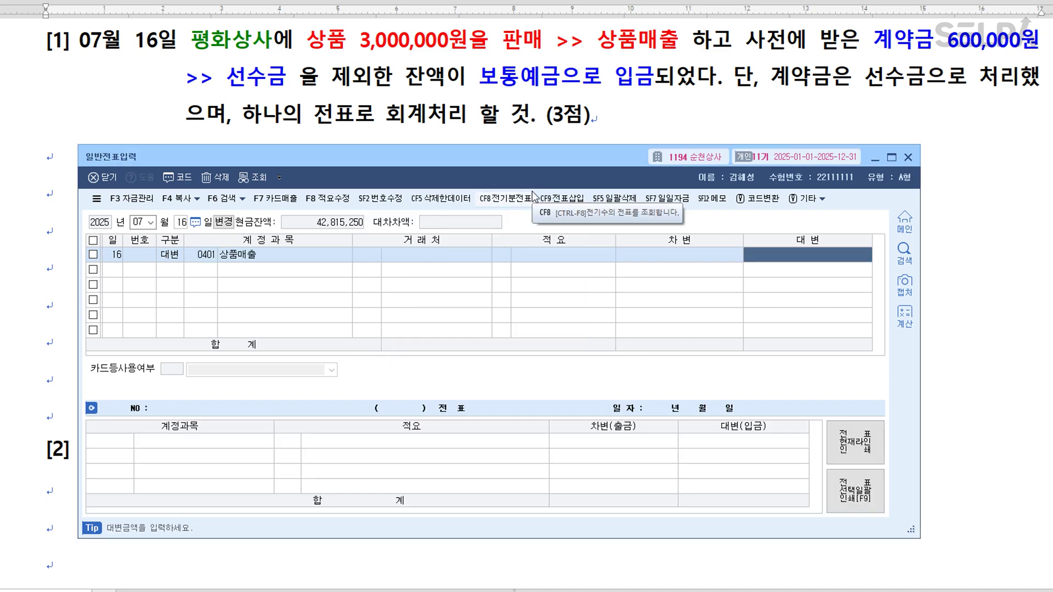
pyautogui.write('3000000')
pyautogui.press('Return')
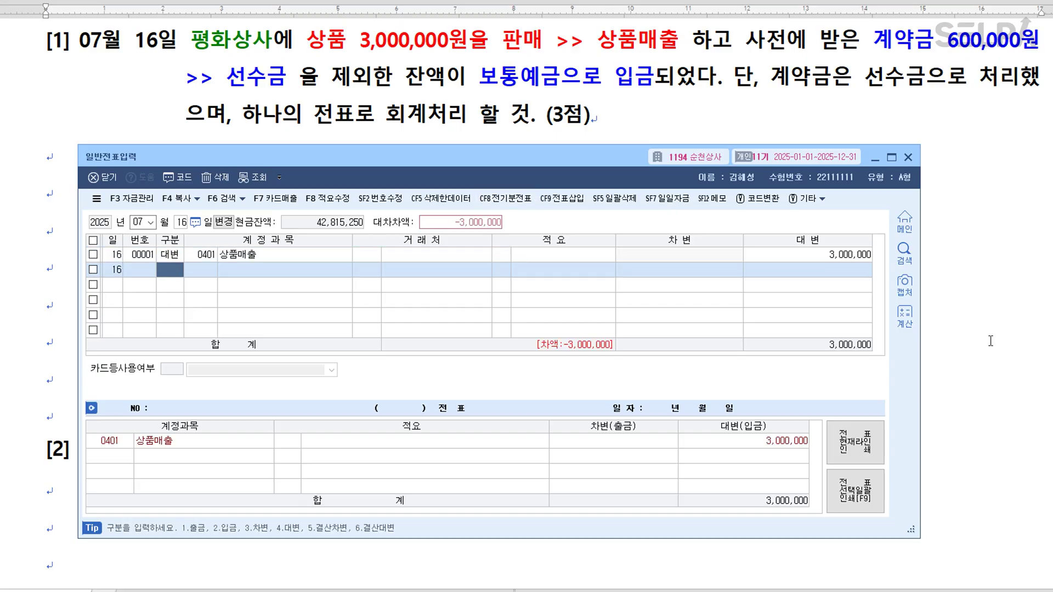
# Add a debit line 0259 선수금 of 600,000 for customer 평화상사.
pyautogui.write('3')
pyautogui.press('Return')
pyautogui.write('259 선수금')
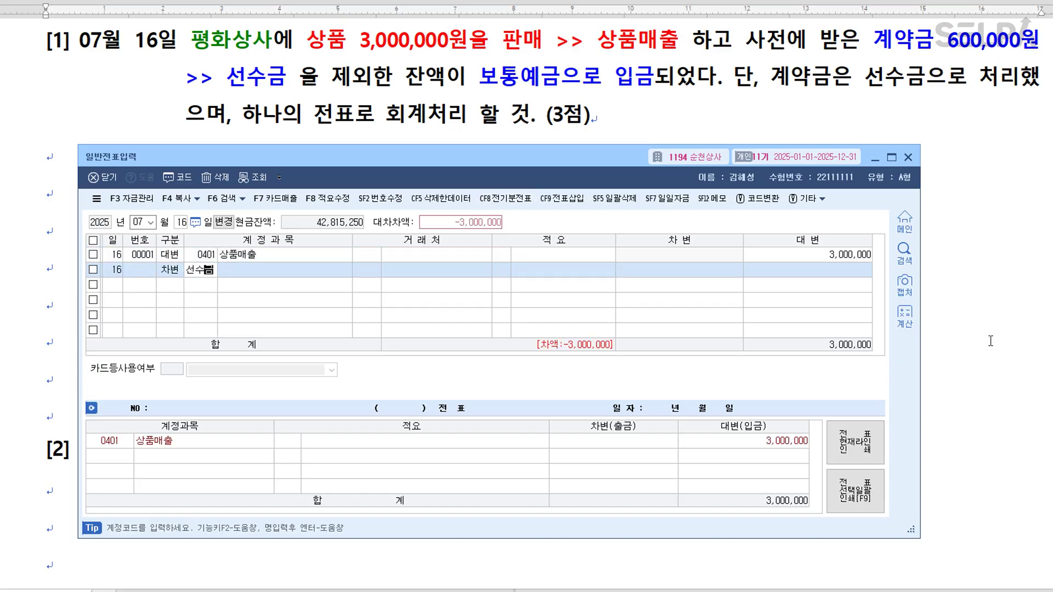
pyautogui.press('Return')
pyautogui.write('평화')
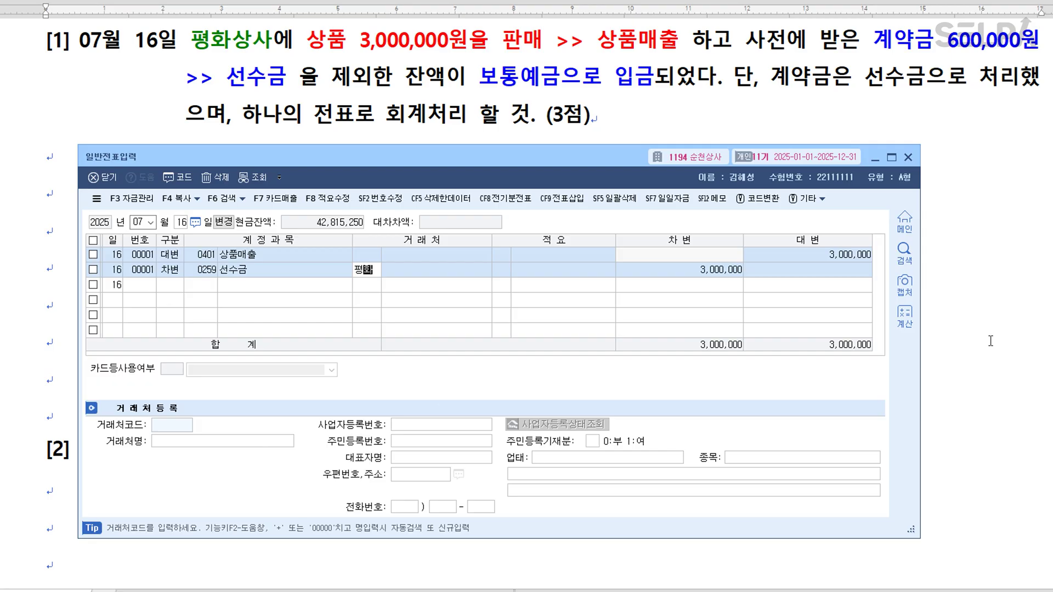
pyautogui.press('Return')
pyautogui.press('Return')
pyautogui.press('Return')
pyautogui.press('Return')
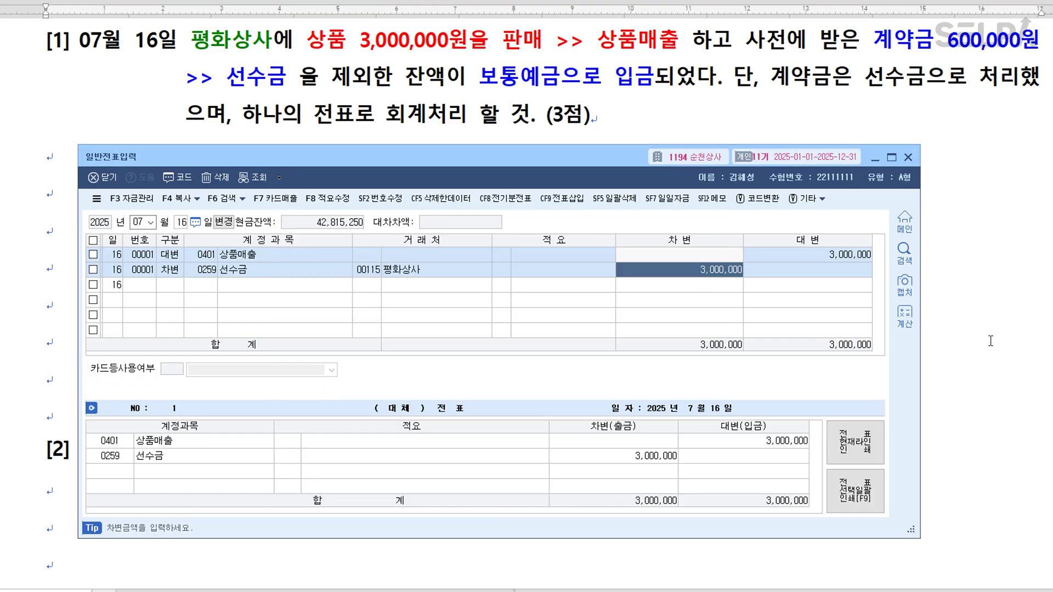
pyautogui.write('600000')
# Add a debit line 0103 보통예금 for the remaining 2,400,000, without a customer.
pyautogui.press('Return')
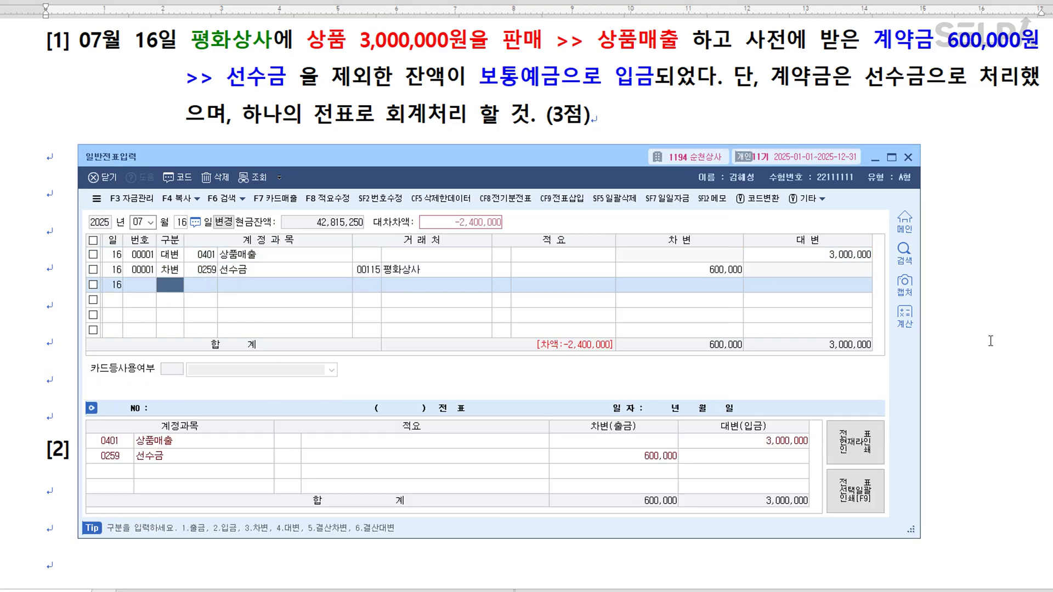
pyautogui.write('3103')
pyautogui.press('Return')
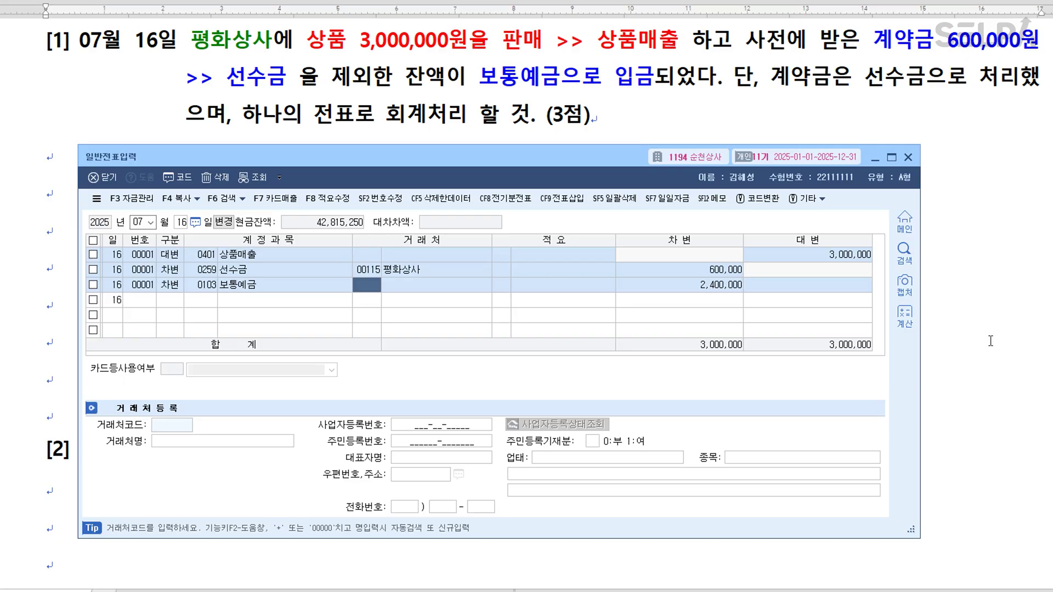
pyautogui.press('Return')
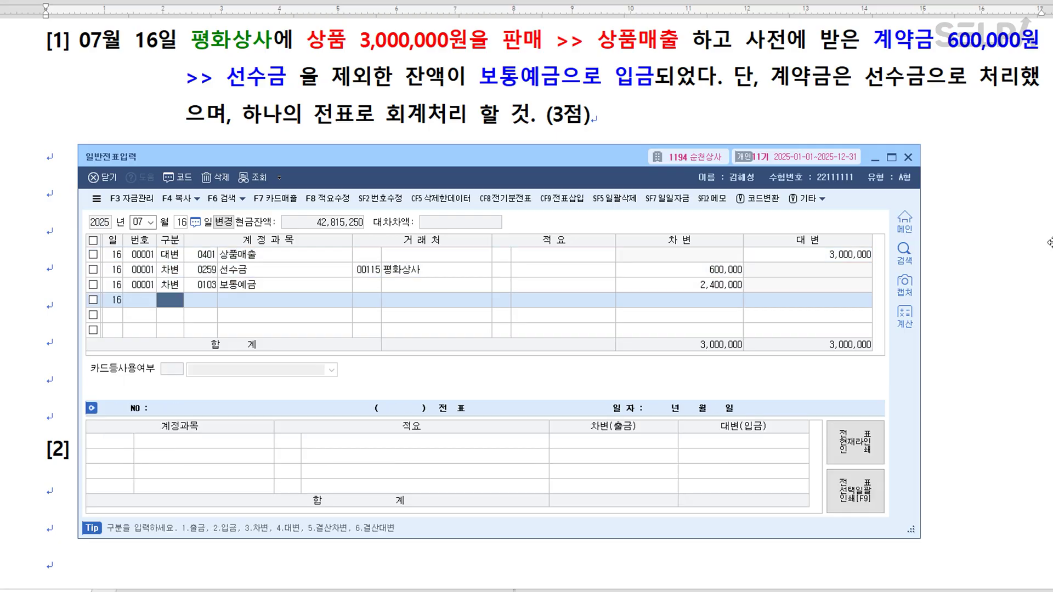
pyautogui.click(971, 153)
pyautogui.scroll(-8, 700, 150)
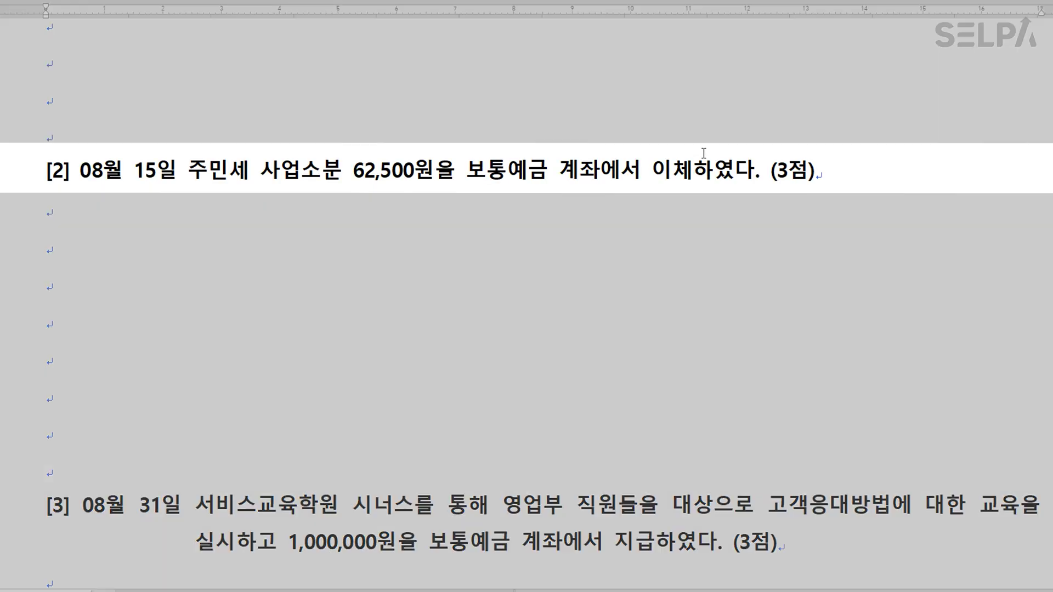
# Mark 주민세 사업소분 in question [2] and add the note '>> 세금과공과' after it.
pyautogui.scroll(-2, 660, 151)
pyautogui.moveTo(193, 77); pyautogui.dragTo(334, 73)
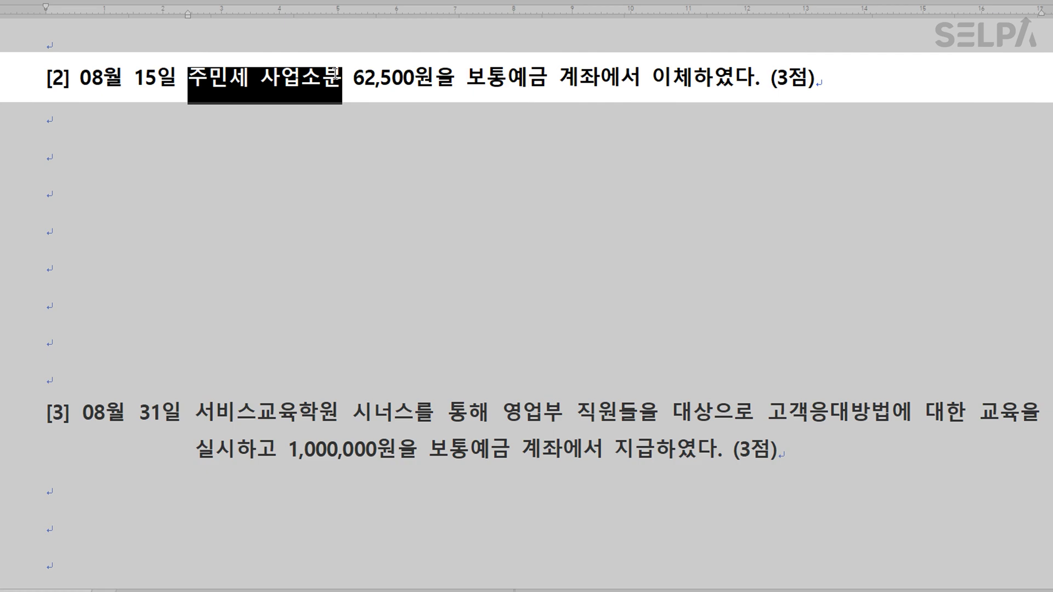
pyautogui.scroll(1, 334, 74)
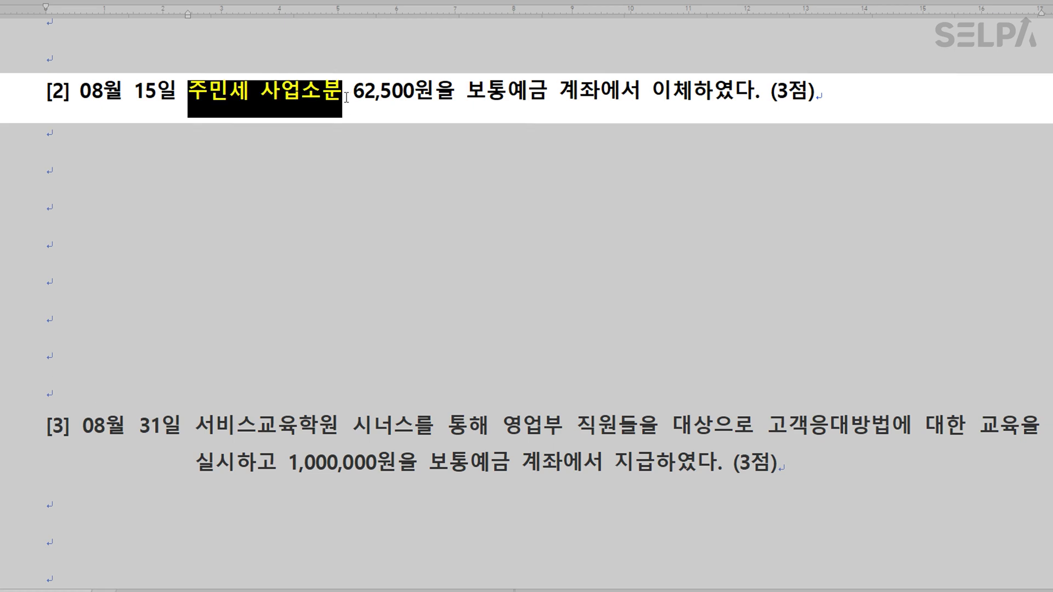
pyautogui.click(349, 97)
pyautogui.write('>> 세금과공과')
pyautogui.click(687, 138)
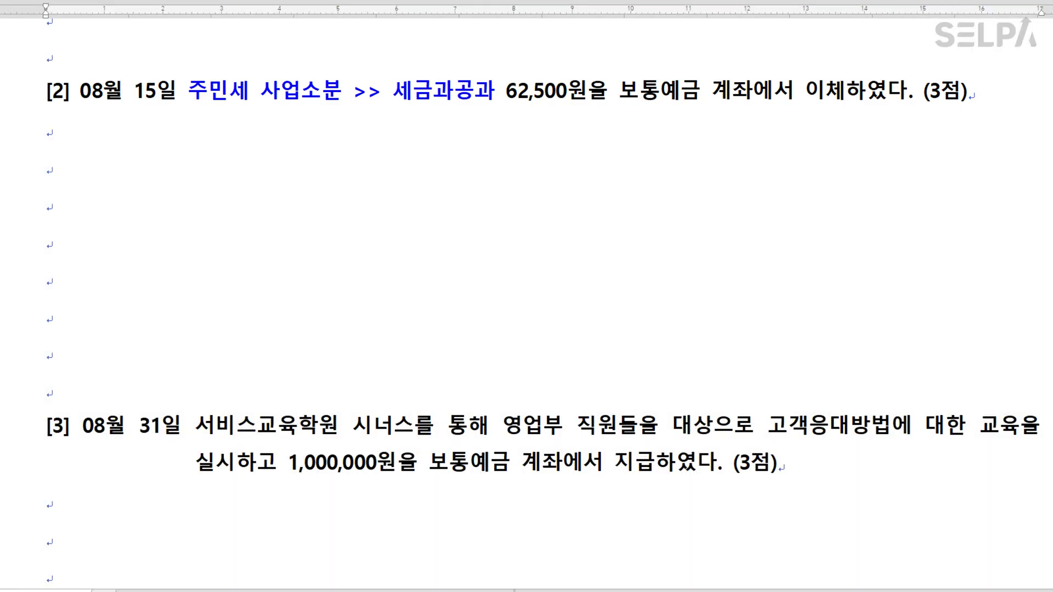
pyautogui.click(508, 591)
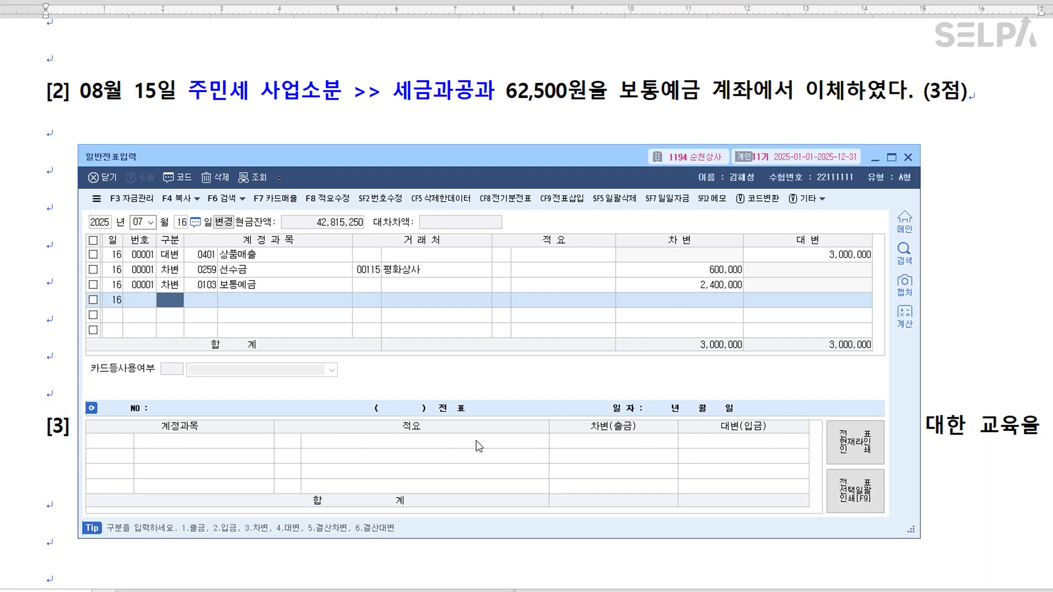
# Start an August 15 entry crediting 0103 보통예금 62,500.
pyautogui.press('Escape')
pyautogui.press('Escape')
pyautogui.write('081')
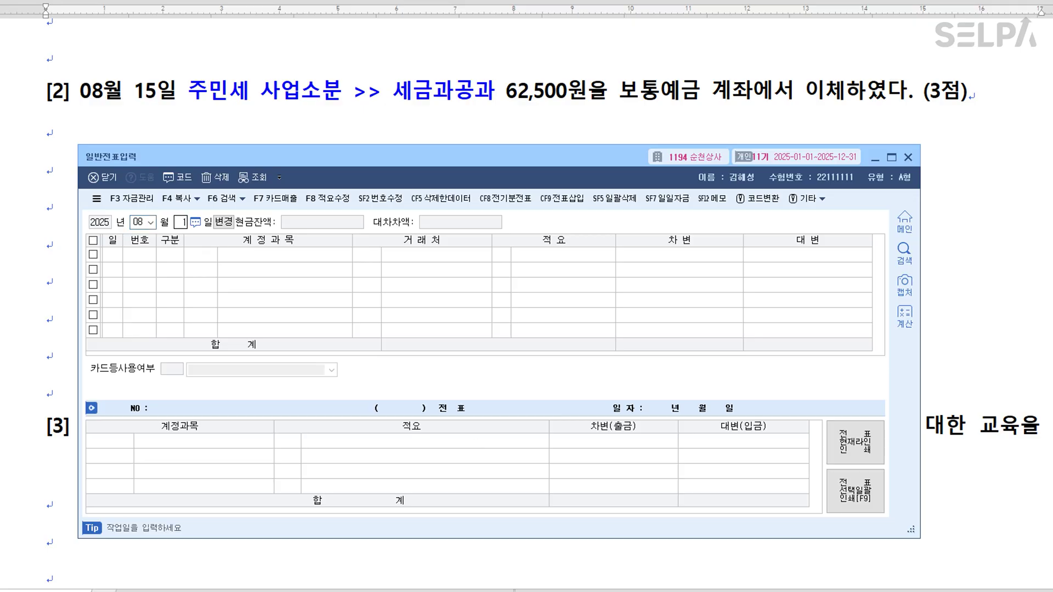
pyautogui.press('Return')
pyautogui.write('5')
pyautogui.press('Return')
pyautogui.write('4')
pyautogui.press('Return')
pyautogui.write('103')
pyautogui.press('Return')
pyautogui.press('Return')
pyautogui.press('Return')
pyautogui.press('Return')
pyautogui.write('62500')
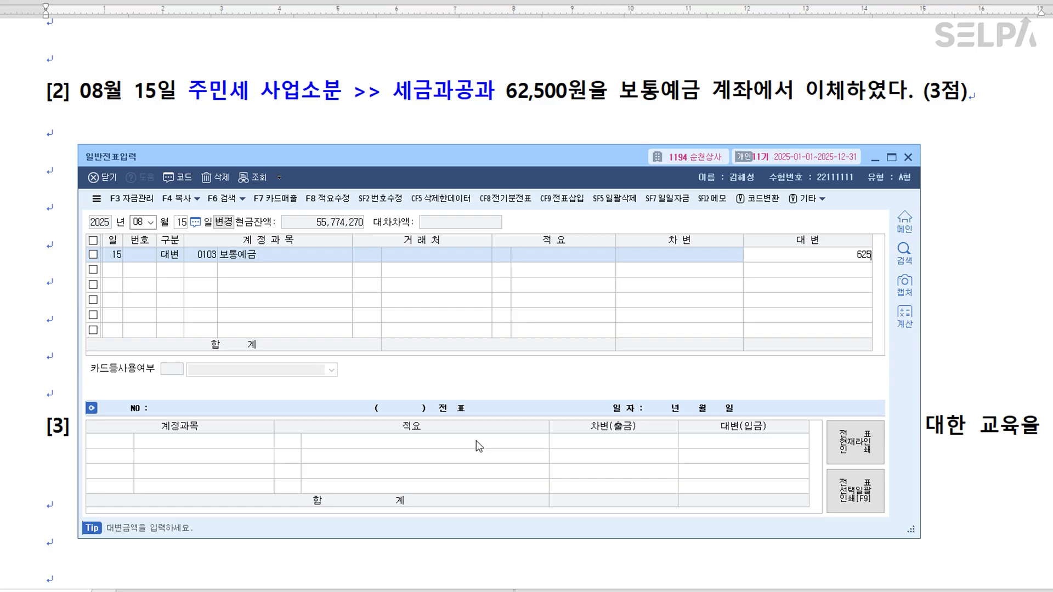
pyautogui.press('Return')
# Add the matching debit line 0817 세금과공과 62,500 without a customer.
pyautogui.write('3')
pyautogui.press('Return')
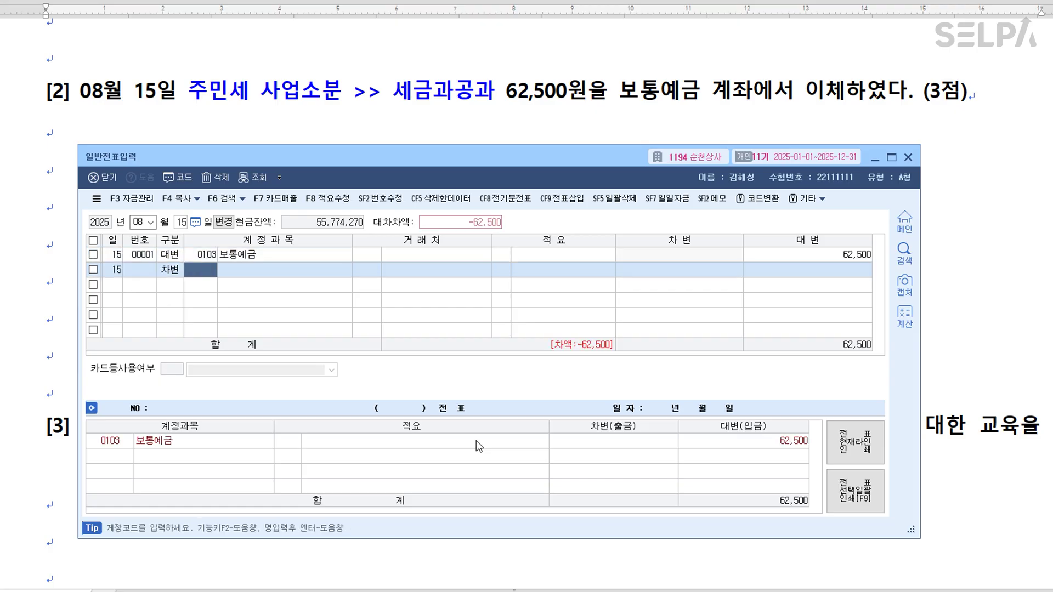
pyautogui.write('817')
pyautogui.press('Return')
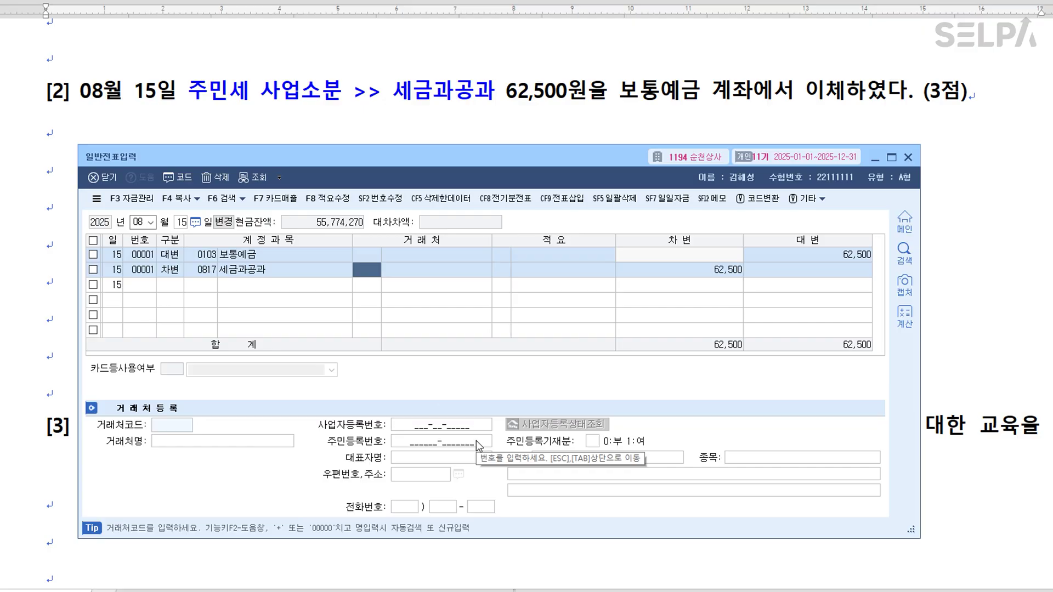
pyautogui.press('Return')
pyautogui.press('Return')
pyautogui.press('Return')
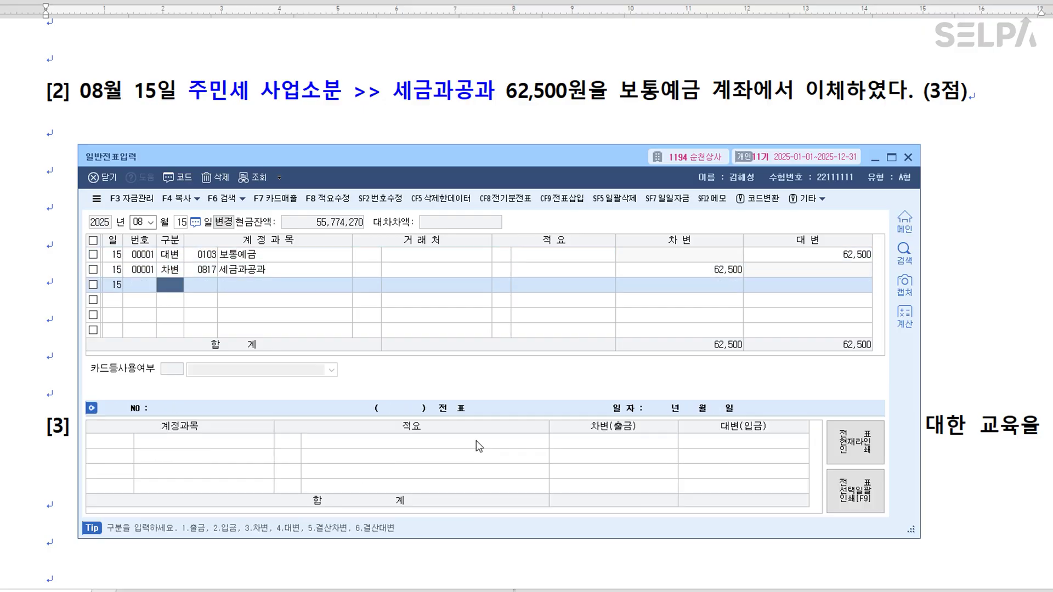
pyautogui.click(637, 119)
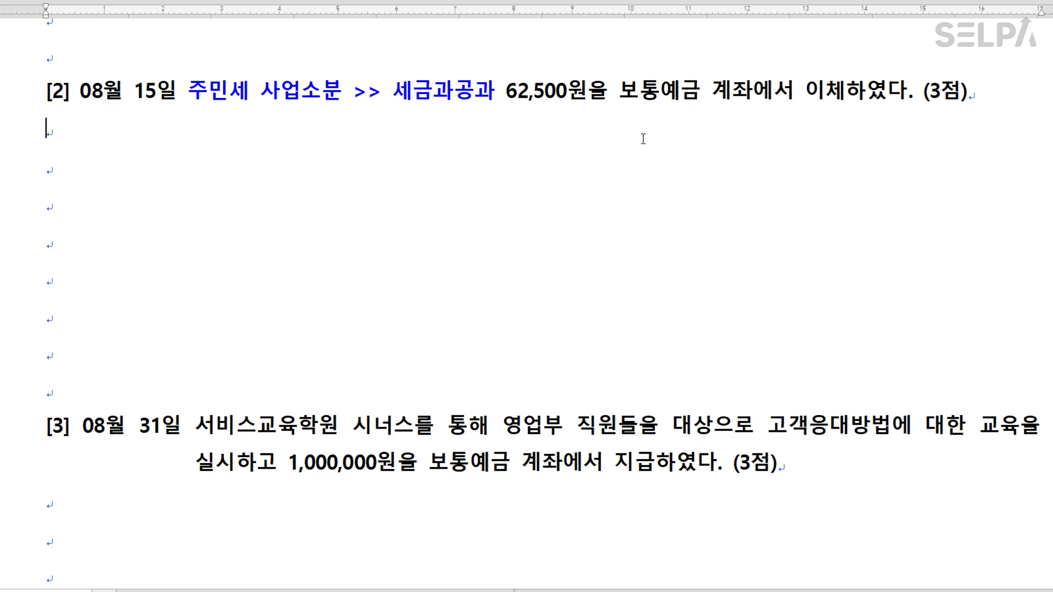
# Colour 교육을 실시하고 red in question [3] and add the note '>> 교육훈련비'.
pyautogui.scroll(-5, 644, 139)
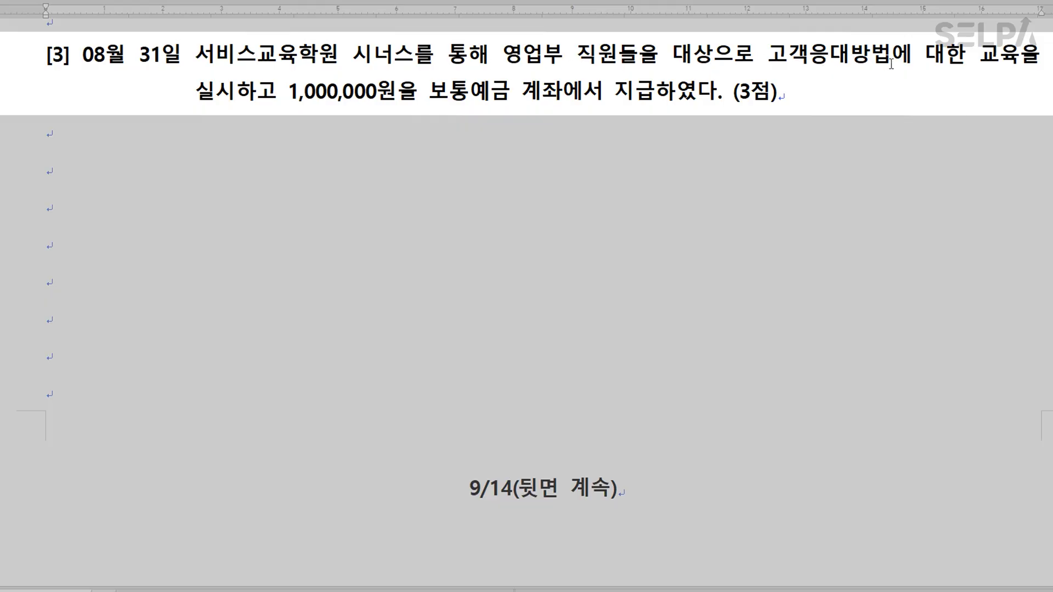
pyautogui.click(986, 55)
pyautogui.moveTo(986, 55); pyautogui.dragTo(274, 94)
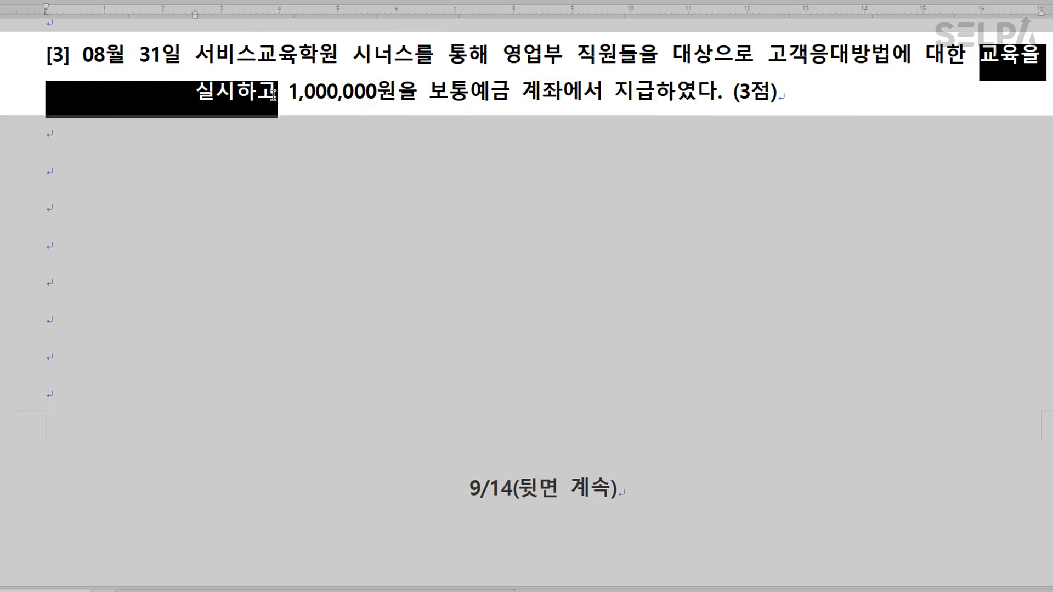
pyautogui.hotkey('ctrl', 'm')
pyautogui.press('r')
pyautogui.click(277, 95)
pyautogui.write('>> 교육훈련비')
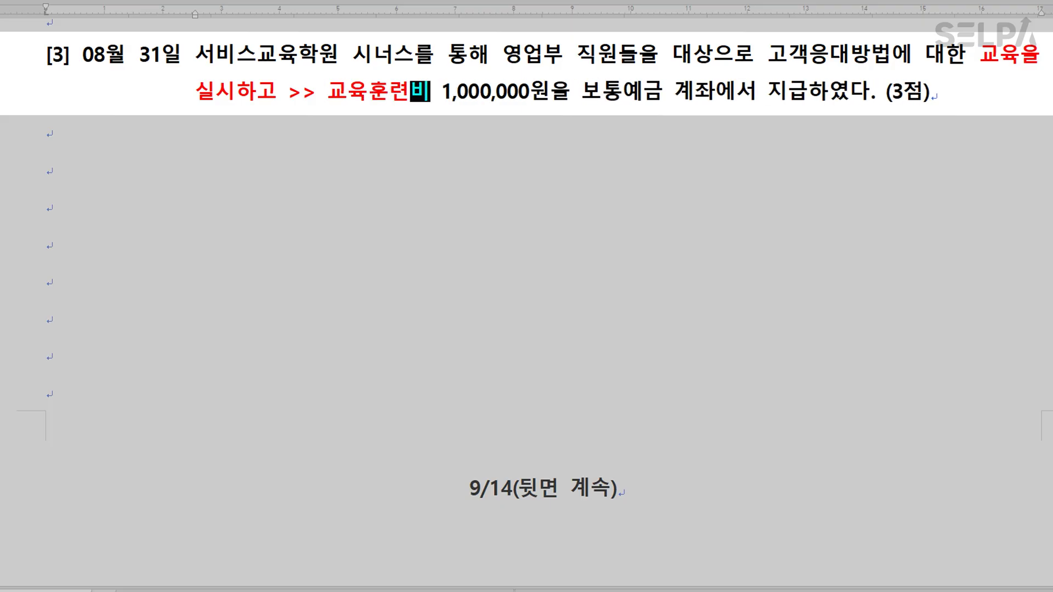
# Colour 보통예금 계좌에서 지급 in question [3] blue.
pyautogui.moveTo(582, 92); pyautogui.dragTo(798, 104)
pyautogui.hotkey('ctrl', 'm')
pyautogui.press('b')
pyautogui.click(791, 143)
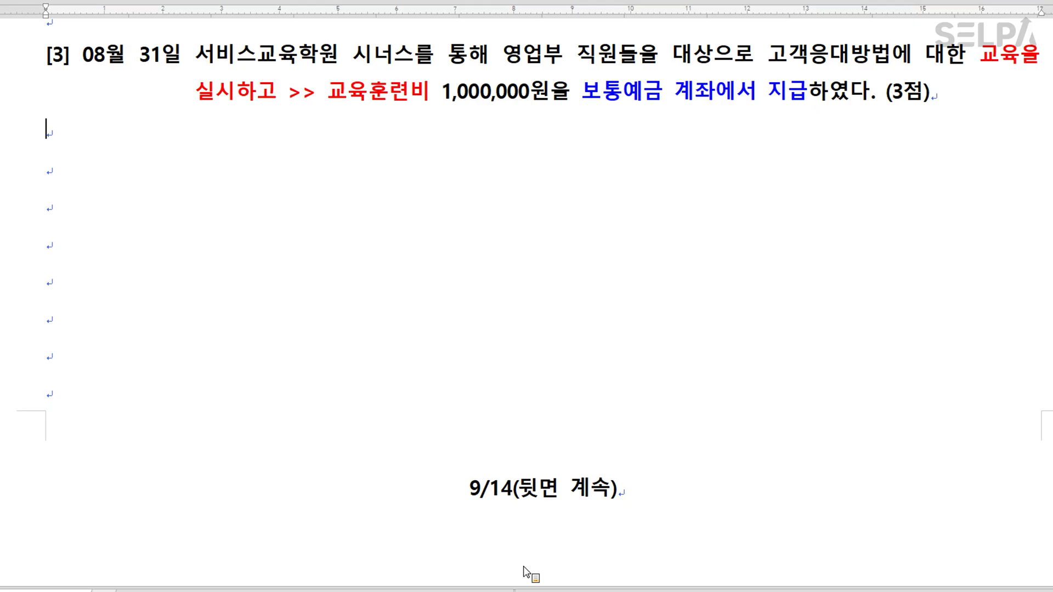
# Start an August 31 entry debiting 0825 교육훈련비 (판매관리비) 1,000,000.
pyautogui.click(520, 591)
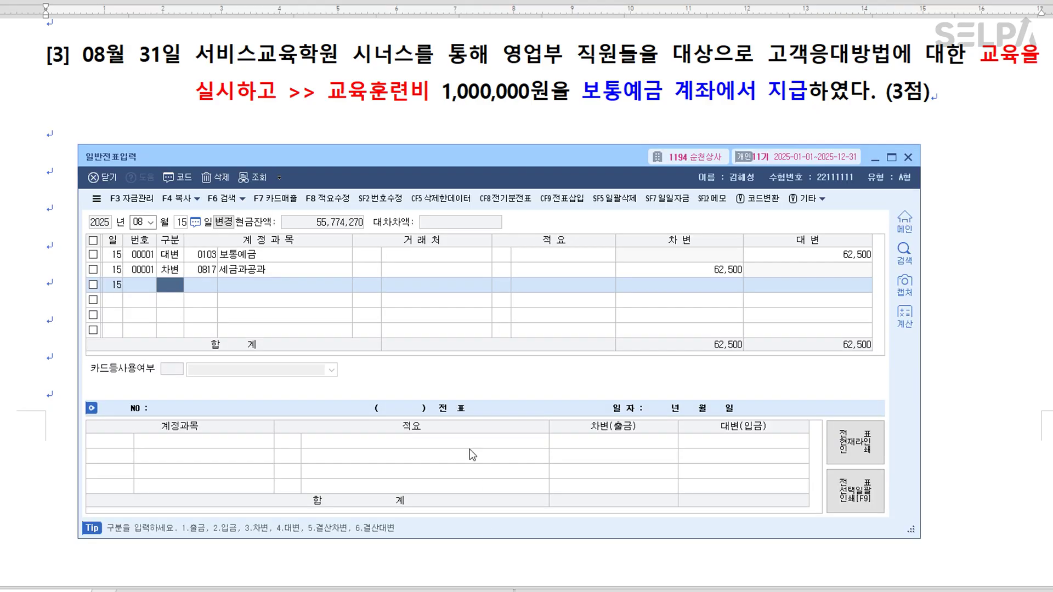
pyautogui.press('Escape')
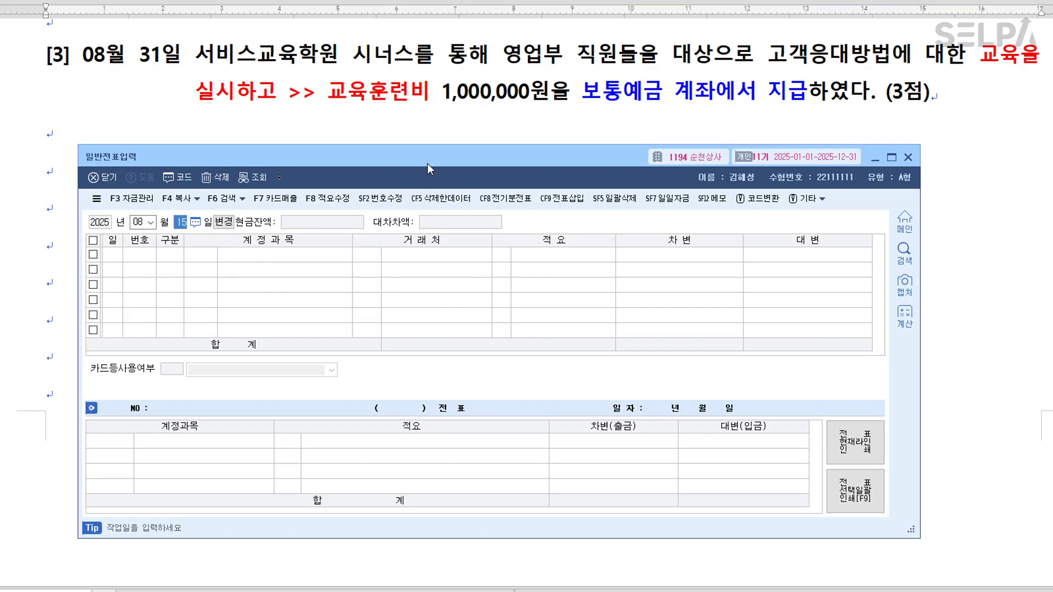
pyautogui.write('31')
pyautogui.press('Return')
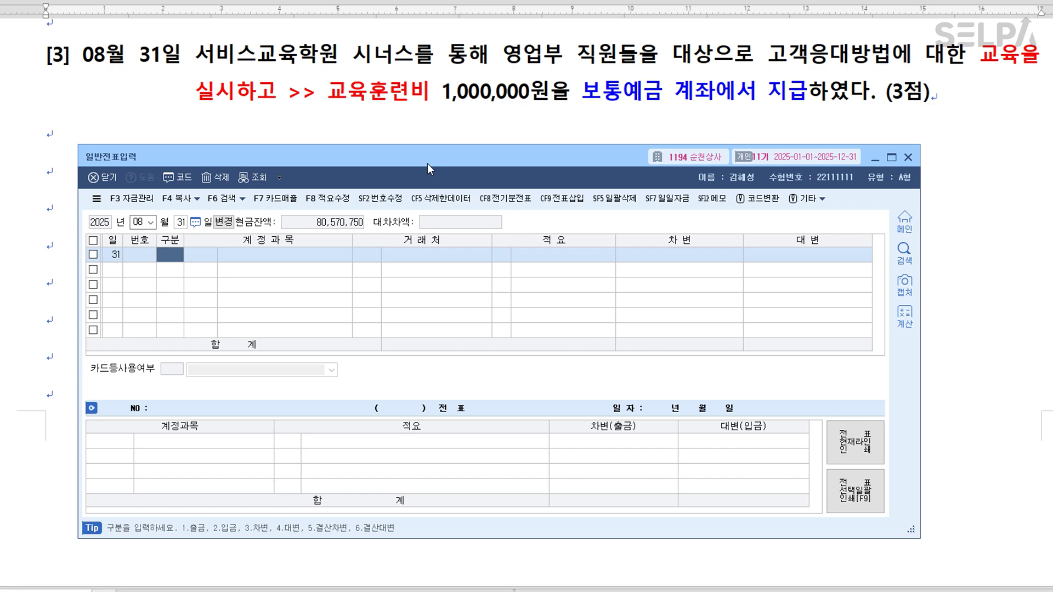
pyautogui.write('3')
pyautogui.press('Return')
pyautogui.write('교육')
pyautogui.press('Return')
pyautogui.press('Down')
pyautogui.press('Down')
pyautogui.press('Down')
pyautogui.press('Down')
pyautogui.press('Down')
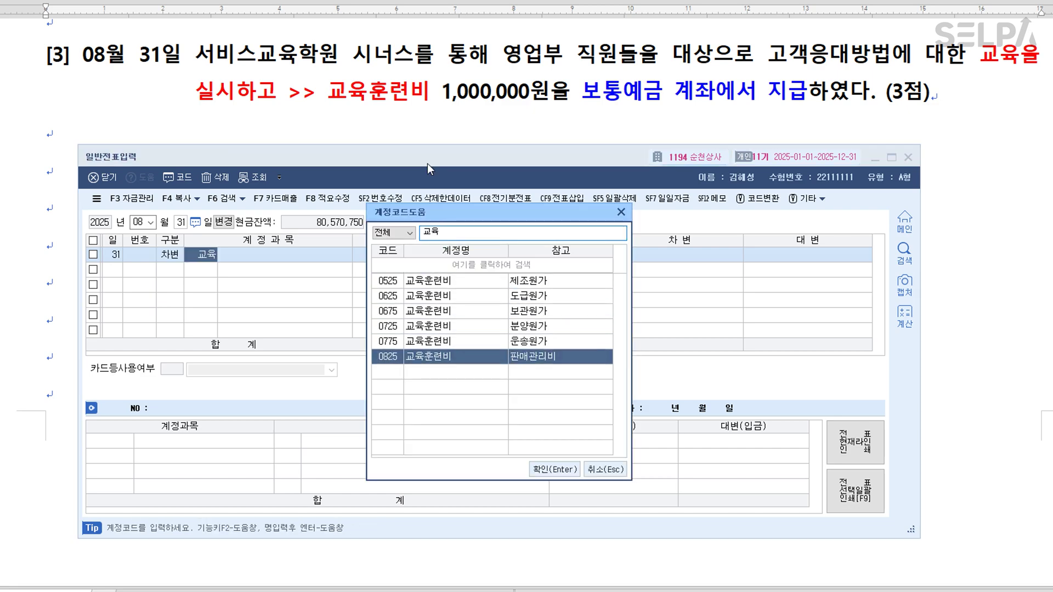
pyautogui.press('Return')
pyautogui.press('Return')
pyautogui.press('Return')
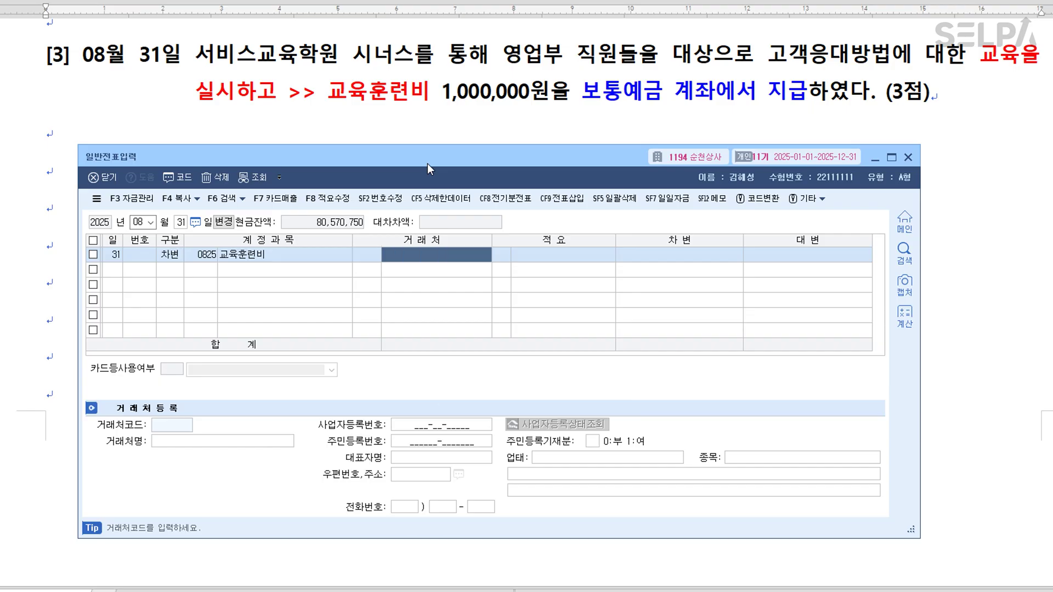
pyautogui.write('1000000')
# Add the balancing credit line 0103 보통예금 1,000,000.
pyautogui.press('Return')
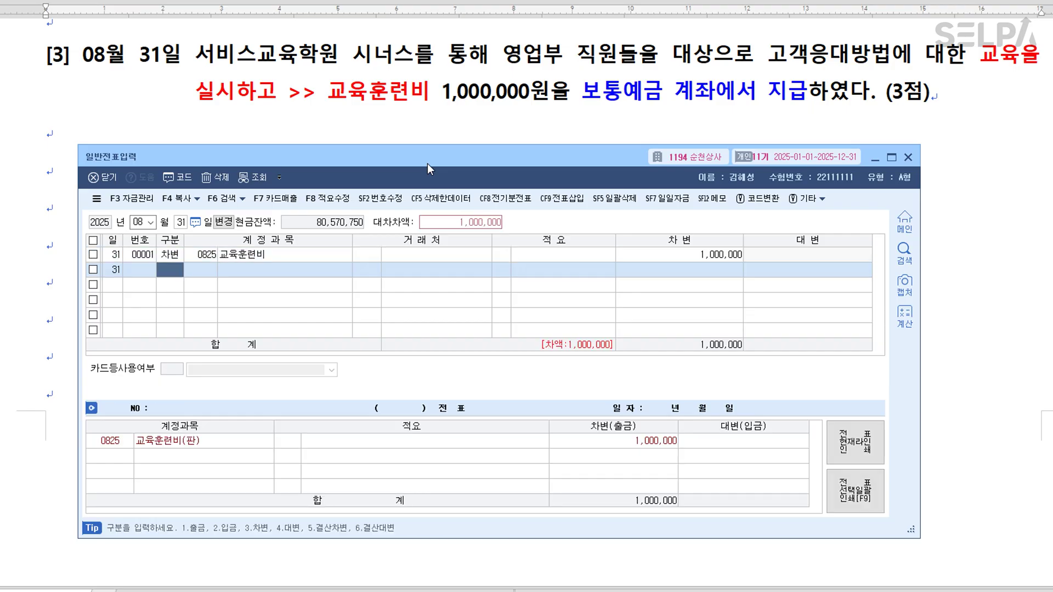
pyautogui.write('4')
pyautogui.press('Return')
pyautogui.write('103')
pyautogui.press('Return')
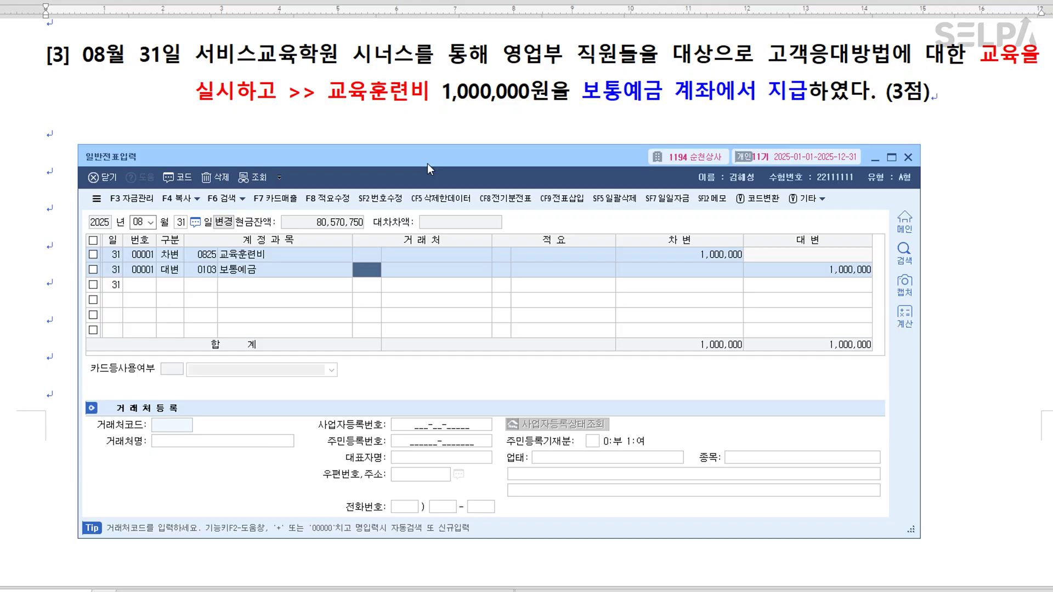
pyautogui.press('Return')
pyautogui.press('Return')
pyautogui.press('Return')
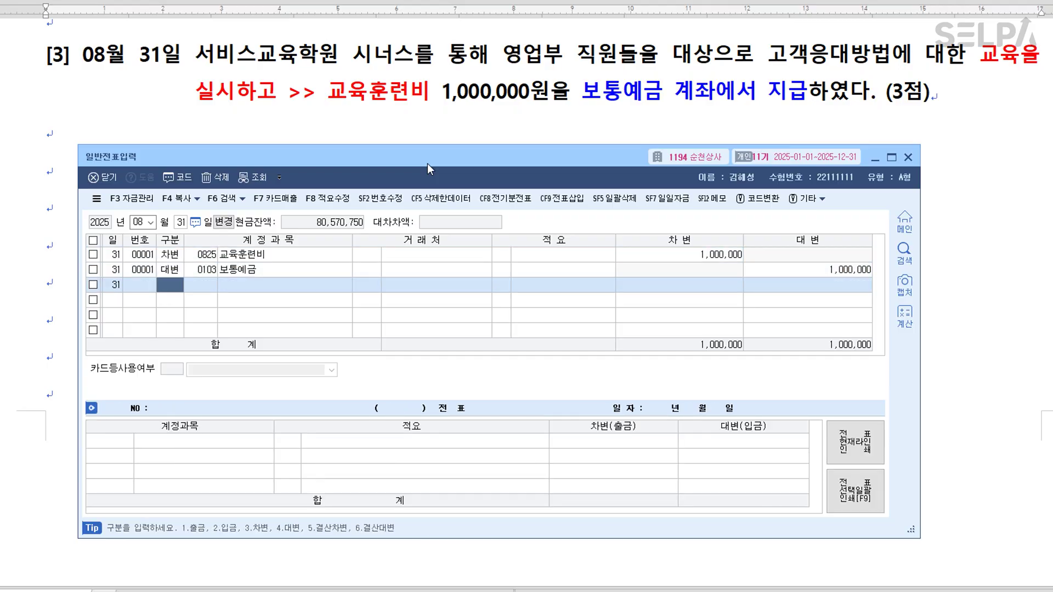
pyautogui.hotkey('alt', 'Tab')
pyautogui.scroll(-8, 643, 247)
# Colour 비품 and 8,000,000원에 구입 red, 미리 지급한 계약금 blue, and add '>> 선급금'.
pyautogui.scroll(-5, 643, 247)
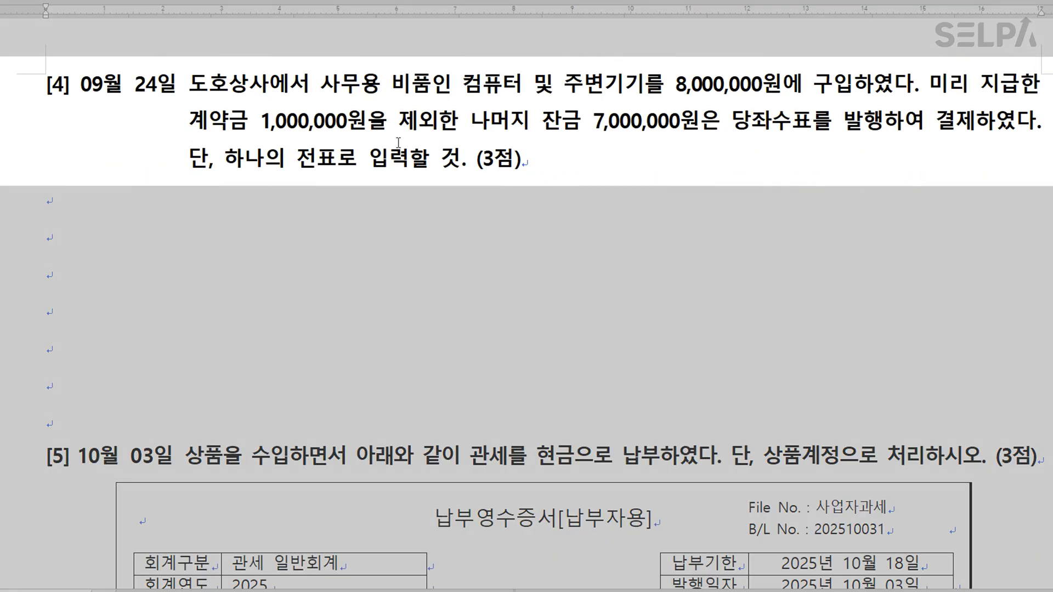
pyautogui.moveTo(390, 85); pyautogui.dragTo(426, 84)
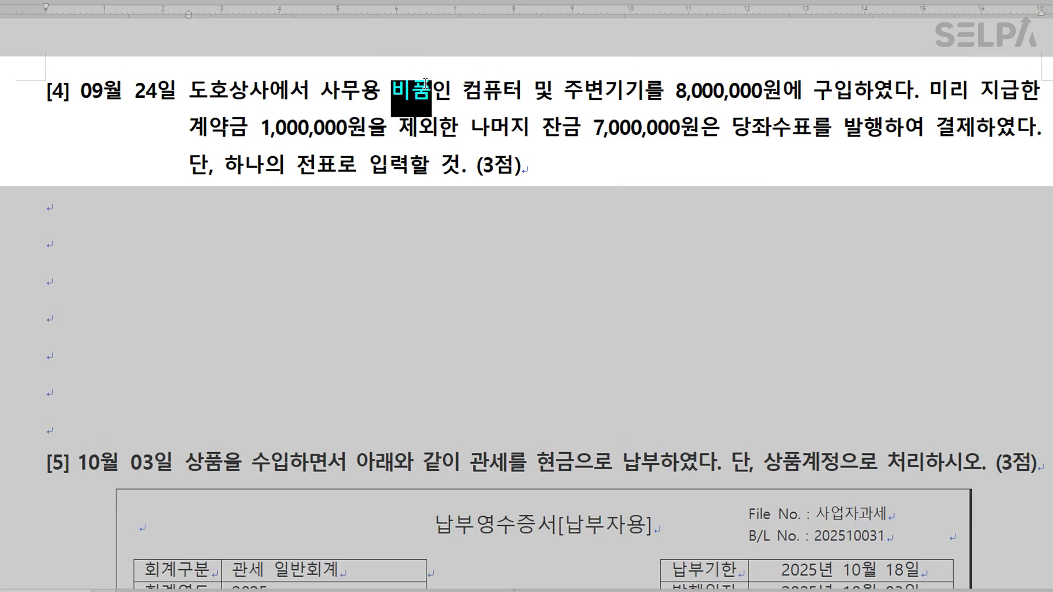
pyautogui.click(623, 103)
pyautogui.moveTo(674, 93); pyautogui.dragTo(853, 90)
pyautogui.press('F4')
pyautogui.moveTo(930, 90); pyautogui.dragTo(248, 127)
pyautogui.hotkey('ctrl', '2')
pyautogui.click(259, 128)
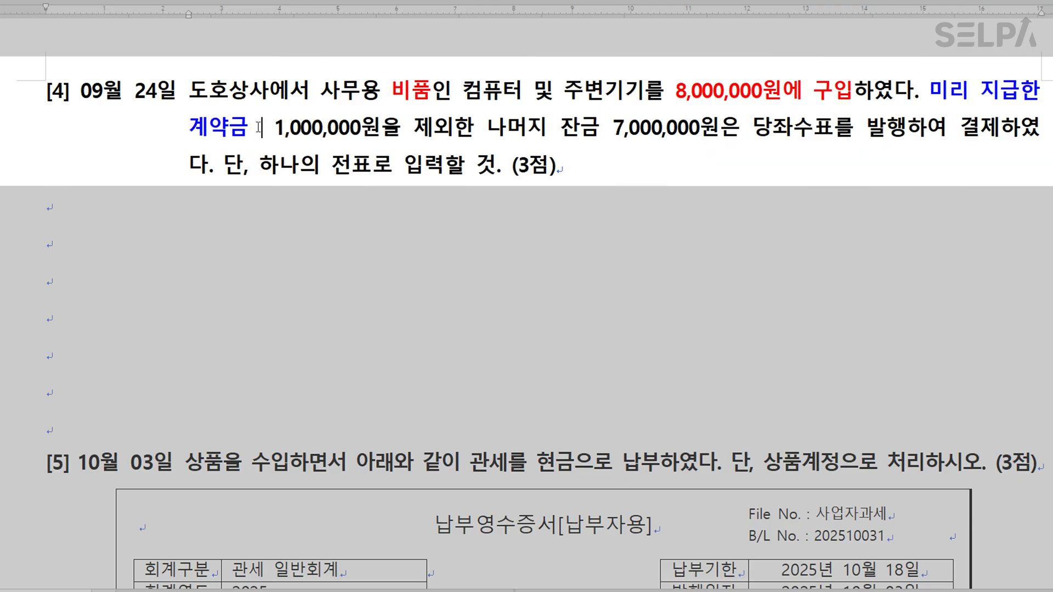
pyautogui.write('>>')
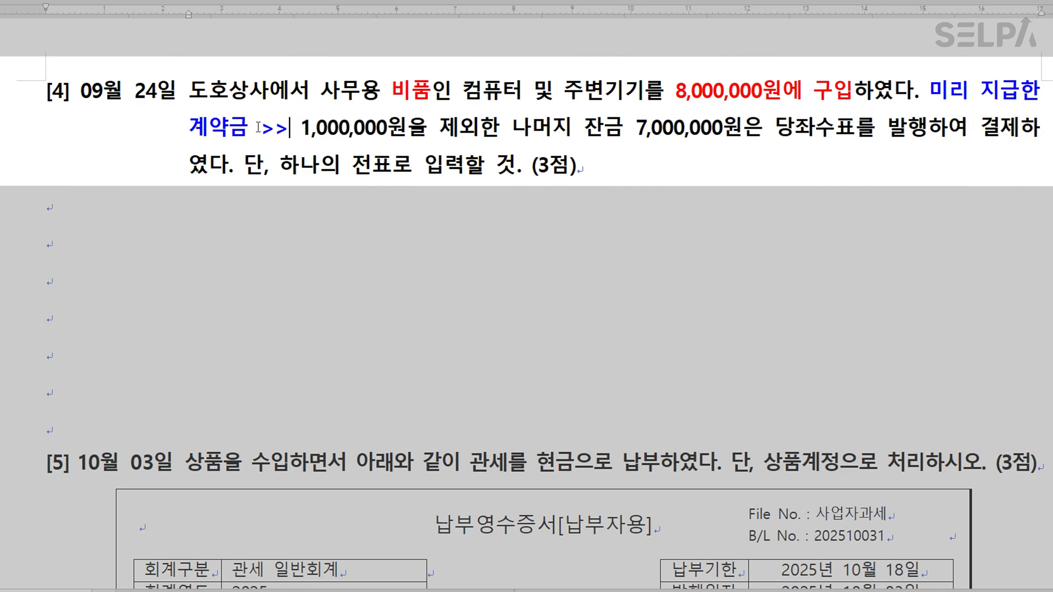
pyautogui.write(' 선급금')
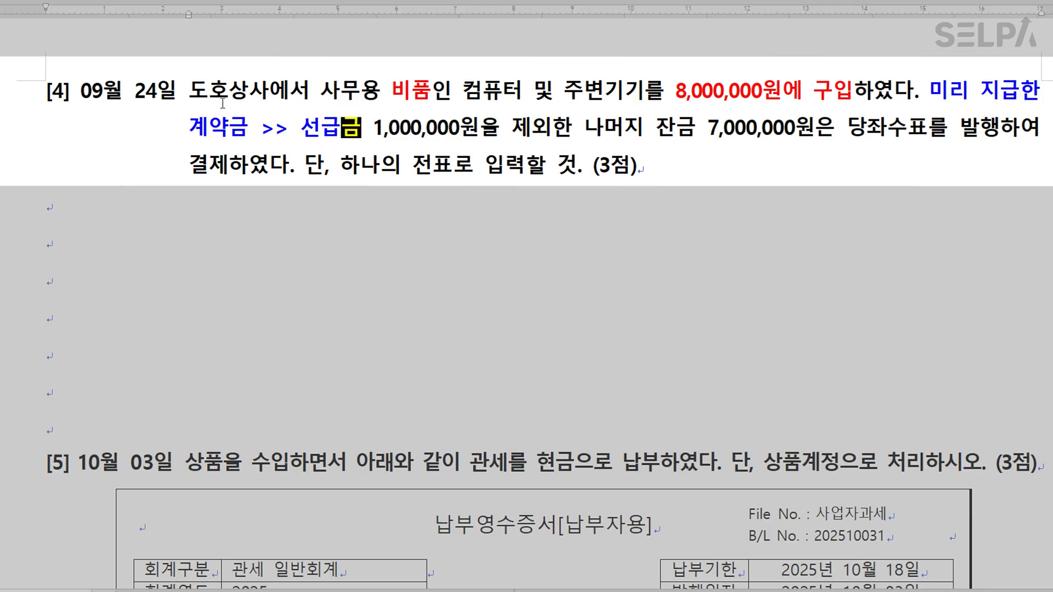
# Colour 도호상사 green and 당좌수표를 발행 blue, then add the note '>> 당좌예금'.
pyautogui.moveTo(189, 90); pyautogui.dragTo(264, 92)
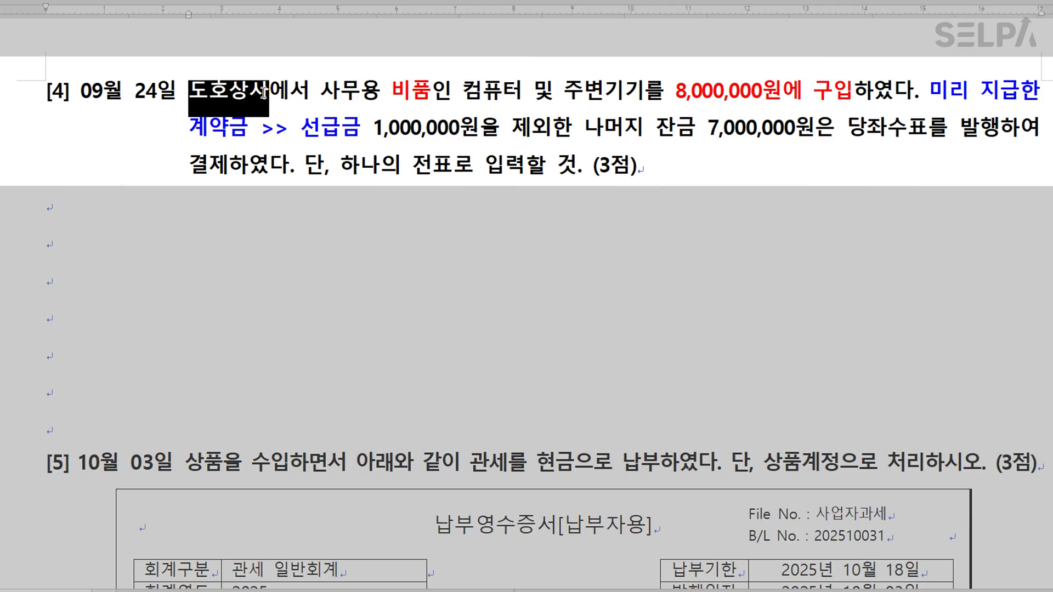
pyautogui.press('F4')
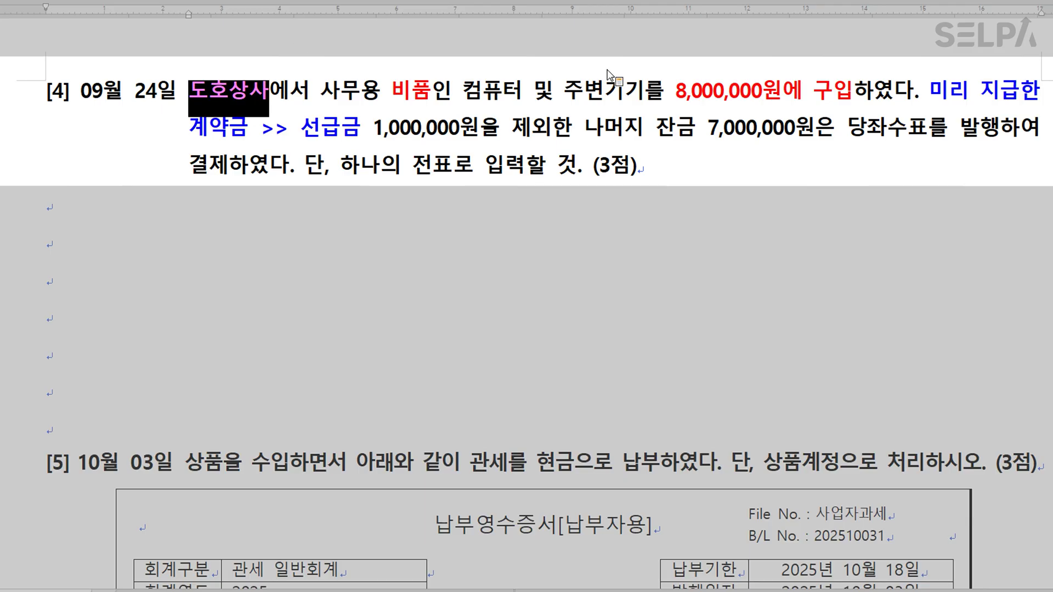
pyautogui.click(668, 137)
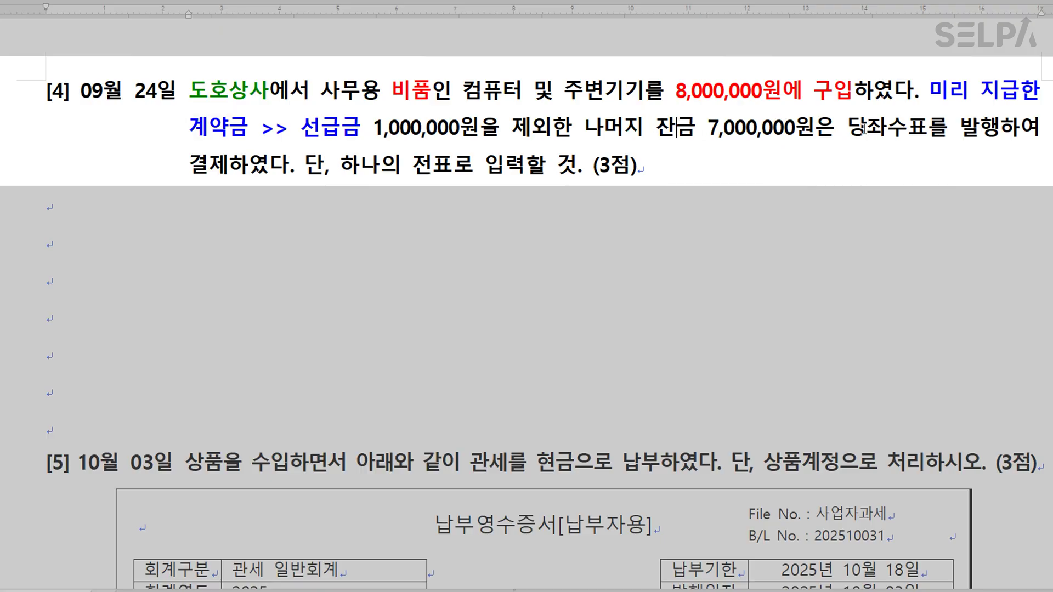
pyautogui.moveTo(848, 128); pyautogui.dragTo(998, 124)
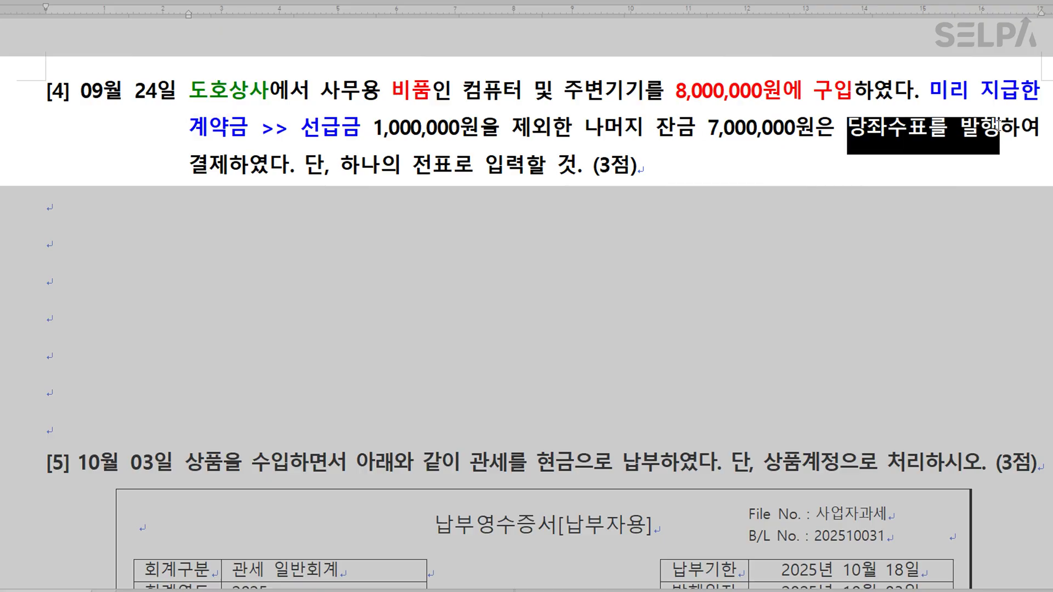
pyautogui.press('F4')
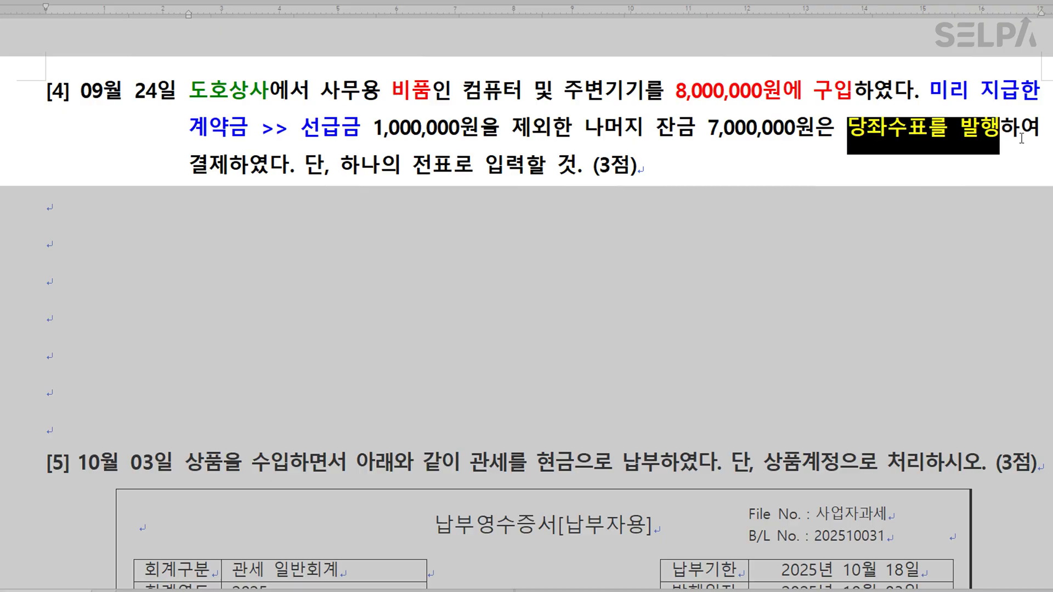
pyautogui.press('Right')
pyautogui.write('>> ')
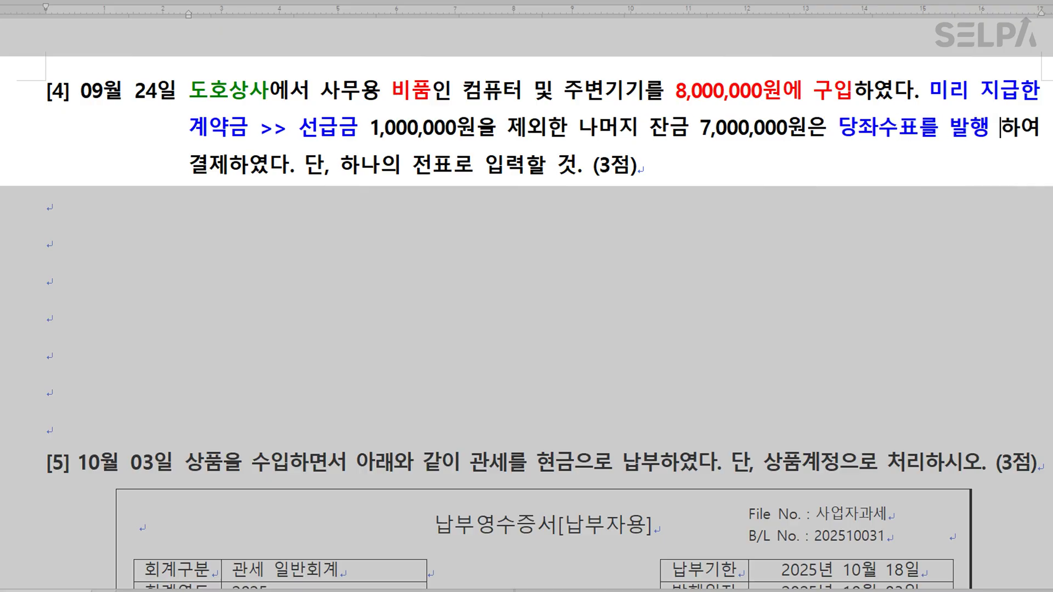
pyautogui.write('ㅊkd')
pyautogui.press('BackSpace')
pyautogui.press('BackSpace')
pyautogui.press('BackSpace')
pyautogui.write('당좌예금 하여 결제하였다. 단, 하나의 전표로 입력할 것. (3점')
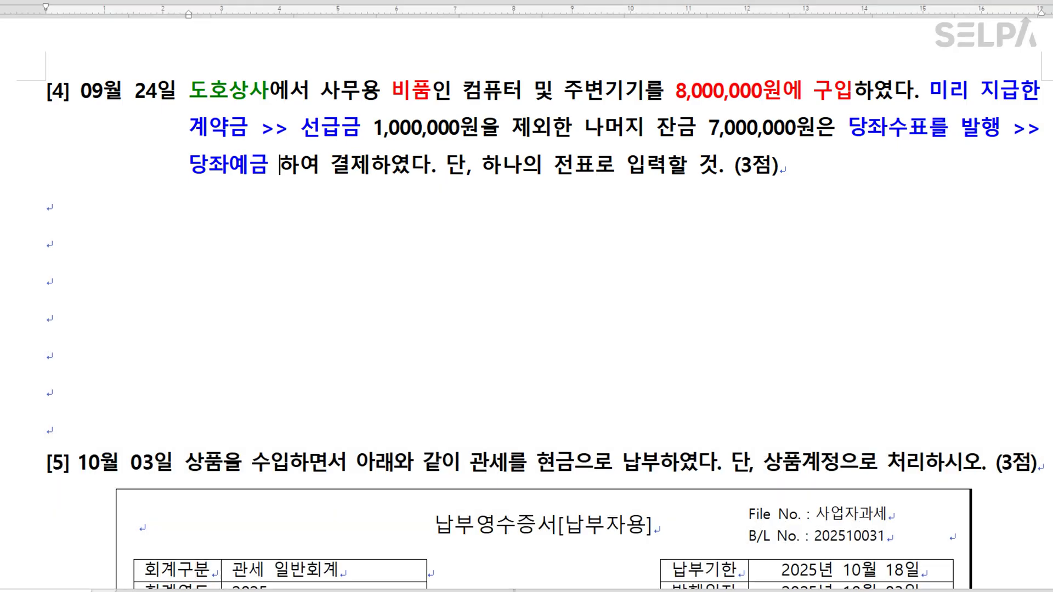
pyautogui.hotkey('alt', 'Tab')
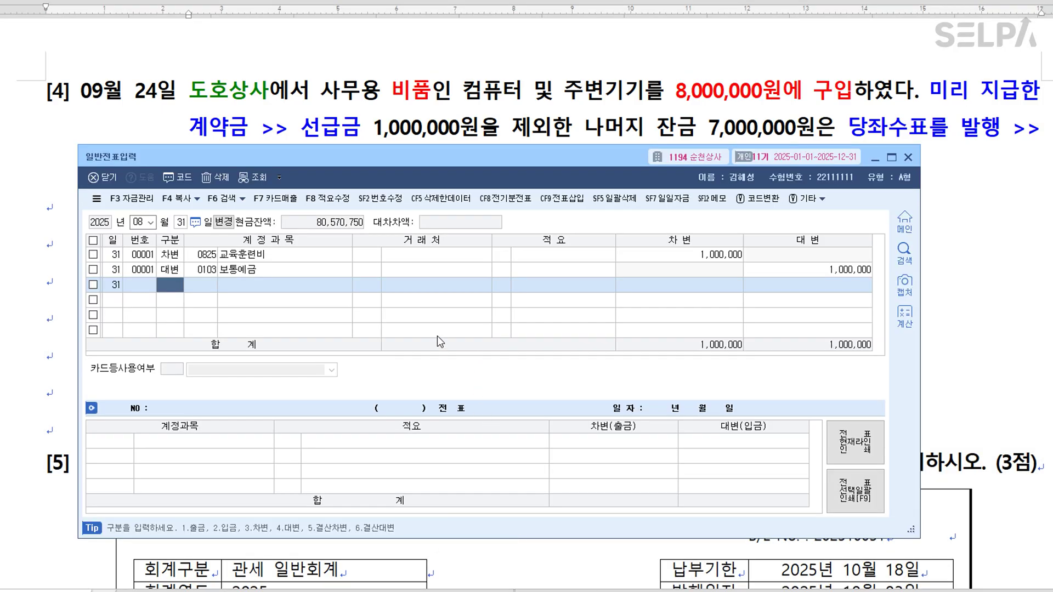
# Start a September 24 voucher debiting 0212 비품 for 8,000,000.
pyautogui.press('Escape')
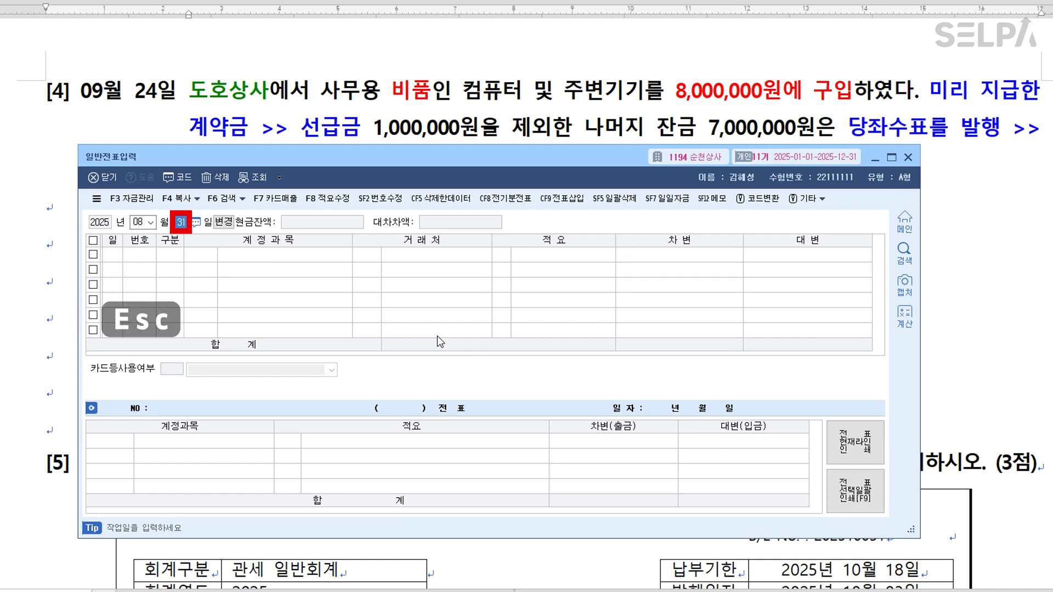
pyautogui.press('Left')
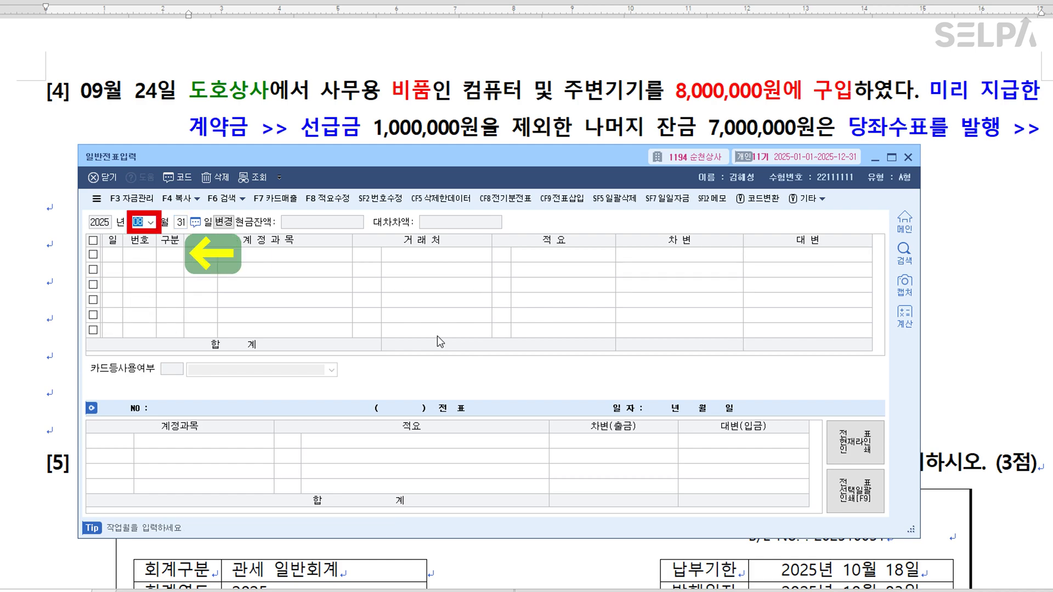
pyautogui.write('0')
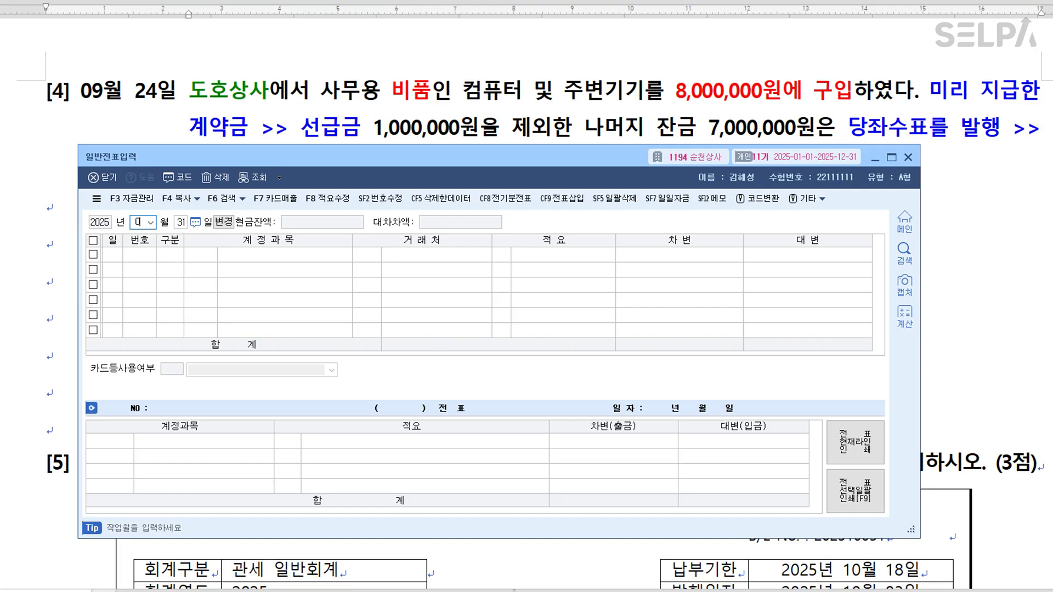
pyautogui.write('924')
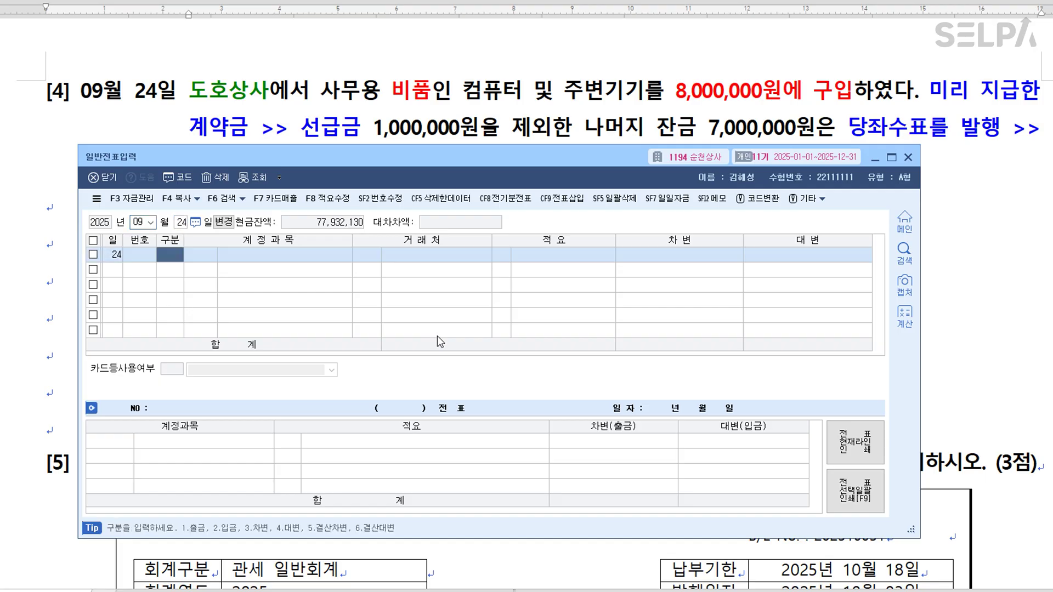
pyautogui.write('3')
pyautogui.press('Return')
pyautogui.write('212')
pyautogui.press('Return')
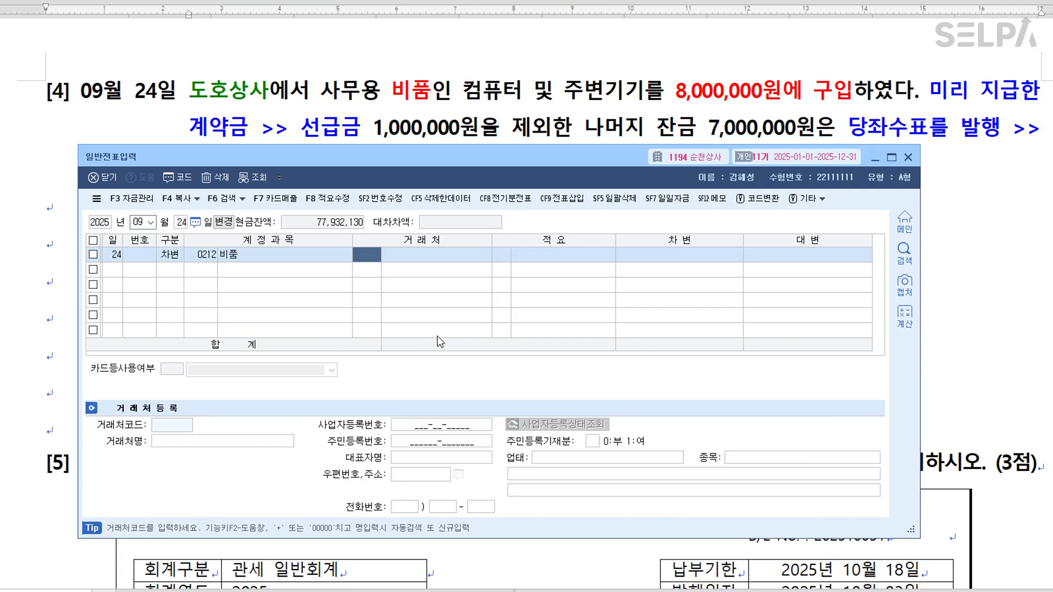
pyautogui.press('Return')
pyautogui.press('Return')
pyautogui.press('Return')
pyautogui.write('8000000')
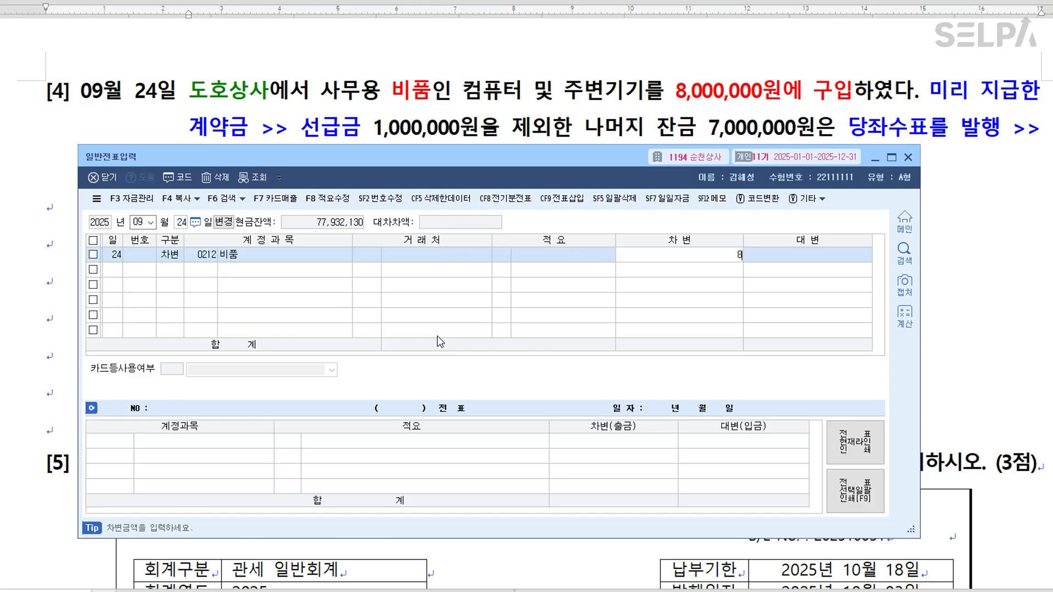
pyautogui.press('Return')
pyautogui.write('4')
# Credit 0131 선급금 1,000,000 (도호상사) and 0102 당좌예금 7,000,000 to balance the voucher.
pyautogui.press('Return')
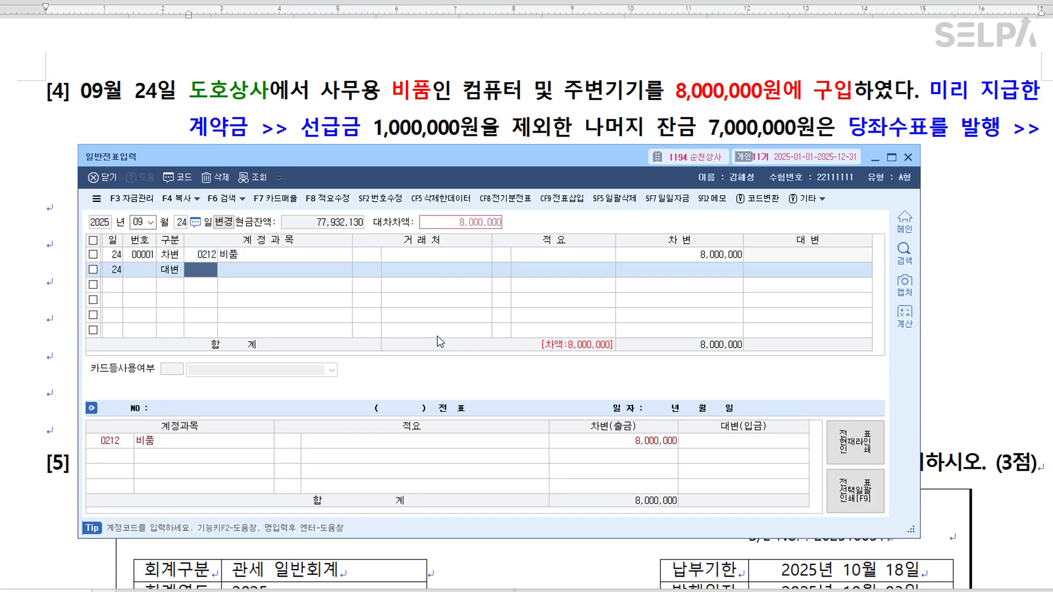
pyautogui.write('131')
pyautogui.press('Return')
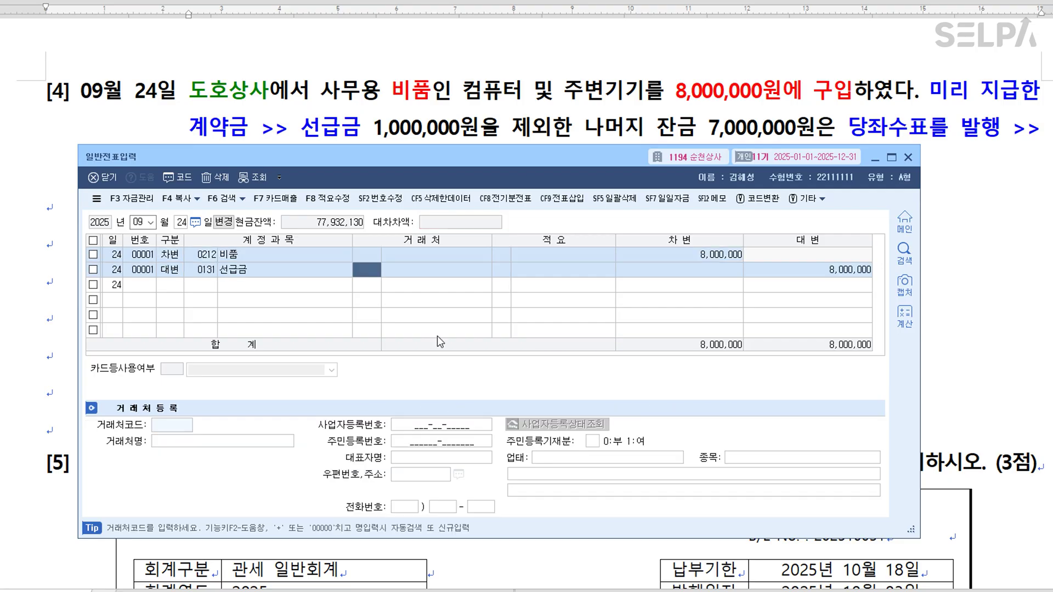
pyautogui.write('도호')
pyautogui.press('Return')
pyautogui.press('Return')
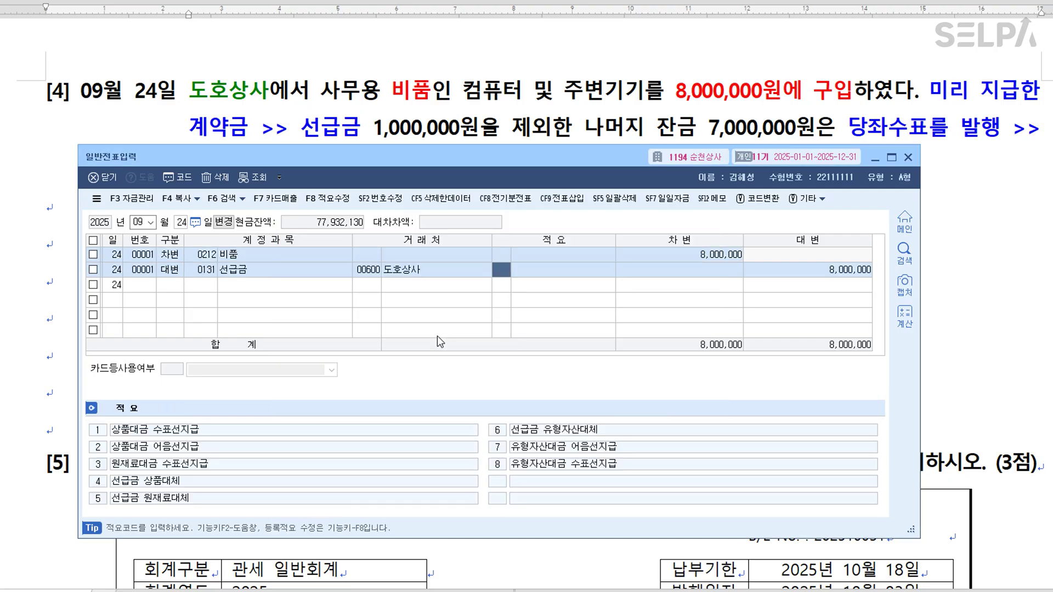
pyautogui.press('Return')
pyautogui.write('1000000')
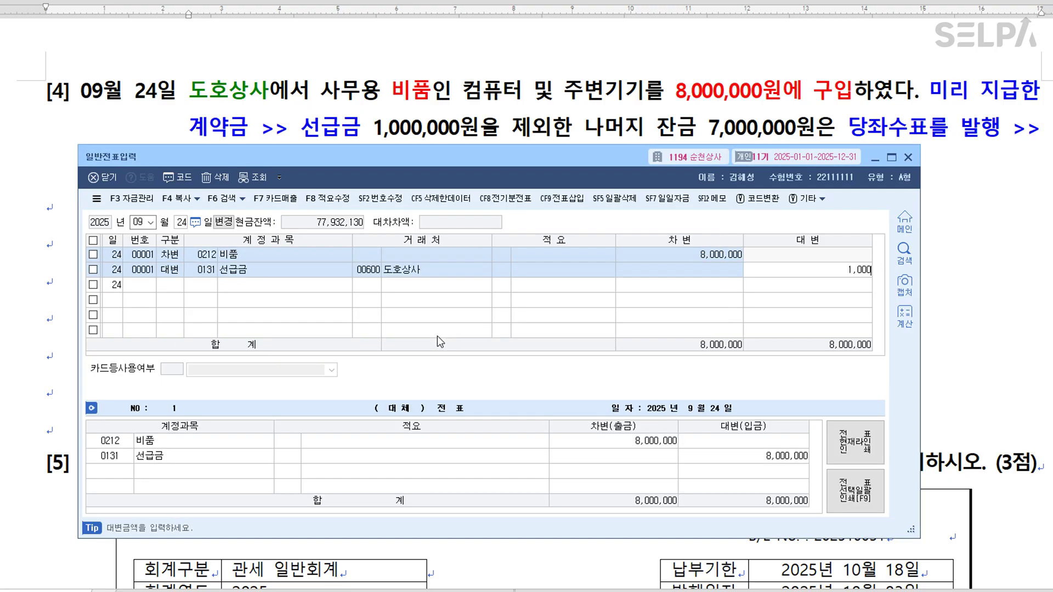
pyautogui.press('Return')
pyautogui.press('Return')
pyautogui.write('102')
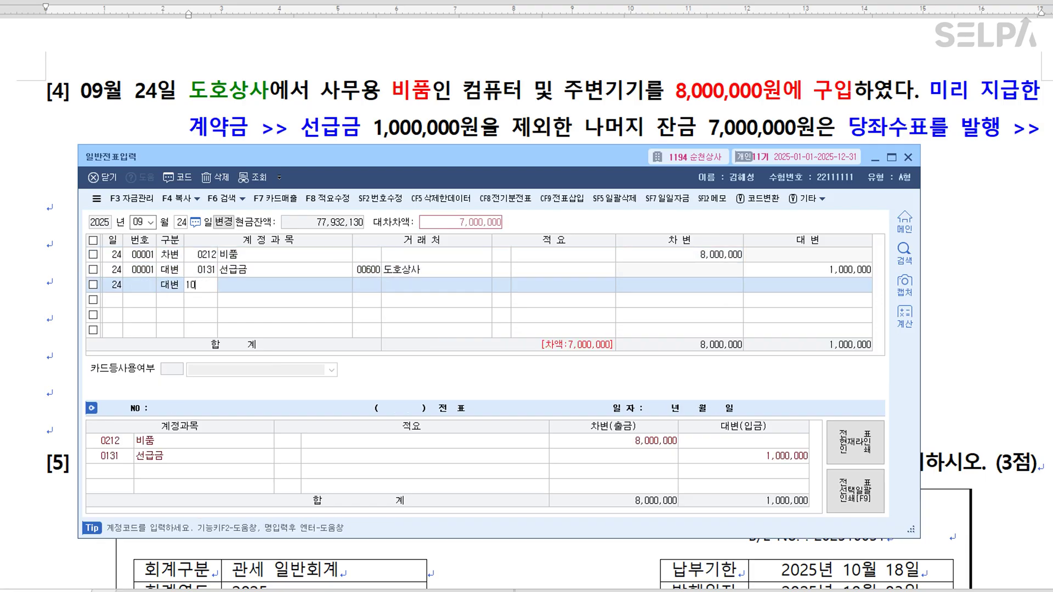
pyautogui.press('Return')
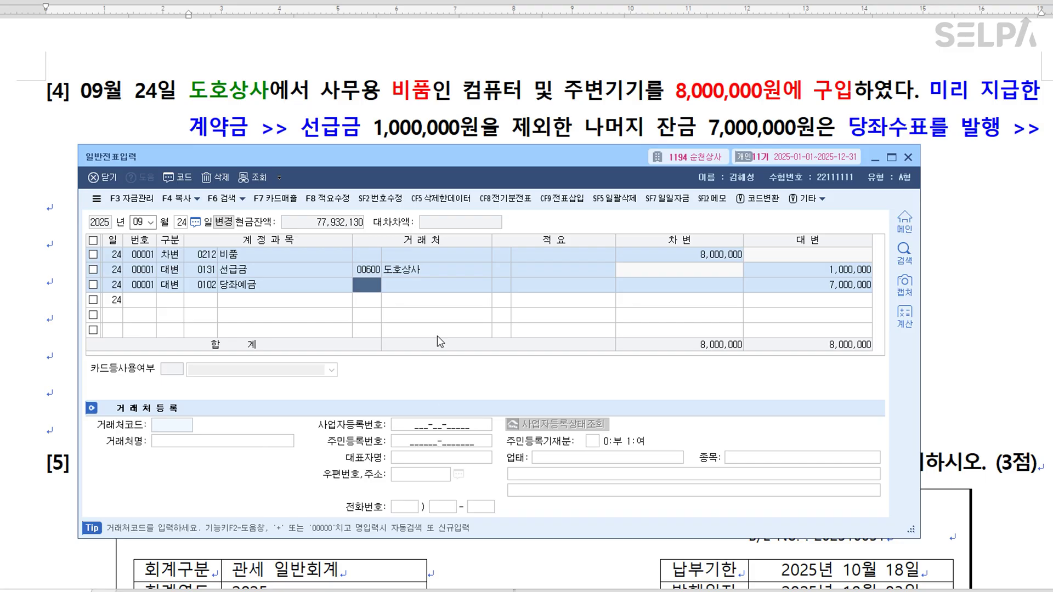
pyautogui.press('Return')
pyautogui.press('Return')
pyautogui.press('Return')
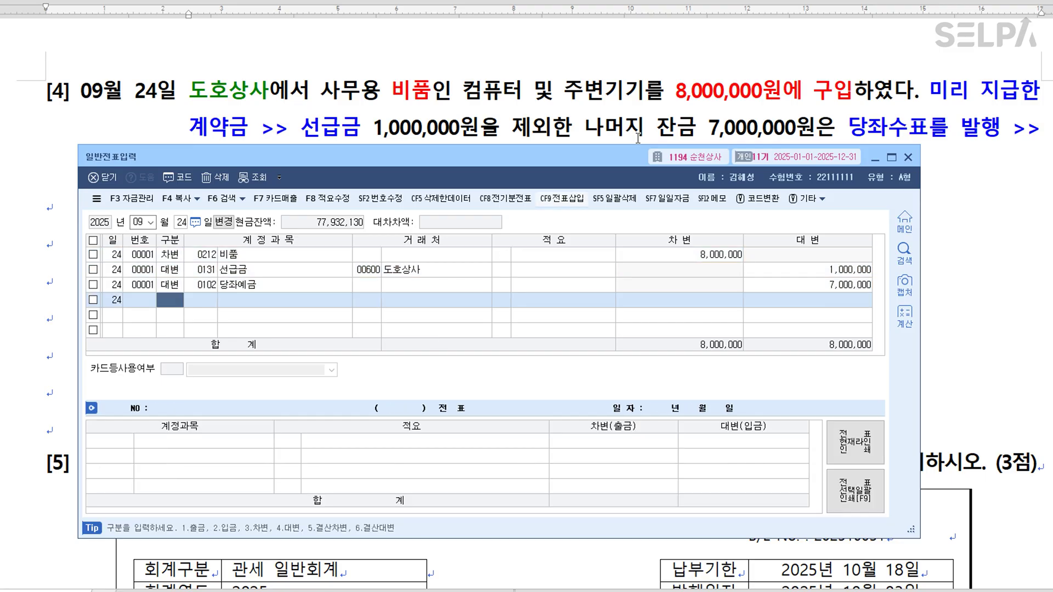
pyautogui.click(964, 179)
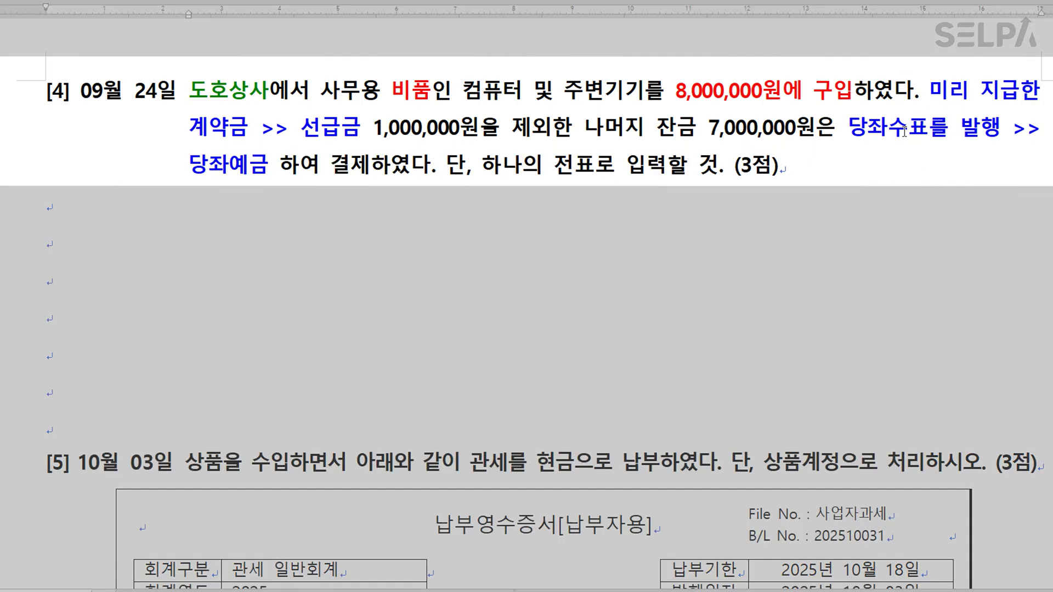
# Under problem [4], type the note '수표 >> 현금, 당점(우리회사) 발행 당좌수표 >> 당좌예금', recolouring 발행.
pyautogui.click(354, 238)
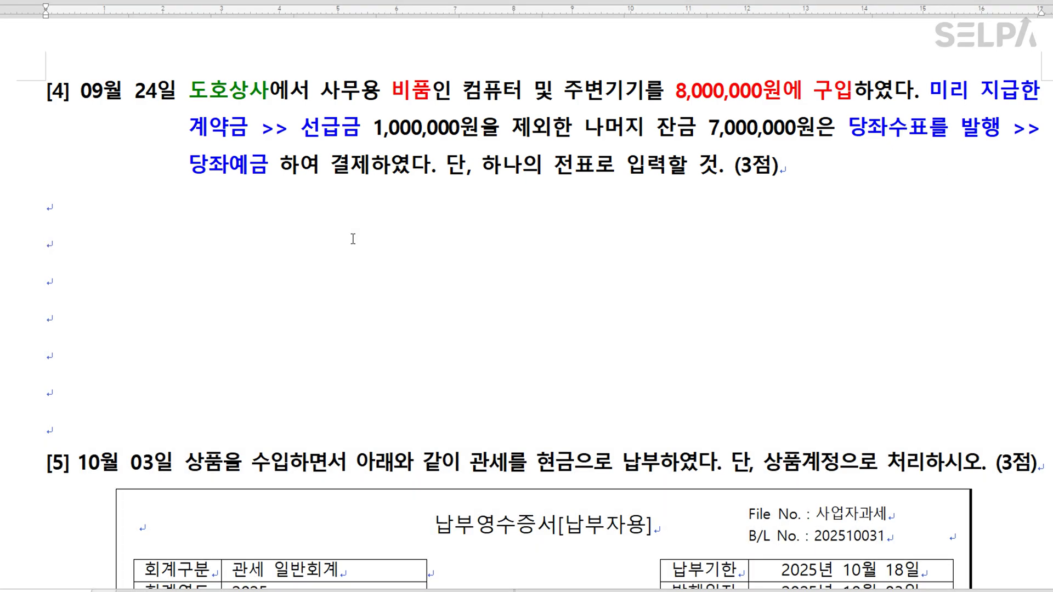
pyautogui.write('수표 ')
pyautogui.write(' >> ')
pyautogui.write('현금 ')
pyautogui.write('  ,')
pyautogui.write('당점')
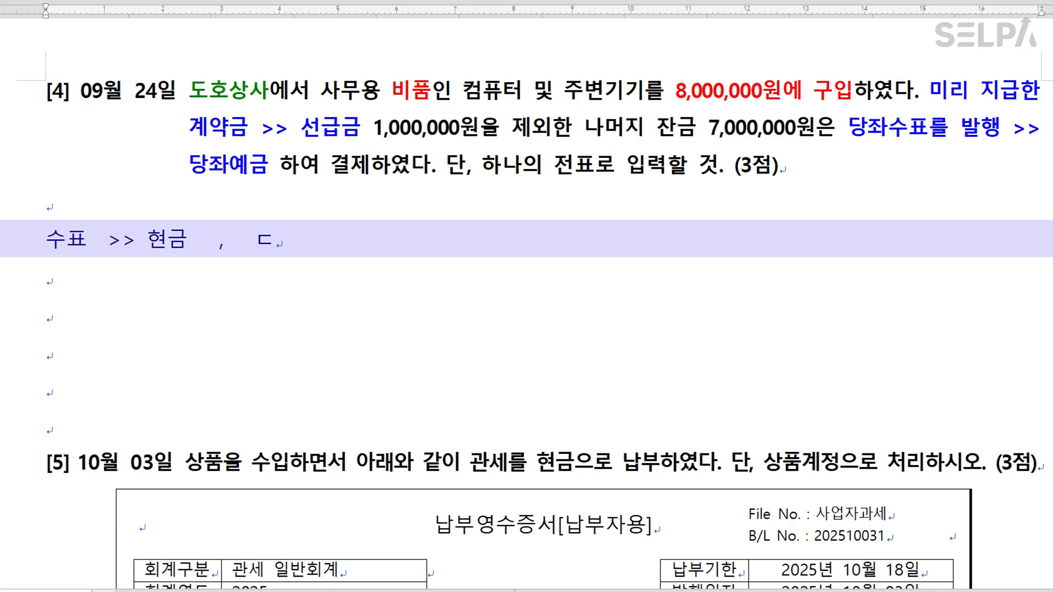
pyautogui.write('발')
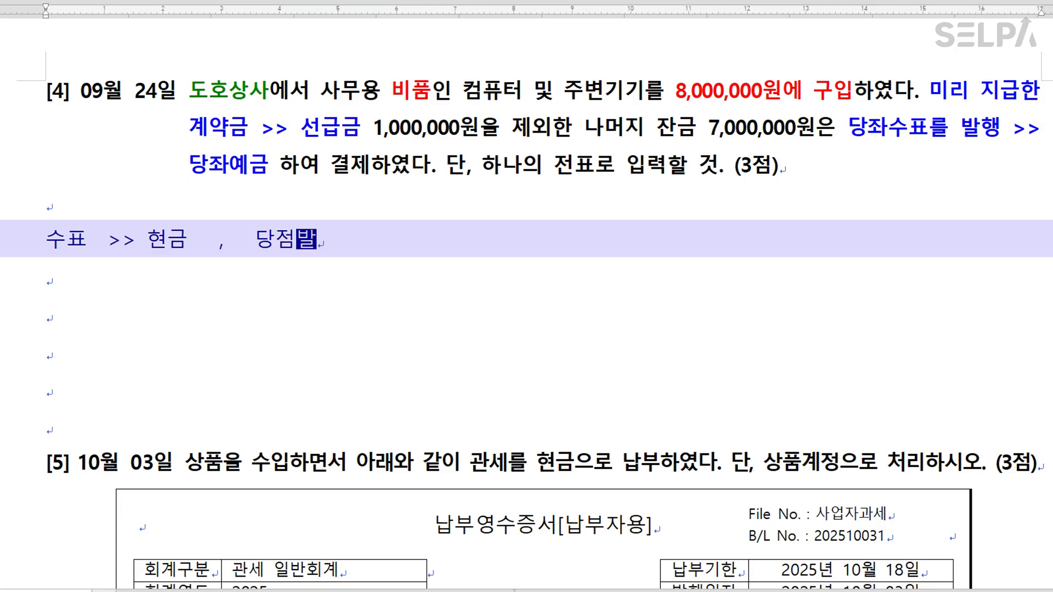
pyautogui.write('행당좌수표')
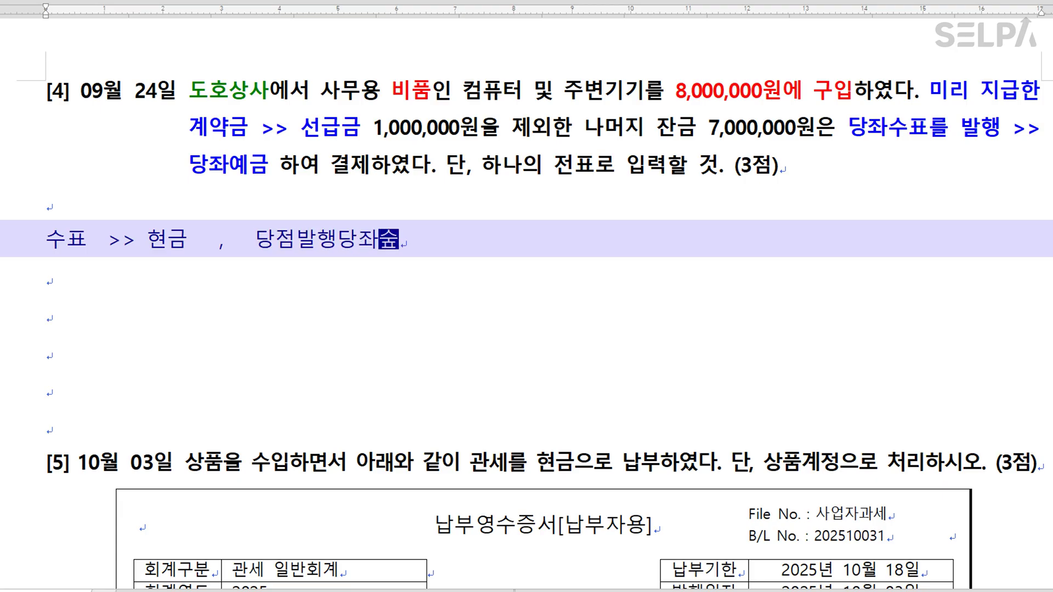
pyautogui.click(297, 240)
pyautogui.write('(우리회사)')
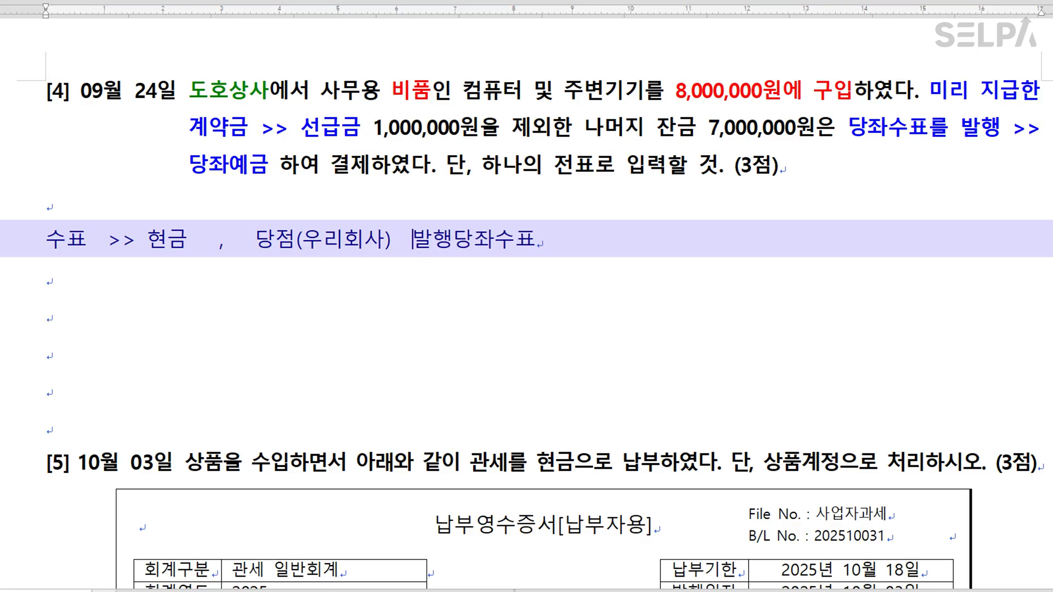
pyautogui.moveTo(403, 239); pyautogui.dragTo(450, 243)
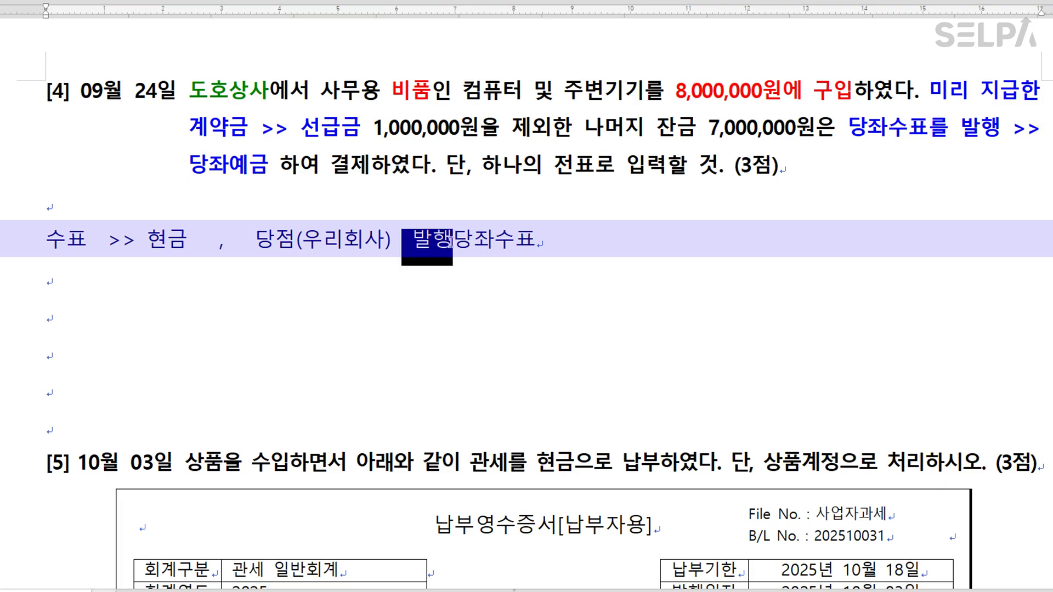
pyautogui.hotkey('ctrl', 'm')
pyautogui.press('r')
pyautogui.click(457, 242)
pyautogui.write('>>  당좌예금')
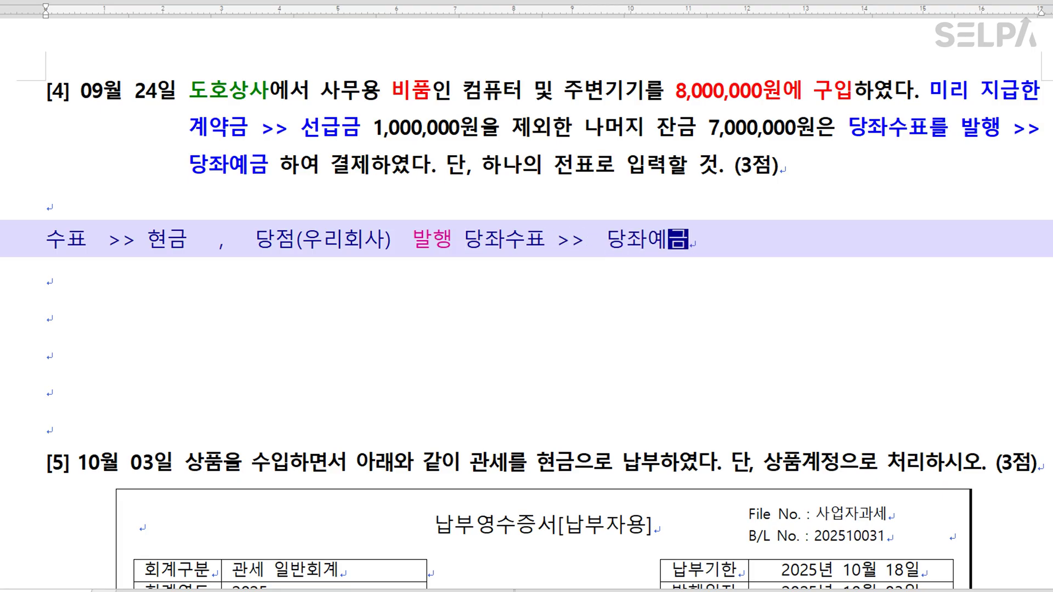
pyautogui.moveTo(256, 240); pyautogui.dragTo(344, 240)
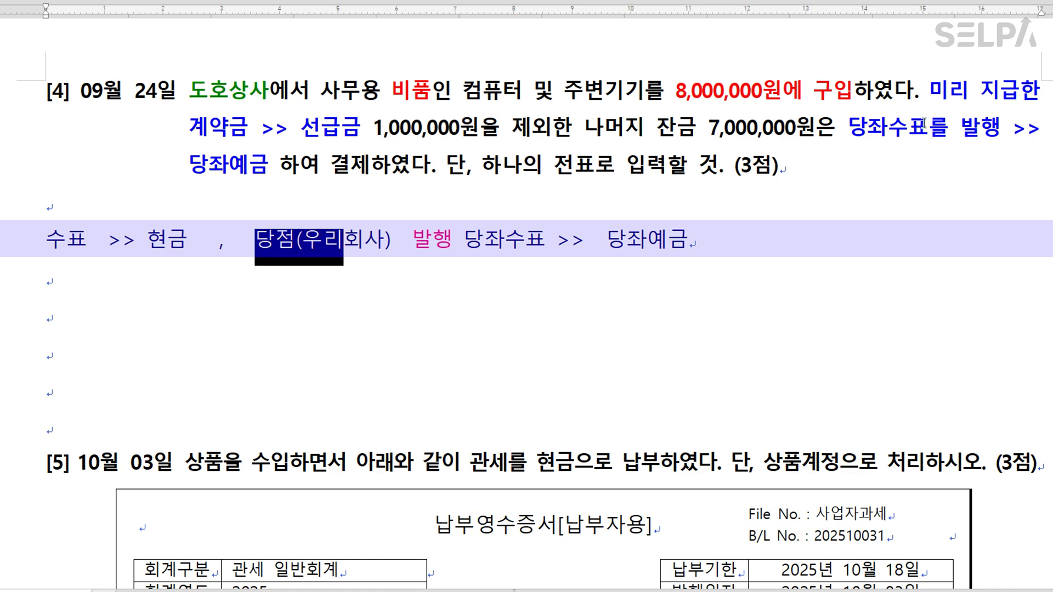
# Colour 발행 in the problem [4] question green.
pyautogui.moveTo(960, 129); pyautogui.dragTo(997, 136)
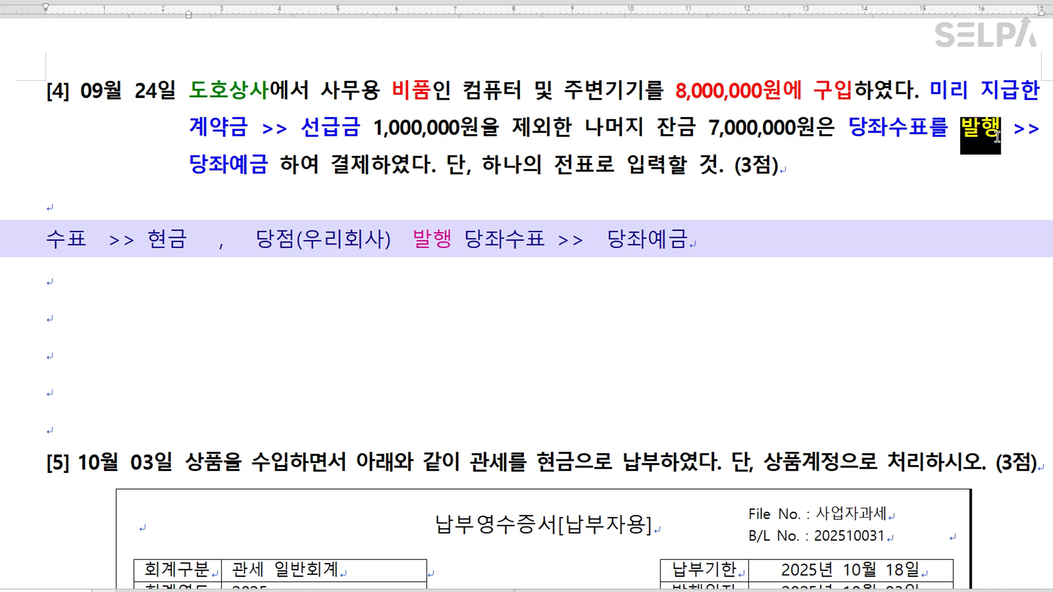
pyautogui.hotkey('ctrl', 'm')
pyautogui.press('g')
pyautogui.click(869, 275)
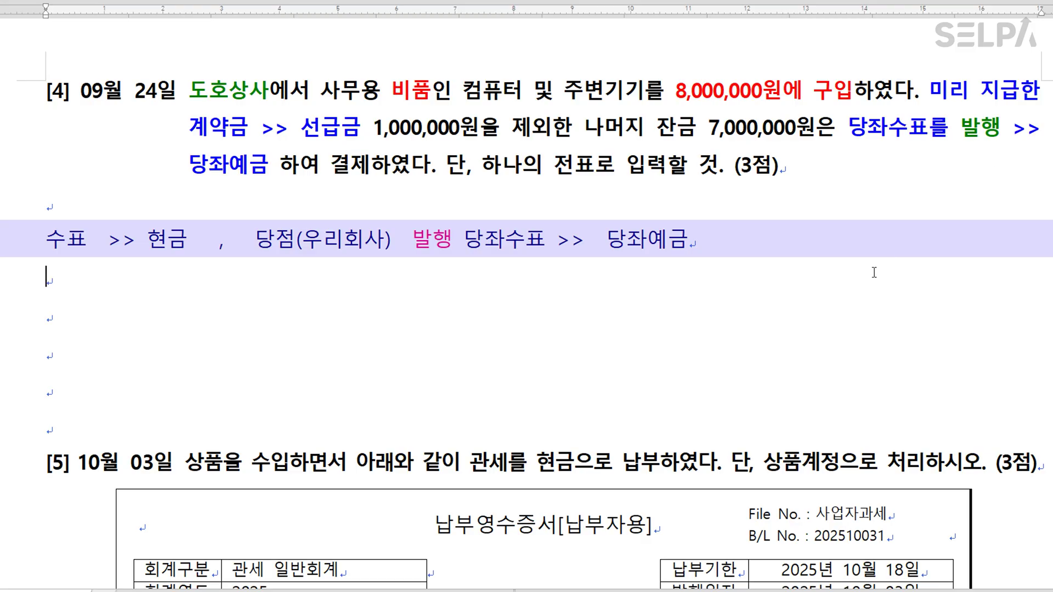
# Scroll down to problem [5] and colour 상품 red.
pyautogui.press('Hangul')
pyautogui.scroll(-5, 603, 256)
pyautogui.scroll(-2, 591, 258)
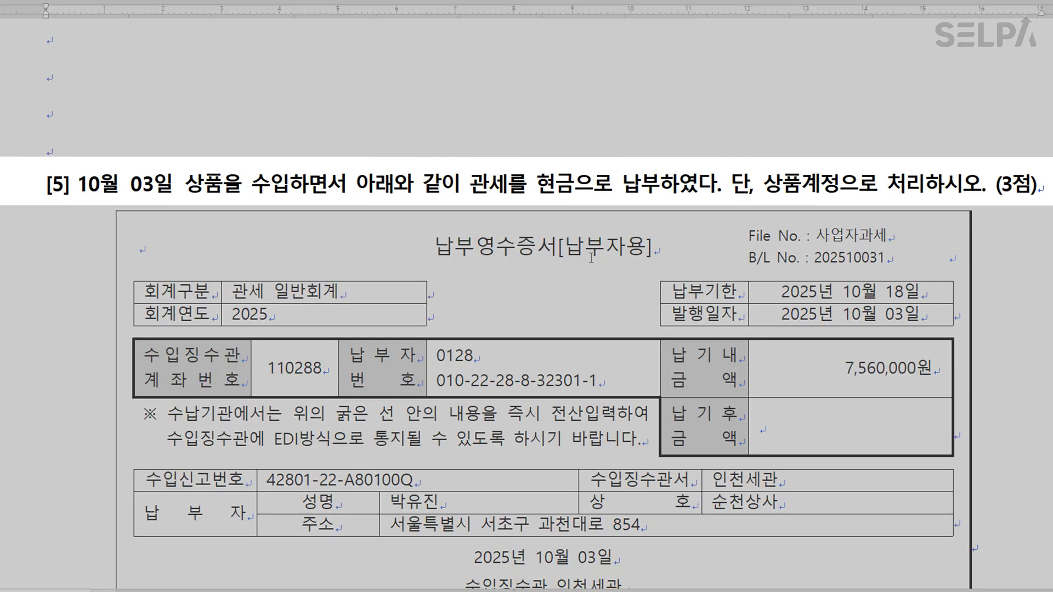
pyautogui.scroll(-2, 597, 253)
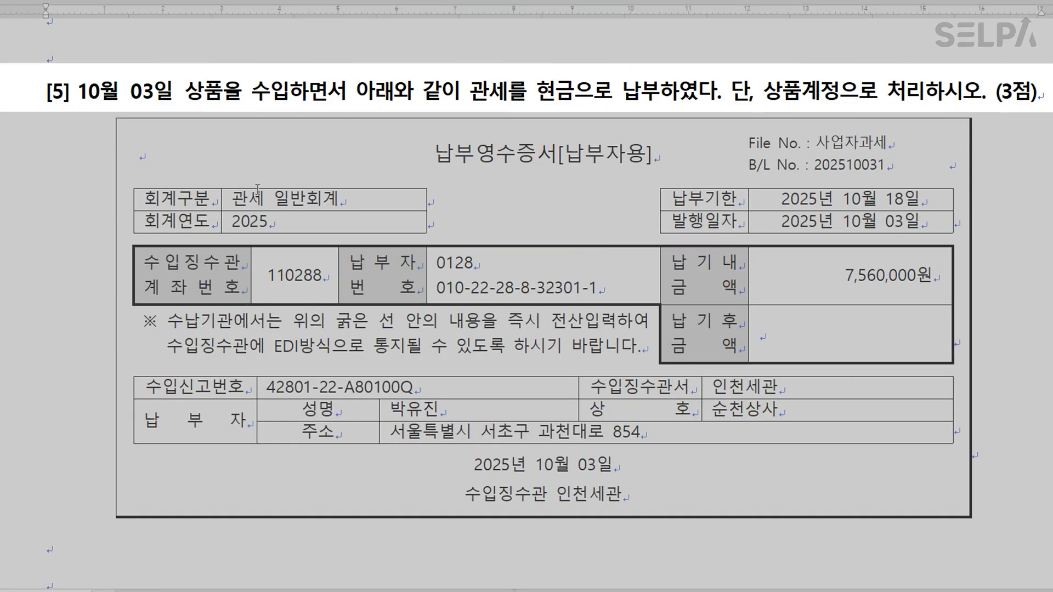
pyautogui.moveTo(187, 94); pyautogui.dragTo(229, 94)
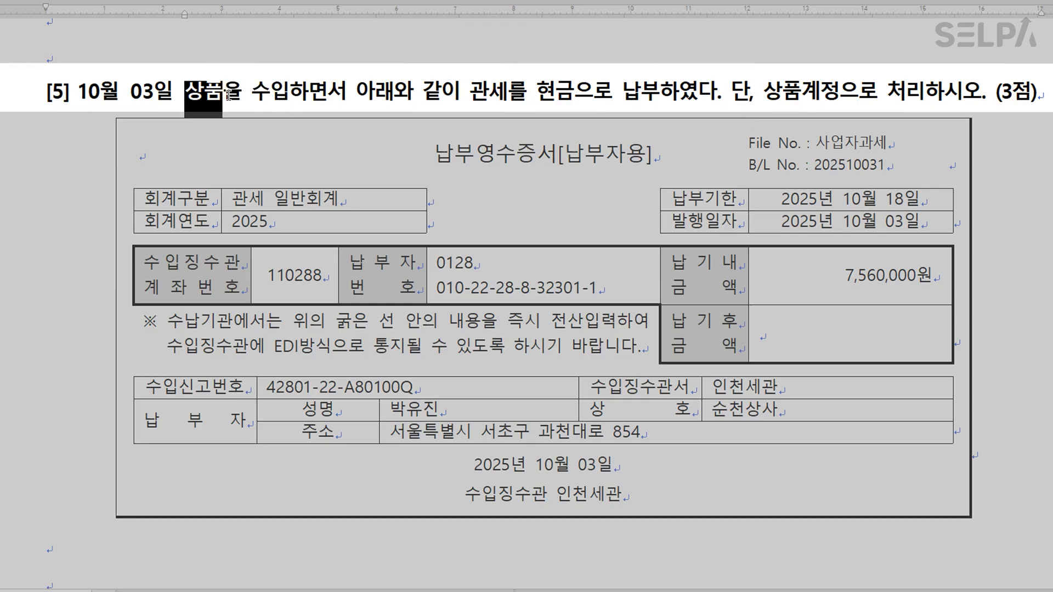
pyautogui.hotkey('ctrl', 'm')
pyautogui.press('r')
pyautogui.click(367, 104)
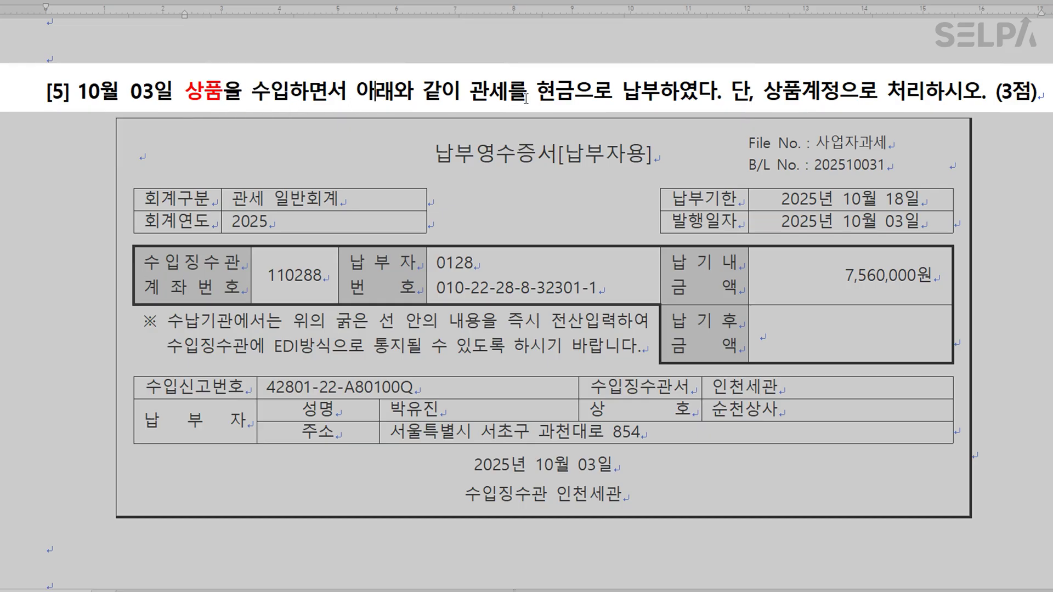
# Colour 관세를 현금으로 납부 blue and add the note '모든 자산 구입시 제비용 및 수수료는 원가에 포함'.
pyautogui.moveTo(470, 93); pyautogui.dragTo(656, 92)
pyautogui.hotkey('ctrl', 'm')
pyautogui.press('y')
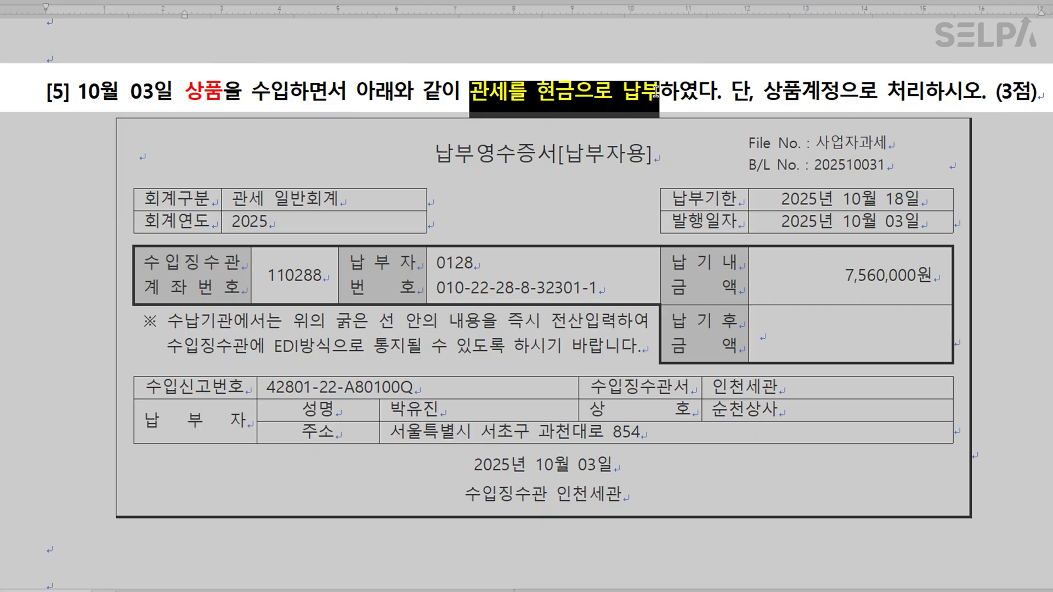
pyautogui.click(295, 99)
pyautogui.press('Return')
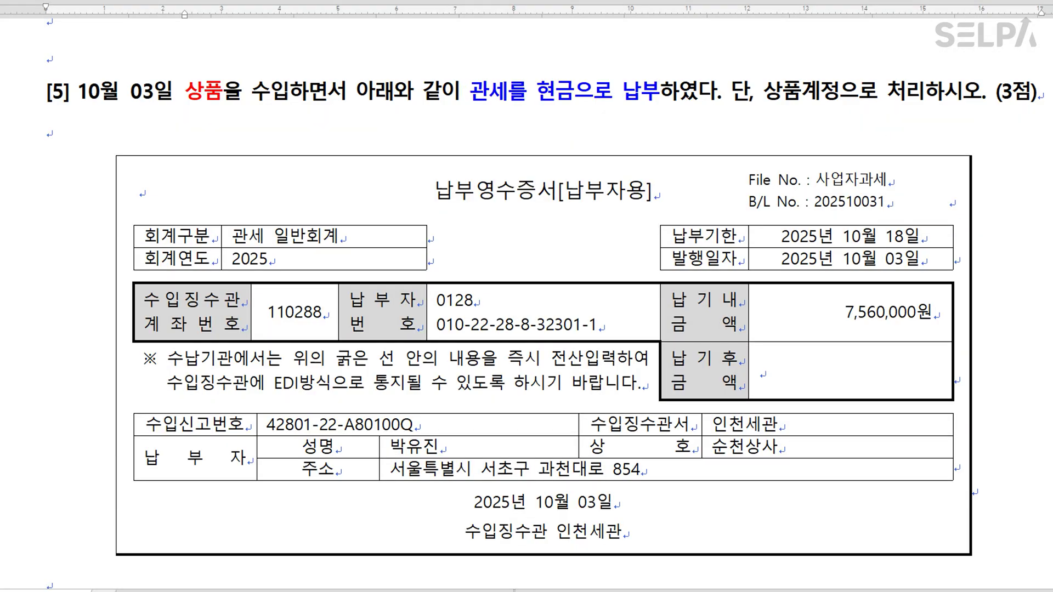
pyautogui.write('모든')
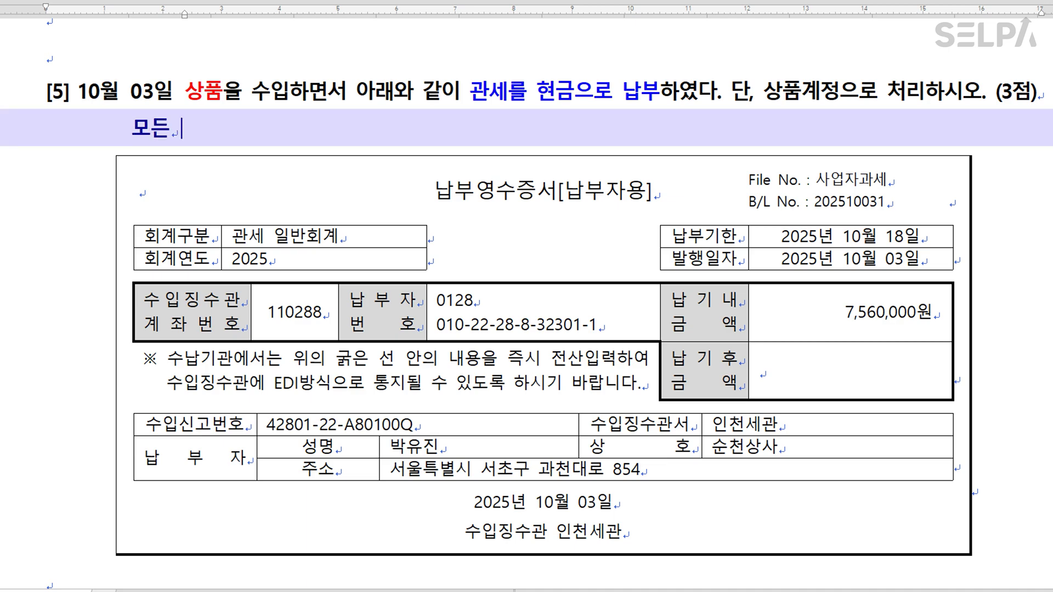
pyautogui.write(' 자사ㄴ 구입시 ㅈ')
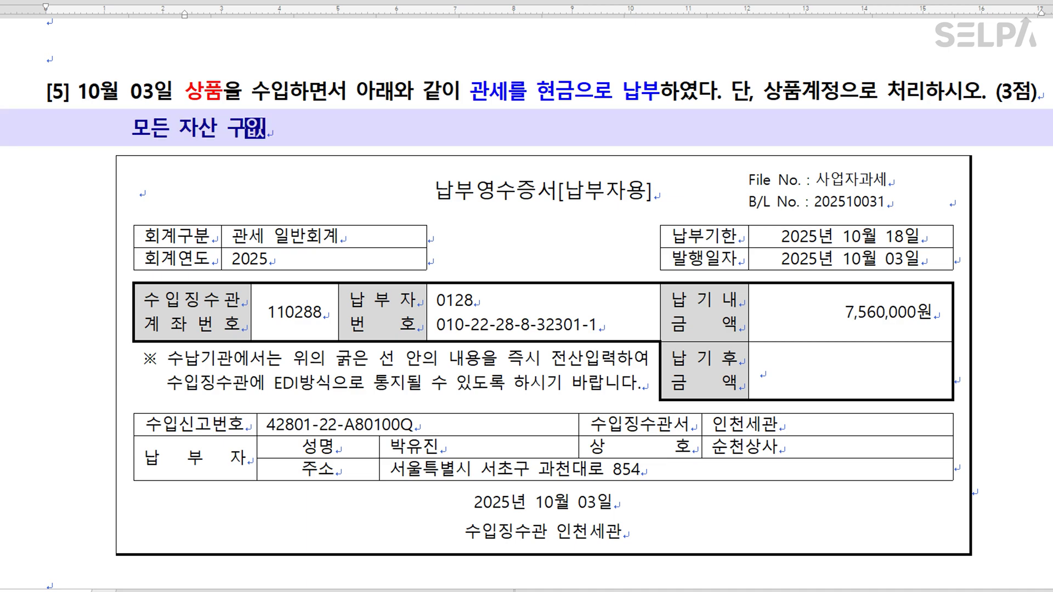
pyautogui.write('ㅔ비용 및 ')
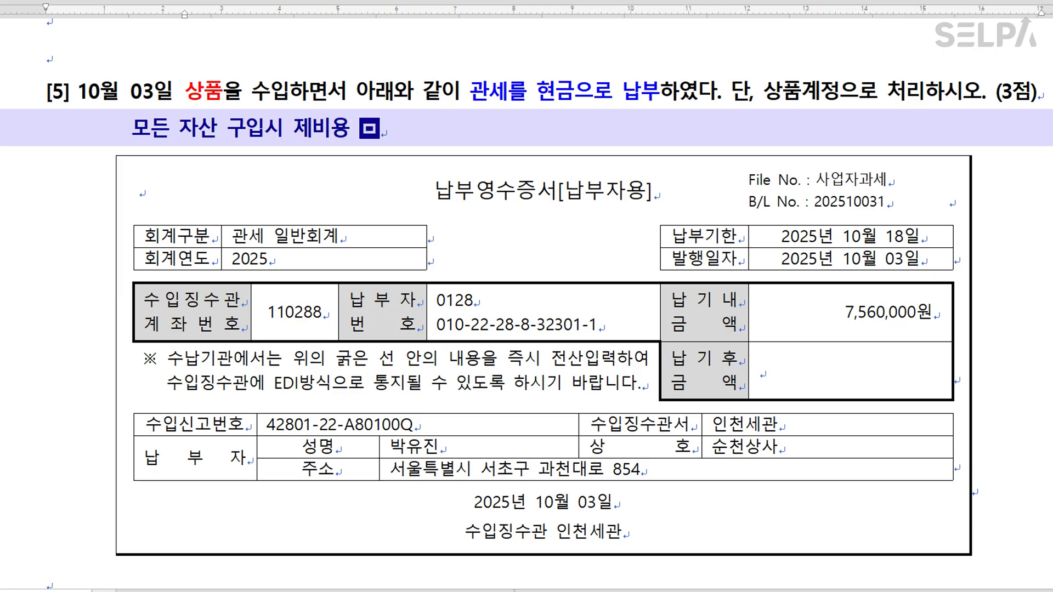
pyautogui.write('수수료는')
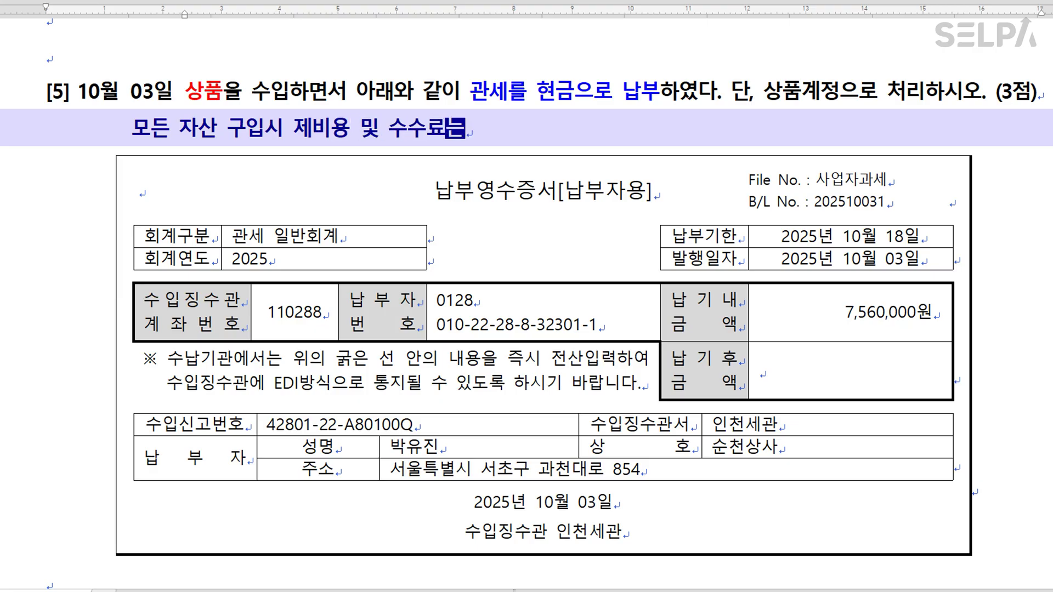
pyautogui.write(' 원가에 포함')
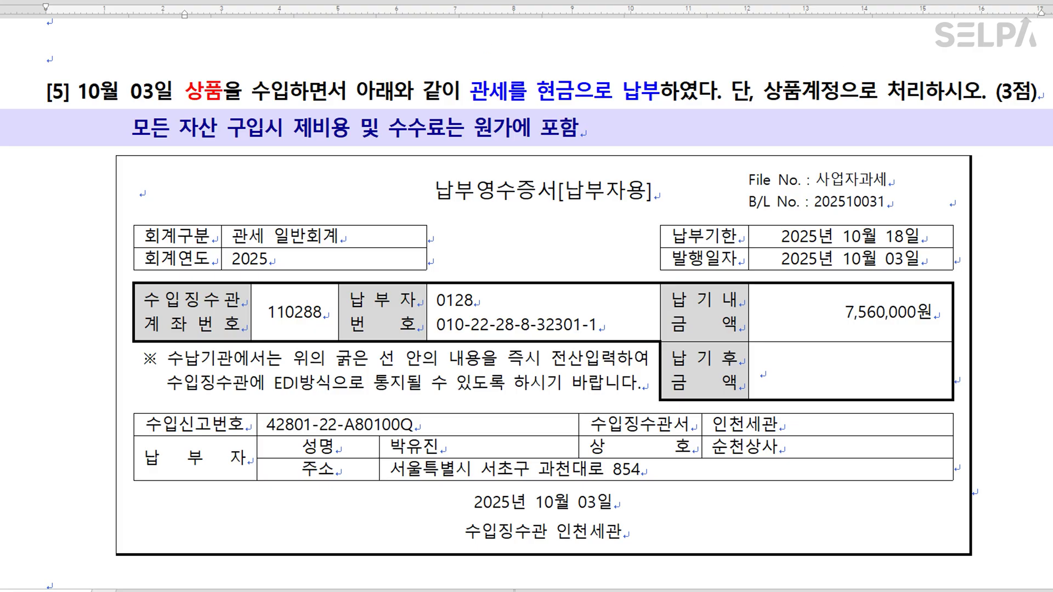
# Make the 7,560,000원 amount in the receipt table blue.
pyautogui.click(279, 86)
pyautogui.click(308, 130)
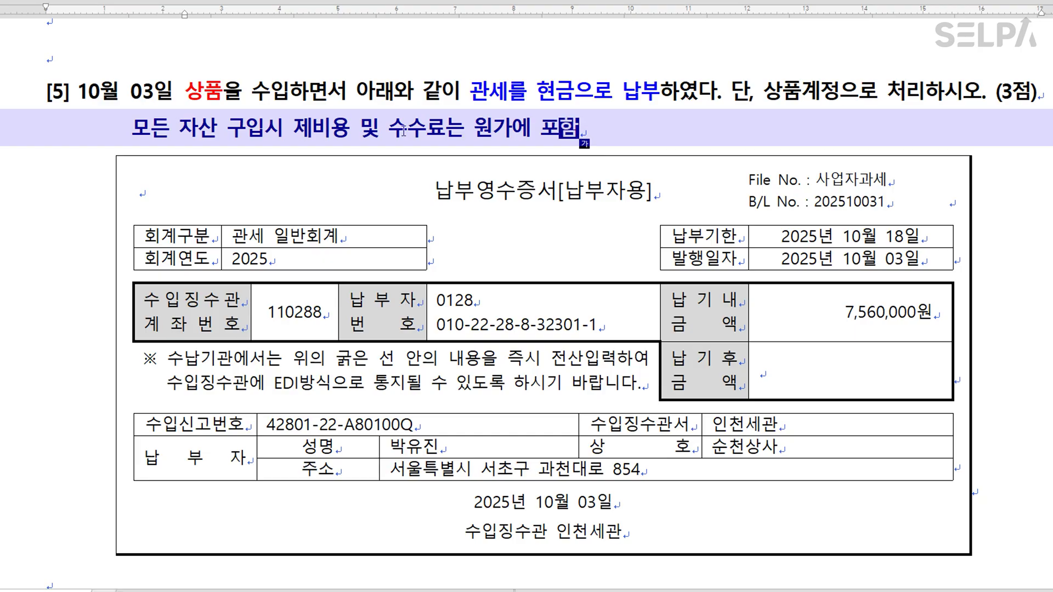
pyautogui.click(435, 128)
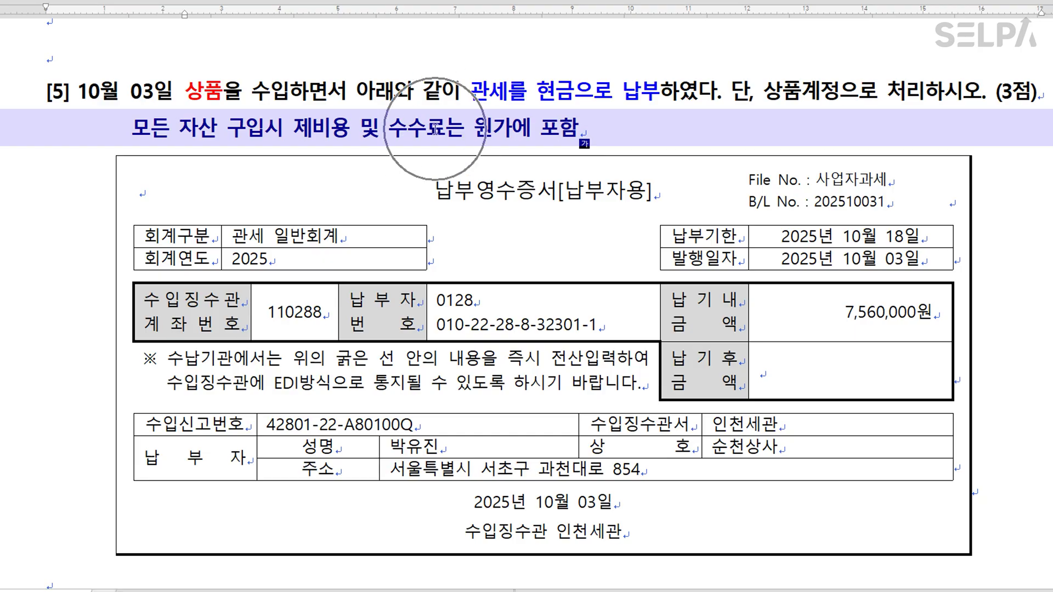
pyautogui.click(565, 132)
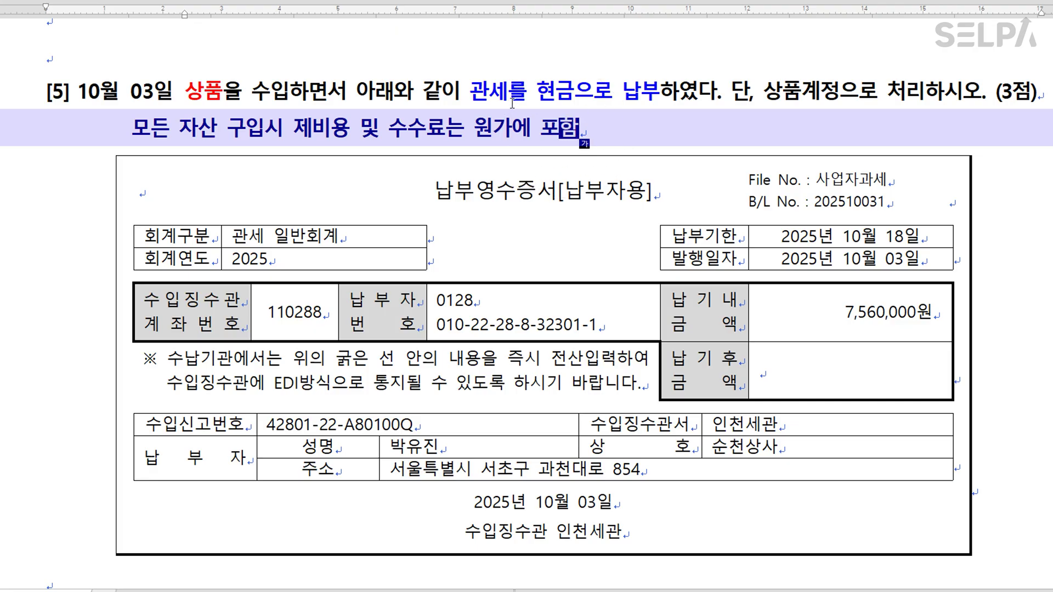
pyautogui.moveTo(508, 94); pyautogui.dragTo(479, 94)
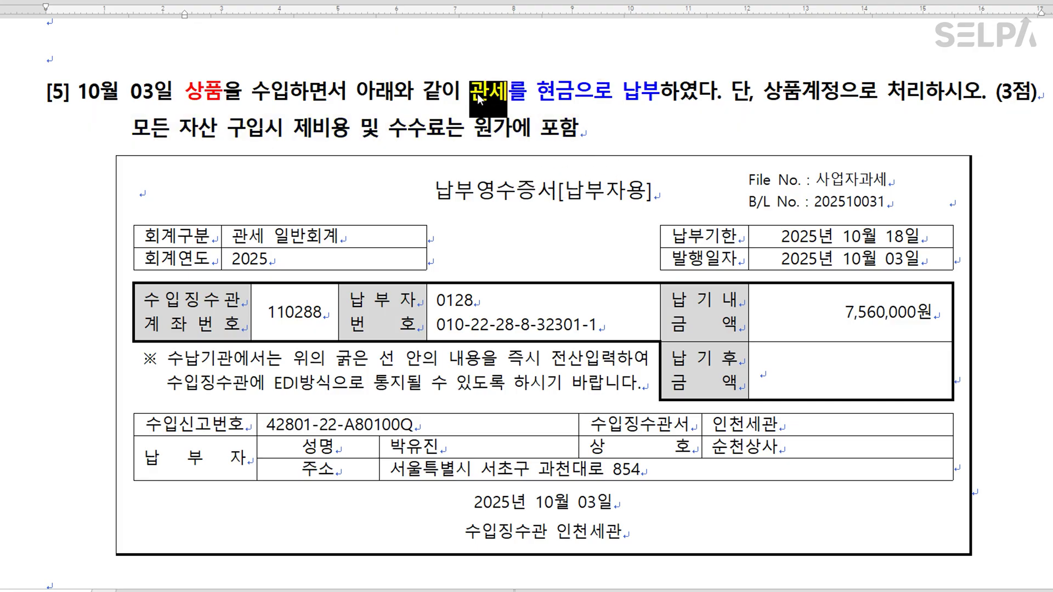
pyautogui.moveTo(838, 313); pyautogui.dragTo(941, 316)
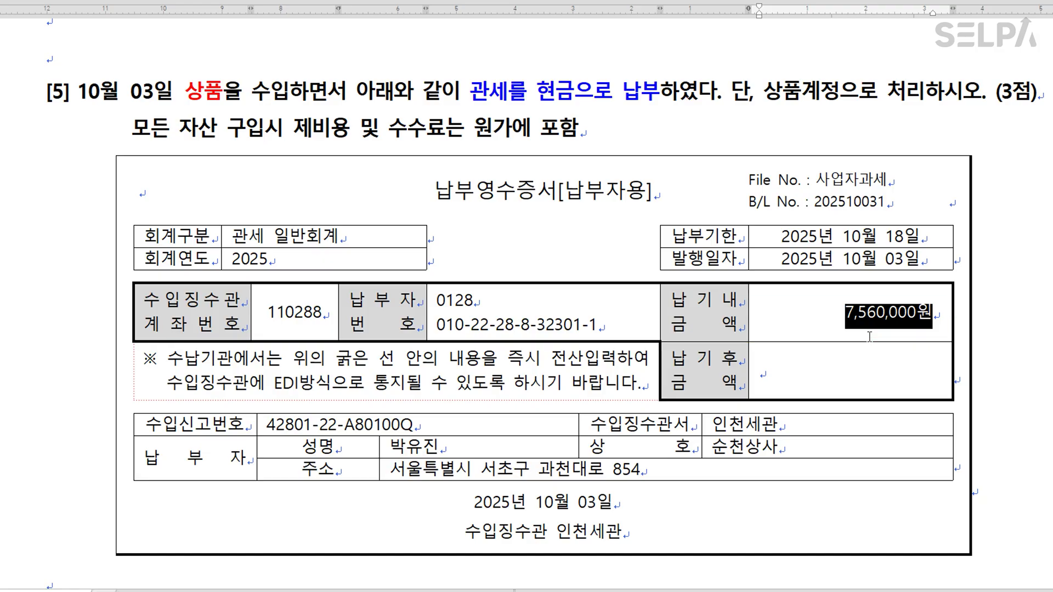
pyautogui.click(816, 117)
# Colour 상품계정으로 처리하시오 in problem [5] red.
pyautogui.moveTo(765, 92); pyautogui.dragTo(976, 90)
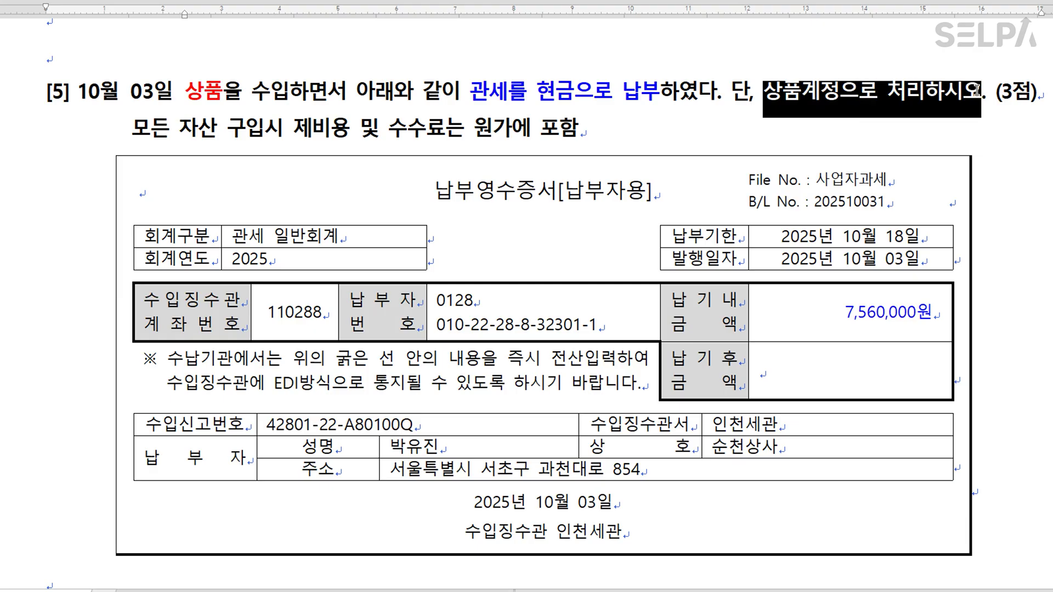
pyautogui.hotkey('ctrl', 'm')
pyautogui.press('r')
pyautogui.click(850, 137)
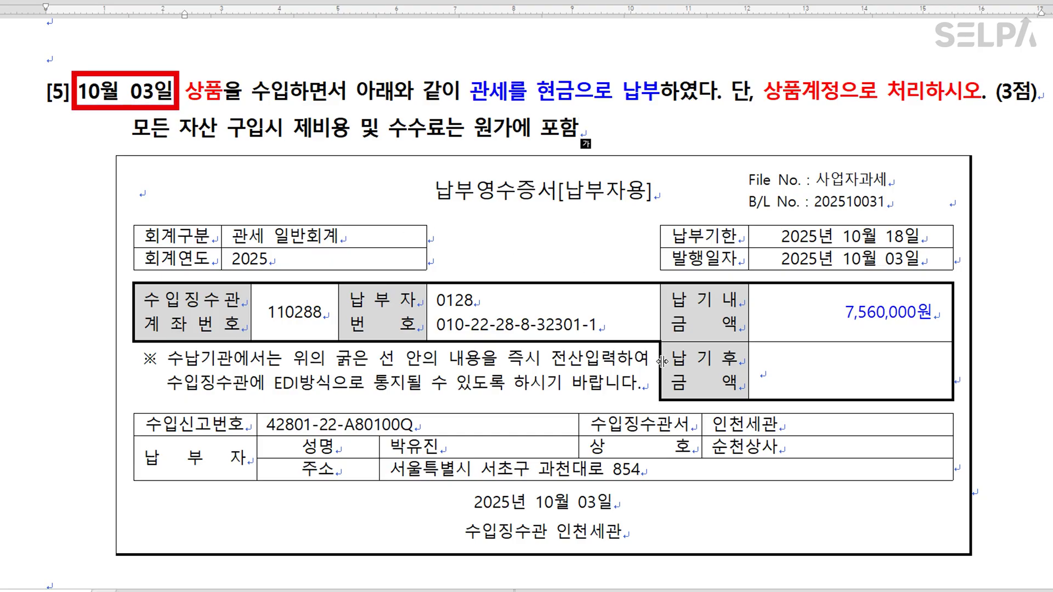
pyautogui.hotkey('alt', 'Tab')
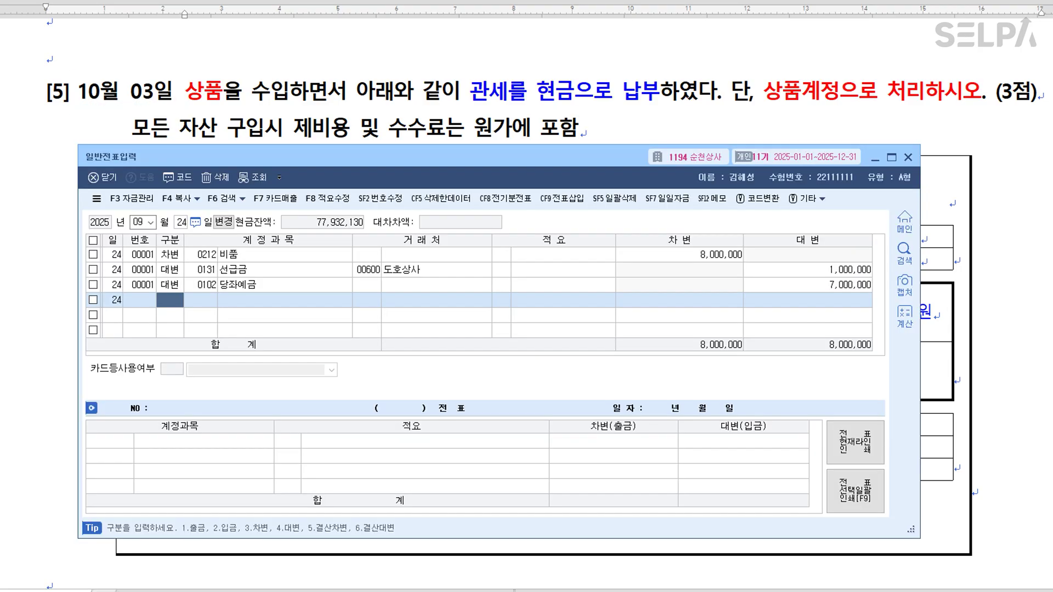
# Create an October 3 voucher debiting 0146 상품 for 7,560,000.
pyautogui.hotkey('shift', 'Tab')
pyautogui.write('10')
pyautogui.press('Return')
pyautogui.write('3')
pyautogui.press('Return')
pyautogui.write('3')
pyautogui.press('Return')
pyautogui.write('146')
pyautogui.press('Return')
pyautogui.press('Return')
pyautogui.press('Return')
pyautogui.press('Return')
pyautogui.moveTo(609, 167); pyautogui.dragTo(582, 160)
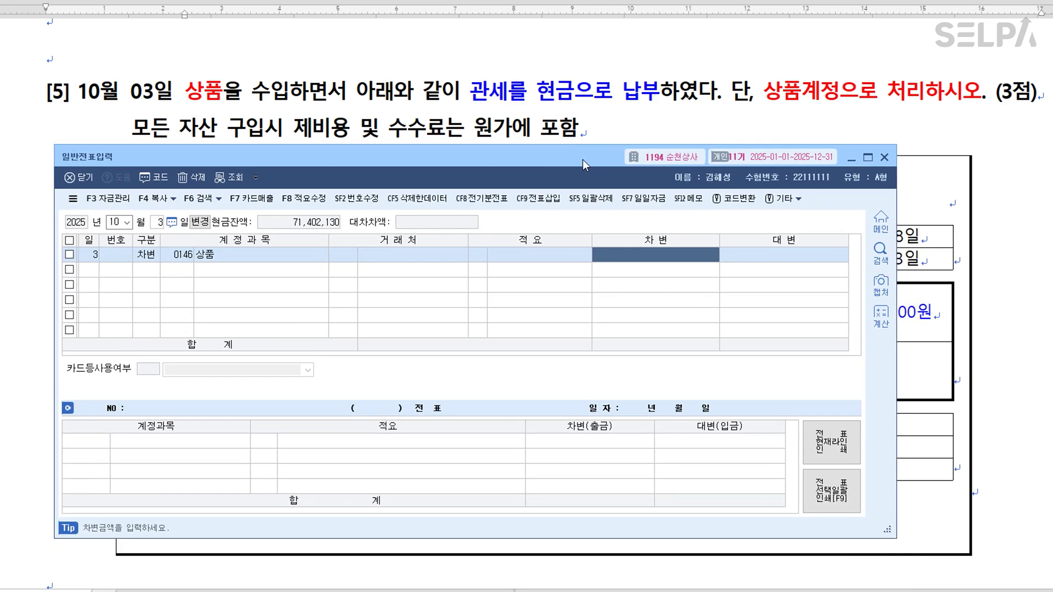
pyautogui.write('7560000')
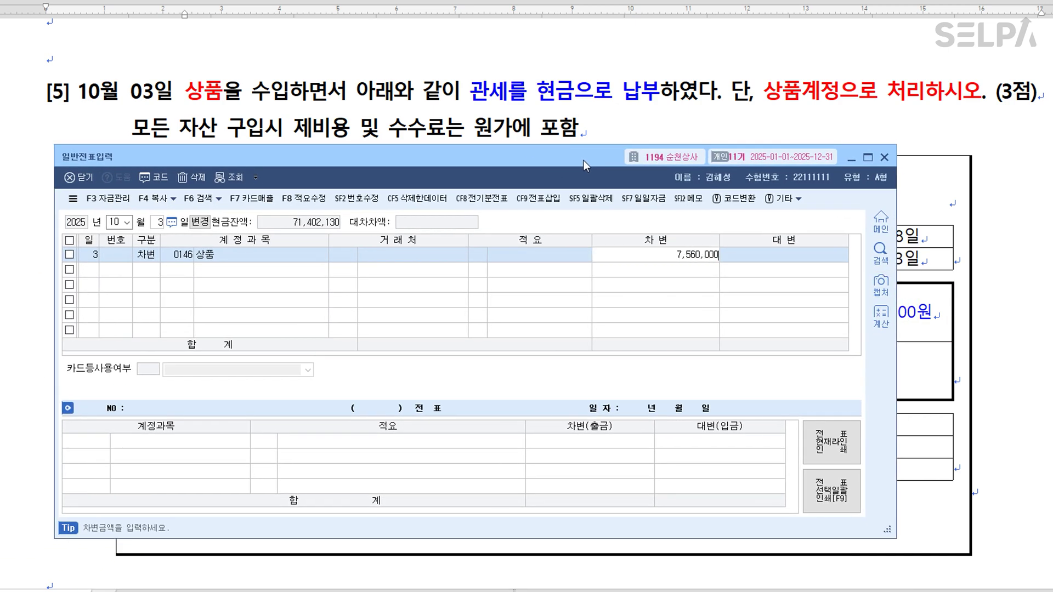
pyautogui.press('Return')
# Add the credit line to 0101 현금, which auto-fills 7,560,000.
pyautogui.write('4')
pyautogui.press('Return')
pyautogui.write('101')
pyautogui.press('Return')
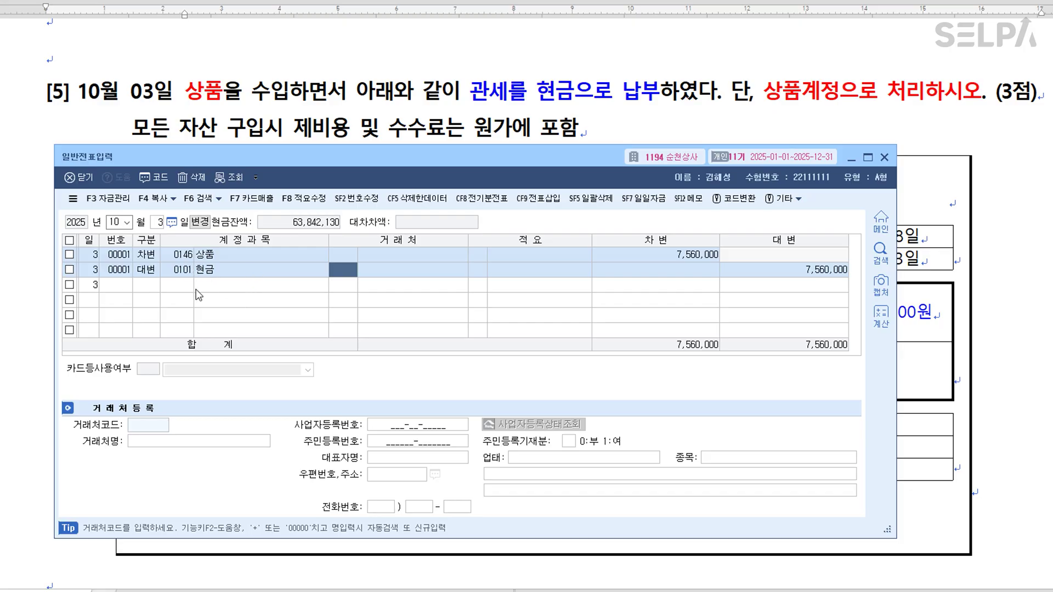
pyautogui.moveTo(559, 156); pyautogui.dragTo(624, 166)
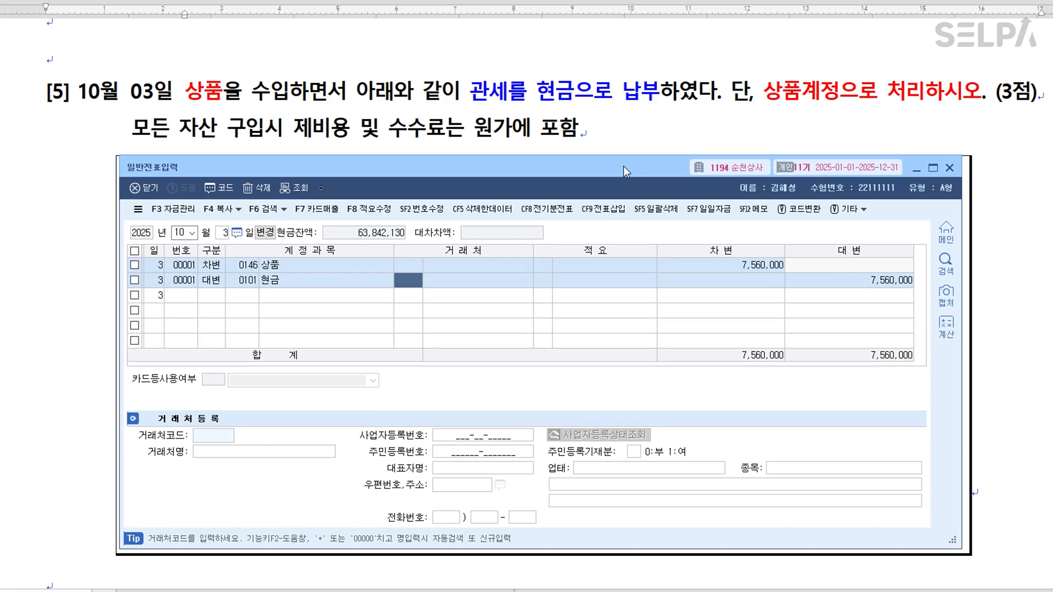
# In question [6], colour 동문상사 green and 외상매입금 10,000,000원 red.
pyautogui.scroll(-3, 694, 102)
pyautogui.click(694, 102)
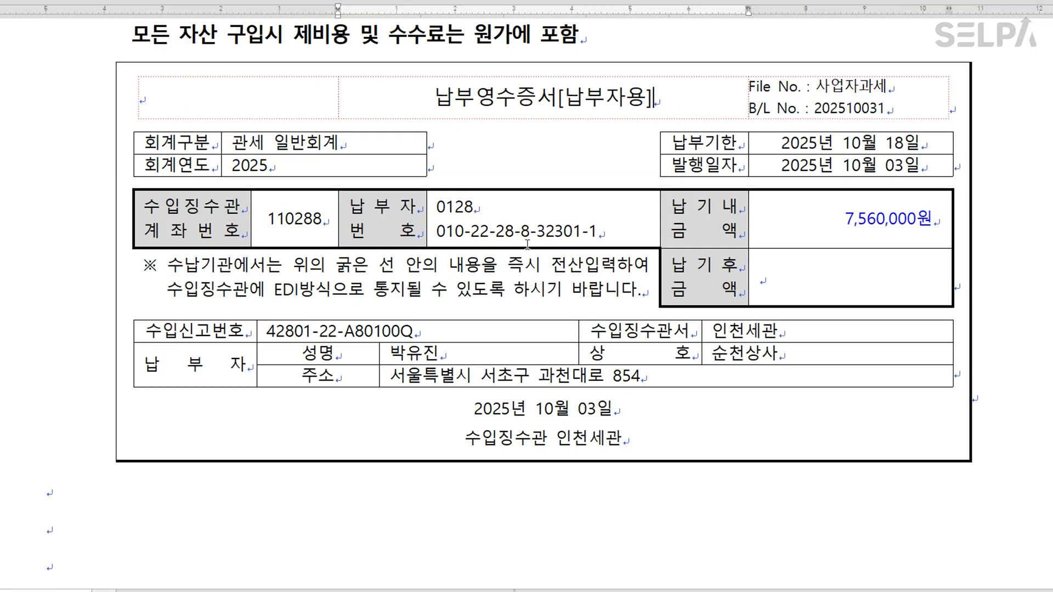
pyautogui.scroll(-10, 565, 258)
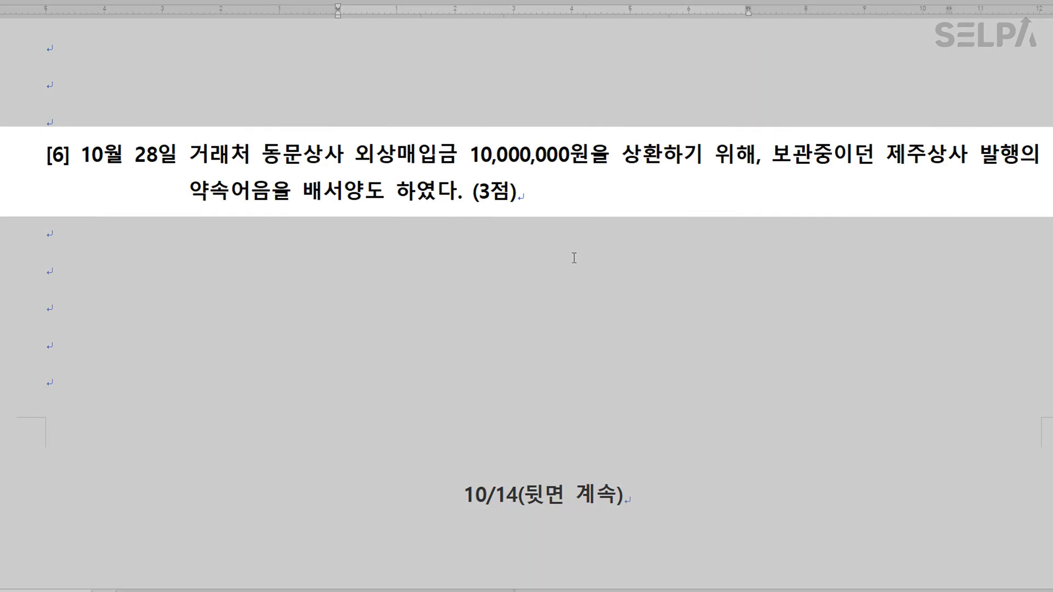
pyautogui.moveTo(266, 157); pyautogui.dragTo(341, 154)
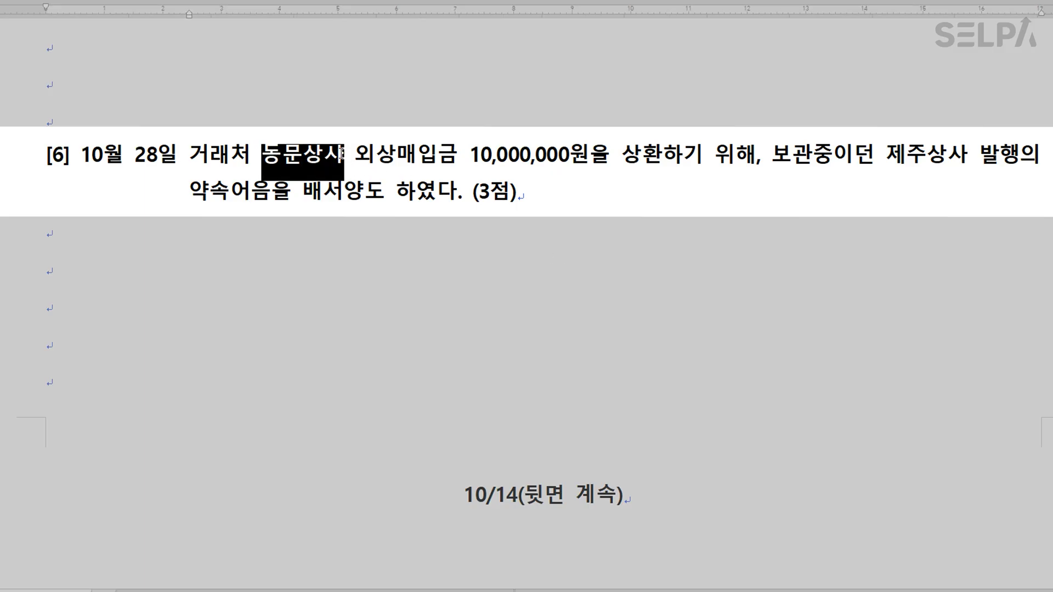
pyautogui.moveTo(356, 157); pyautogui.dragTo(585, 163)
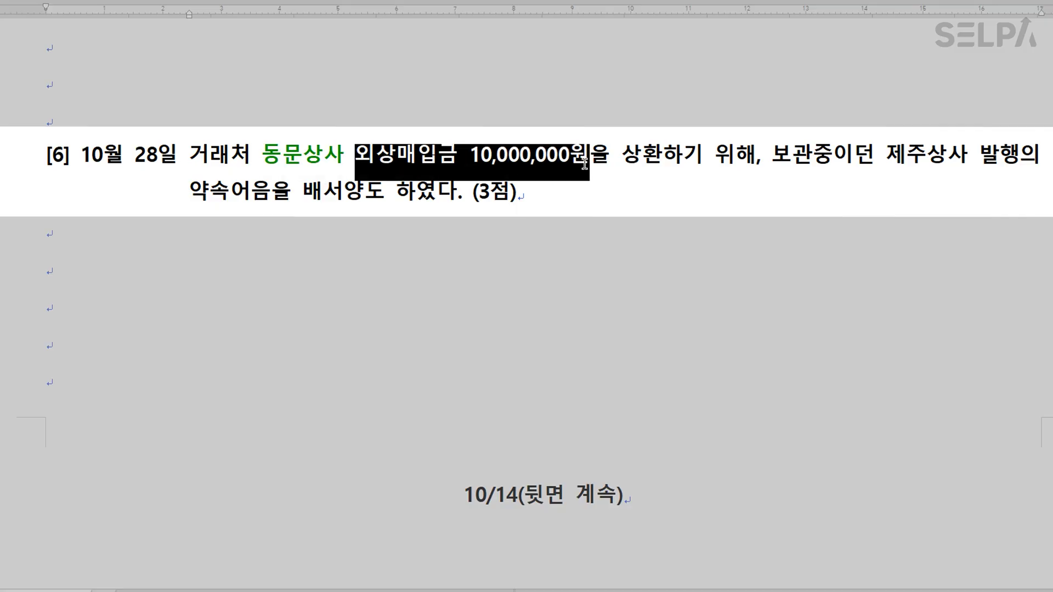
pyautogui.hotkey('ctrl', 'shift', 'r')
pyautogui.click(597, 167)
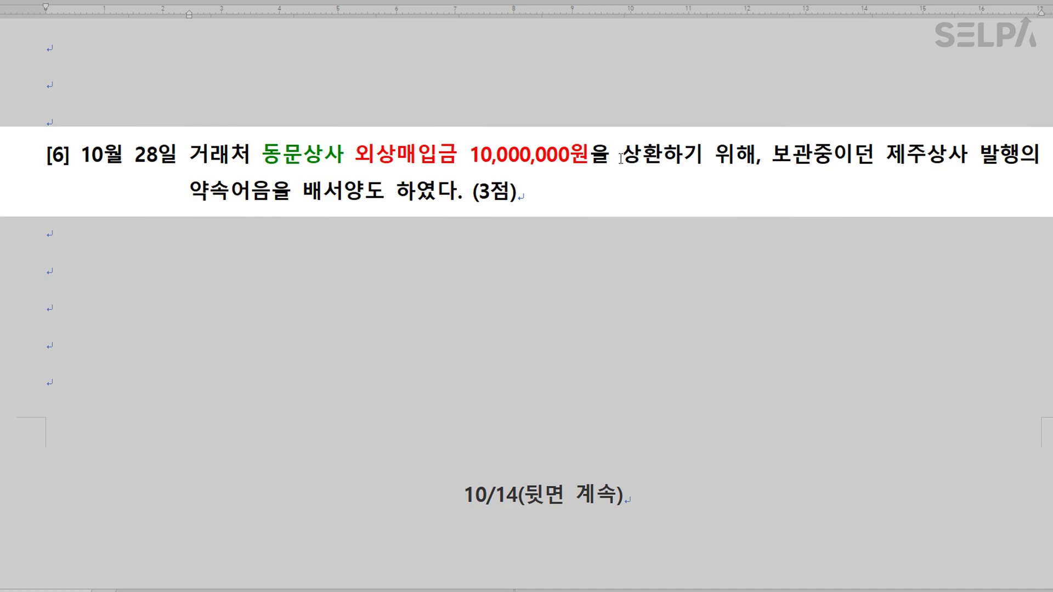
# Colour 상환 blue and type '>> 대변 >> 차변으로' after 10,000,000원.
pyautogui.moveTo(622, 159); pyautogui.dragTo(655, 160)
pyautogui.hotkey('ctrl', 'shift', 'b')
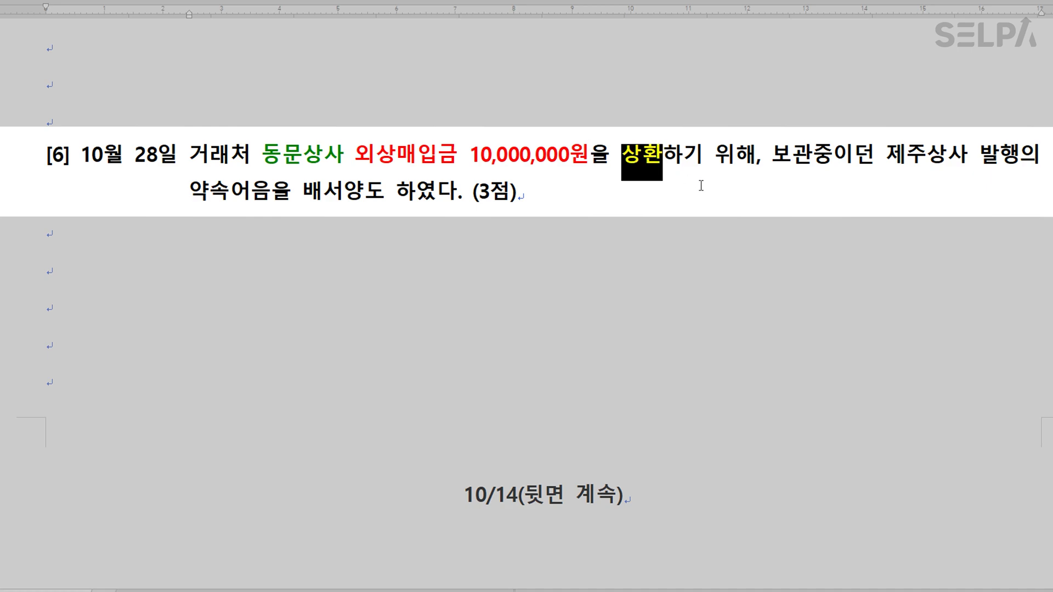
pyautogui.click(701, 185)
pyautogui.click(588, 159)
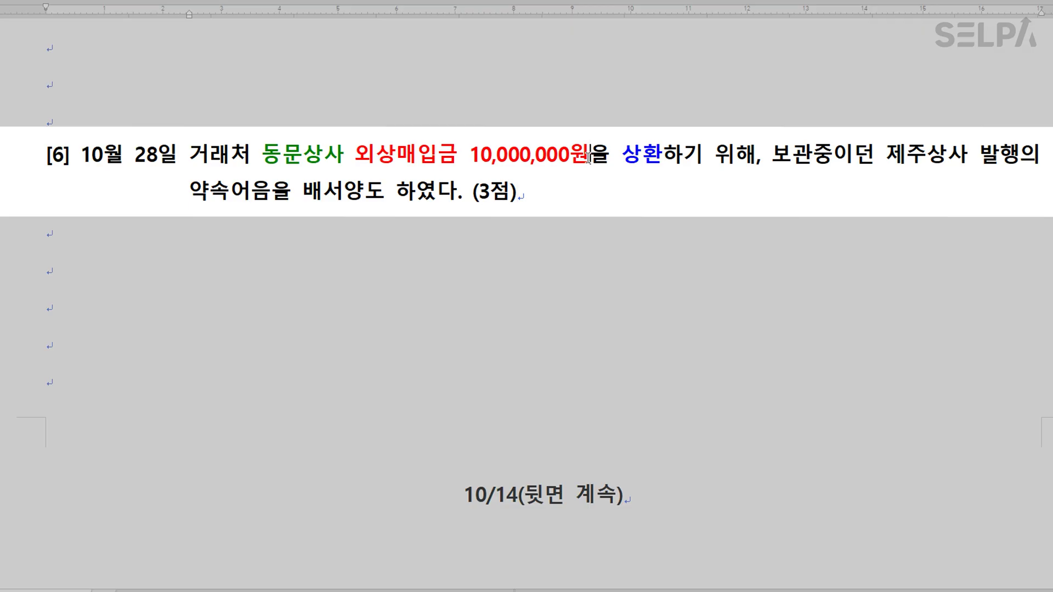
pyautogui.write('>>')
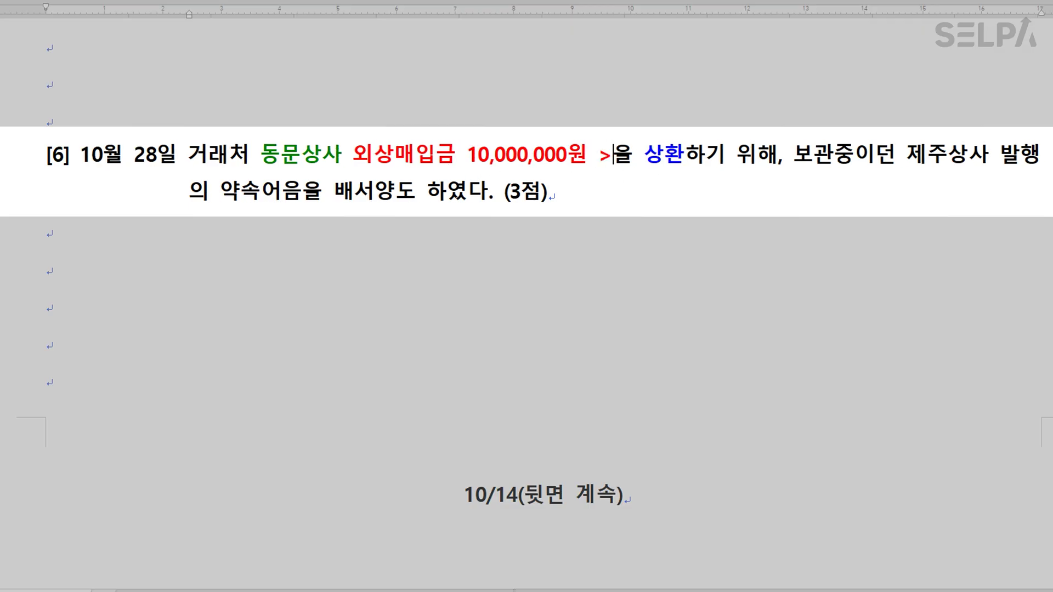
pyautogui.write('  대변  ')
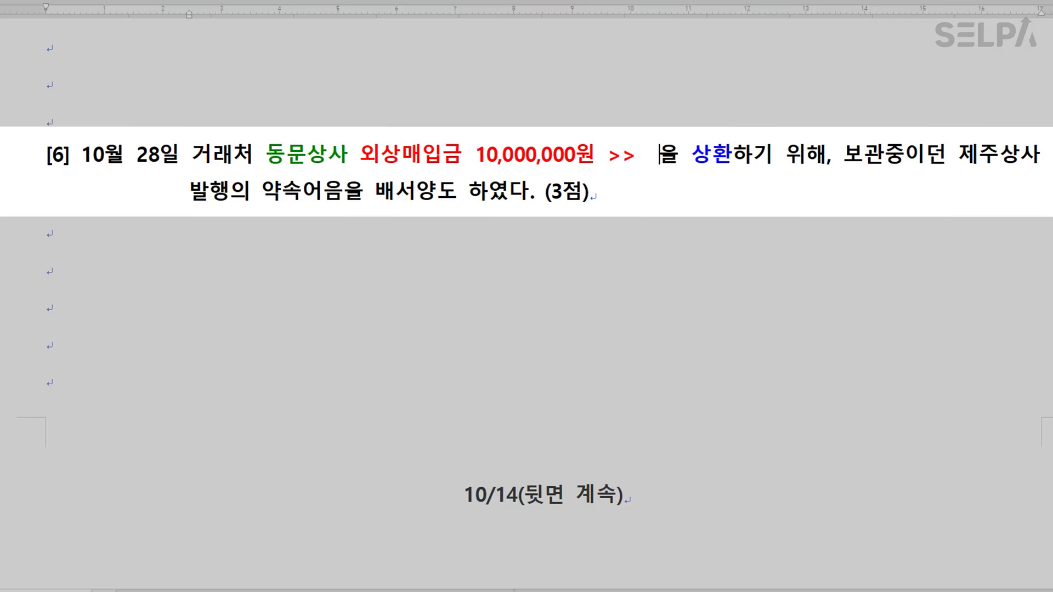
pyautogui.write('>> 찹')
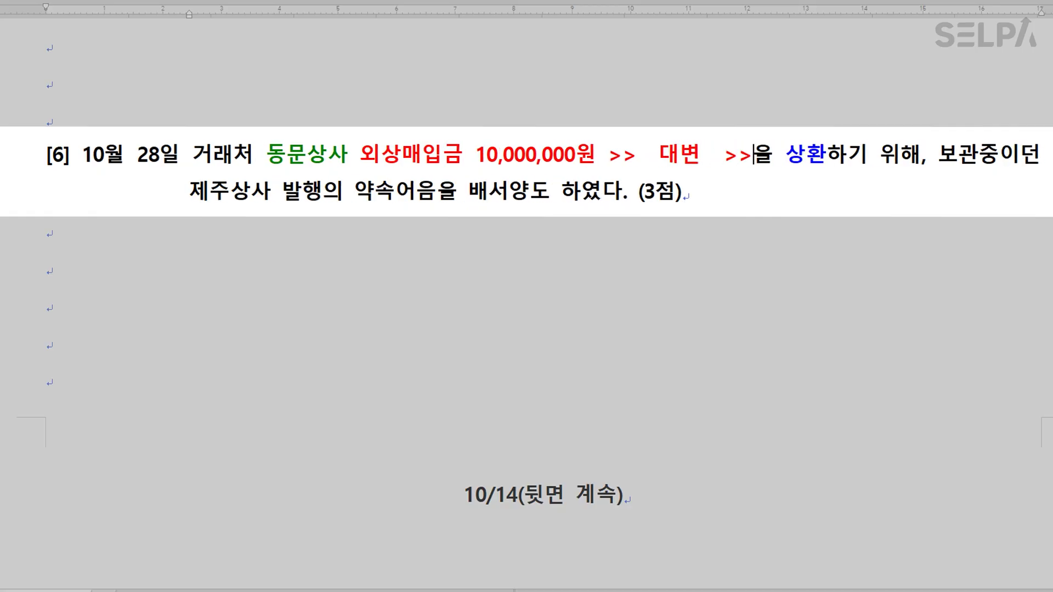
pyautogui.write('변으로')
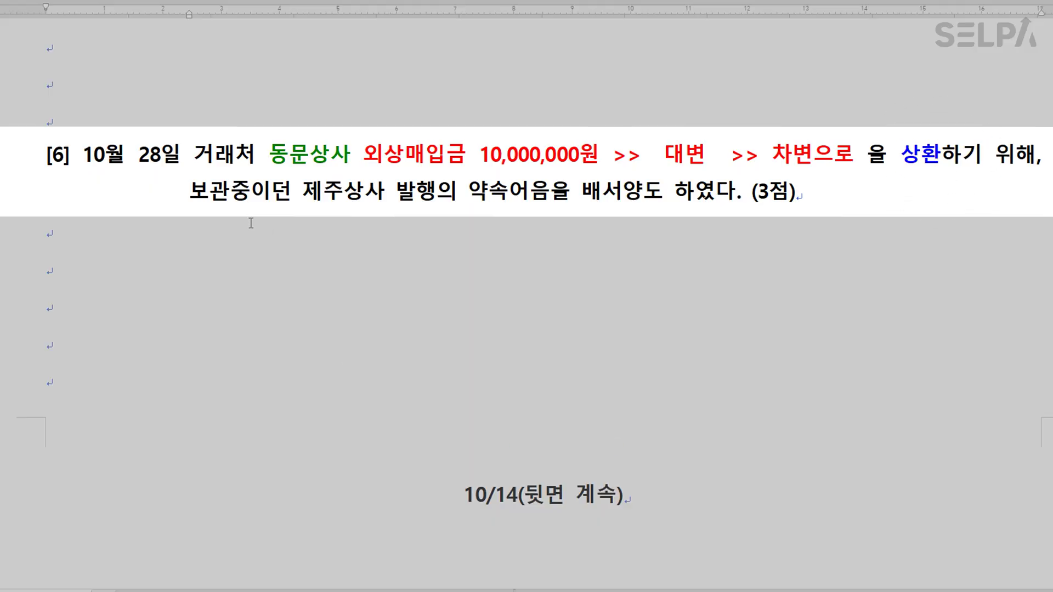
# Mark 보관중이던 and 약속어음 blue and add '>> 받을어음' after 약속어음.
pyautogui.moveTo(190, 194); pyautogui.dragTo(289, 196)
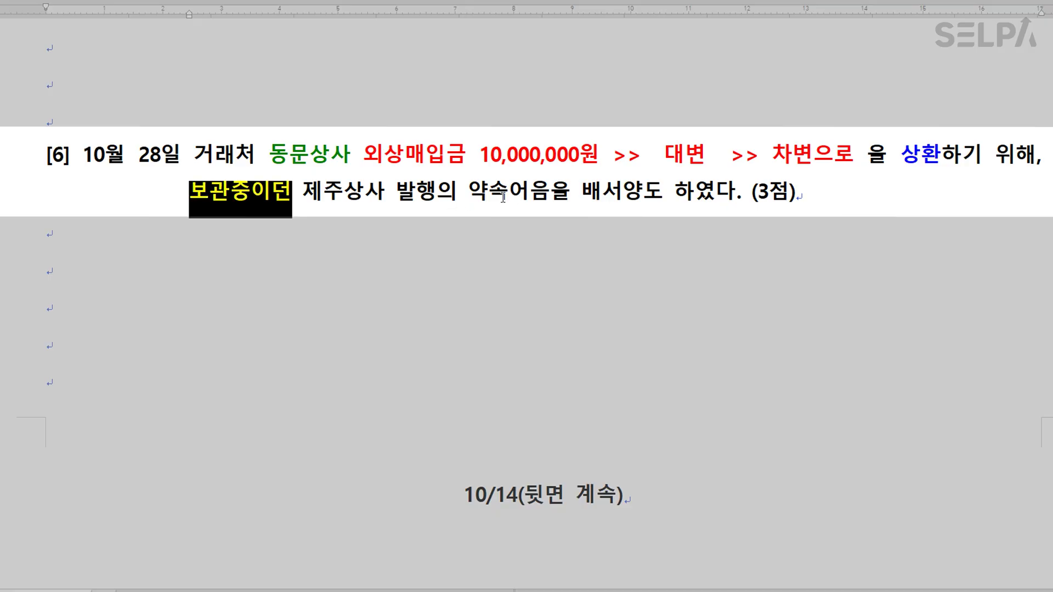
pyautogui.moveTo(470, 195); pyautogui.dragTo(546, 202)
pyautogui.click(549, 200)
pyautogui.write('>> 받을어음')
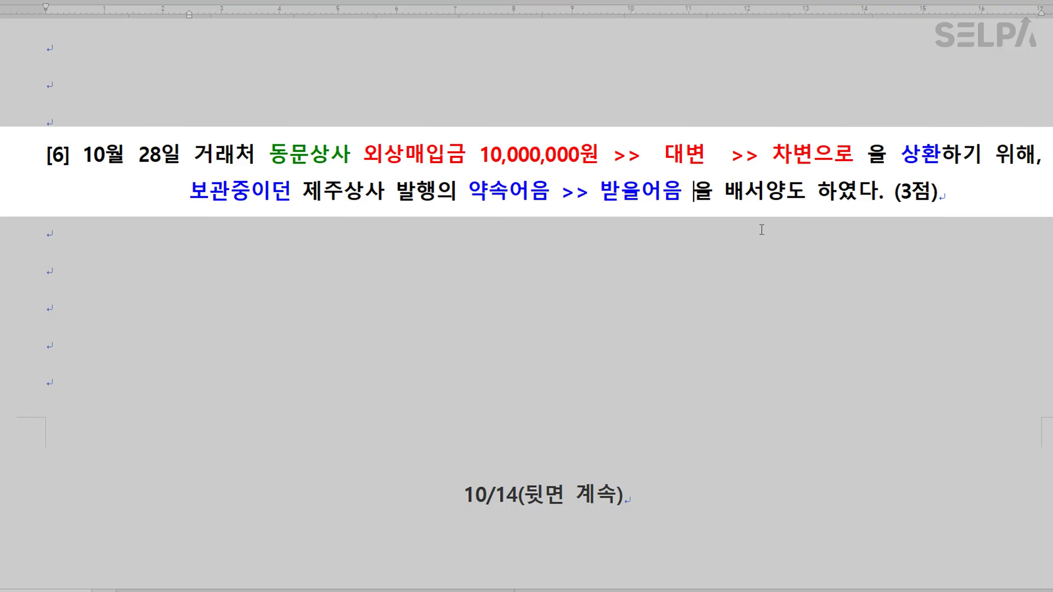
# Mark 배서양도 green and add '>> 지급하다' after it.
pyautogui.moveTo(726, 192); pyautogui.dragTo(810, 199)
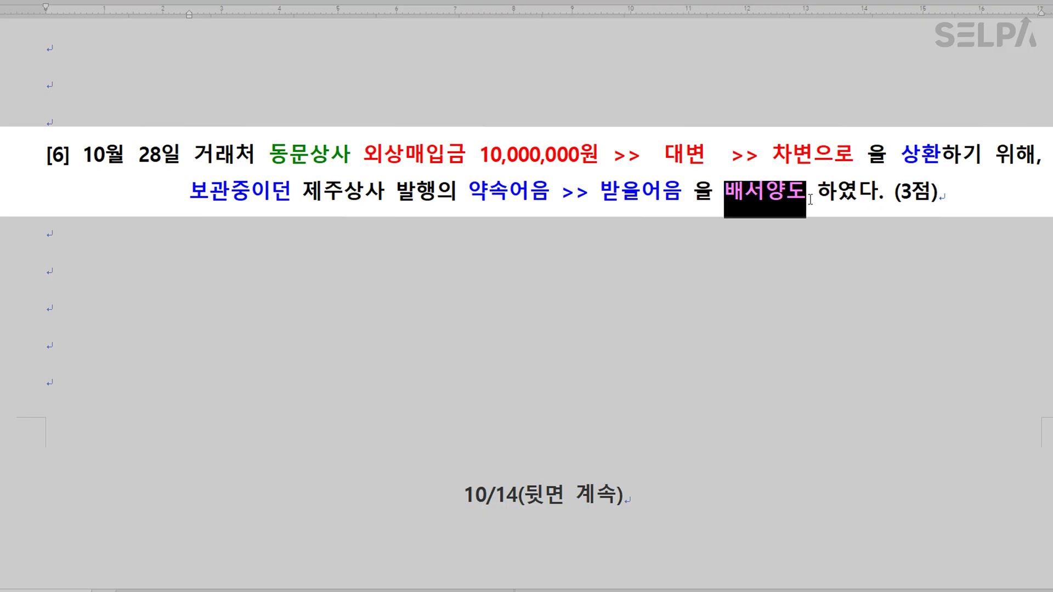
pyautogui.click(811, 198)
pyautogui.write('>> ')
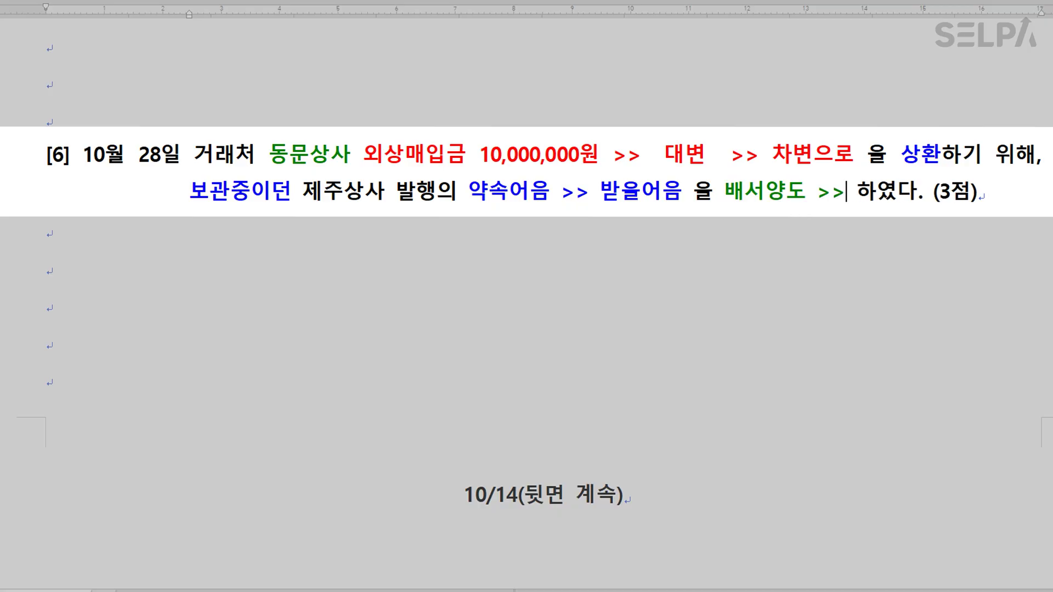
pyautogui.write('지급하다')
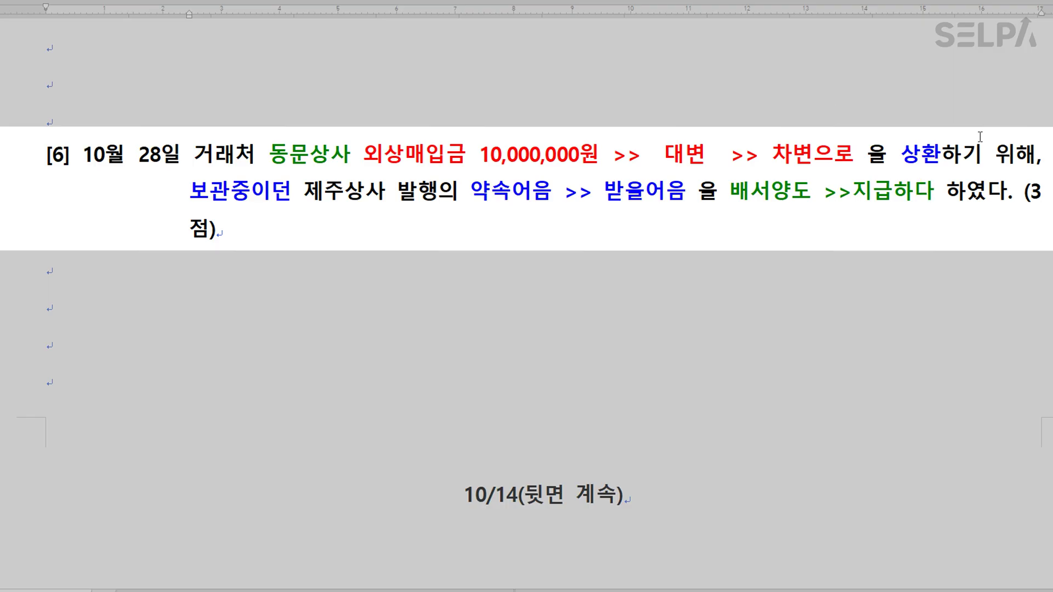
pyautogui.click(854, 189)
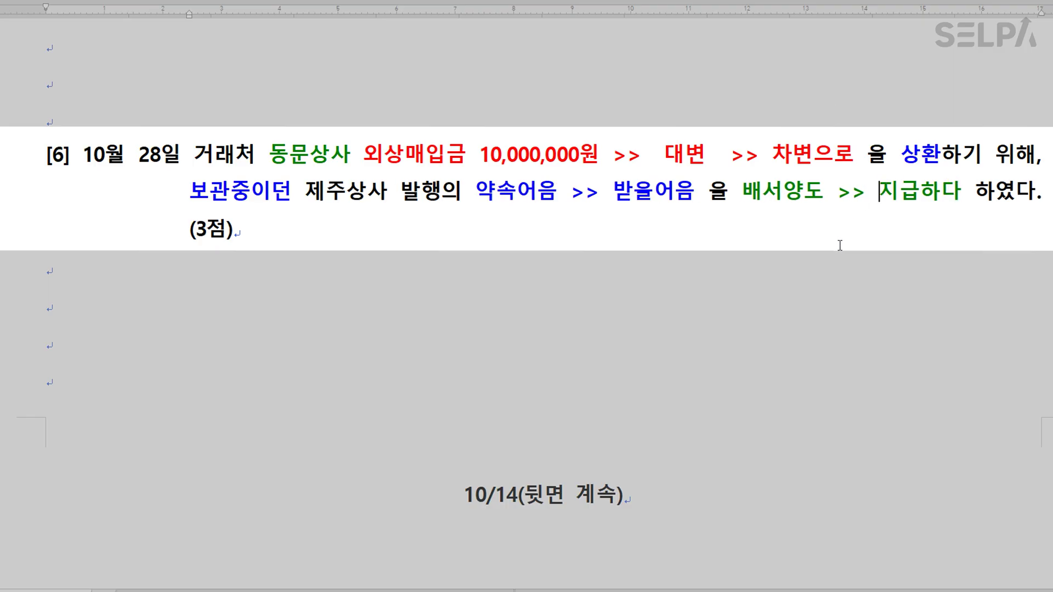
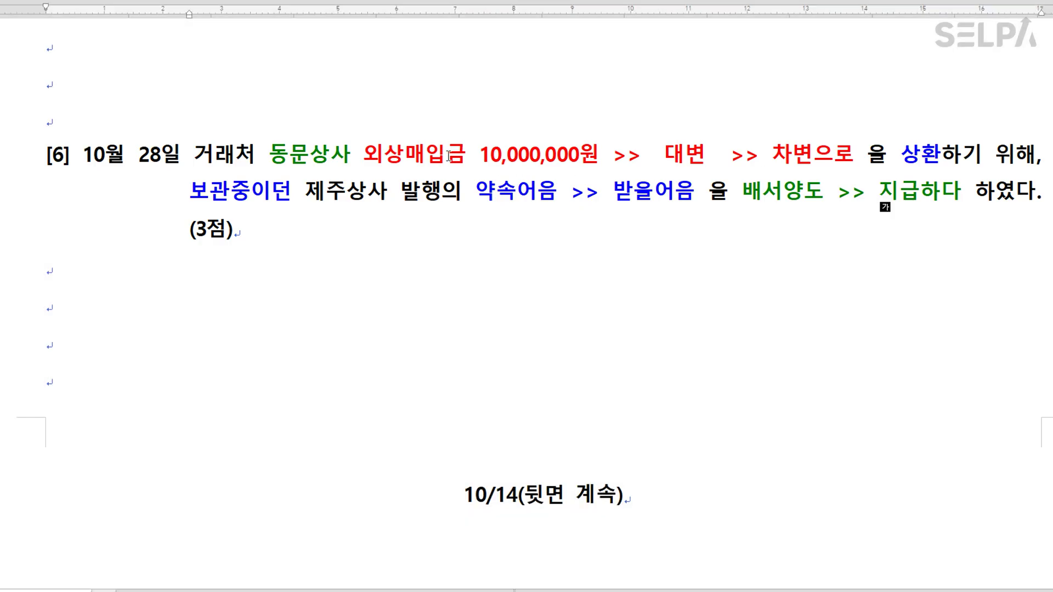
# Scroll the exam document down to problem [6], the 10월 28일 note endorsement.
pyautogui.scroll(-2, 448, 157)
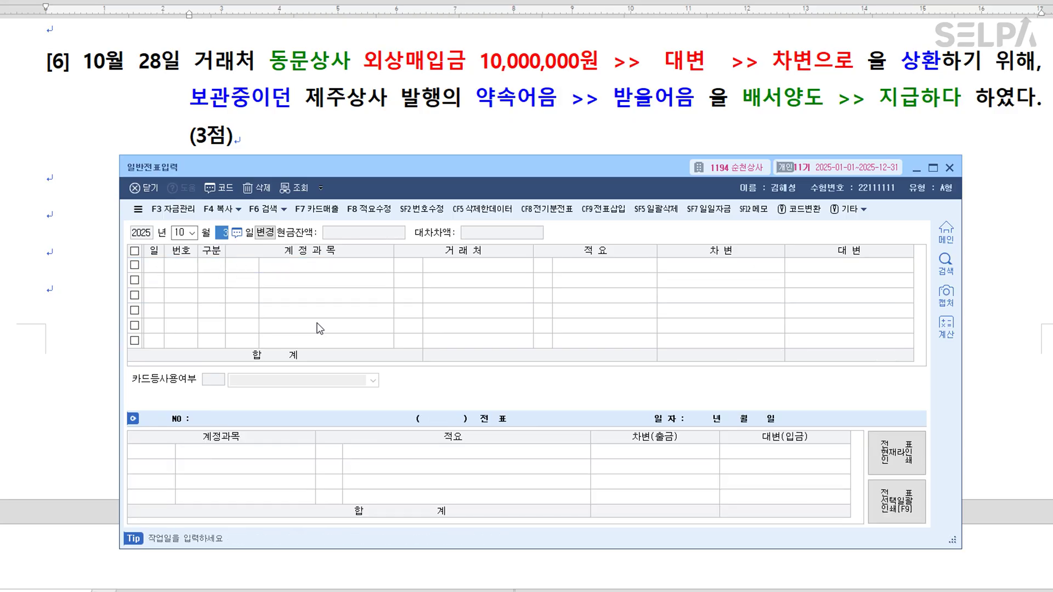
# Start the 10월 28일 voucher with a 0251 외상매입금 debit of 10,000,000 for 동문상사.
pyautogui.write('28')
pyautogui.press('Return')
pyautogui.write('3')
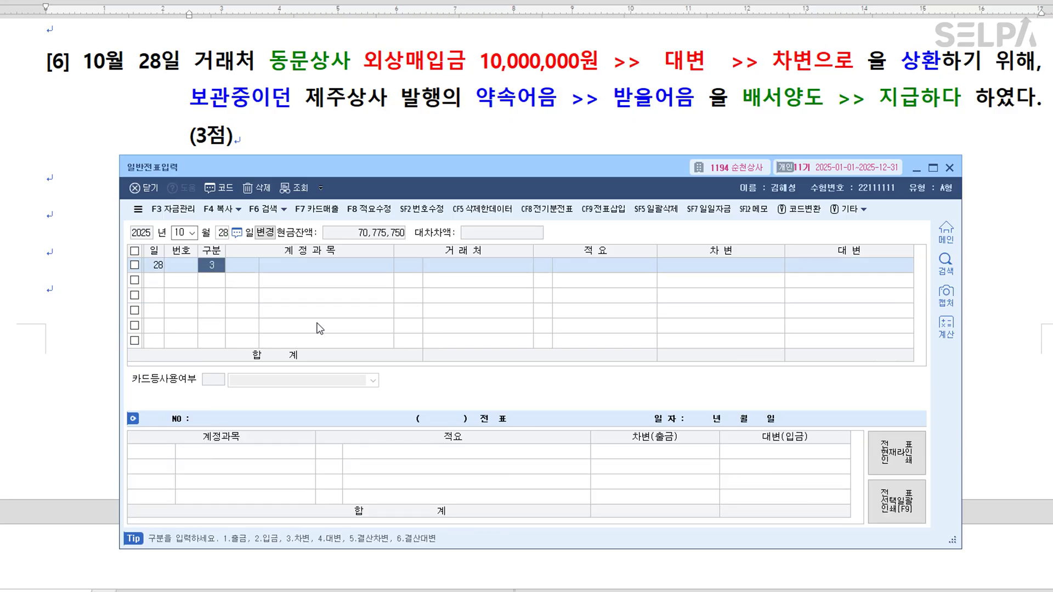
pyautogui.press('Return')
pyautogui.write('251')
pyautogui.press('Return')
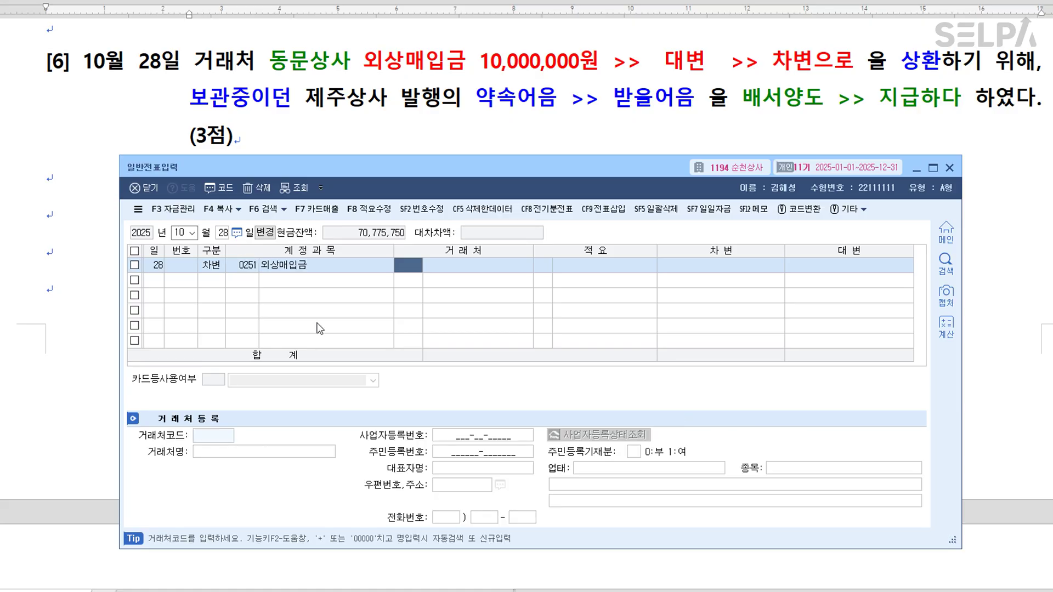
pyautogui.write('동ㅇ문')
pyautogui.press('Return')
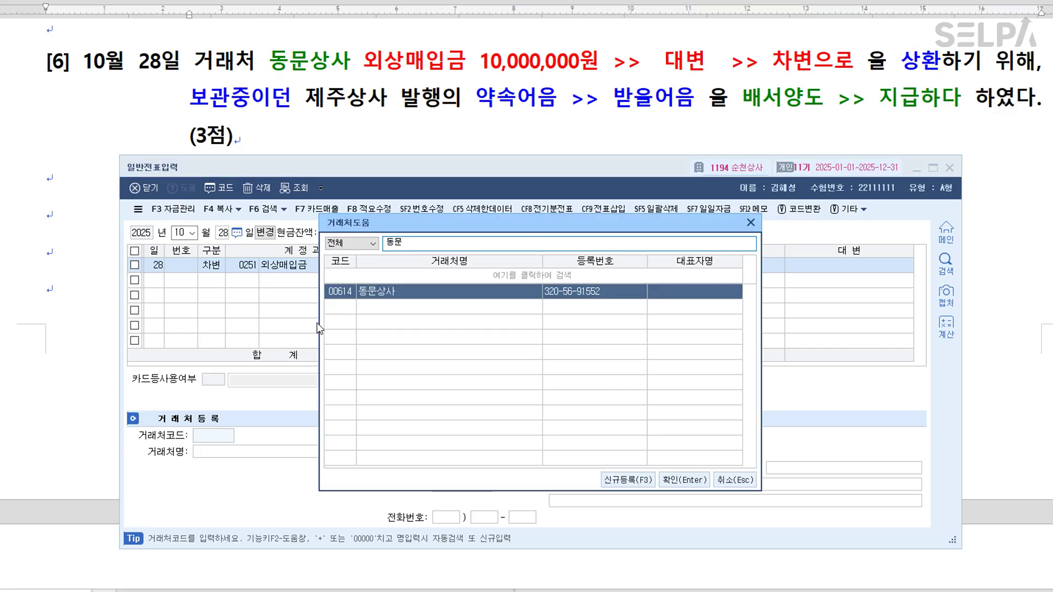
pyautogui.press('Return')
pyautogui.press('Return')
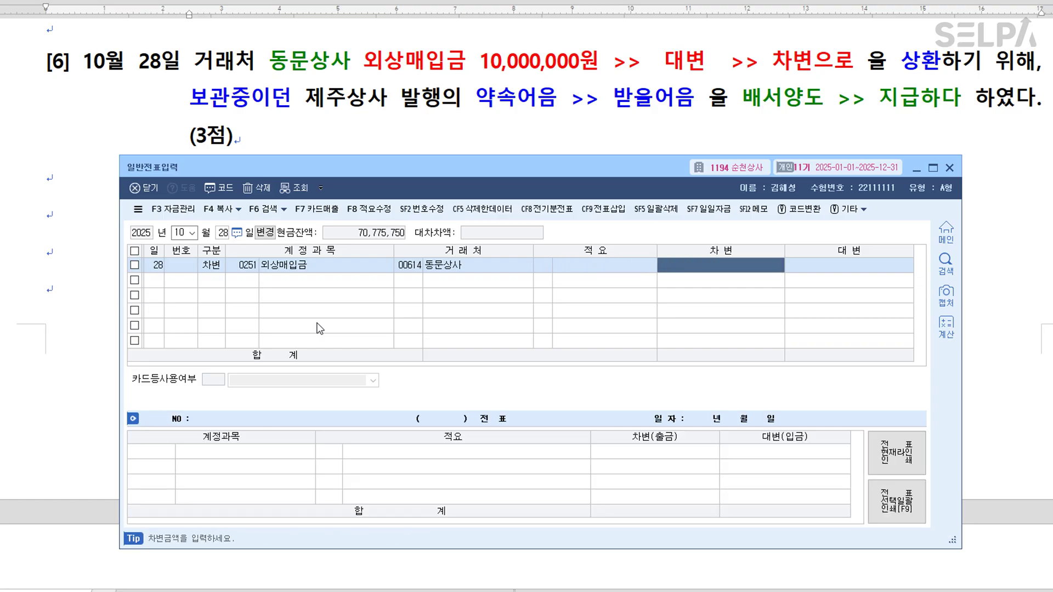
pyautogui.write('10000000')
# Add the 0110 받을어음 credit line with trading partner 제주상사.
pyautogui.press('Return')
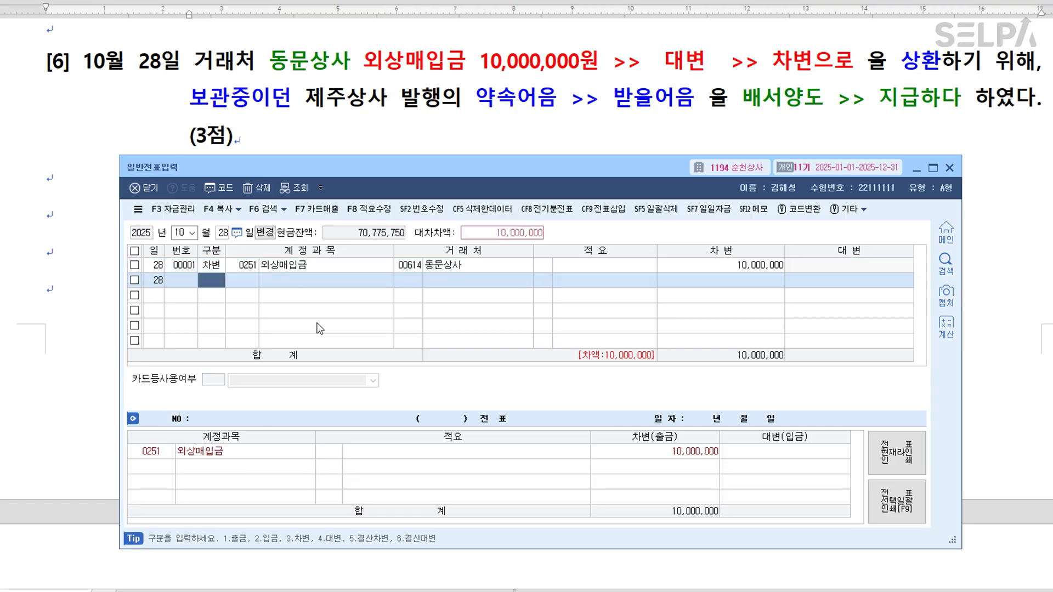
pyautogui.write('4')
pyautogui.press('Return')
pyautogui.write('0110')
pyautogui.press('Return')
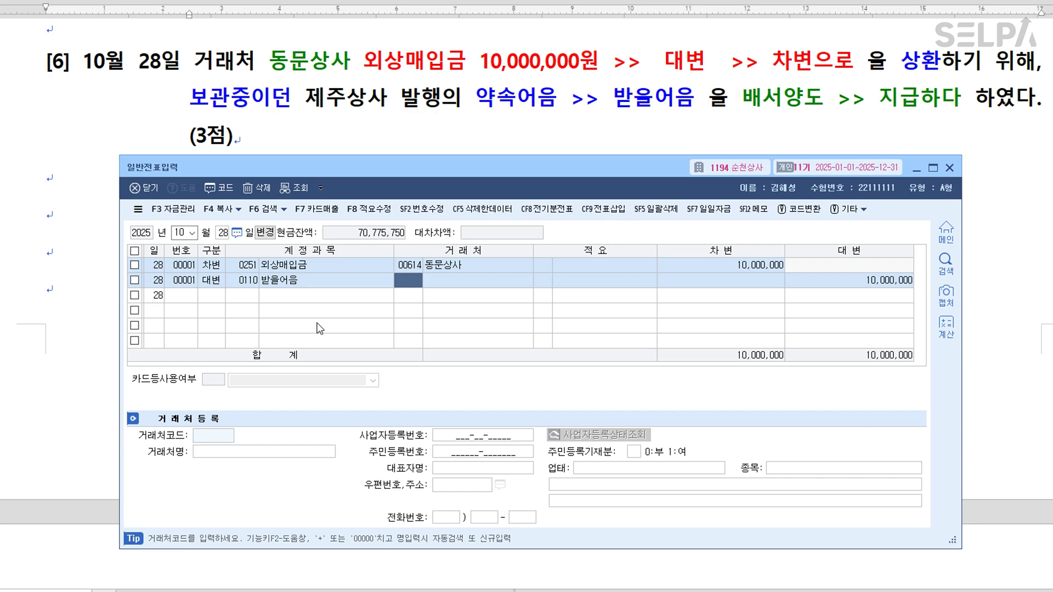
pyautogui.write('제주상')
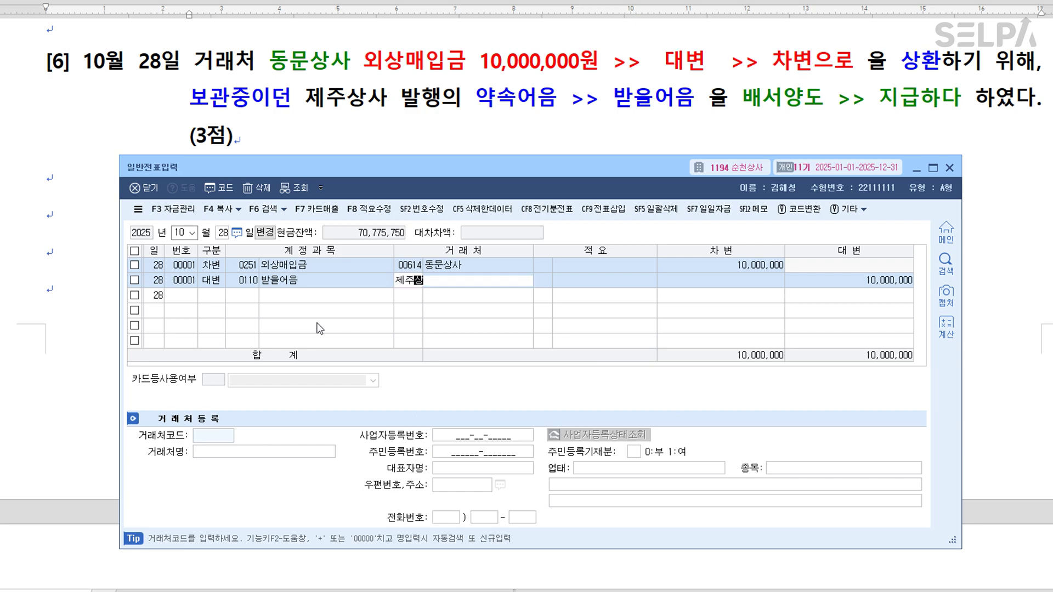
pyautogui.press('Return')
pyautogui.press('Return')
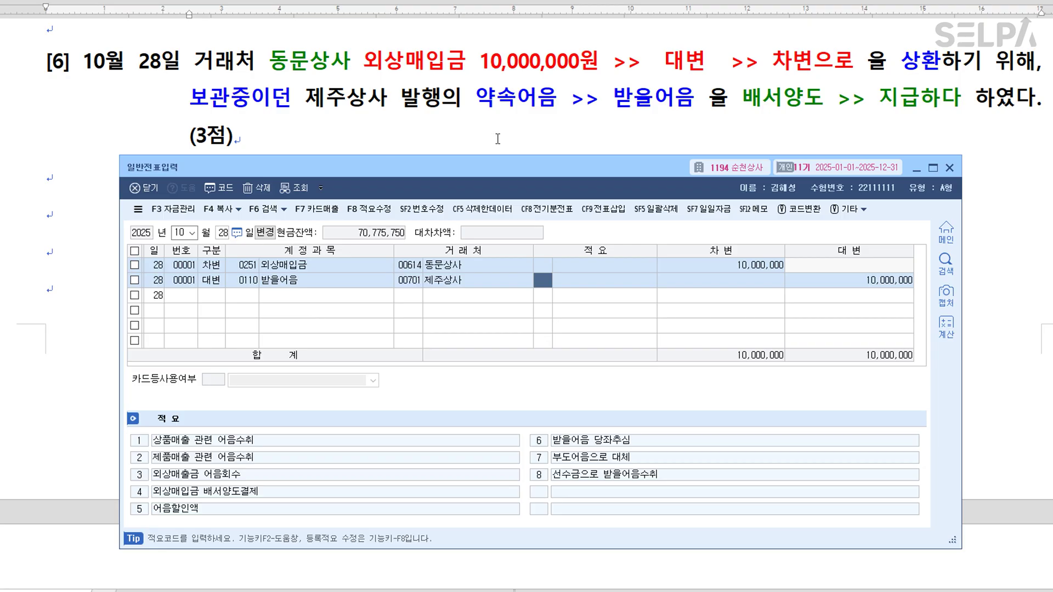
pyautogui.click(795, 107)
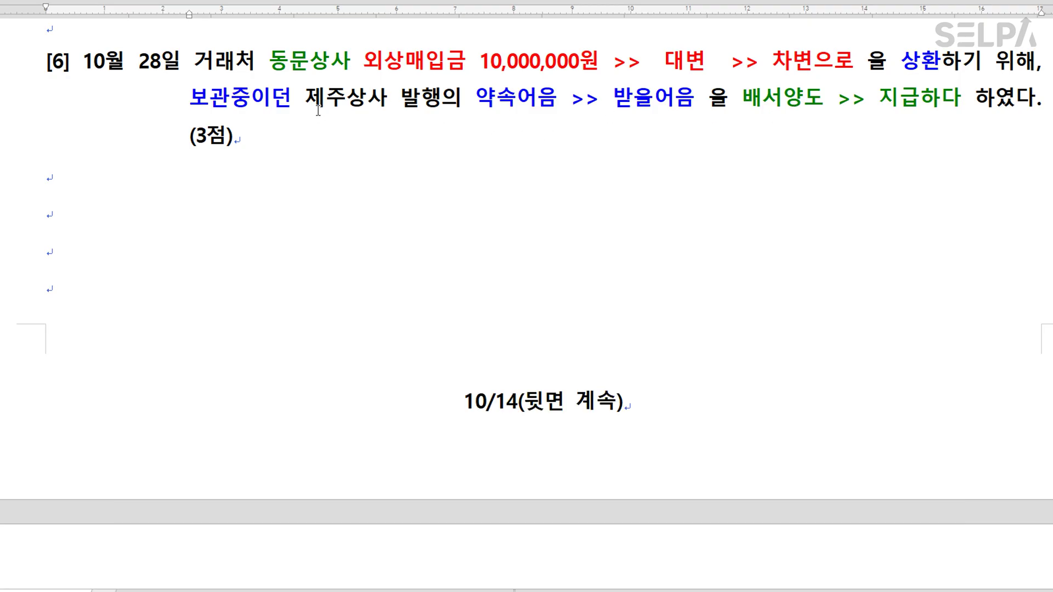
# Colour 제주상사 green and add the note '>>> 배서양도, 할인 >> 무조건 대변에 받을어음.... 거래처확인' below problem [6].
pyautogui.moveTo(306, 100); pyautogui.dragTo(383, 104)
pyautogui.press('F4')
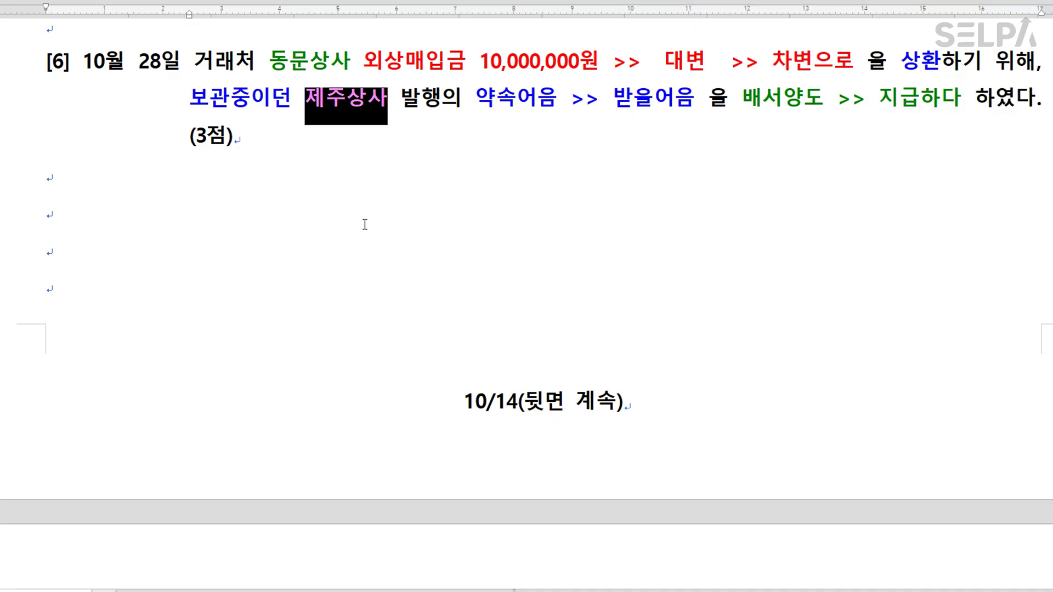
pyautogui.click(365, 224)
pyautogui.write('>>>  ')
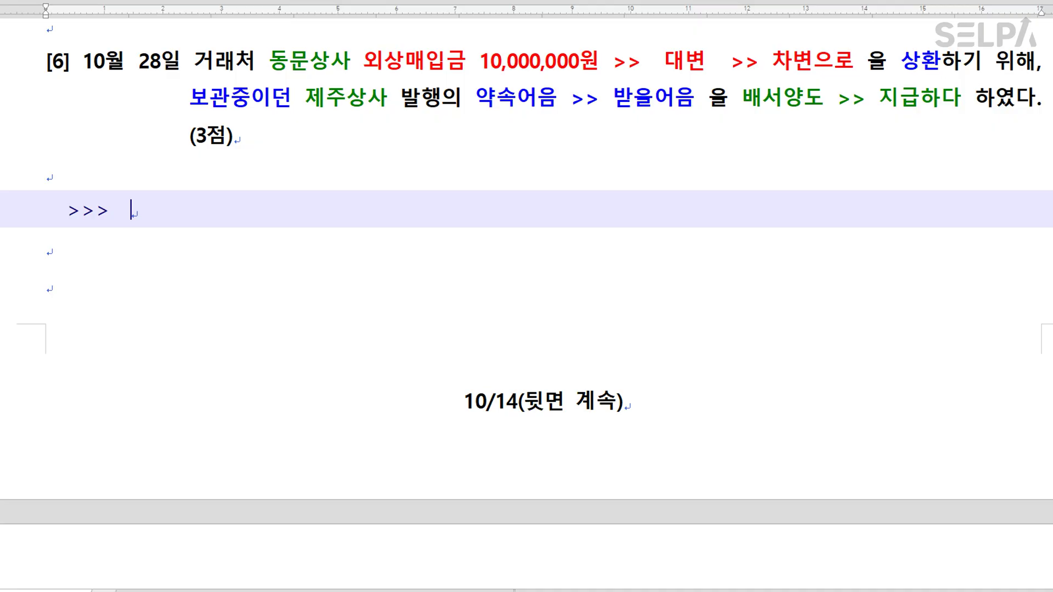
pyautogui.write('배서양도, 할이')
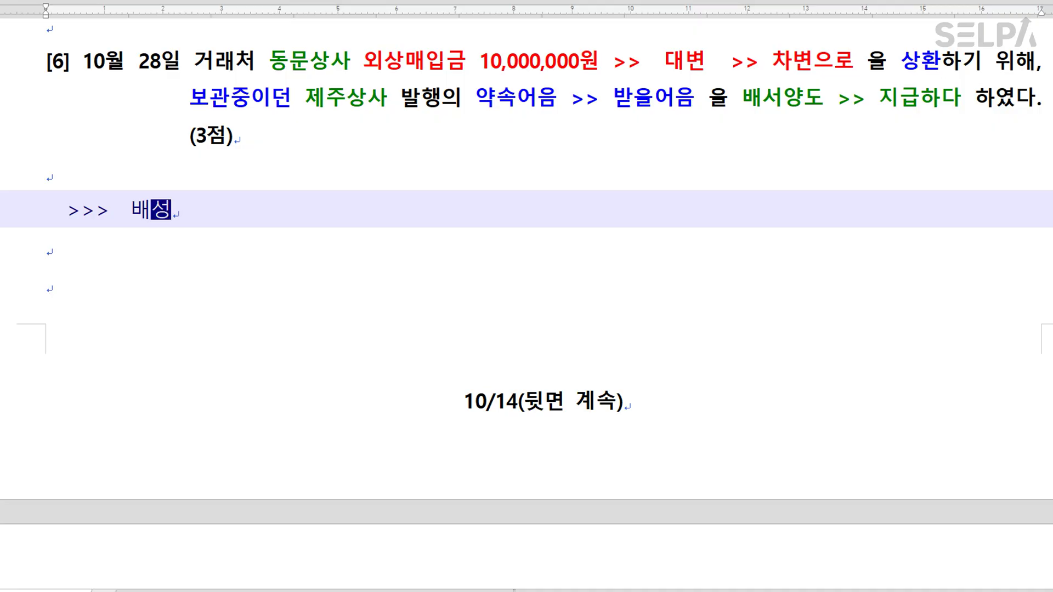
pyautogui.write('ㄴ  >> ')
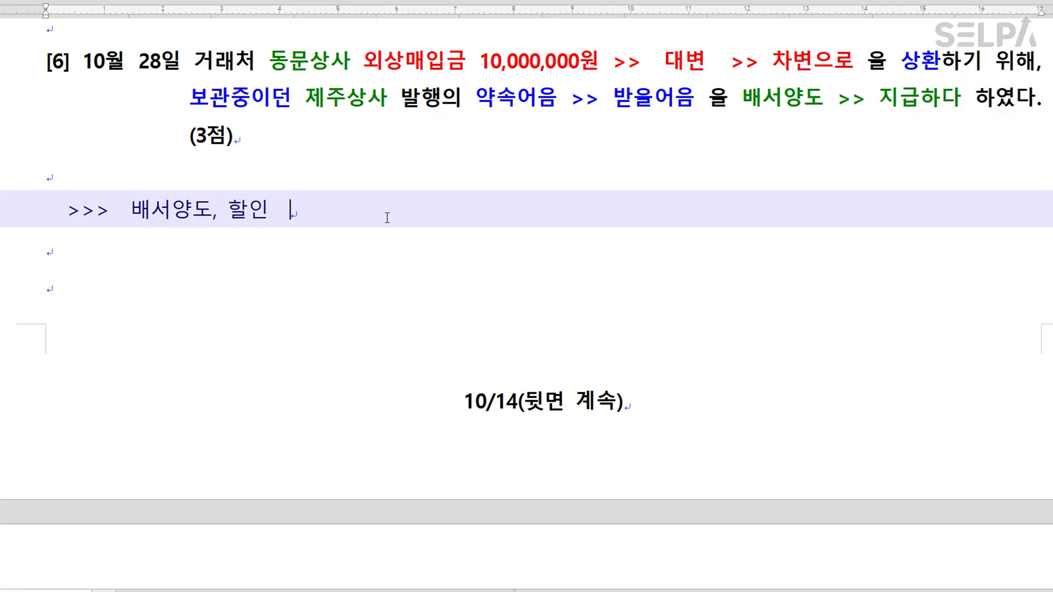
pyautogui.write('무조건 대변')
pyautogui.write('에 받을어으')
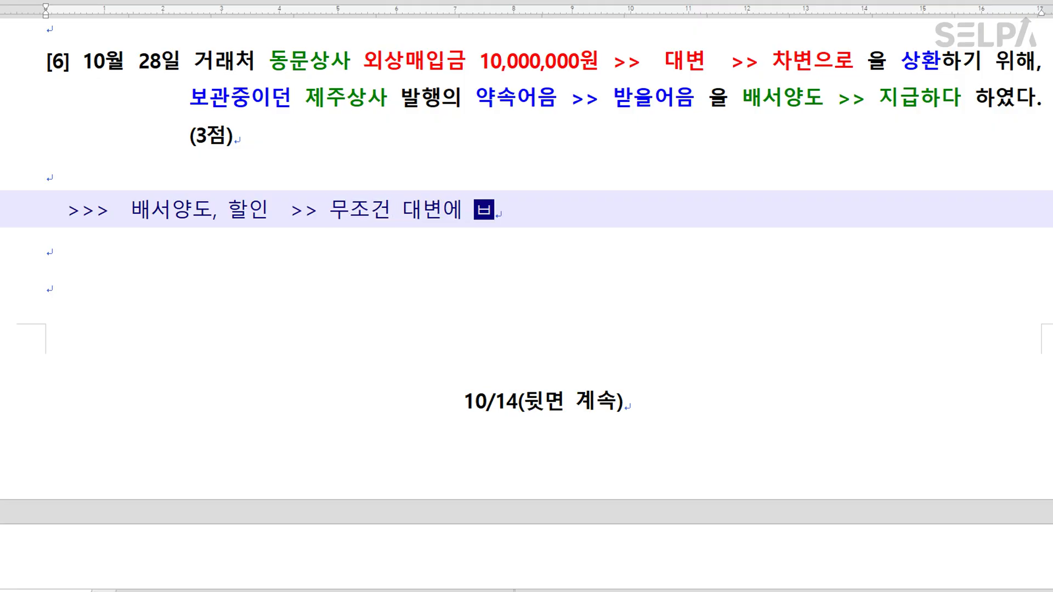
pyautogui.write('ㅁ.... 거')
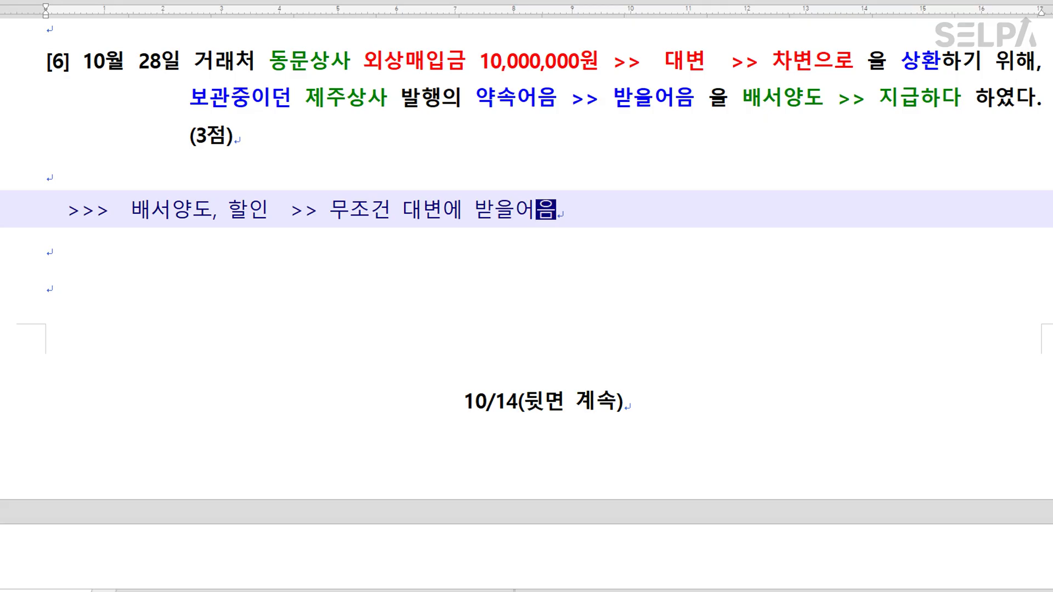
pyautogui.write('려ㅊ')
pyautogui.press('BackSpace')
pyautogui.press('BackSpace')
pyautogui.write('ㄹㅐ처확인')
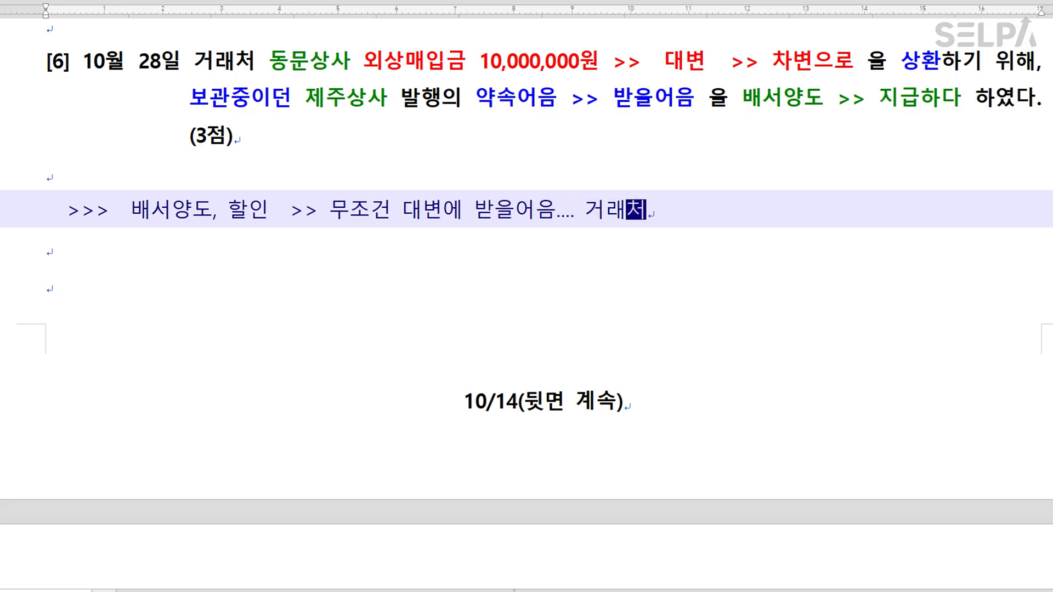
pyautogui.hotkey('shift', 'Left')
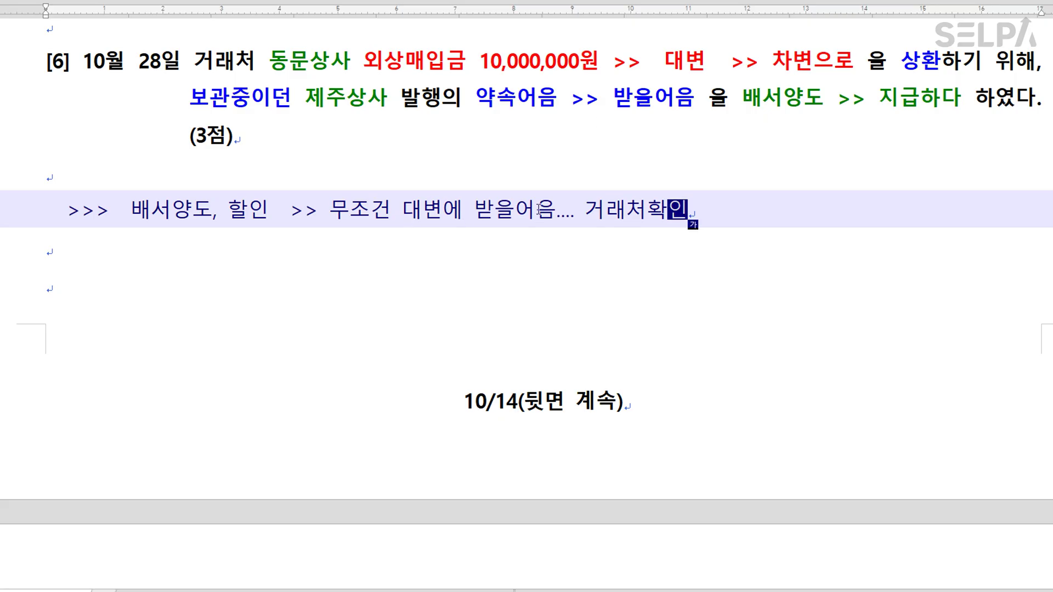
pyautogui.press('ctrl')
pyautogui.click(634, 209)
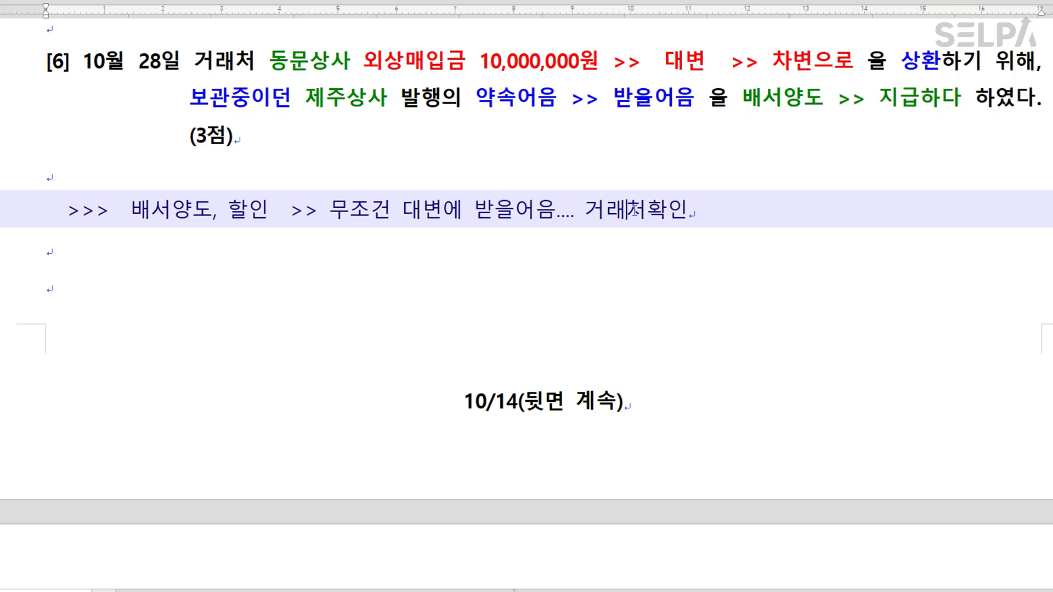
pyautogui.scroll(-8, 642, 206)
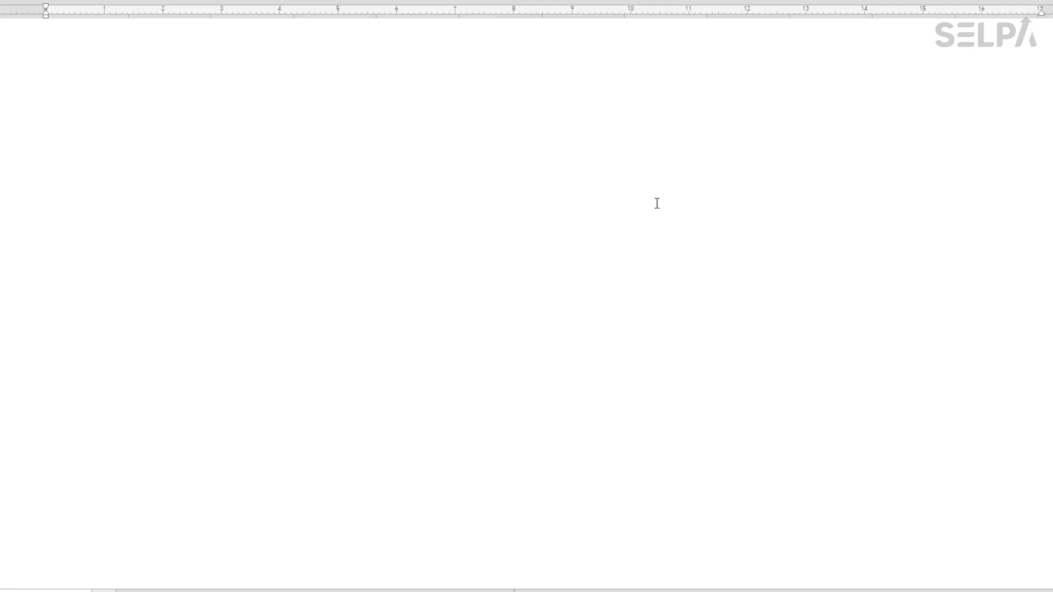
# Colour the word 급여명세표 in problem [7] red.
pyautogui.scroll(-10, 657, 203)
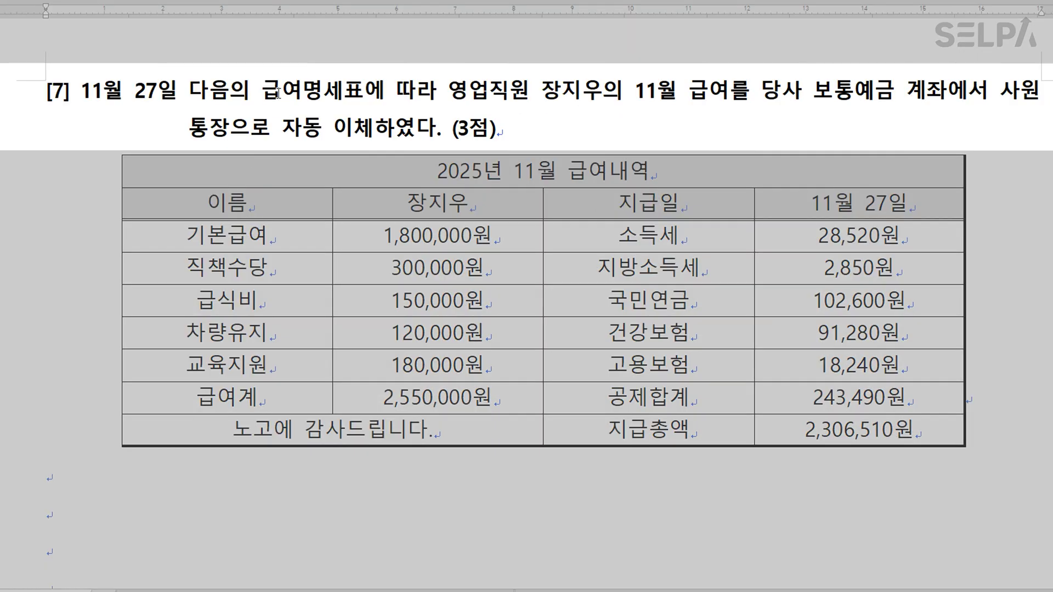
pyautogui.moveTo(264, 92); pyautogui.dragTo(362, 103)
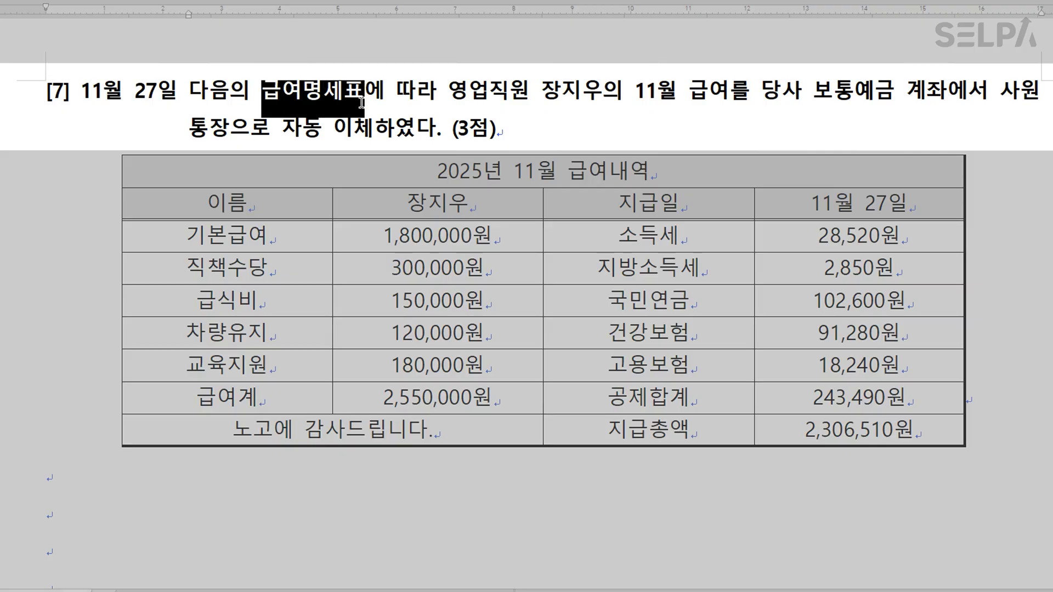
pyautogui.hotkey('ctrl', 'm')
pyautogui.press('r')
pyautogui.click(454, 92)
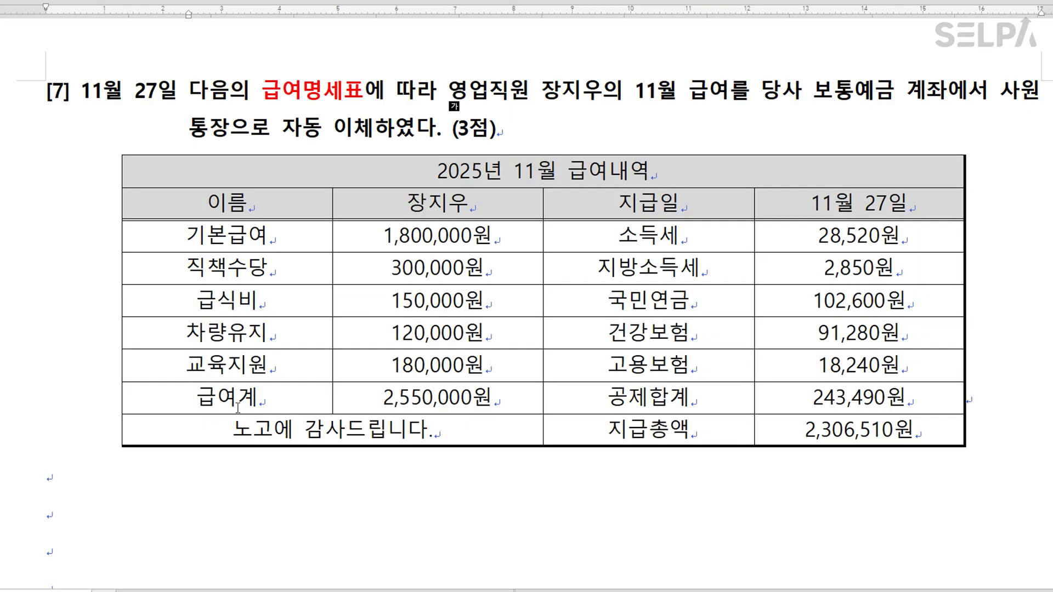
# Bold the 급여계 row in red, 공제합계 in blue and 지급총액 in green.
pyautogui.moveTo(238, 399); pyautogui.dragTo(405, 397)
pyautogui.hotkey('ctrl', 'm')
pyautogui.press('r')
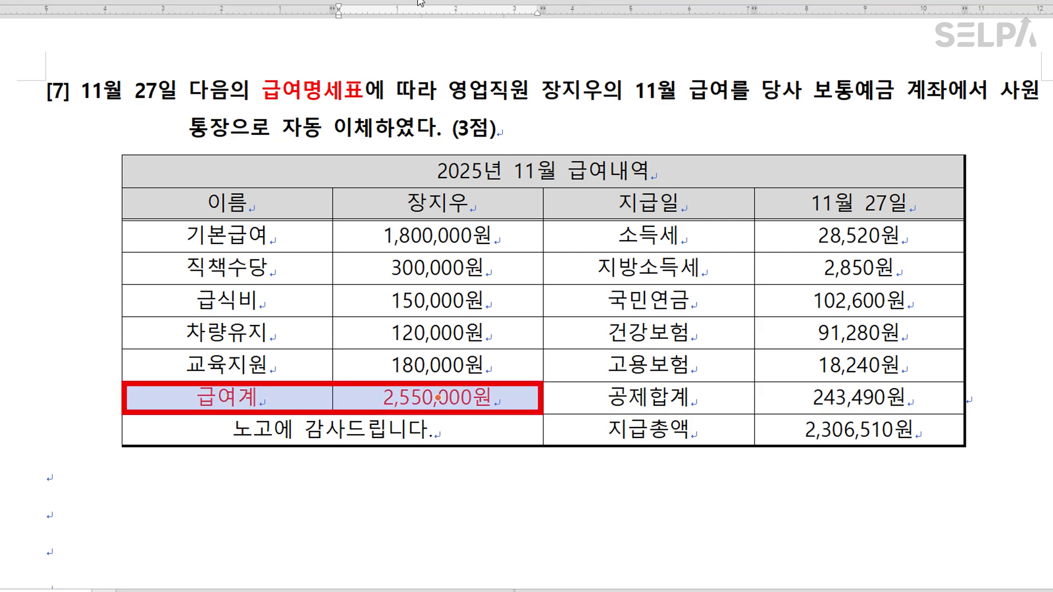
pyautogui.hotkey('ctrl', 'b')
pyautogui.moveTo(637, 404); pyautogui.dragTo(875, 397)
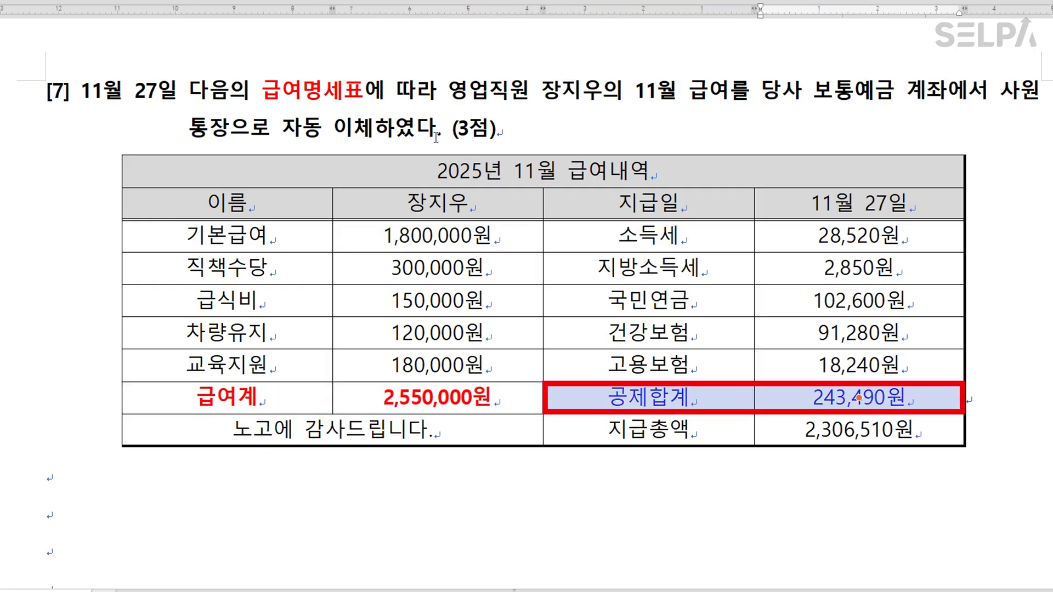
pyautogui.hotkey('ctrl', 'm')
pyautogui.press('b')
pyautogui.hotkey('ctrl', 'b')
pyautogui.moveTo(658, 435); pyautogui.dragTo(852, 435)
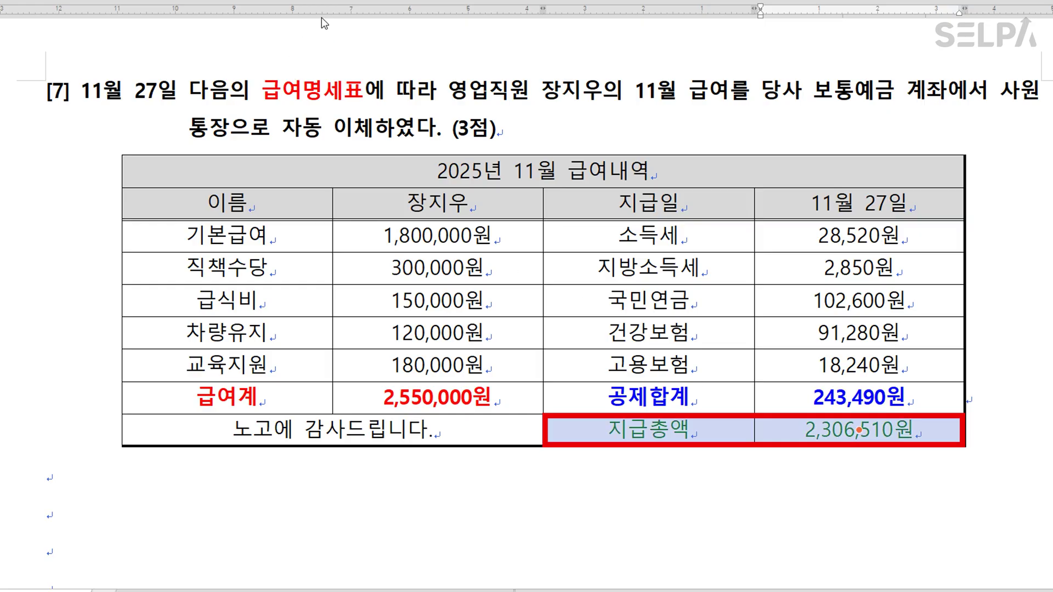
pyautogui.hotkey('ctrl', 'm')
pyautogui.press('g')
pyautogui.hotkey('ctrl', 'b')
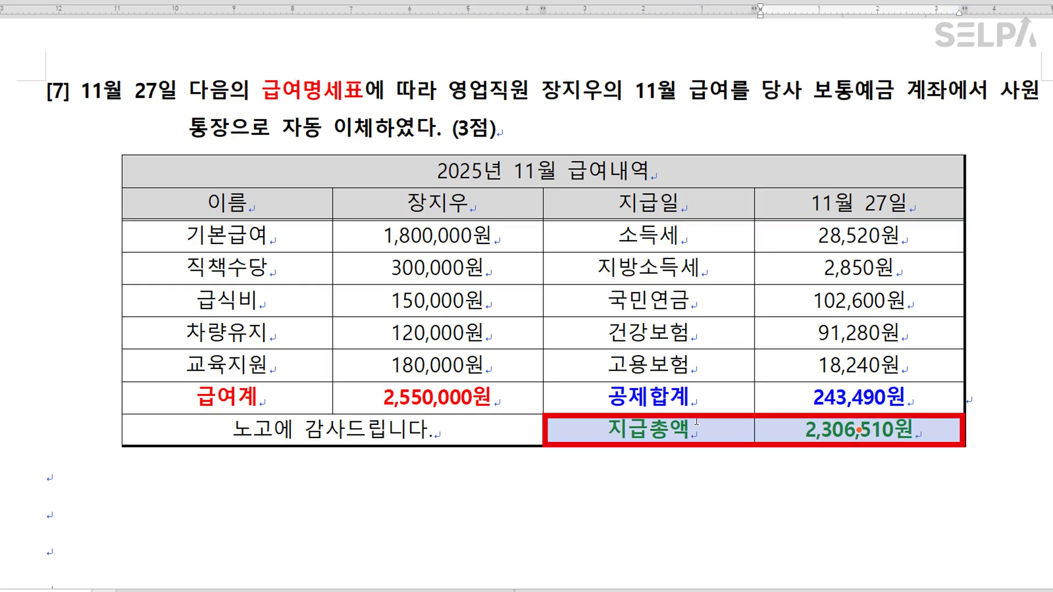
# Add a second line reading '차인 지급액' under 지급총액 in its cell.
pyautogui.click(697, 428)
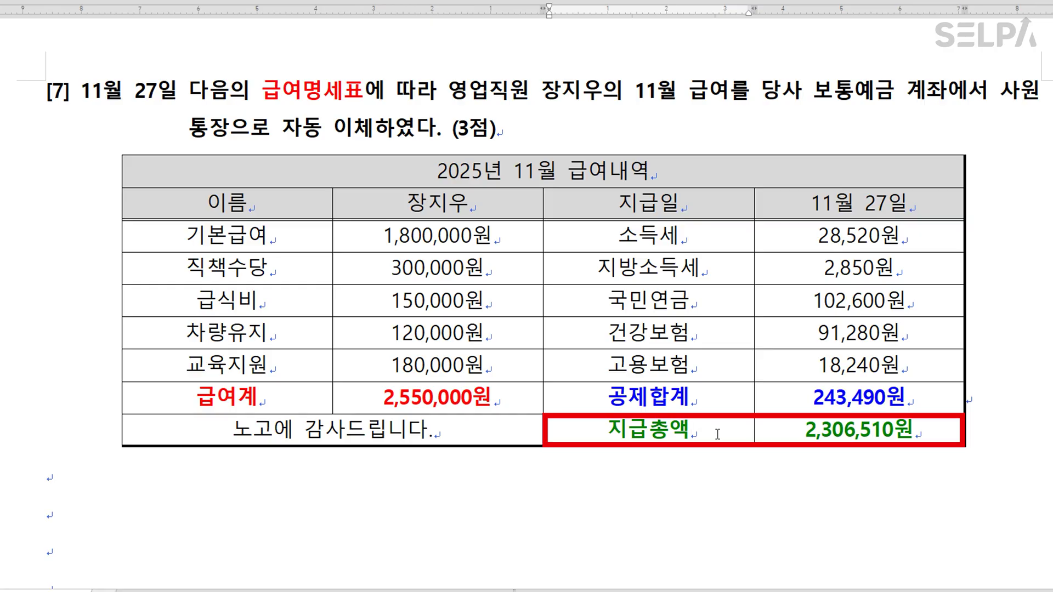
pyautogui.press('Return')
pyautogui.write('차인')
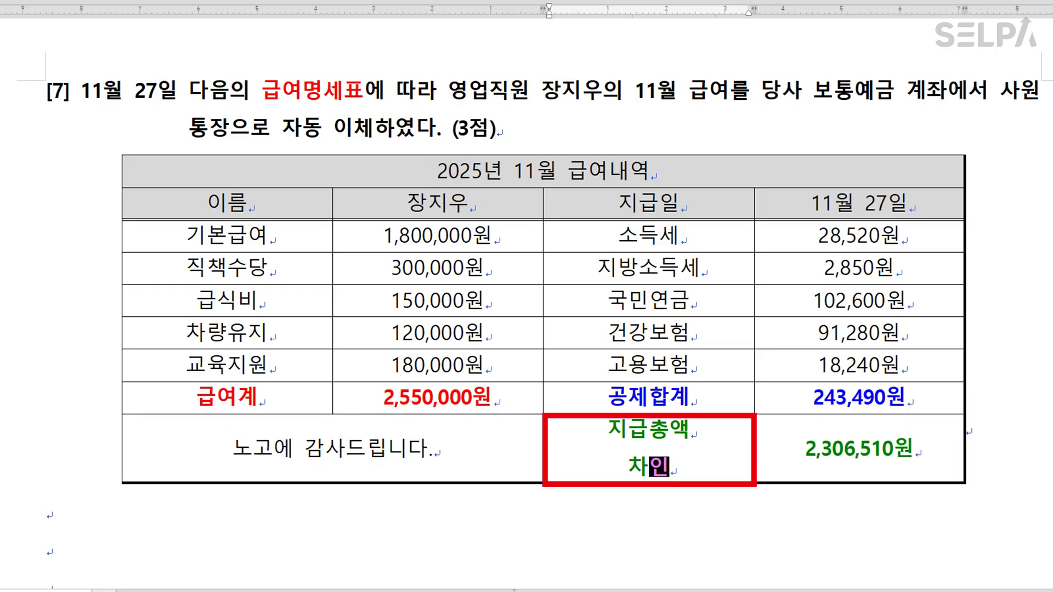
pyautogui.write(' 지급액')
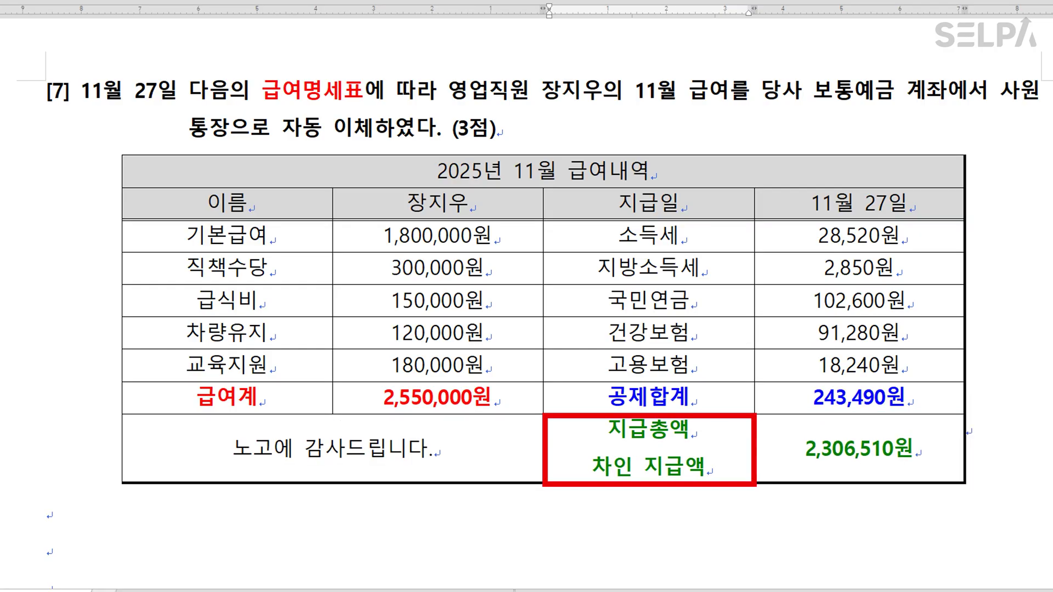
pyautogui.click(718, 455)
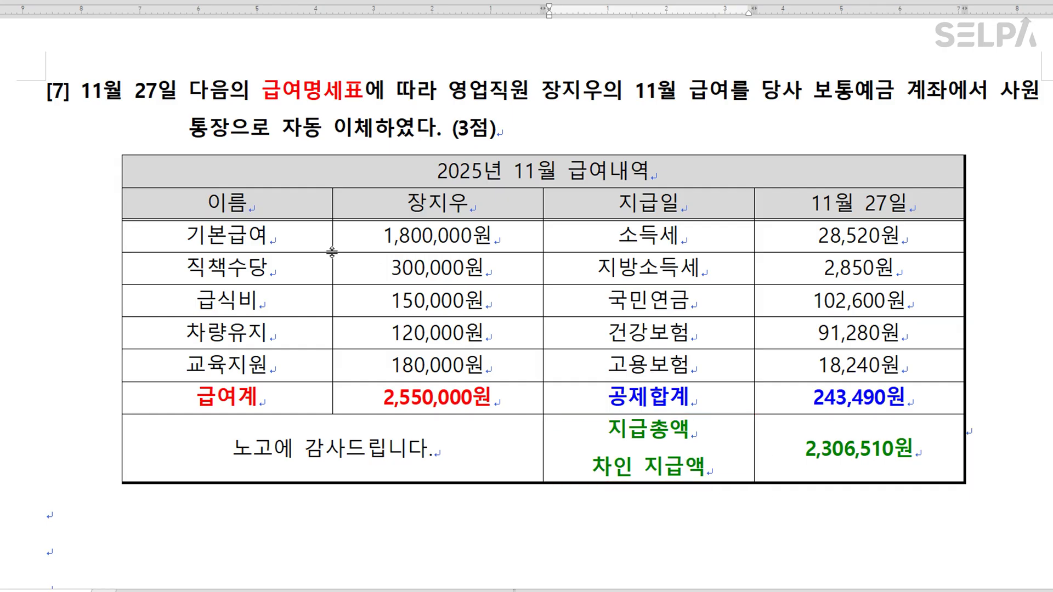
pyautogui.click(270, 268)
pyautogui.click(267, 297)
pyautogui.click(271, 330)
# Shorten 급여계 to 급여, and label 공제합계 '> 예수금' and 지급총액 '> 보통예금'.
pyautogui.click(285, 379)
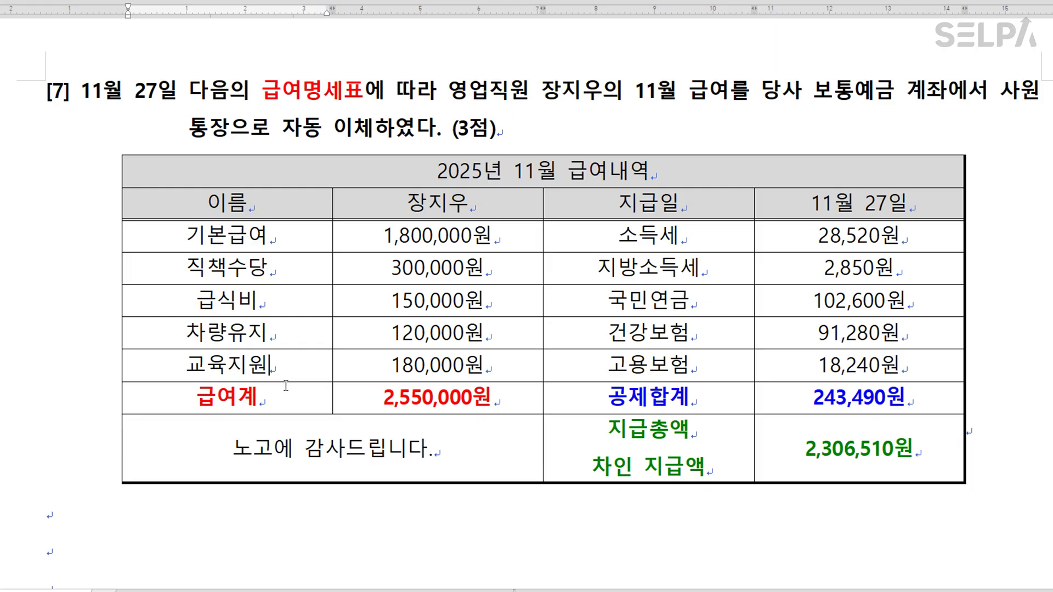
pyautogui.click(286, 396)
pyautogui.press('BackSpace')
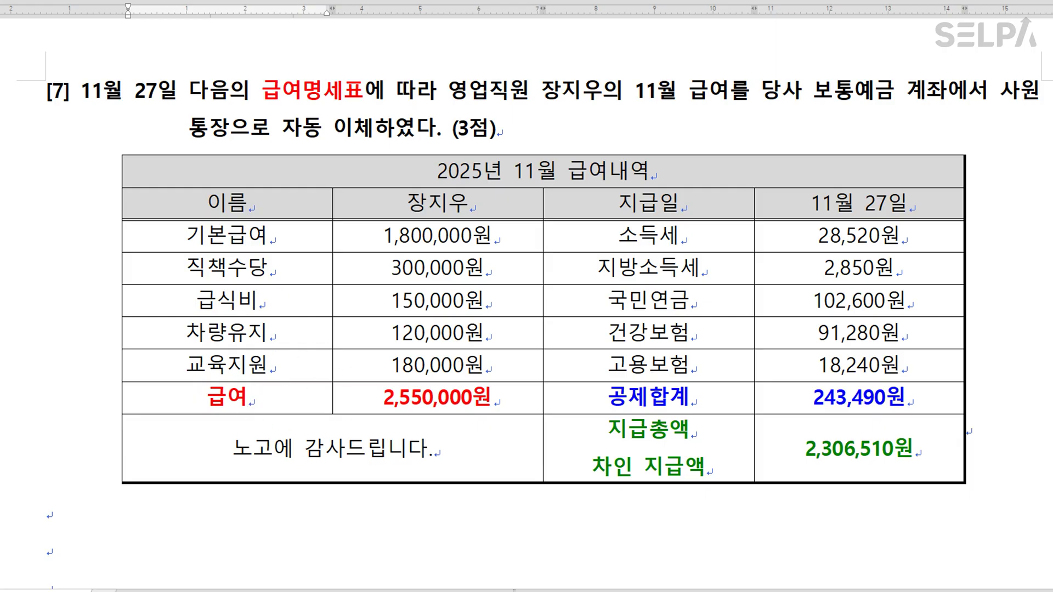
pyautogui.click(694, 398)
pyautogui.write('> 예수금')
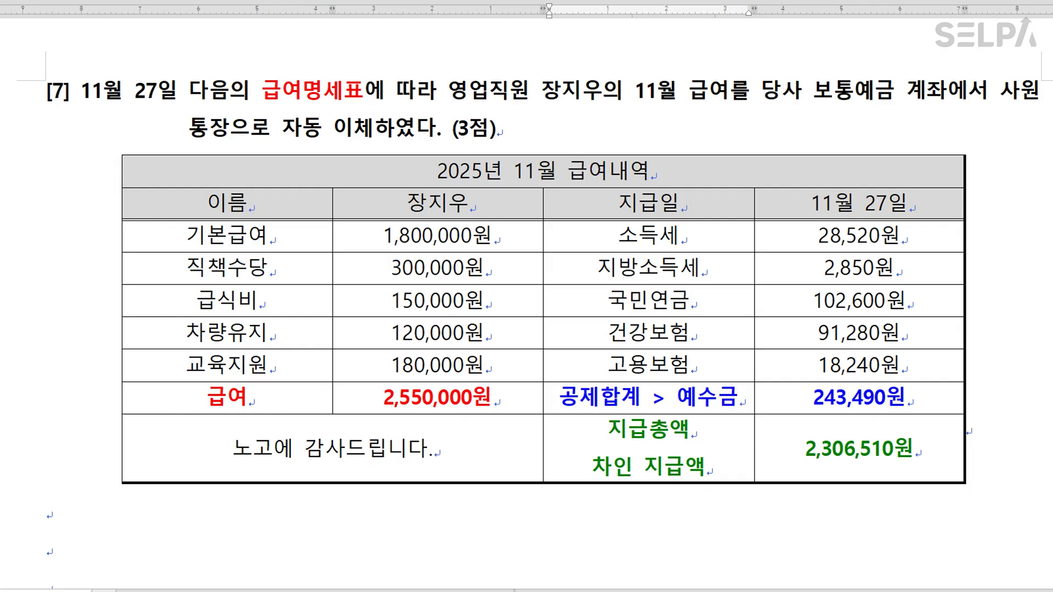
pyautogui.click(702, 431)
pyautogui.write('> 보통예금')
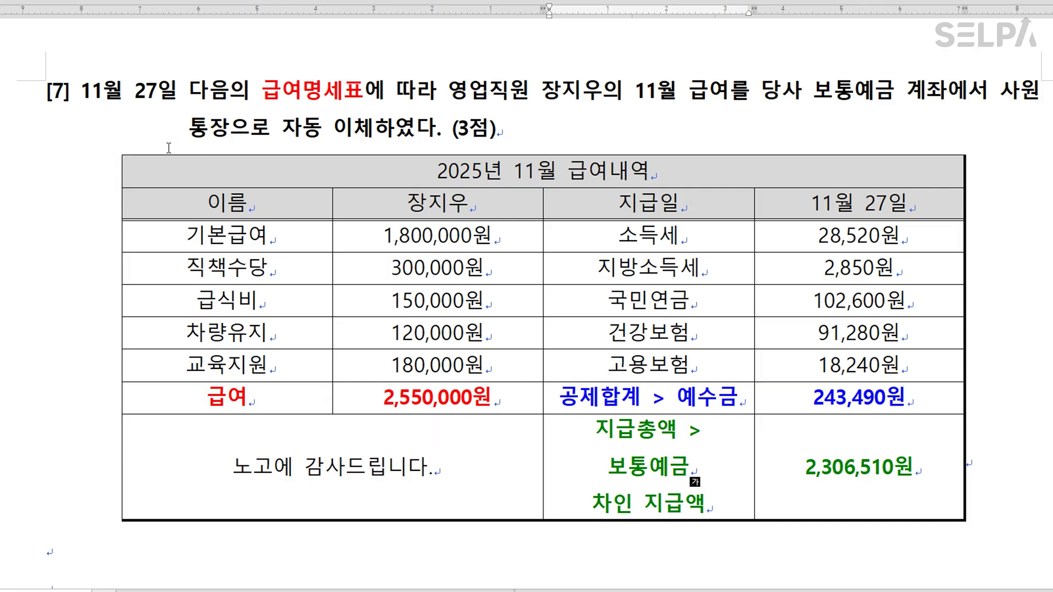
pyautogui.scroll(-2, 186, 157)
pyautogui.scroll(-4, 526, 296)
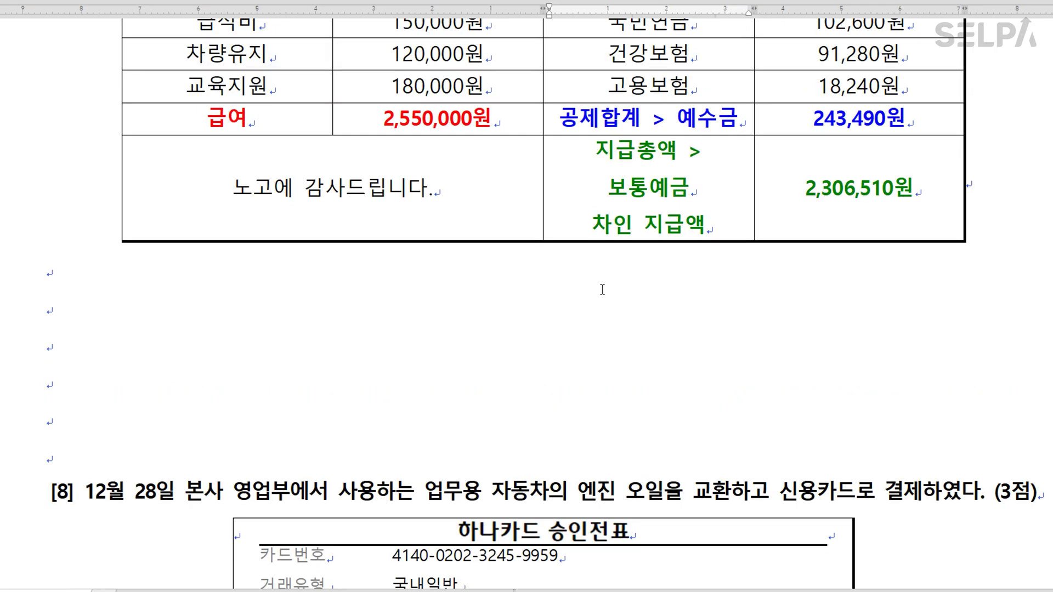
# Start an 11월 27일 voucher debiting 0801 급여 2,550,000.
pyautogui.hotkey('alt', 'Tab')
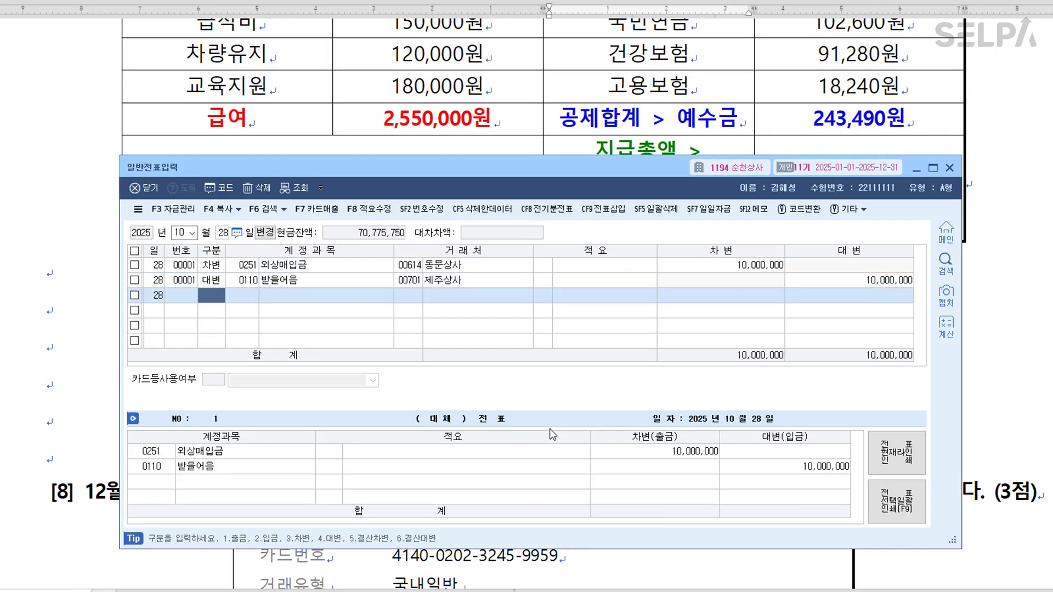
pyautogui.write('11')
pyautogui.press('Return')
pyautogui.write('3')
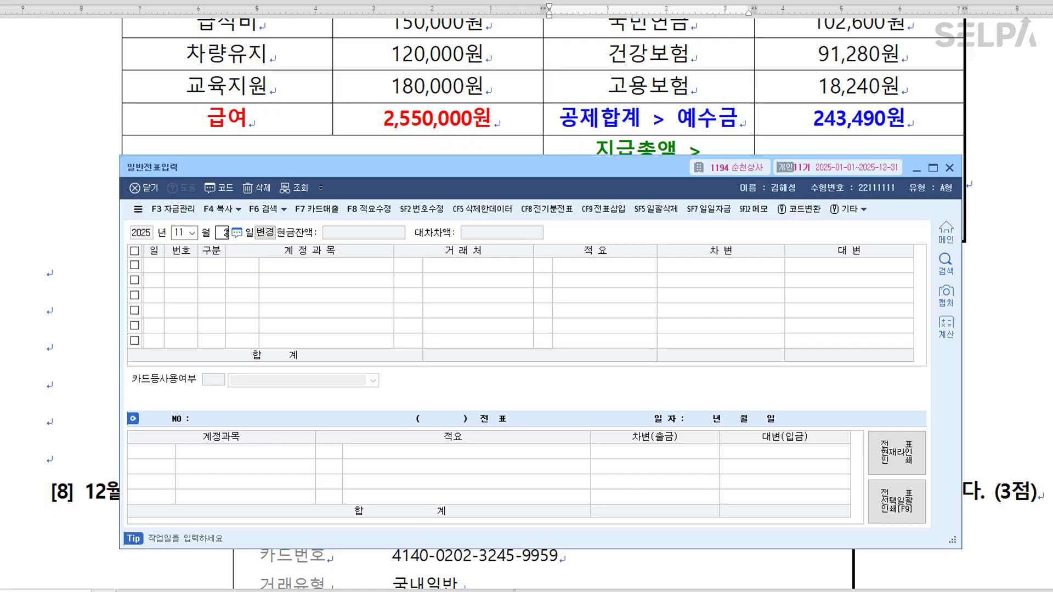
pyautogui.write('7')
pyautogui.press('Return')
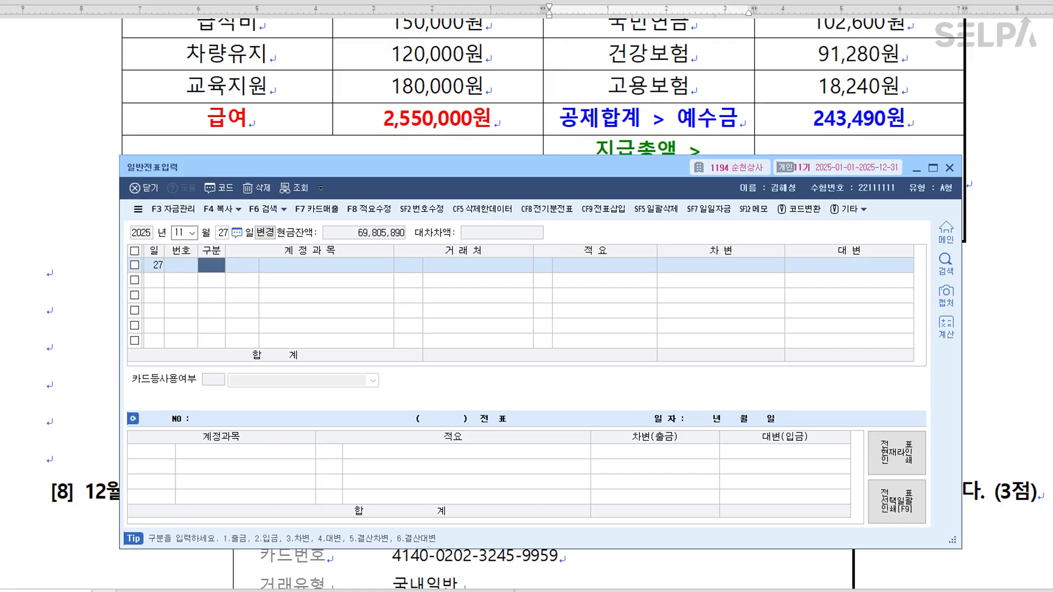
pyautogui.write('3')
pyautogui.press('Return')
pyautogui.write('급여')
pyautogui.press('Return')
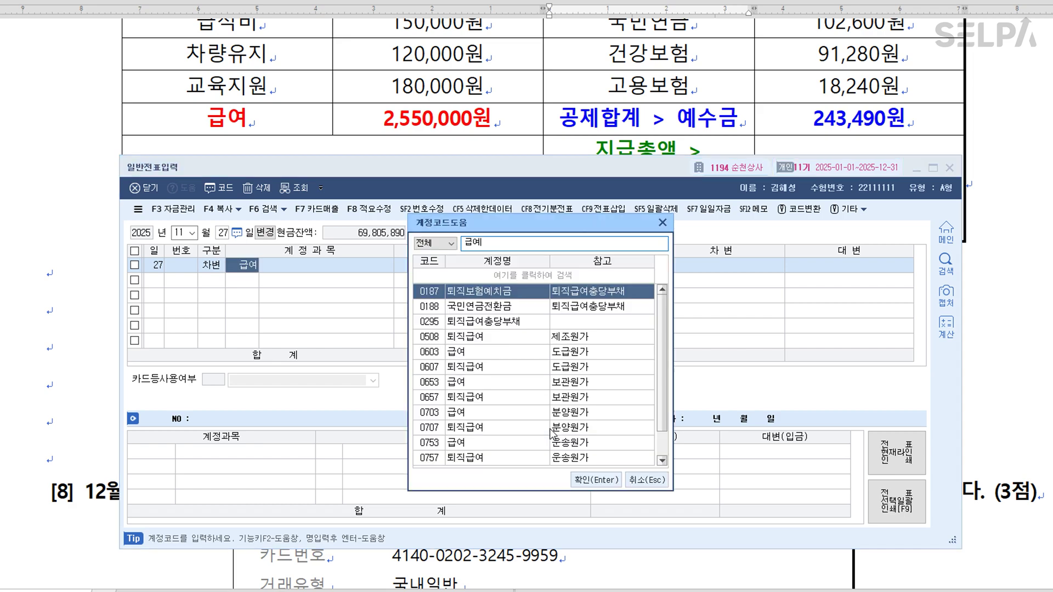
pyautogui.press('Down')
pyautogui.press('Down')
pyautogui.press('Down')
pyautogui.press('Down')
pyautogui.press('Down')
pyautogui.press('Down')
pyautogui.press('Down')
pyautogui.press('Down')
pyautogui.press('Down')
pyautogui.press('Down')
pyautogui.press('Down')
pyautogui.press('Down')
pyautogui.press('Down')
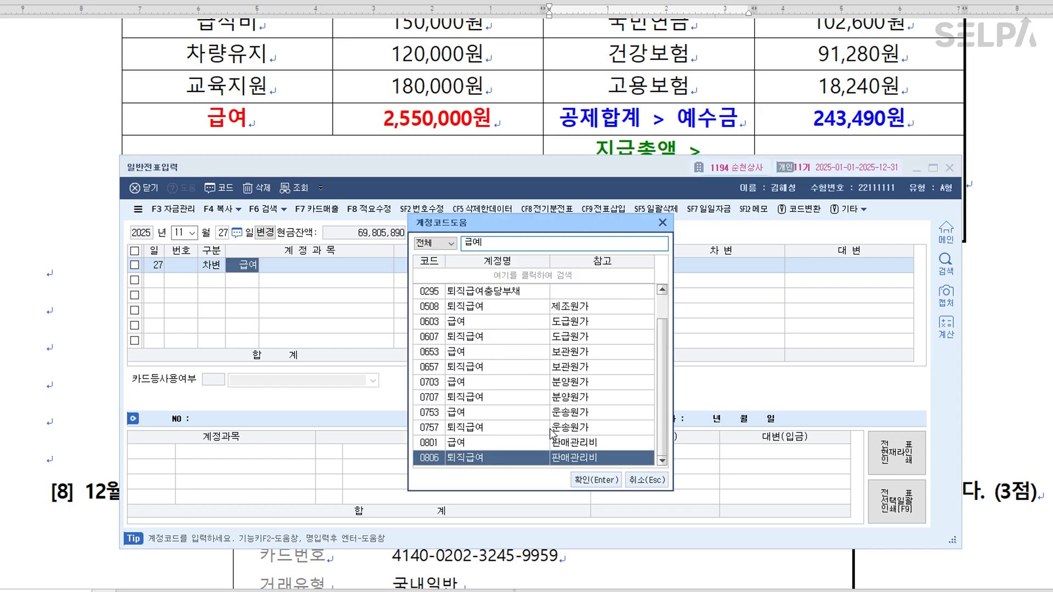
pyautogui.press('Up')
pyautogui.press('Return')
pyautogui.press('Return')
pyautogui.press('Return')
pyautogui.press('Return')
pyautogui.write('2550000')
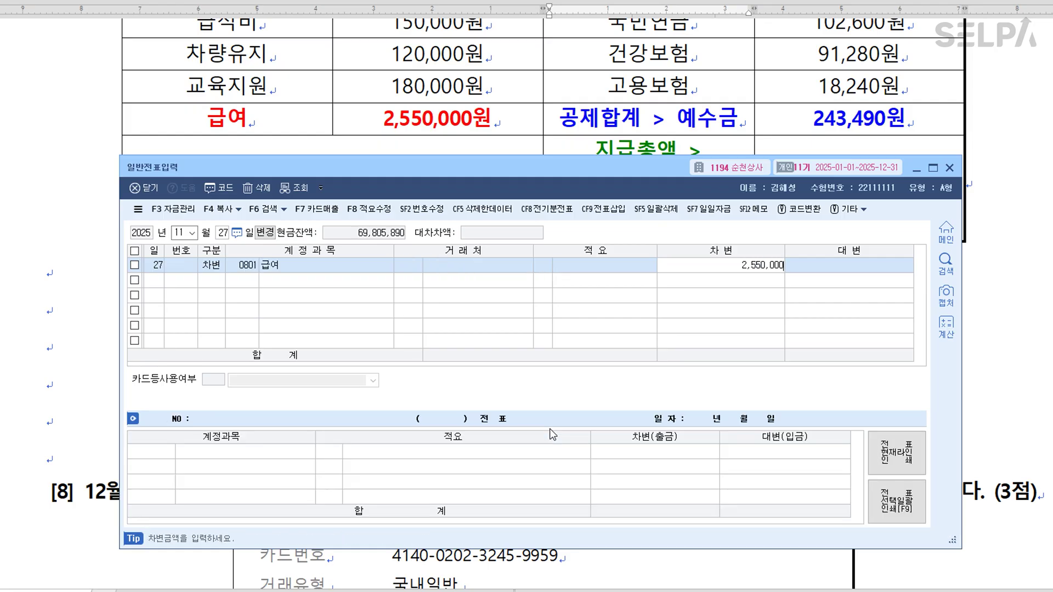
pyautogui.press('Return')
# Credit 0254 예수금 243,490 and put the remaining 2,306,510 on 0103 보통예금.
pyautogui.write('0254')
pyautogui.press('Return')
pyautogui.press('Return')
pyautogui.press('Return')
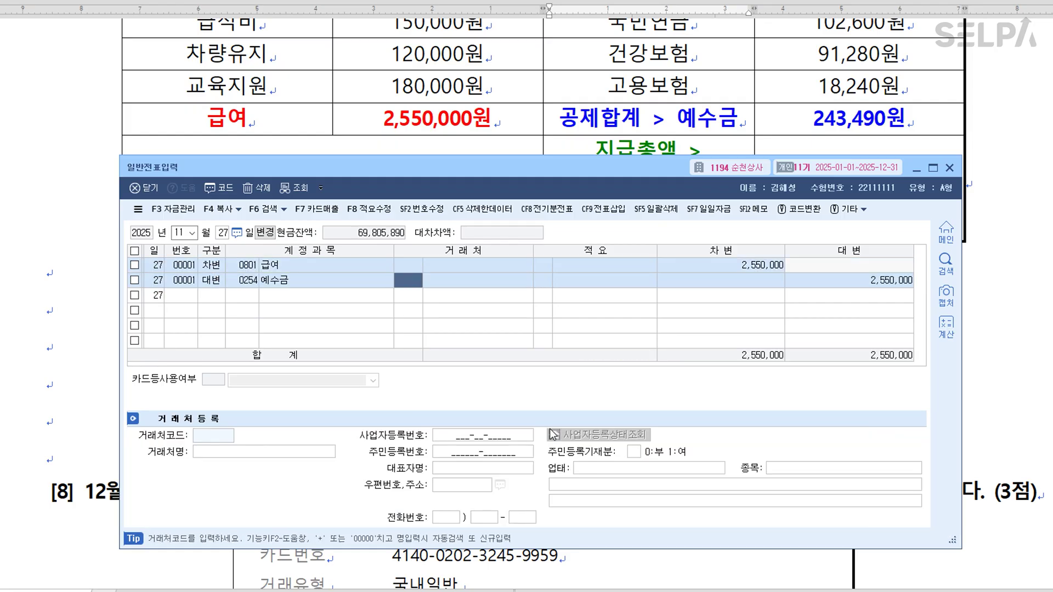
pyautogui.write('243490')
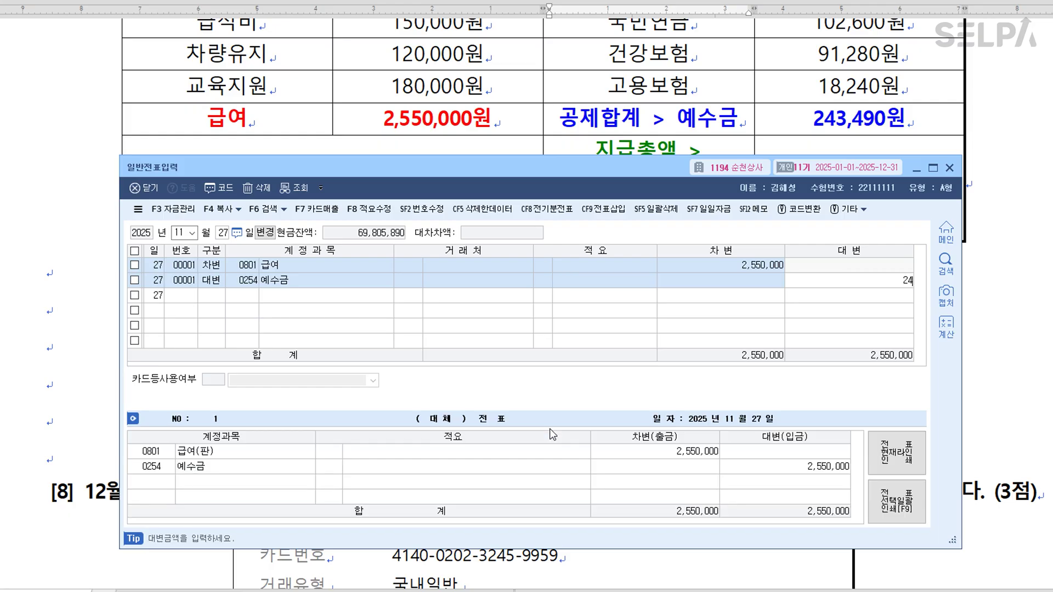
pyautogui.press('Return')
pyautogui.write('490')
pyautogui.press('Return')
pyautogui.write('0103')
pyautogui.press('Return')
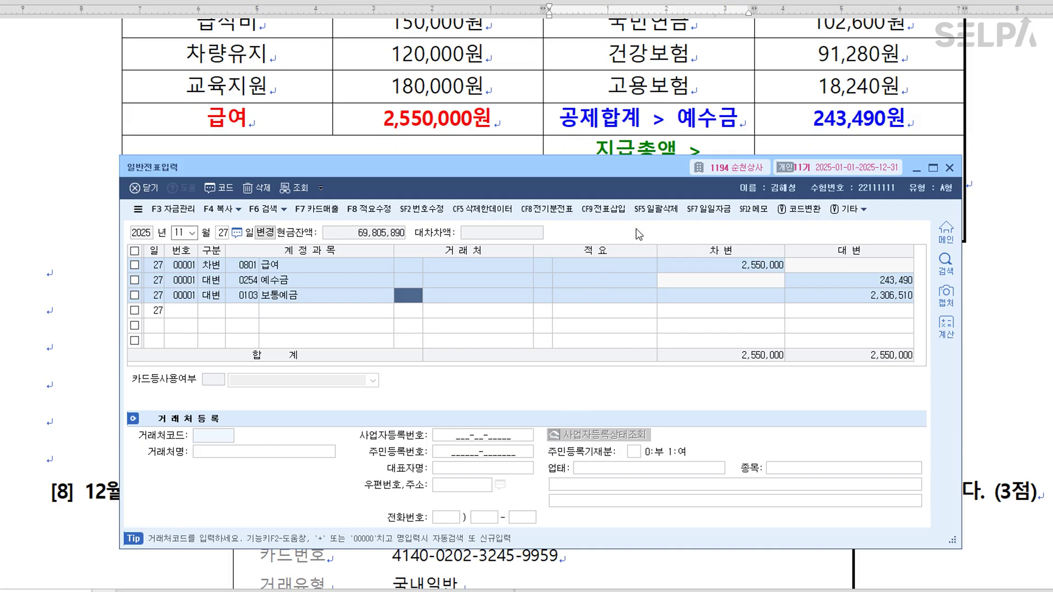
pyautogui.click(690, 125)
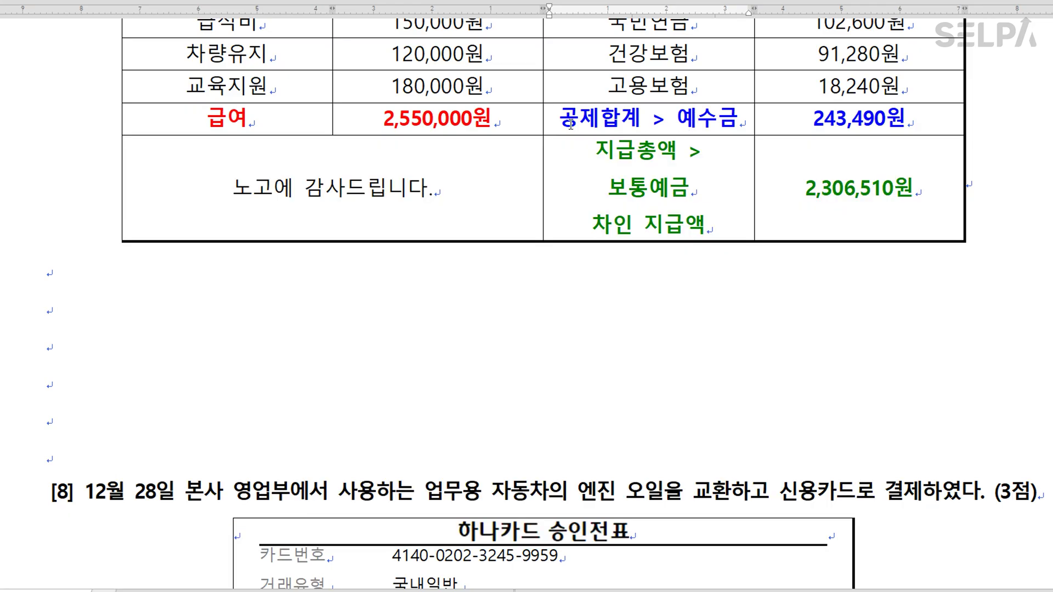
# Colour 엔진 오일을 교환 red in problem [8] and add '>> 차량유지비' after it.
pyautogui.moveTo(559, 121); pyautogui.dragTo(742, 122)
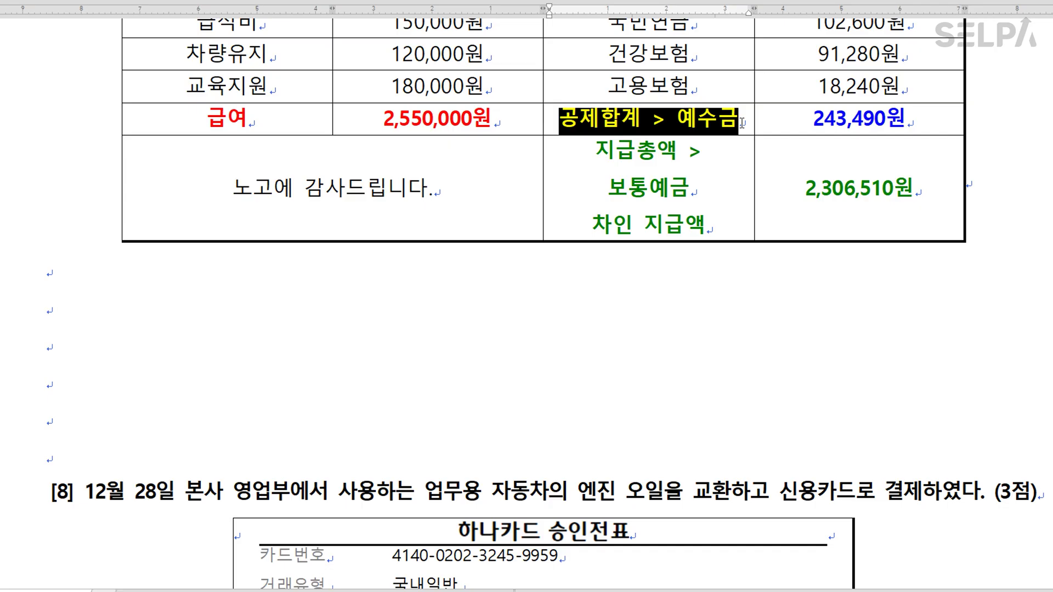
pyautogui.click(736, 179)
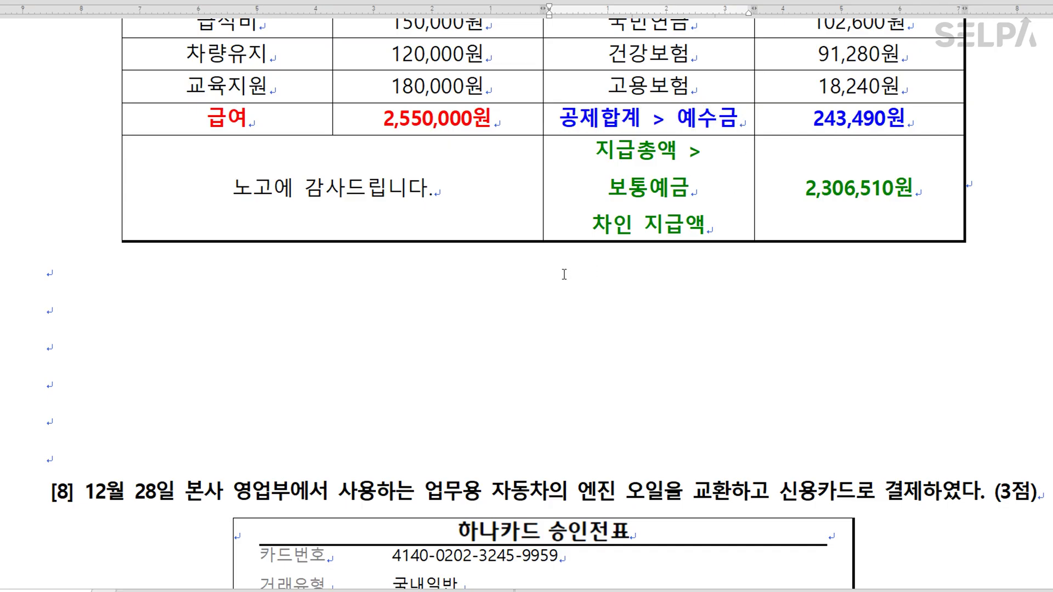
pyautogui.scroll(-8, 565, 274)
pyautogui.scroll(2, 572, 273)
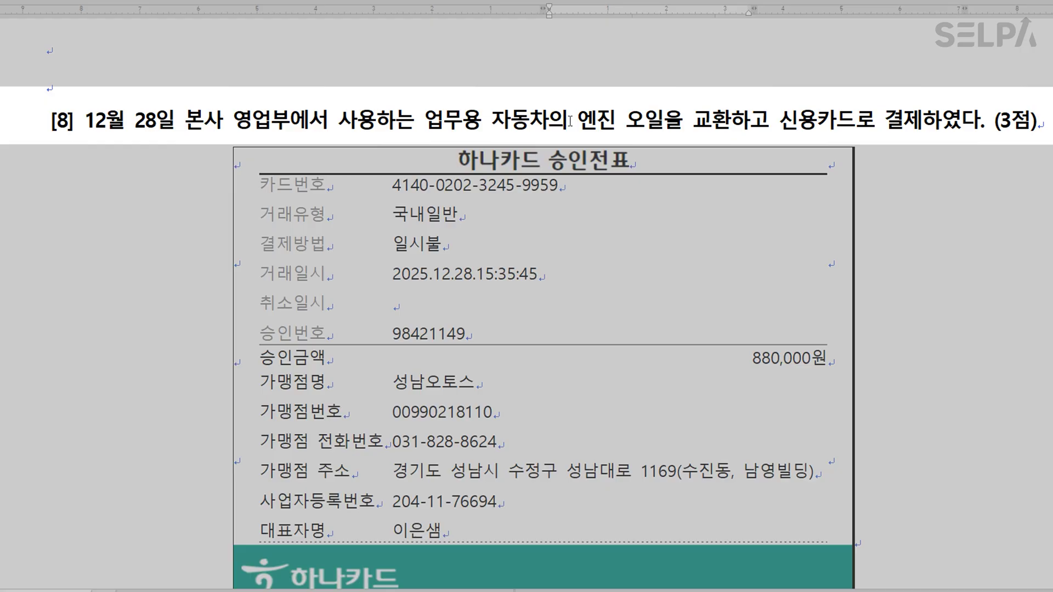
pyautogui.moveTo(577, 120); pyautogui.dragTo(726, 123)
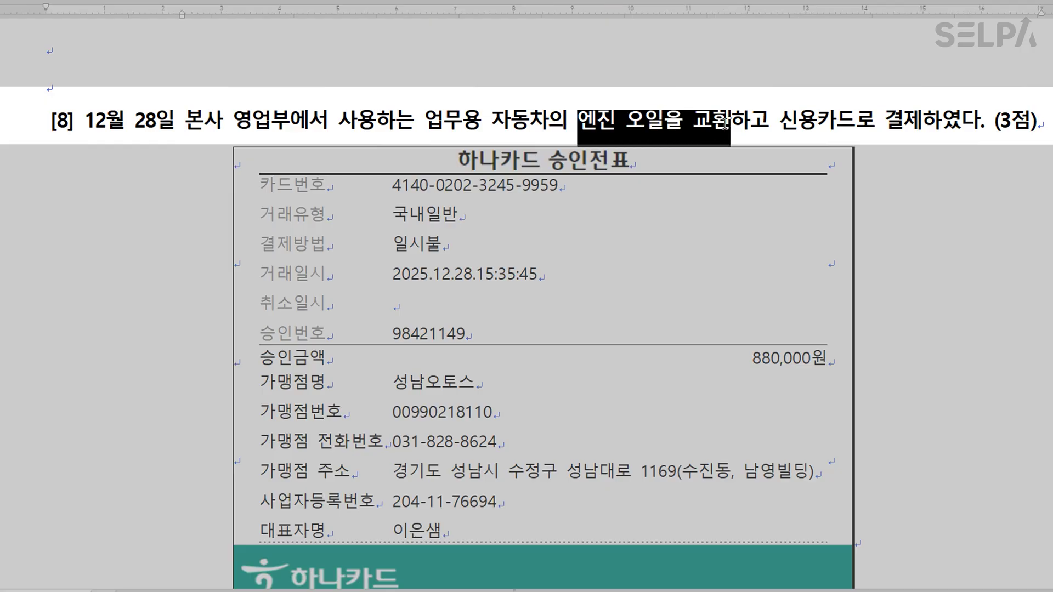
pyautogui.hotkey('ctrl', 'shift', 'r')
pyautogui.click(725, 123)
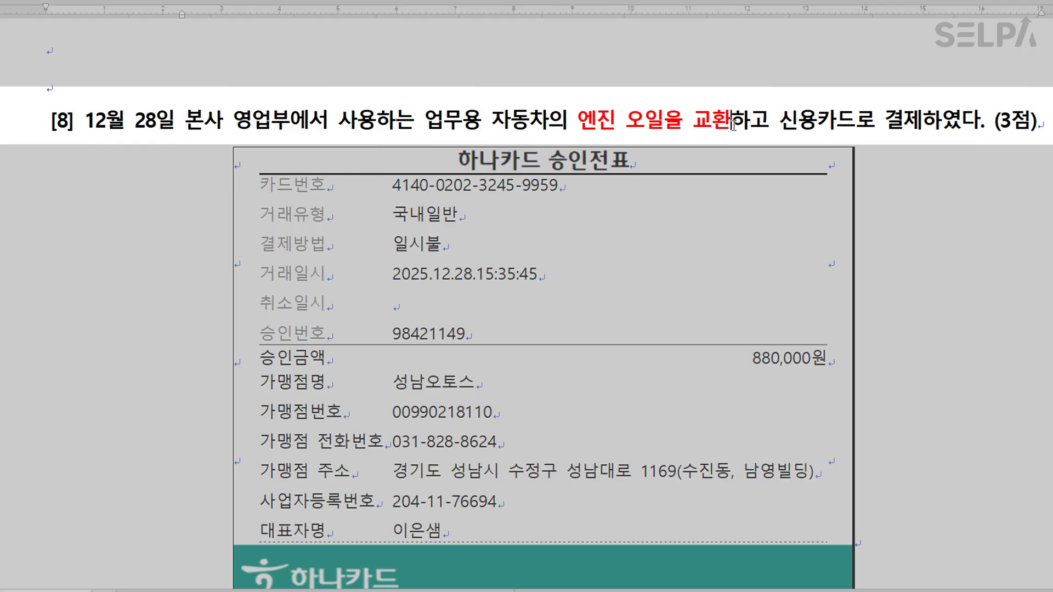
pyautogui.write('>> ')
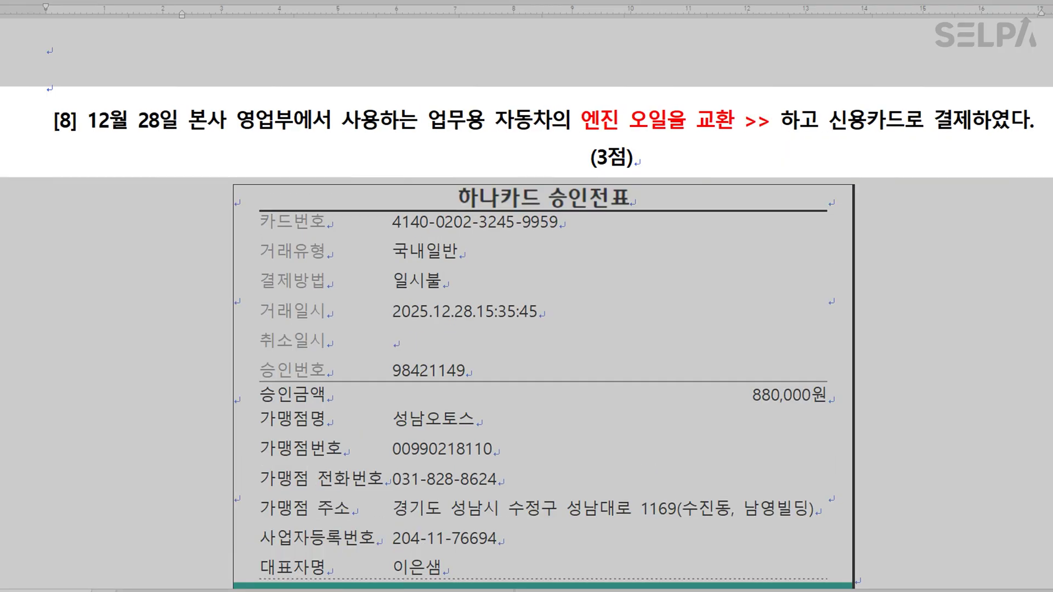
pyautogui.write('차량유집')
pyautogui.write('비')
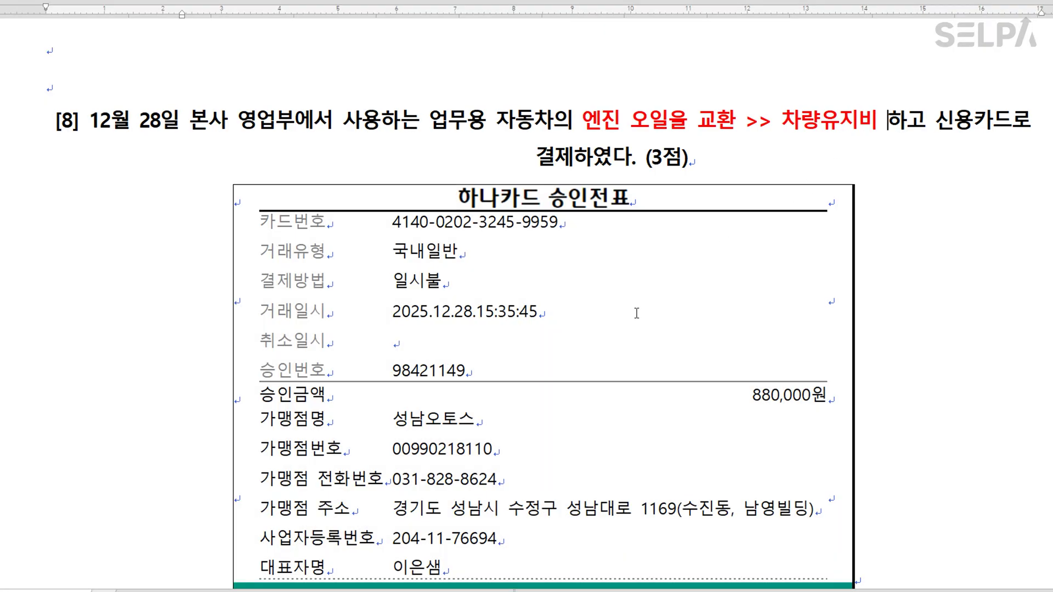
# Highlight the 880,000원 approval amount in yellow.
pyautogui.click(837, 397)
pyautogui.doubleClick(833, 399)
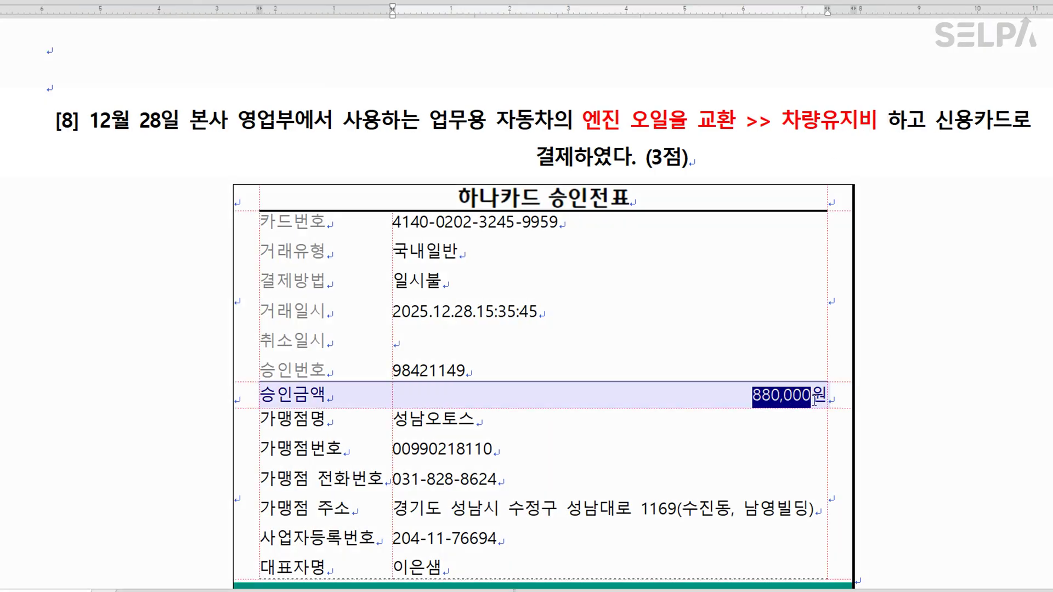
pyautogui.click(822, 400)
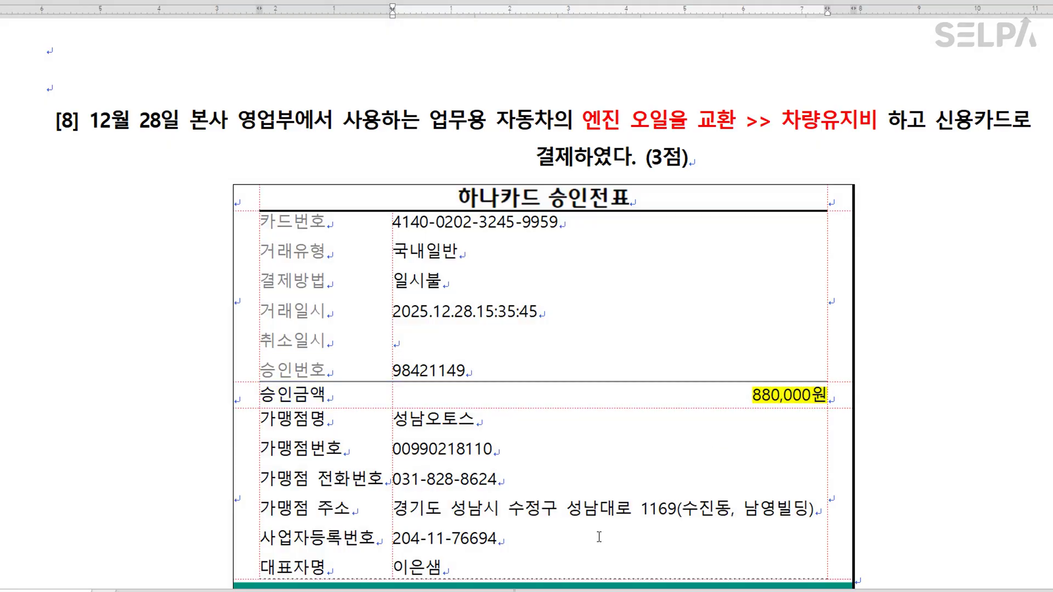
pyautogui.hotkey('alt', 'Tab')
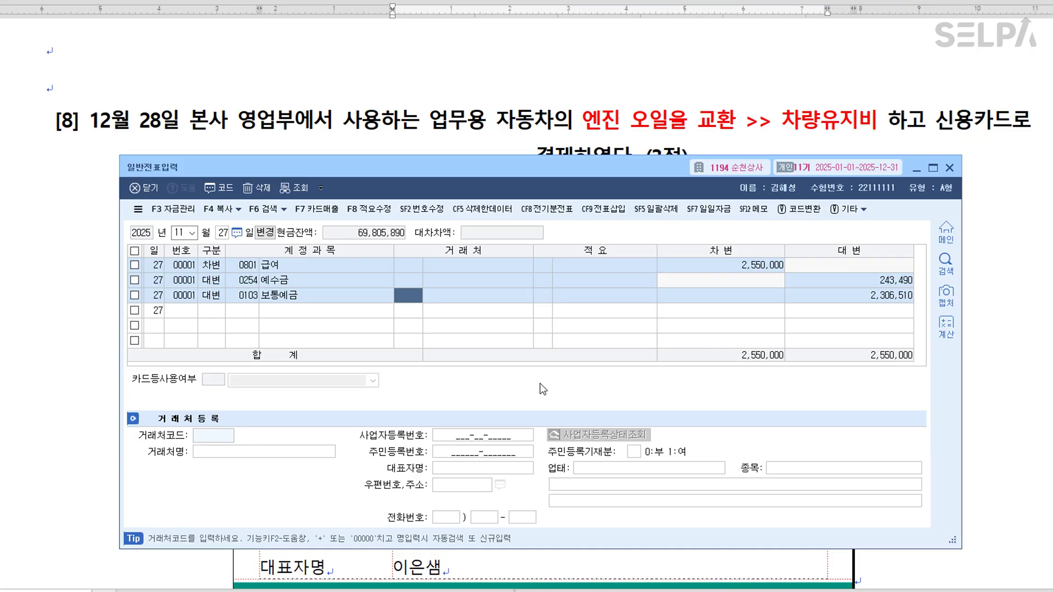
# Start a 12월 28일 voucher debiting 0822 차량유지비 880,000.
pyautogui.press('Down')
pyautogui.press('Escape')
pyautogui.press('Escape')
pyautogui.write('12')
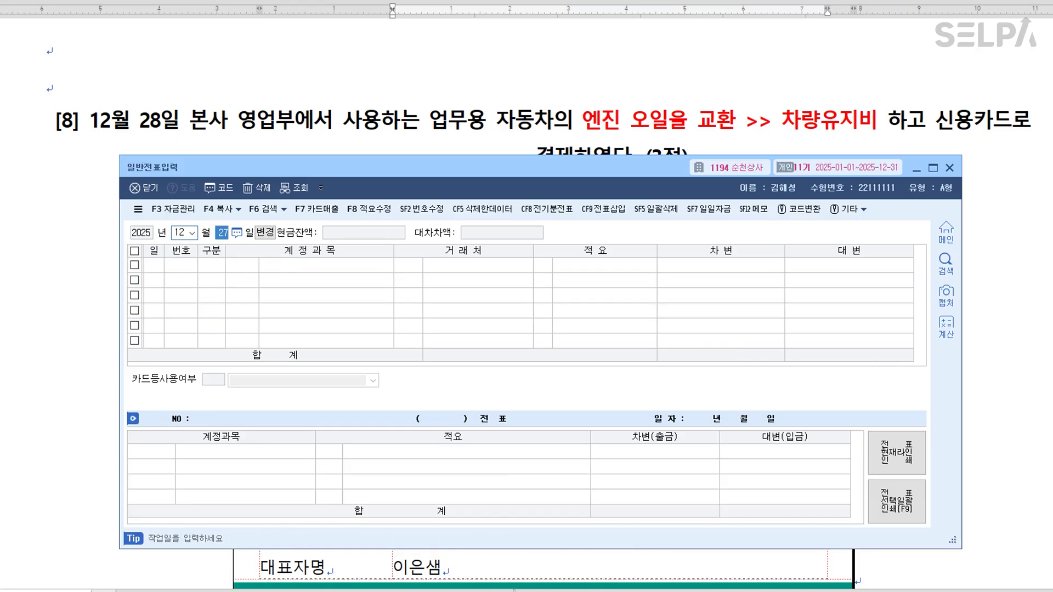
pyautogui.write('283')
pyautogui.press('Return')
pyautogui.write('차량')
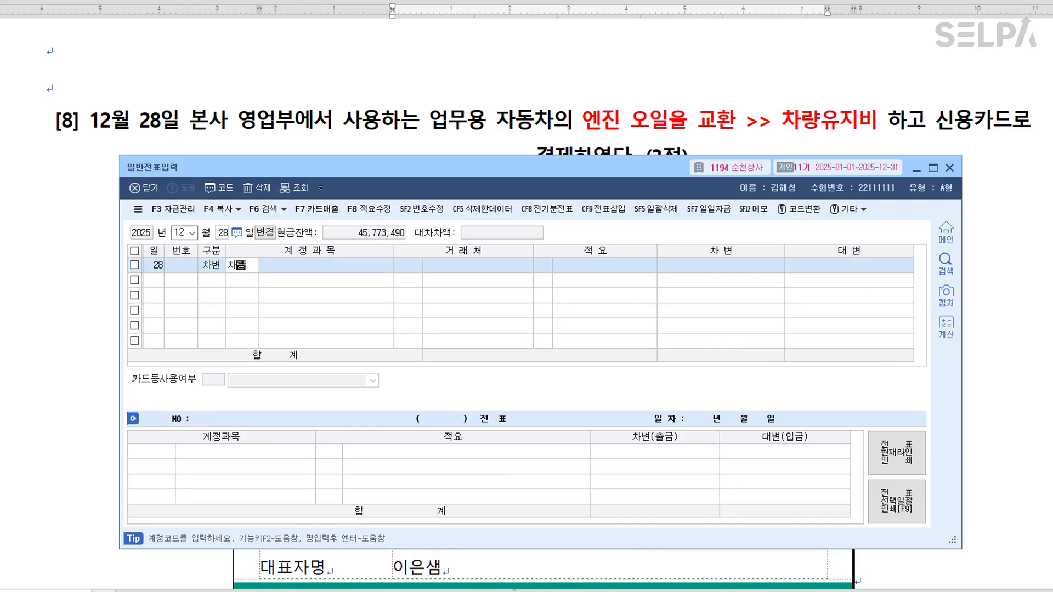
pyautogui.press('Return')
pyautogui.press('Down')
pyautogui.click(540, 383)
pyautogui.press('Down')
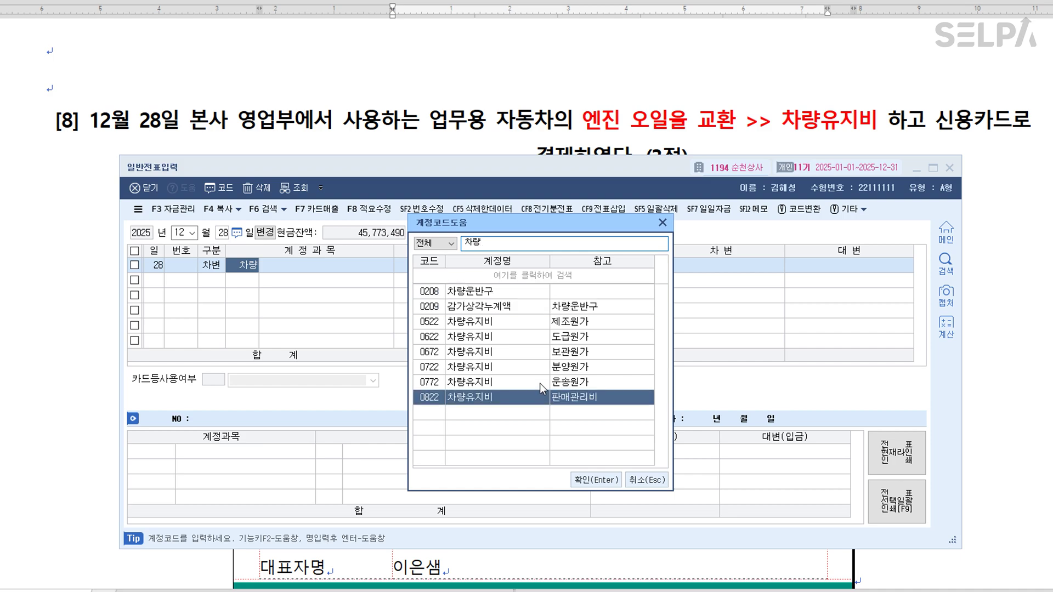
pyautogui.press('Return')
pyautogui.press('Return')
# Credit 0253 미지급금 880,000 with 하나카드 as the client.
pyautogui.press('Return')
pyautogui.write('880,000')
pyautogui.press('Return')
pyautogui.write('4')
pyautogui.press('Return')
pyautogui.write('253')
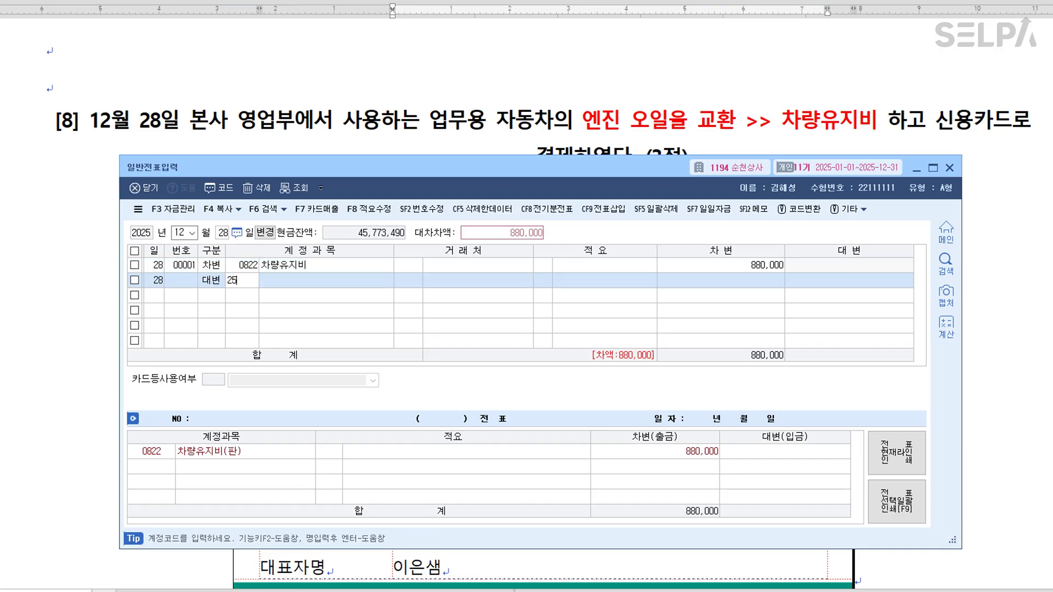
pyautogui.press('Return')
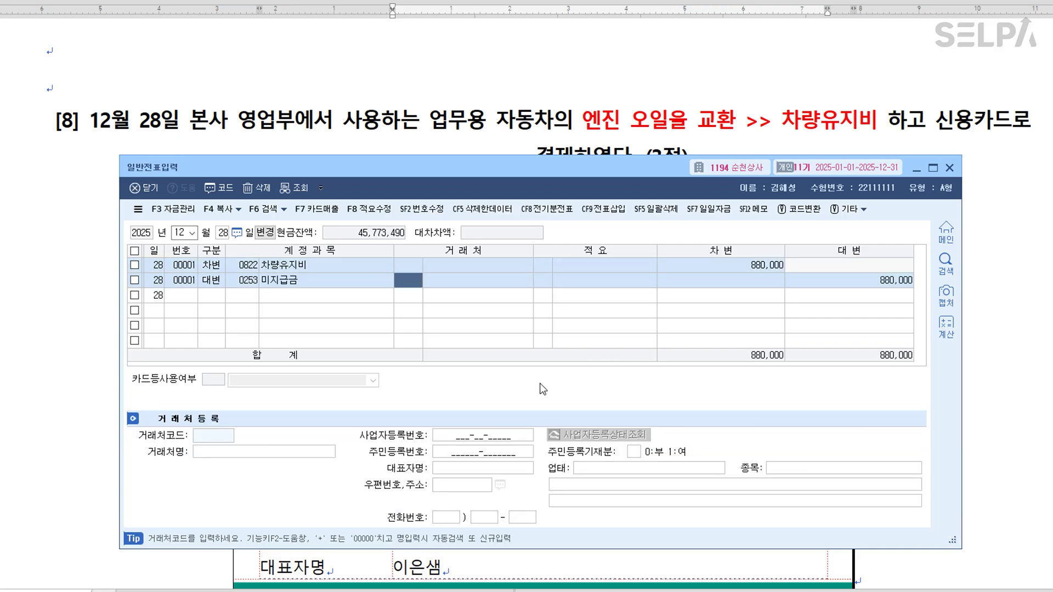
pyautogui.write('하나')
pyautogui.press('Return')
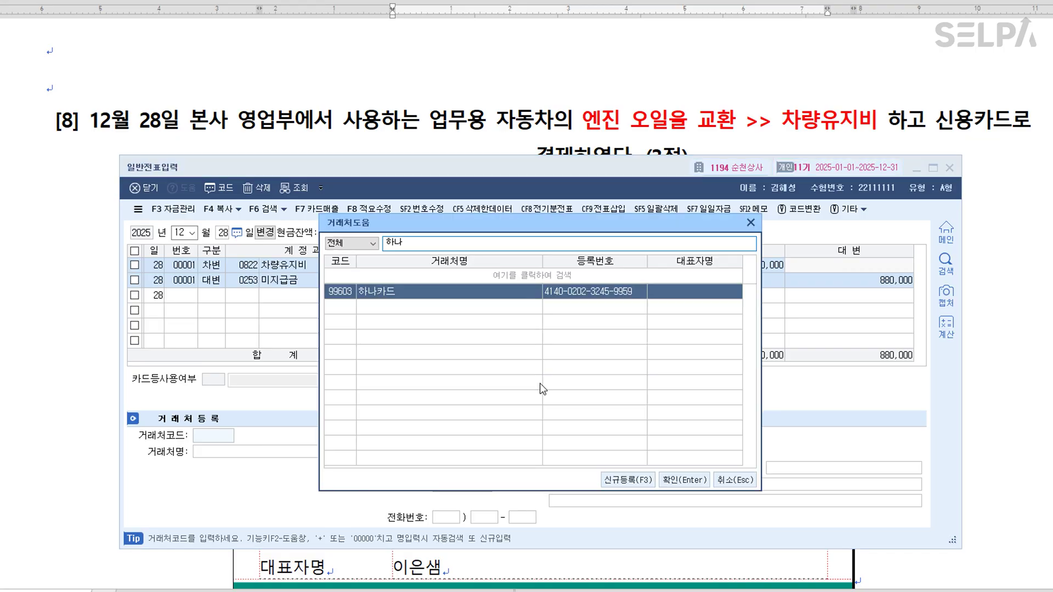
pyautogui.press('Return')
pyautogui.press('Return')
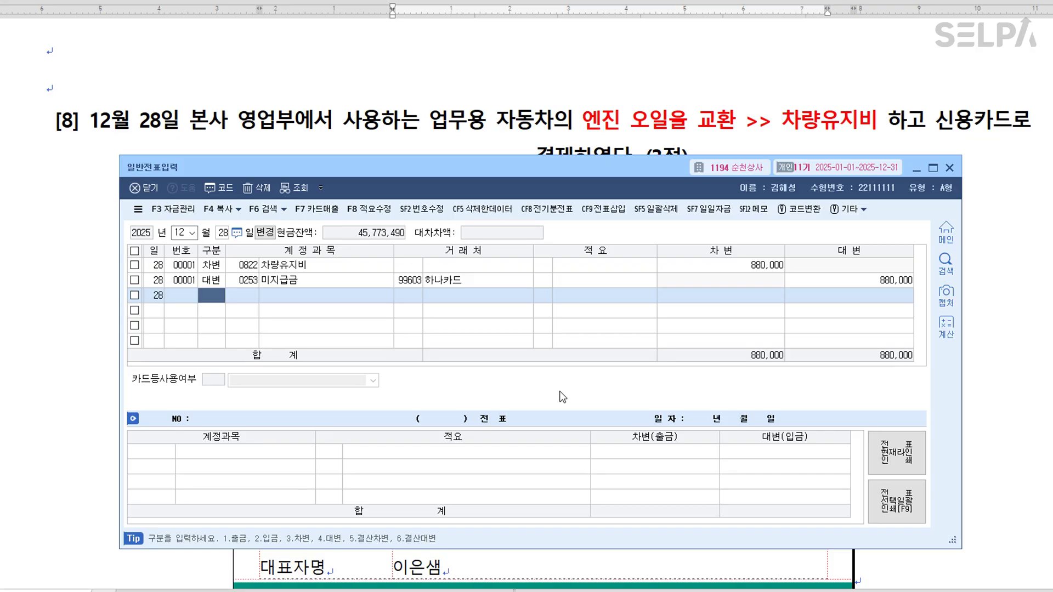
pyautogui.moveTo(582, 171); pyautogui.dragTo(561, 524)
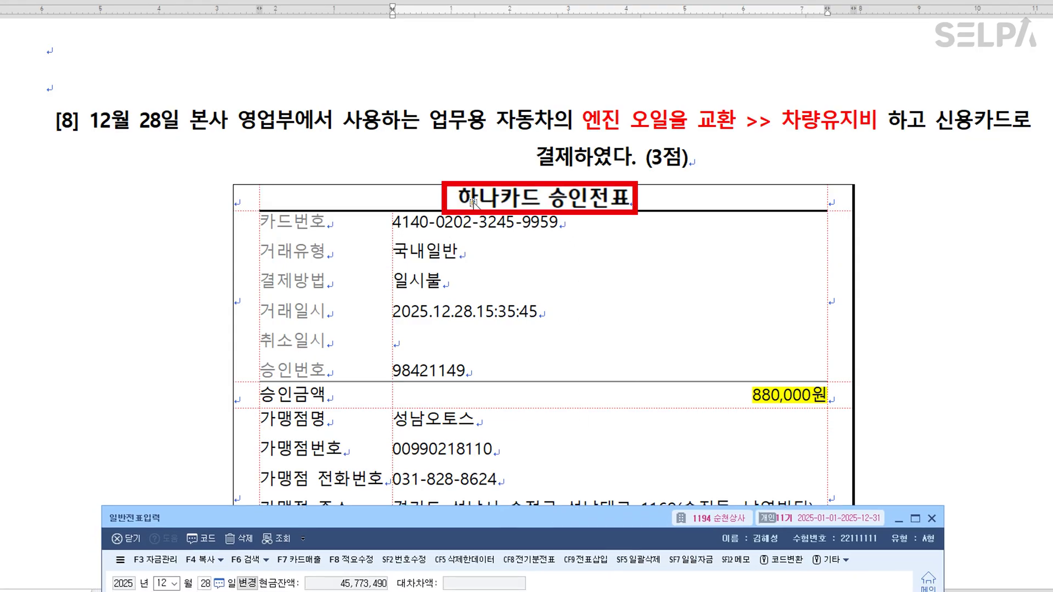
# Scroll to the 문제5 heading and colour 오류가 발견 blue.
pyautogui.hotkey('alt', 'Tab')
pyautogui.scroll(-5, 649, 291)
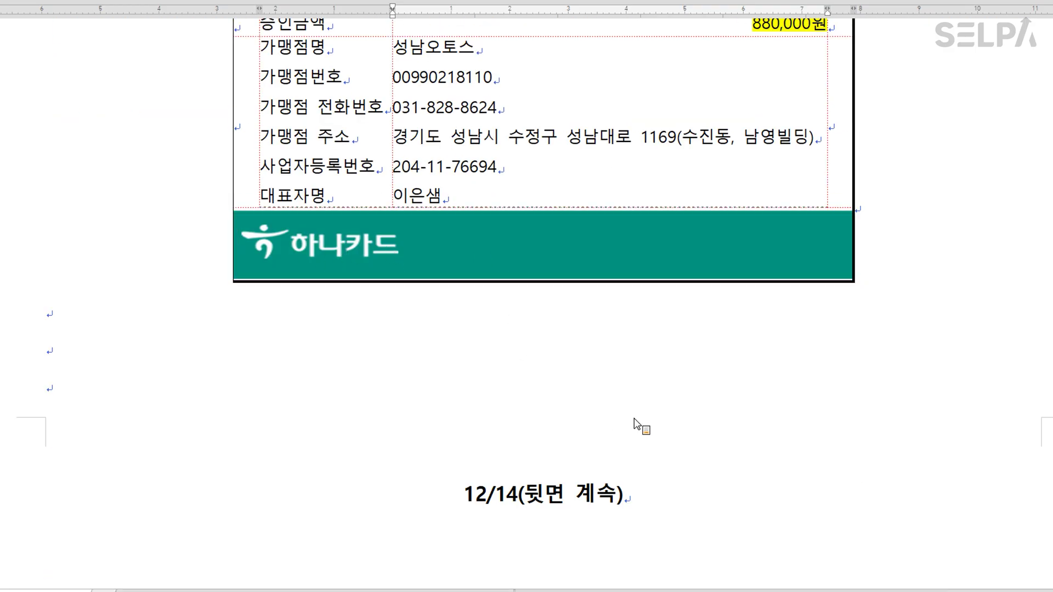
pyautogui.scroll(-12, 657, 420)
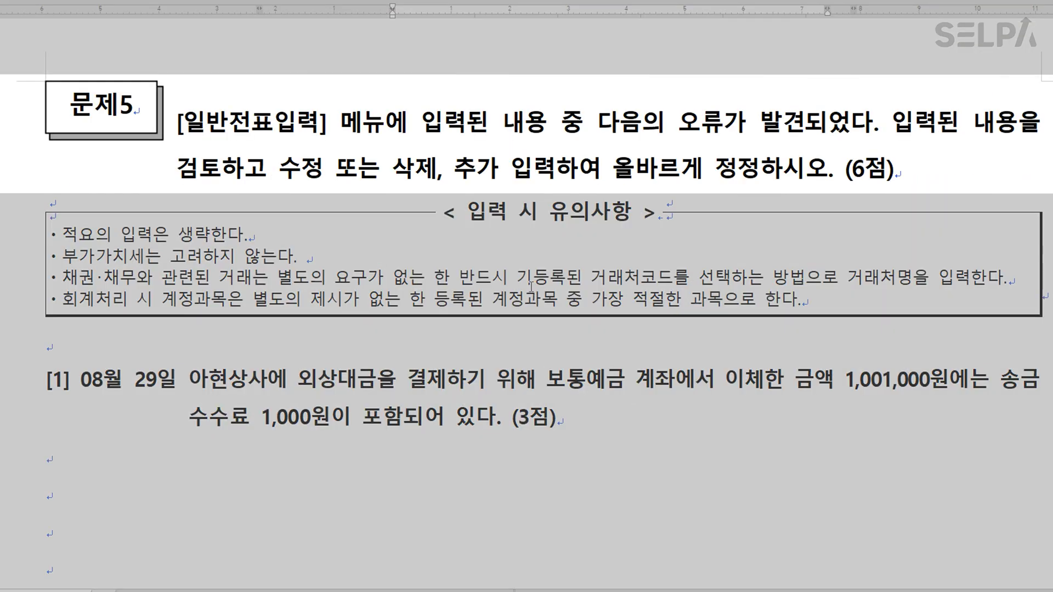
pyautogui.moveTo(680, 124); pyautogui.dragTo(799, 124)
pyautogui.hotkey('ctrl', 'm')
pyautogui.press('b')
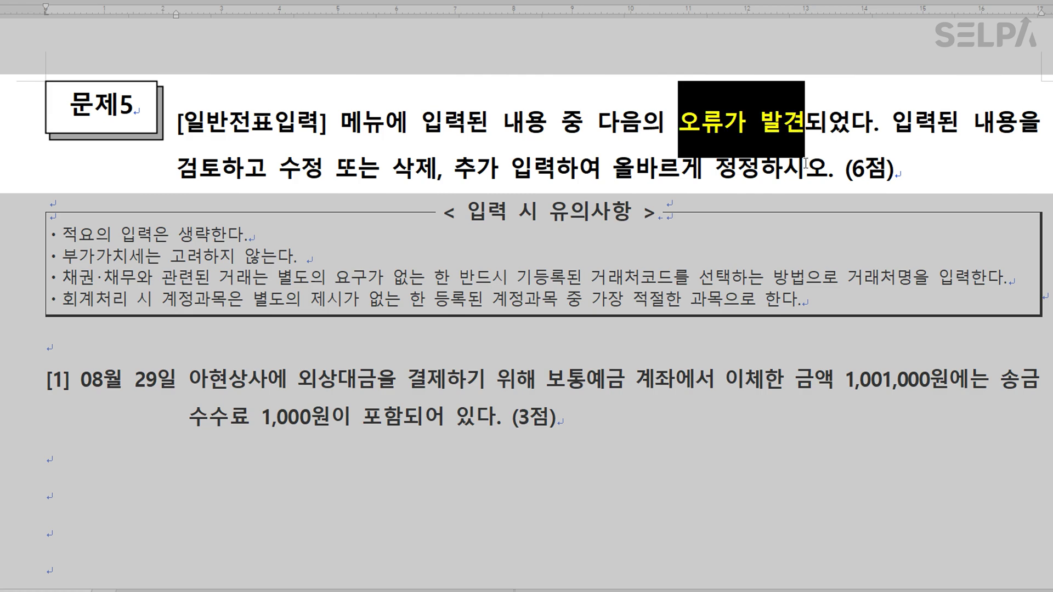
# Colour '수정 또는 삭제, 추가 입력' green and move on to problem [1]'s 1,001,000원 transfer.
pyautogui.click(805, 172)
pyautogui.moveTo(281, 167); pyautogui.dragTo(554, 173)
pyautogui.hotkey('ctrl', 'm')
pyautogui.press('g')
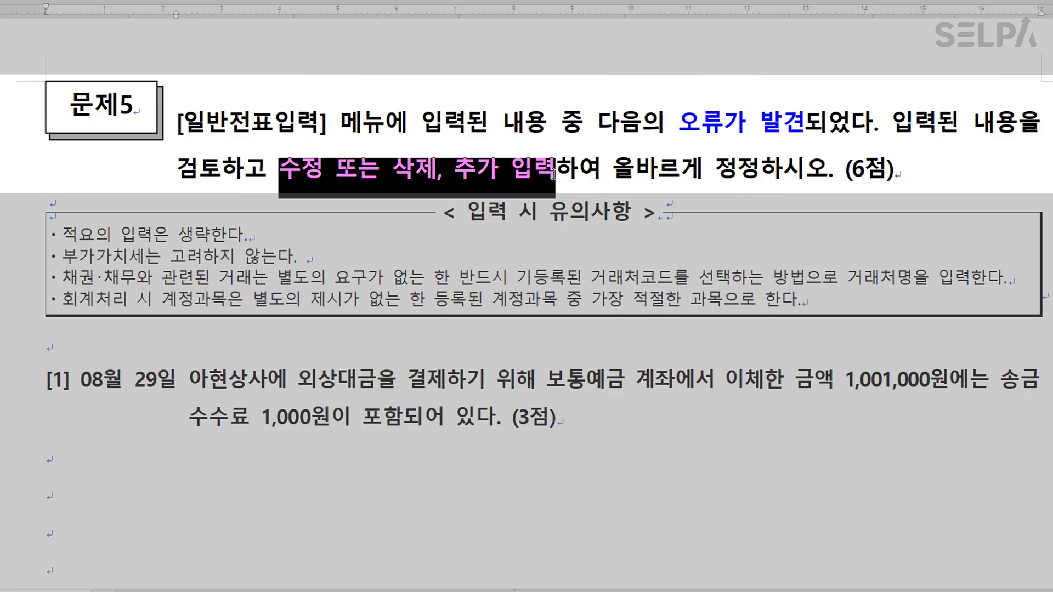
pyautogui.click(695, 378)
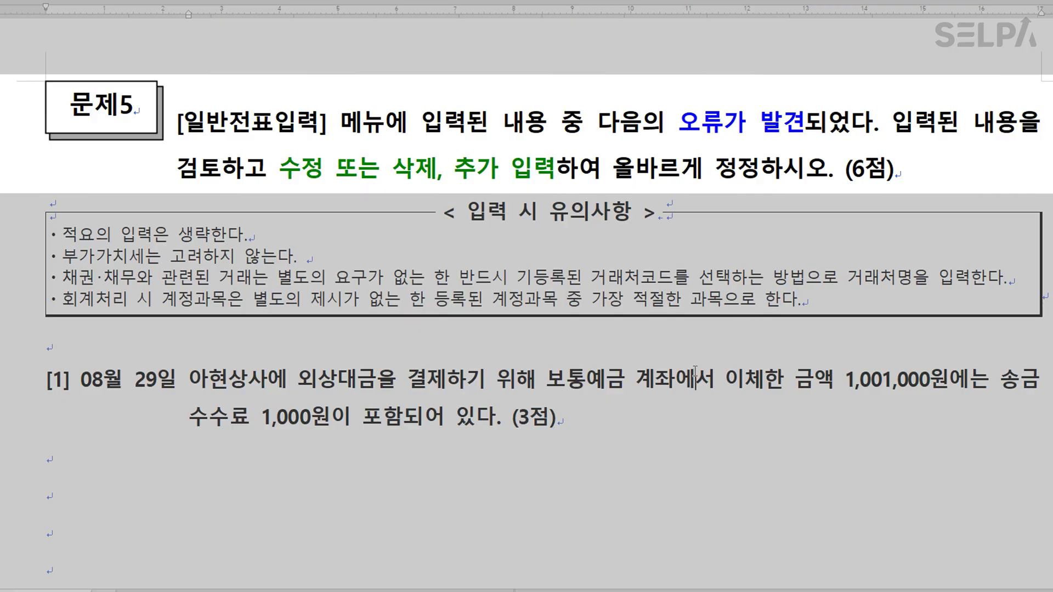
pyautogui.scroll(-2, 620, 282)
pyautogui.scroll(-4, 604, 298)
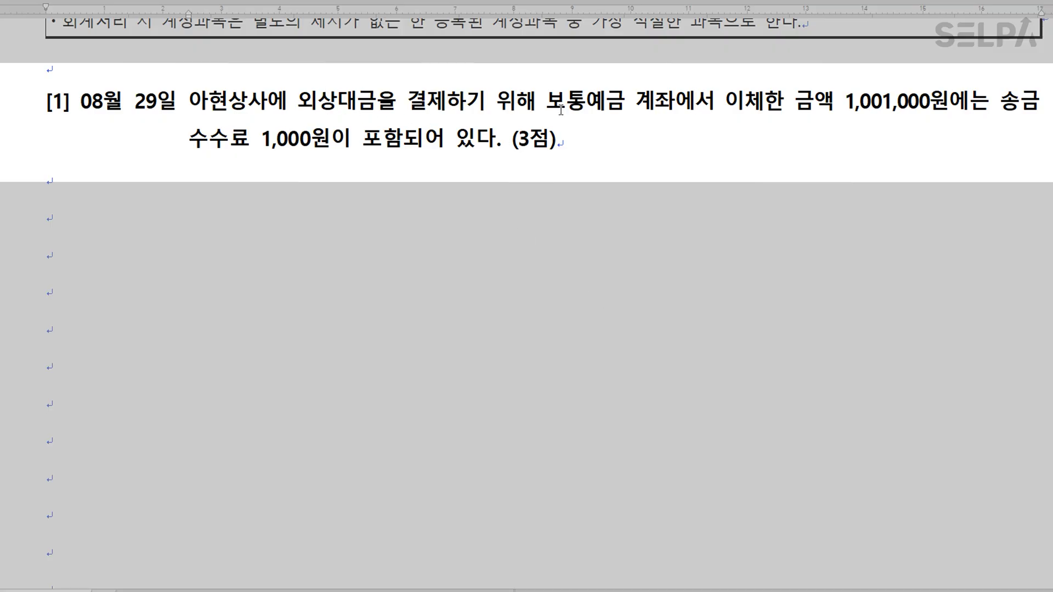
pyautogui.press('Hangul')
pyautogui.moveTo(848, 104); pyautogui.dragTo(952, 116)
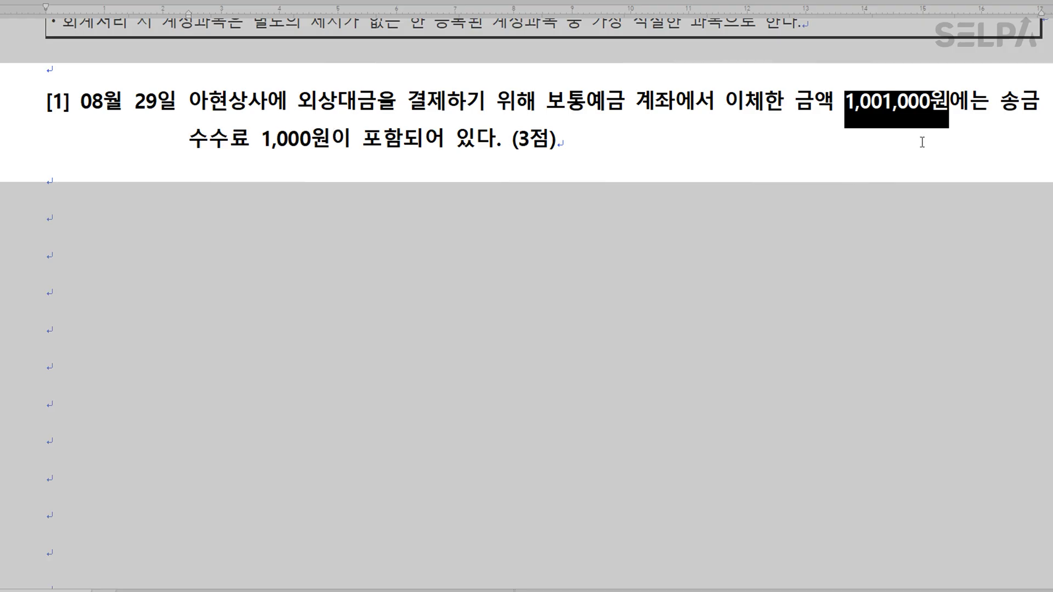
# Add the red note '외상대금 1,000,000 수수료 1,000' under problem [1].
pyautogui.click(56, 176)
pyautogui.write('외상대')
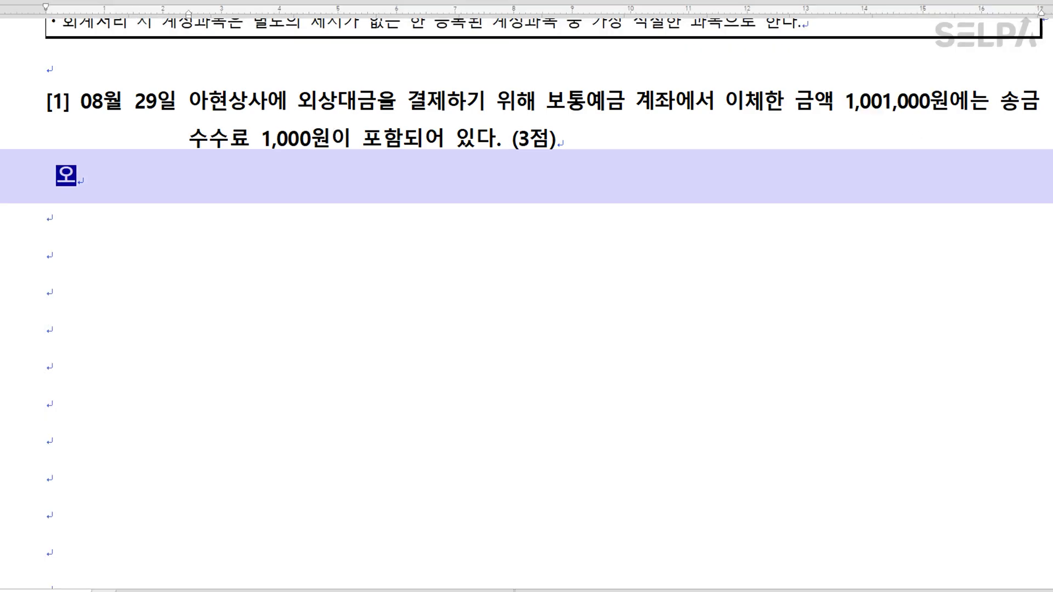
pyautogui.write('금 ')
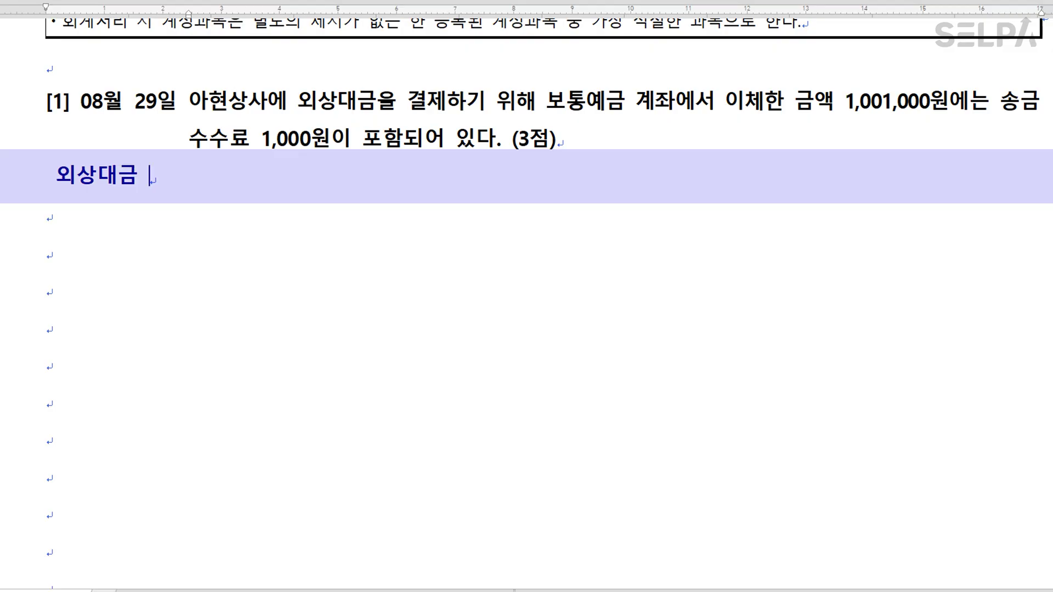
pyautogui.write('1,000,000   ')
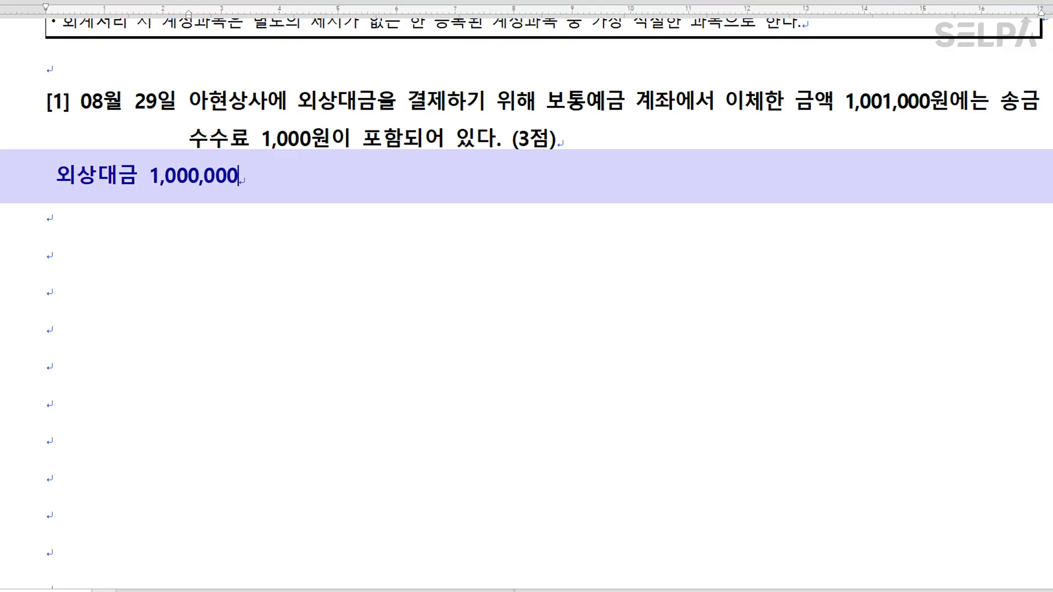
pyautogui.write('수수료  ')
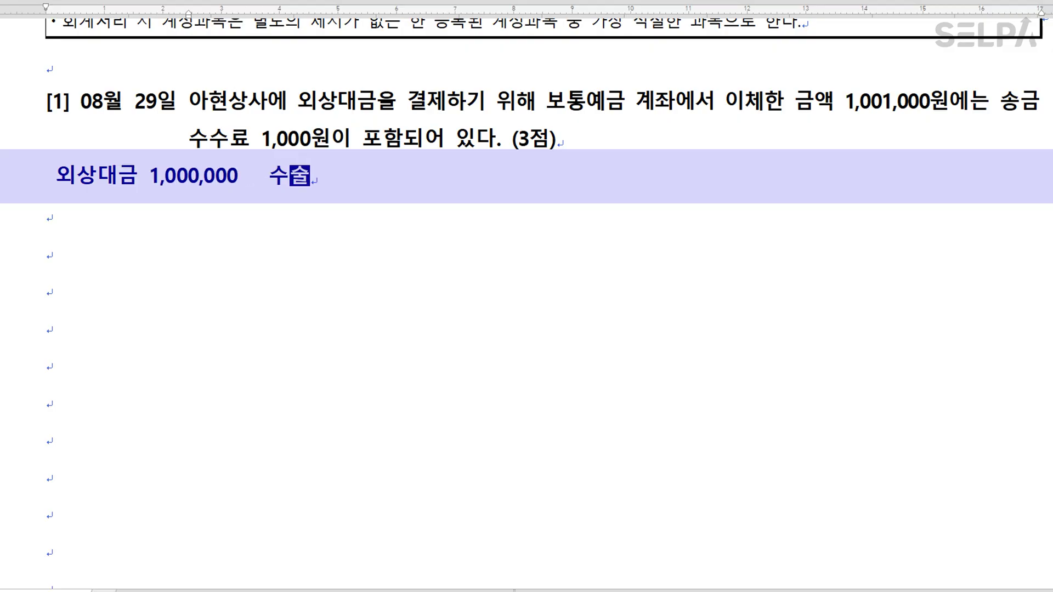
pyautogui.write('1,000')
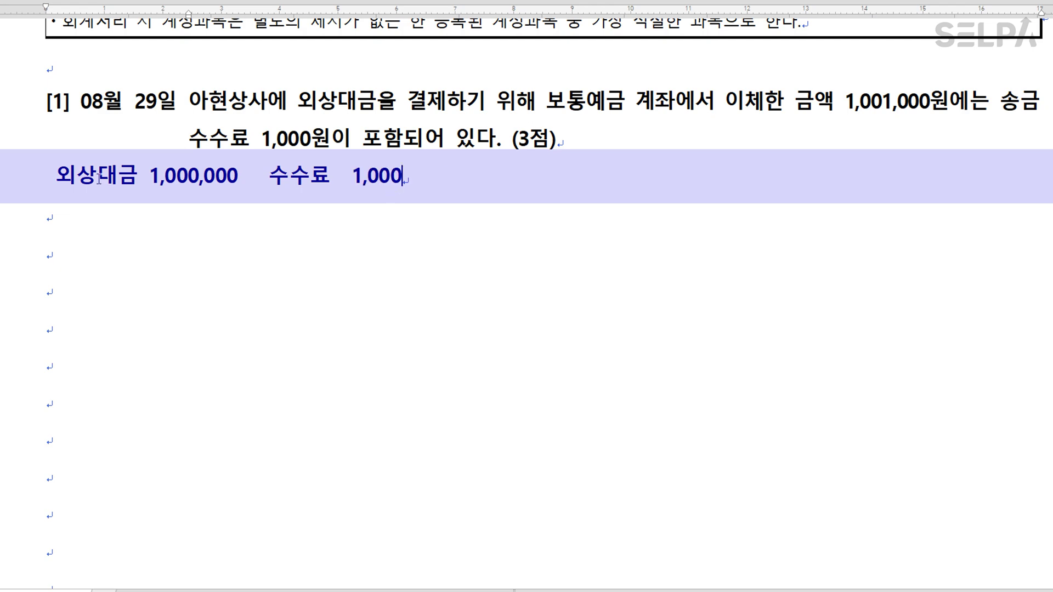
pyautogui.click(29, 194)
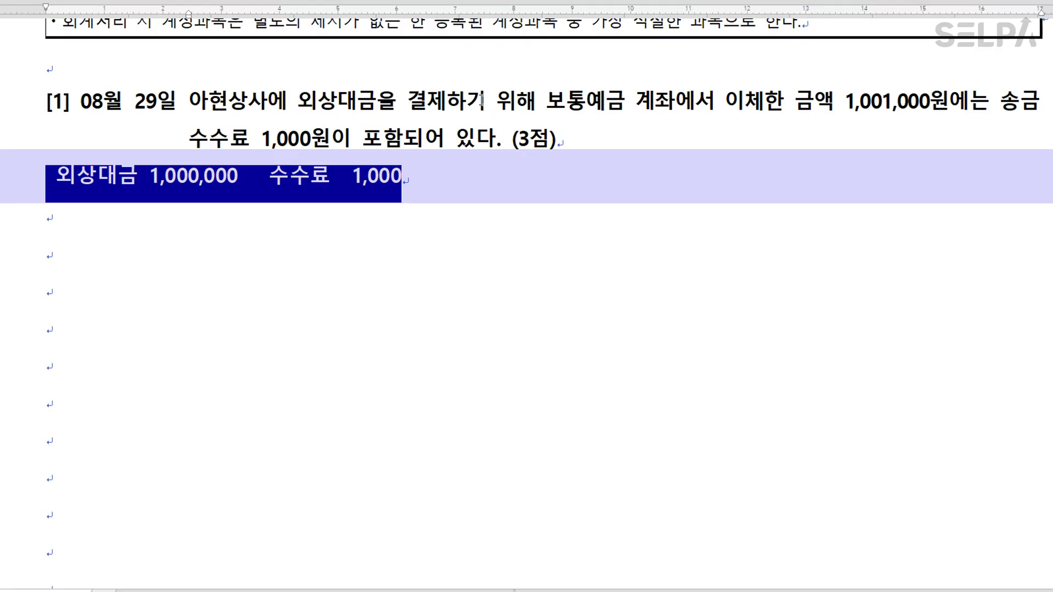
pyautogui.click(608, 144)
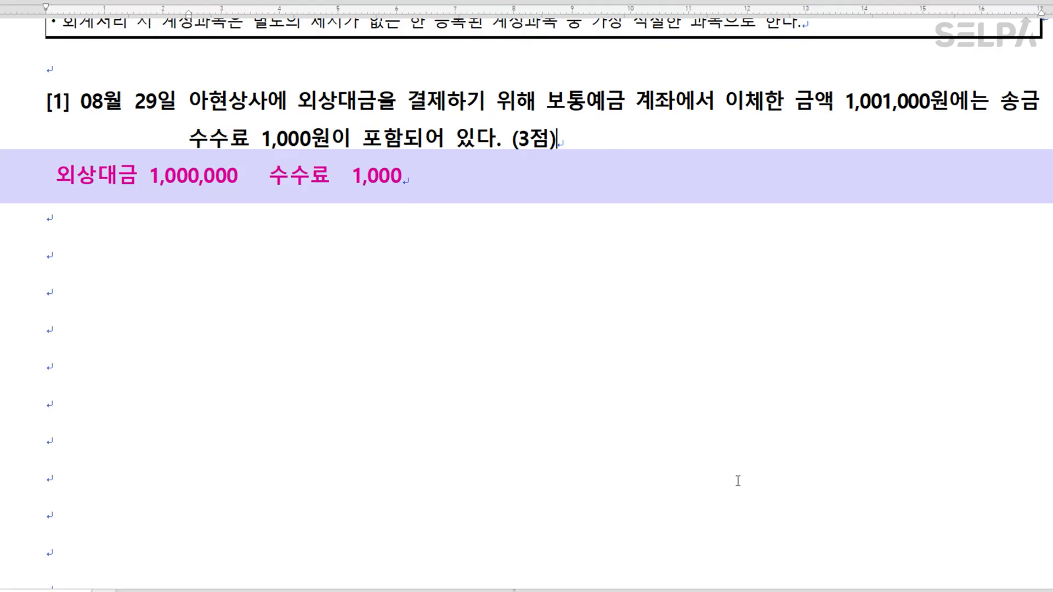
pyautogui.click(757, 591)
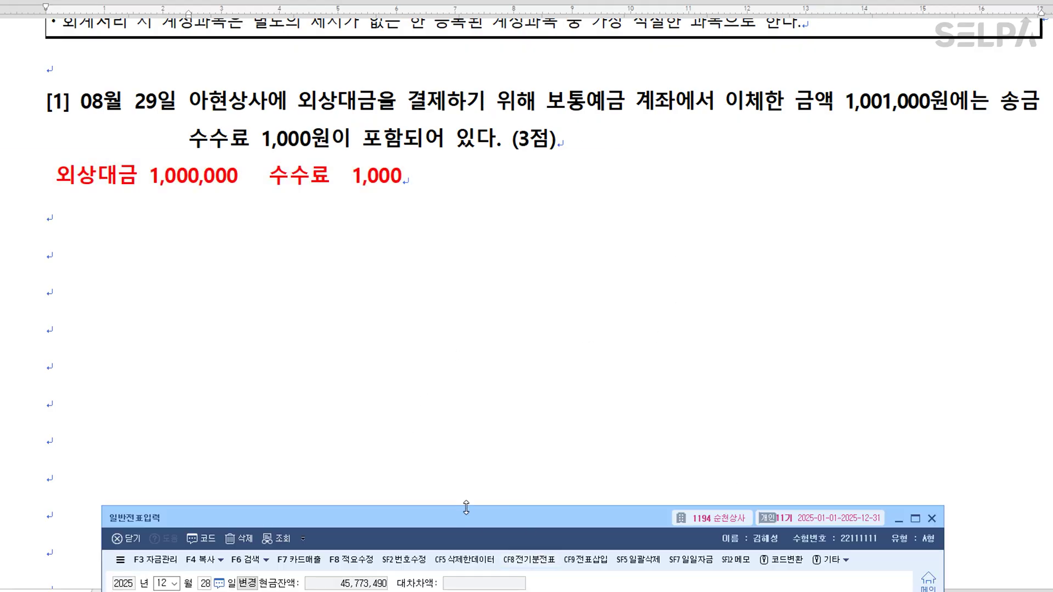
# Load the 08/29 voucher and change the first row's debit amount to 1,000,000.
pyautogui.moveTo(470, 520); pyautogui.dragTo(472, 215)
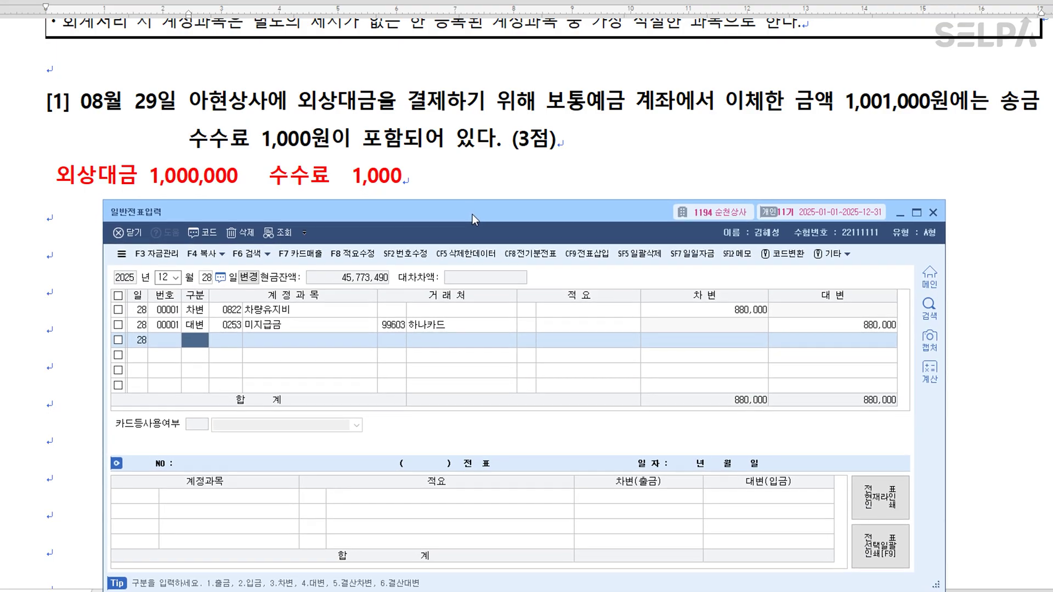
pyautogui.press('Escape')
pyautogui.press('Escape')
pyautogui.write('082')
pyautogui.write('9')
pyautogui.press('Return')
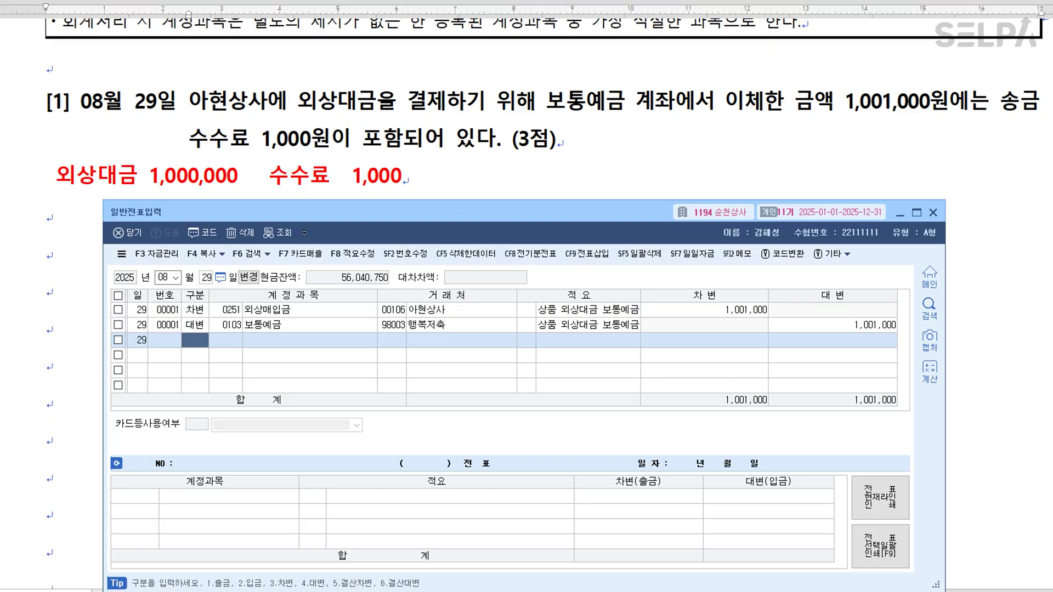
pyautogui.click(753, 311)
pyautogui.click(755, 317)
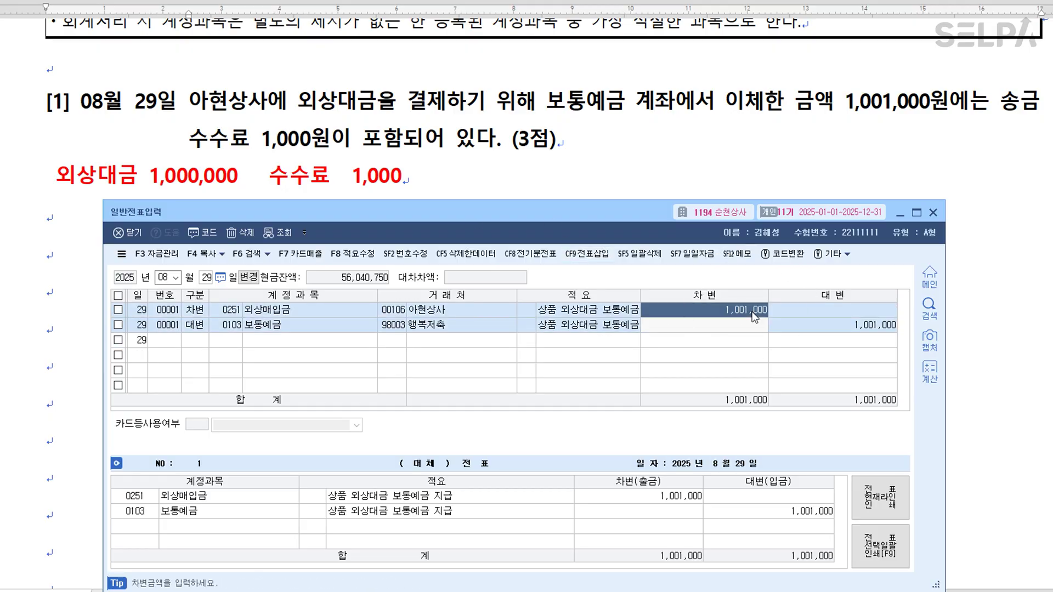
pyautogui.write('1000000')
pyautogui.press('Return')
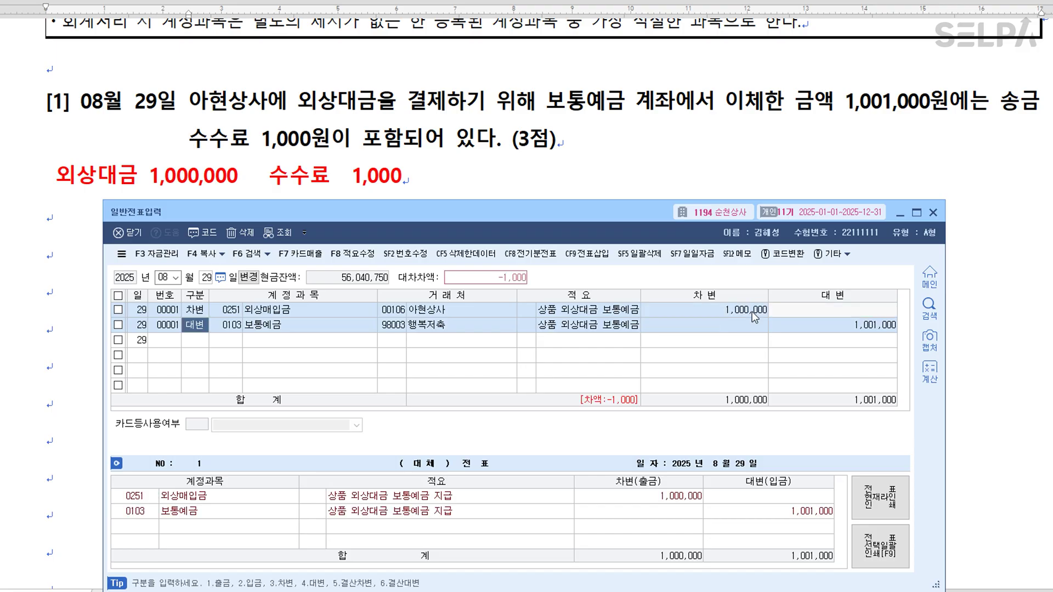
# Add a 0831 수수료비용 debit of 1,000, check the 보통예금 partner, then minimize the window.
pyautogui.press('Down')
pyautogui.write('3')
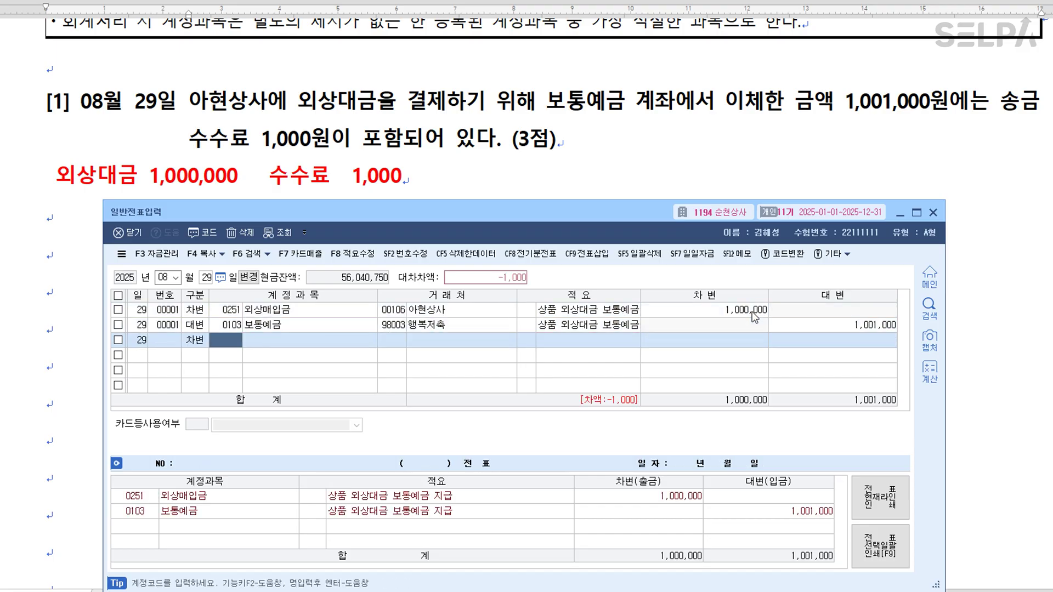
pyautogui.write('수수')
pyautogui.press('Return')
pyautogui.press('Down')
pyautogui.press('Down')
pyautogui.press('Down')
pyautogui.press('Down')
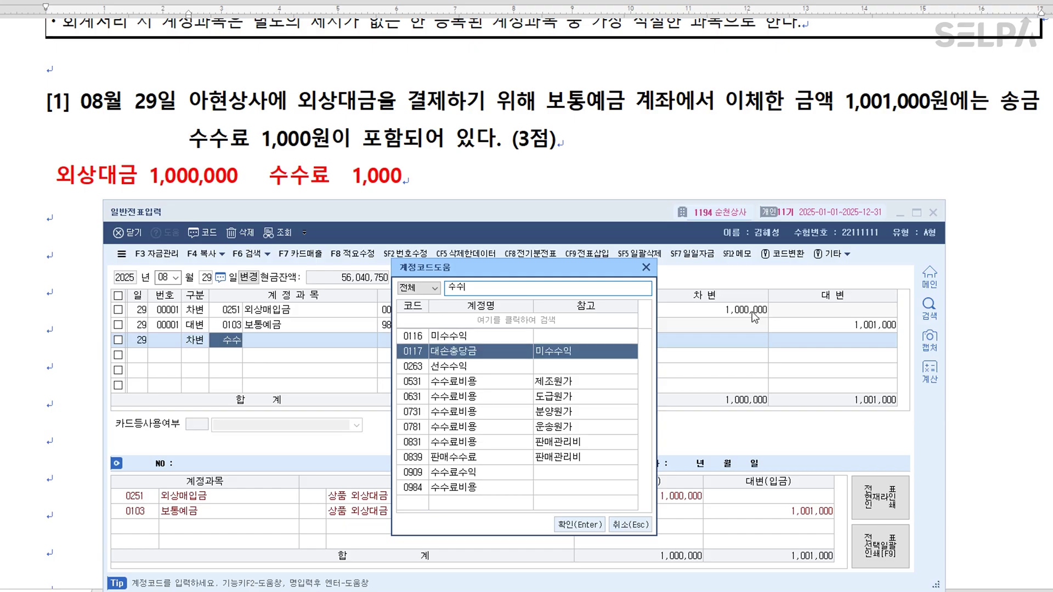
pyautogui.press('Down')
pyautogui.press('Down')
pyautogui.press('Down')
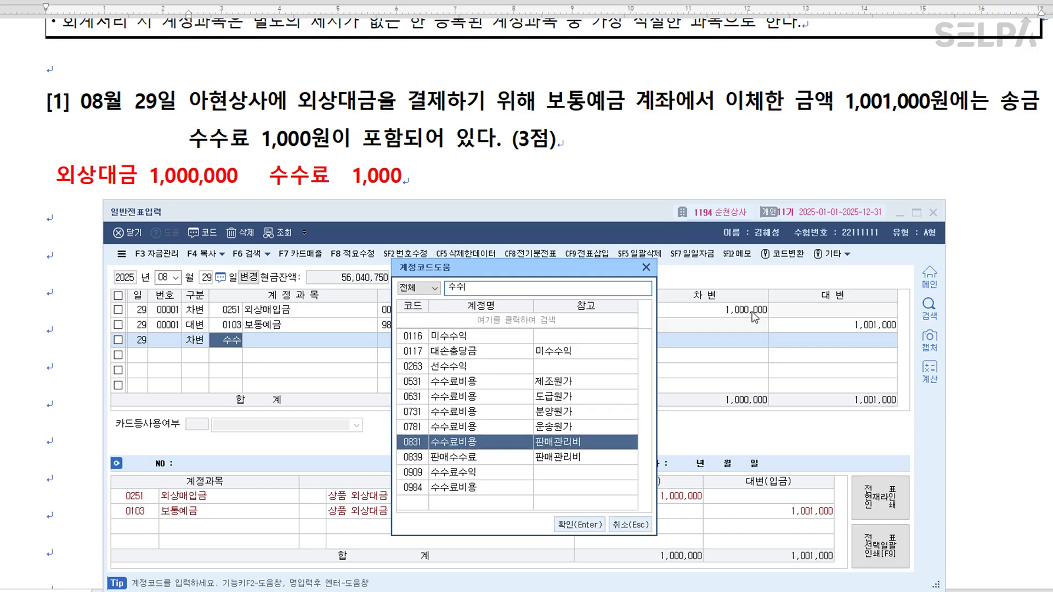
pyautogui.press('Return')
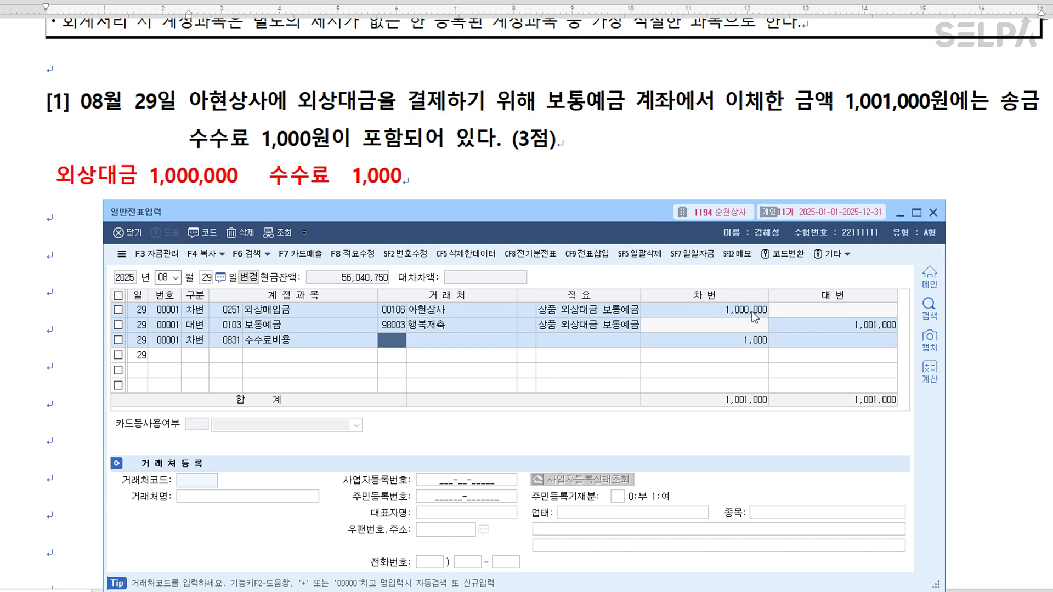
pyautogui.press('Return')
pyautogui.press('Return')
pyautogui.press('Return')
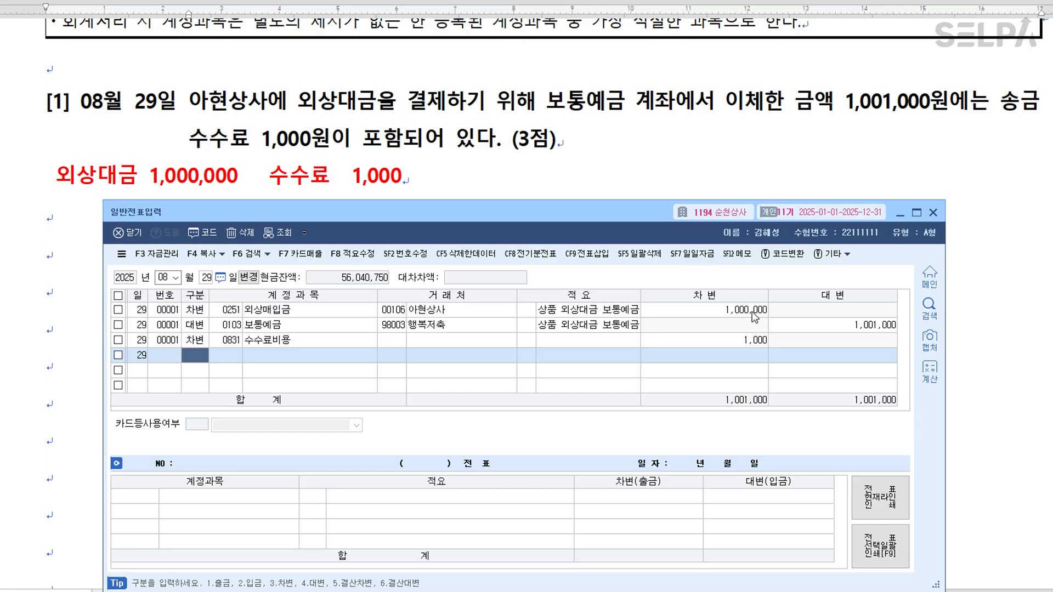
pyautogui.click(406, 328)
pyautogui.click(426, 328)
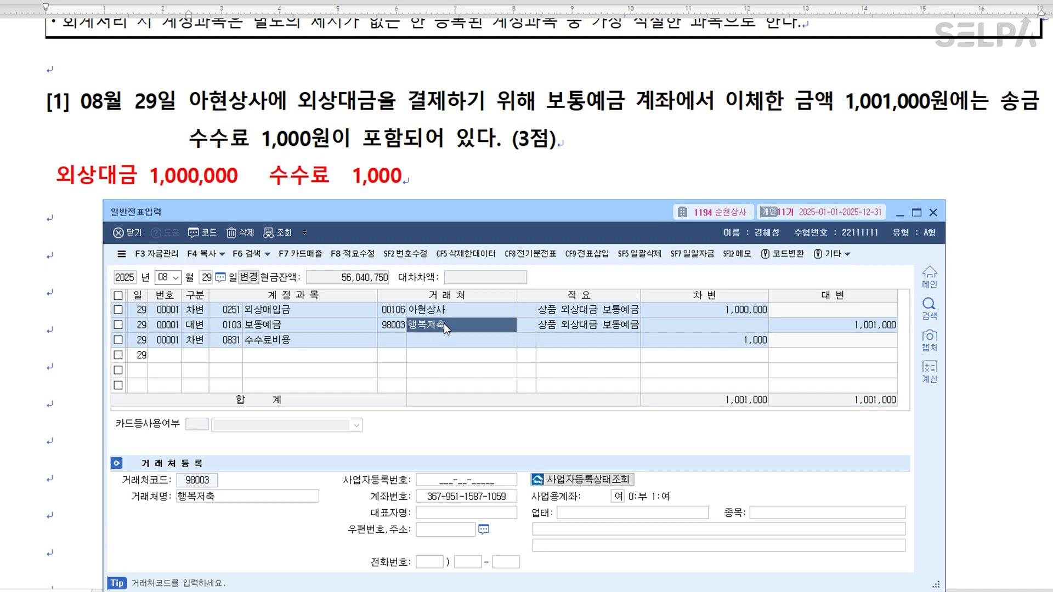
pyautogui.click(599, 182)
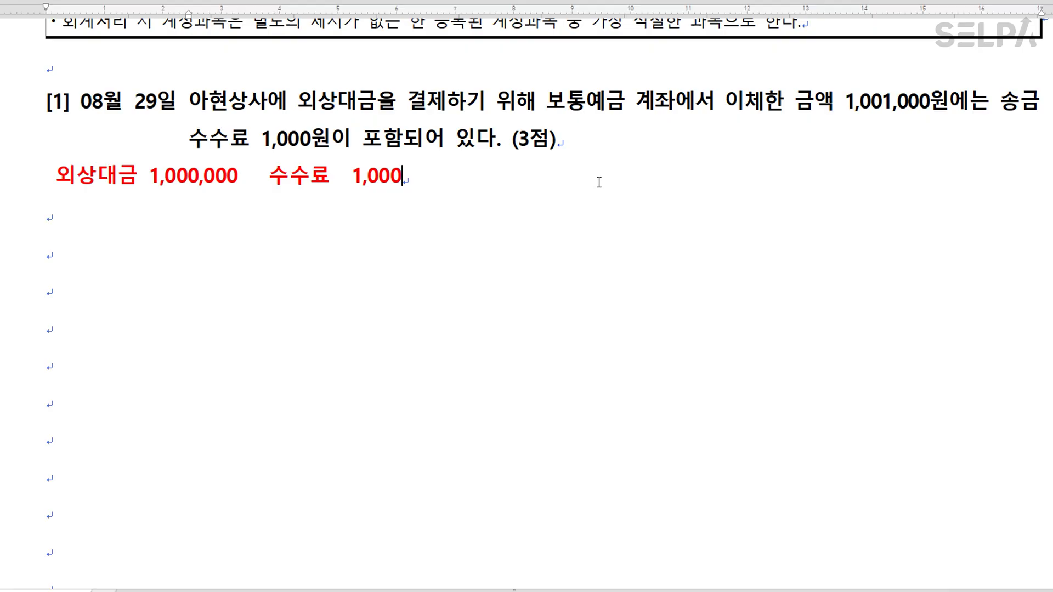
# Colour the word 임대보증금 in problem [2] red.
pyautogui.scroll(-5, 599, 182)
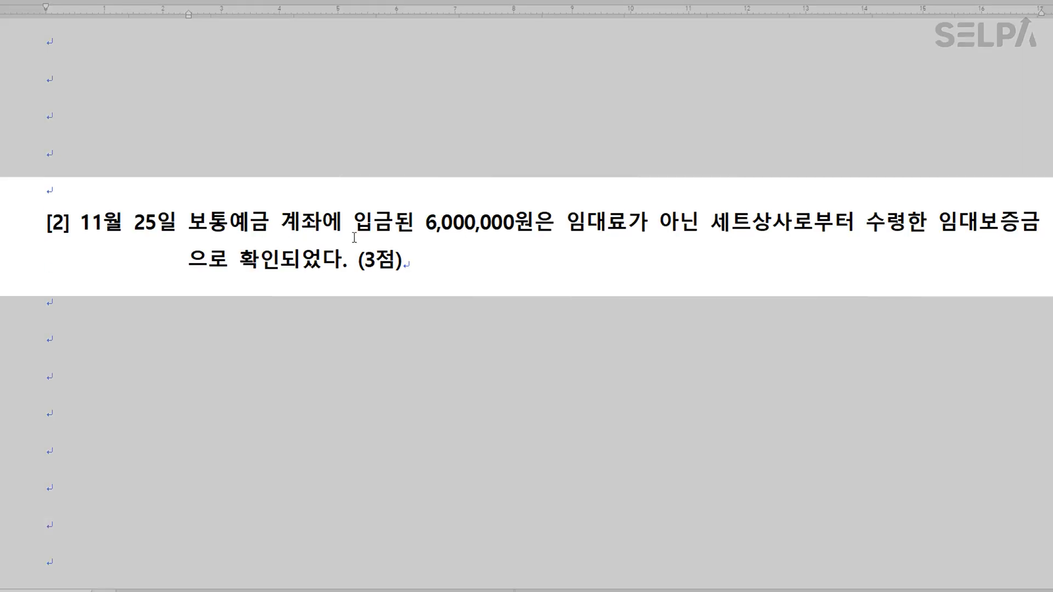
pyautogui.click(530, 235)
pyautogui.click(981, 230)
pyautogui.moveTo(568, 224); pyautogui.dragTo(628, 228)
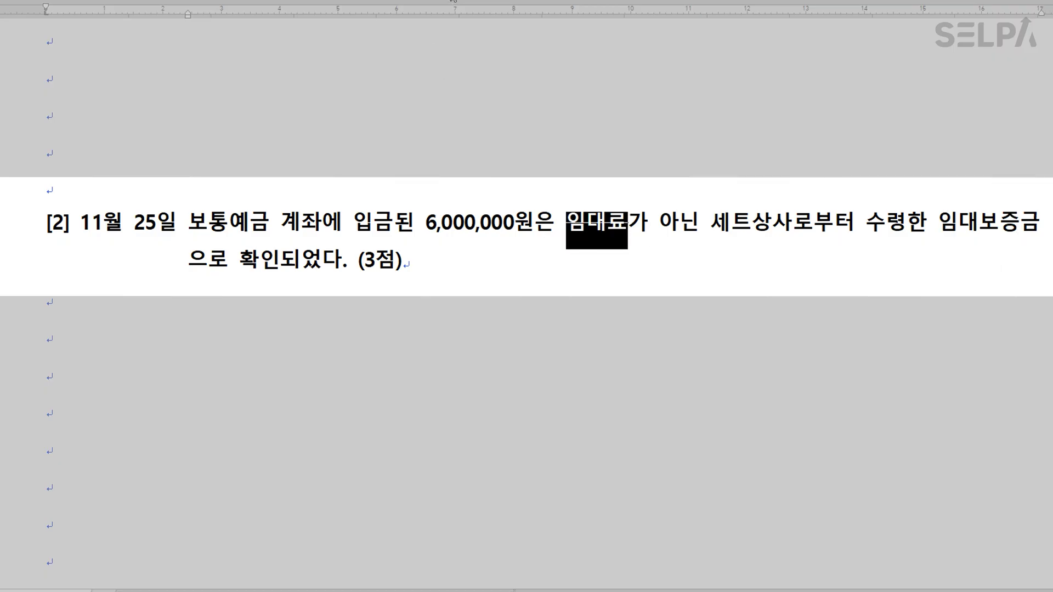
pyautogui.moveTo(935, 223); pyautogui.dragTo(1032, 223)
pyautogui.hotkey('ctrl', 'm')
pyautogui.press('r')
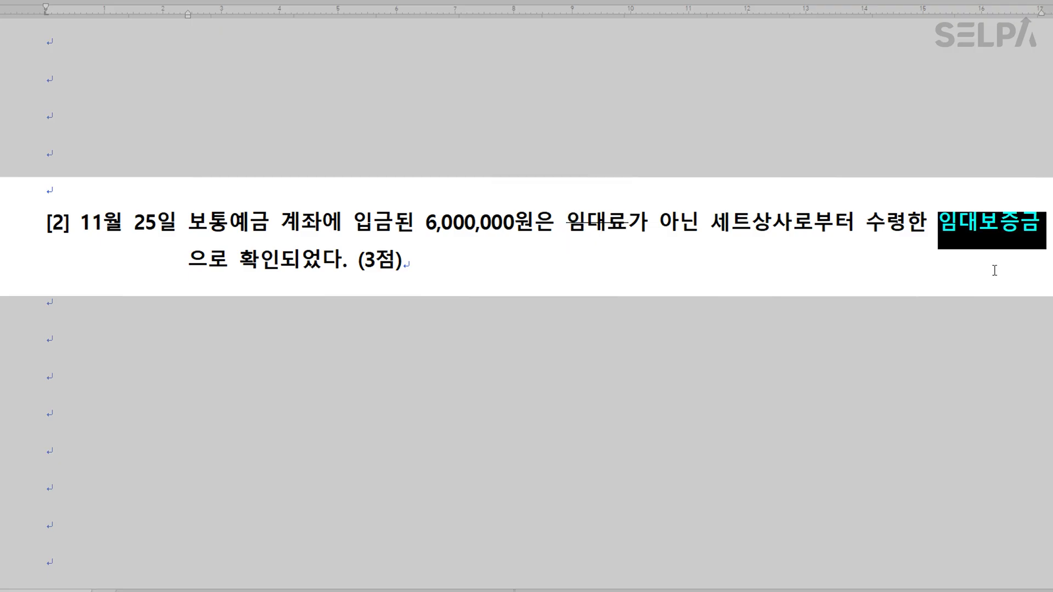
pyautogui.click(982, 270)
# Colour the company name 세트상사 in problem [2] green.
pyautogui.moveTo(709, 226); pyautogui.dragTo(787, 226)
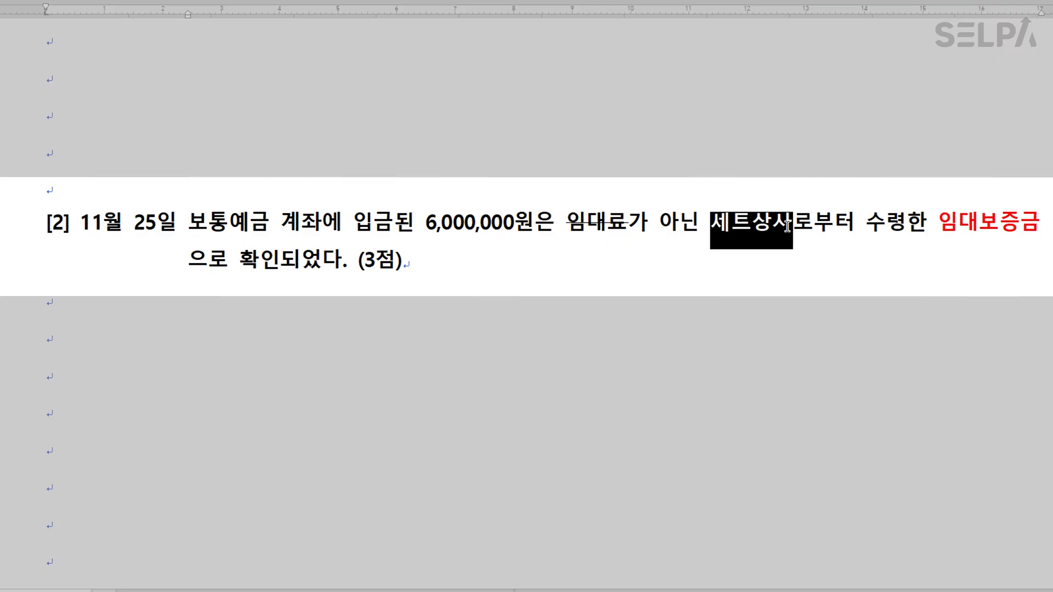
pyautogui.hotkey('ctrl', 'm')
pyautogui.press('g')
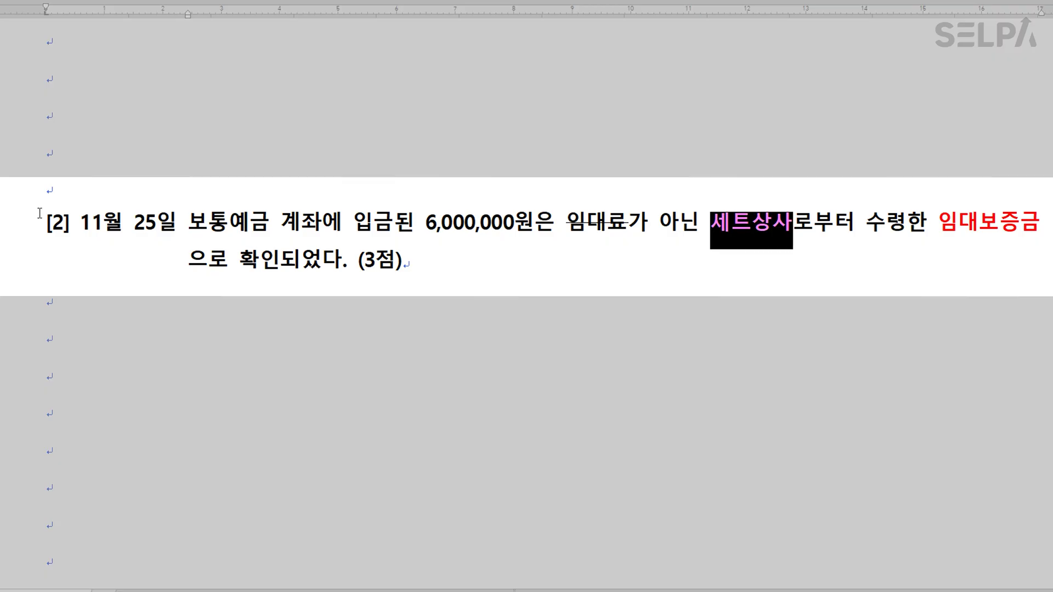
pyautogui.click(474, 277)
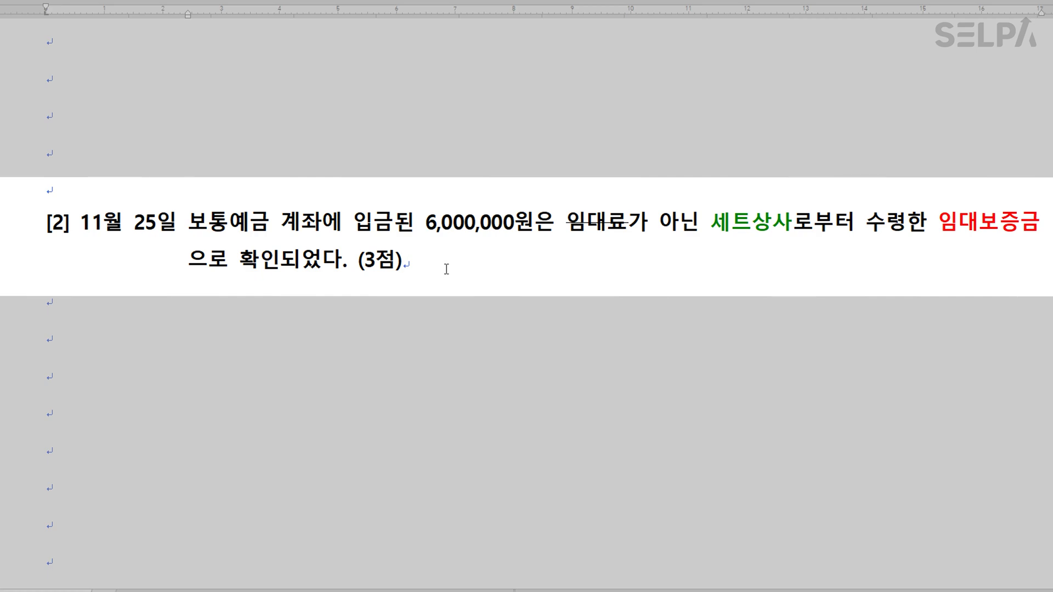
pyautogui.scroll(-2, 446, 269)
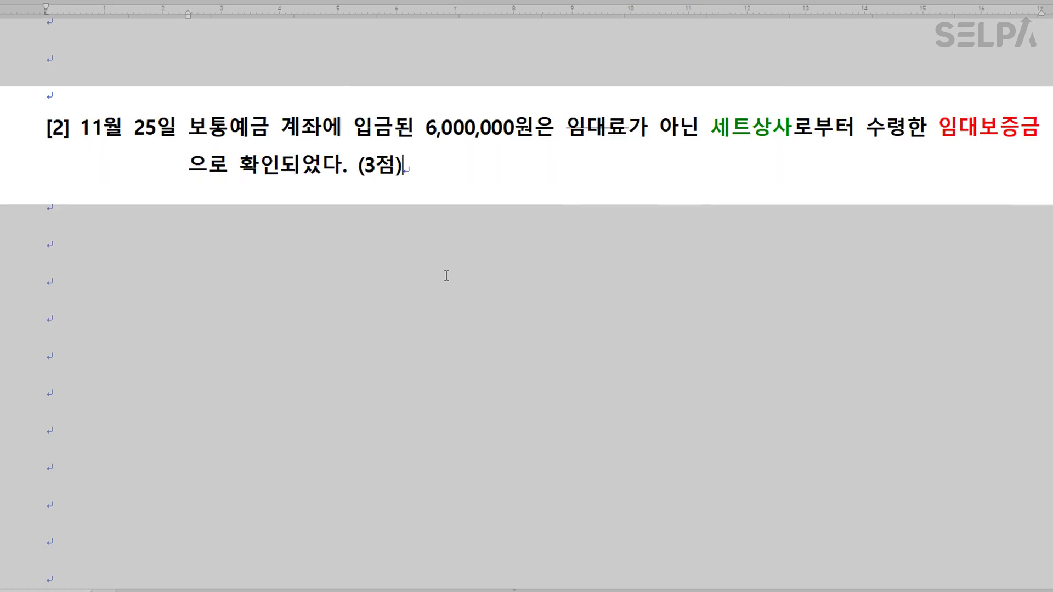
# Load the 11/25 voucher and change the credit account from 0904 to 0294 임대보증금.
pyautogui.hotkey('alt', 'Tab')
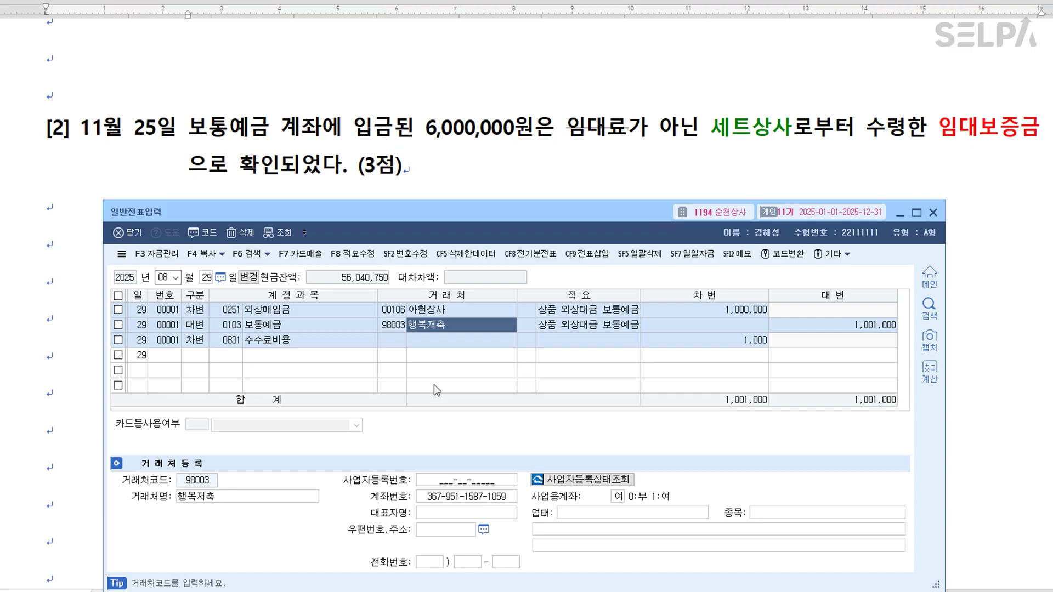
pyautogui.press('Escape')
pyautogui.write('11')
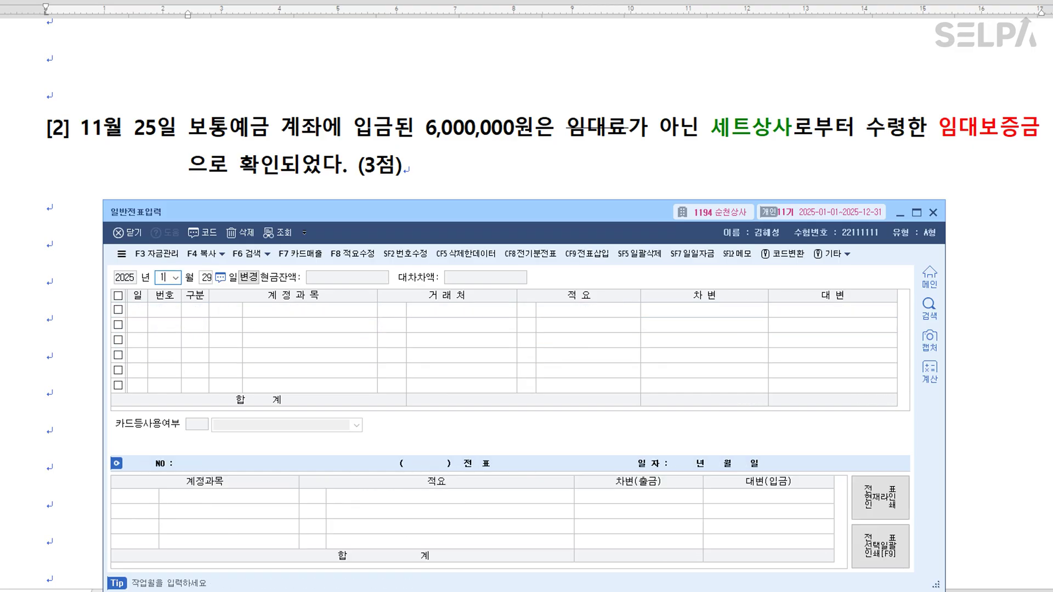
pyautogui.press('Return')
pyautogui.write('25')
pyautogui.press('Return')
pyautogui.click(232, 325)
pyautogui.write('임대보증금 보통예금 입')
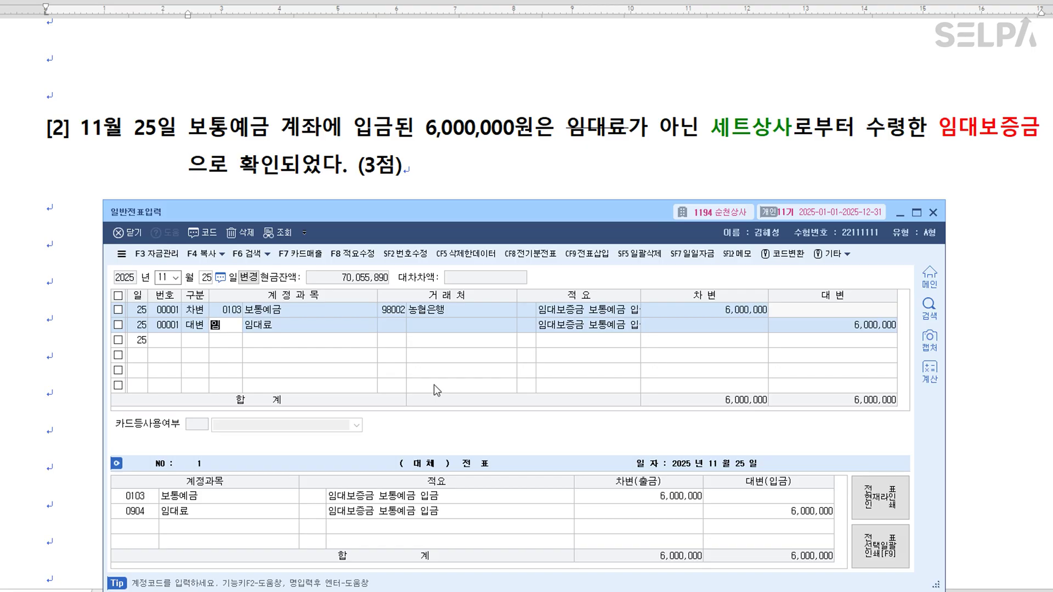
pyautogui.press('Return')
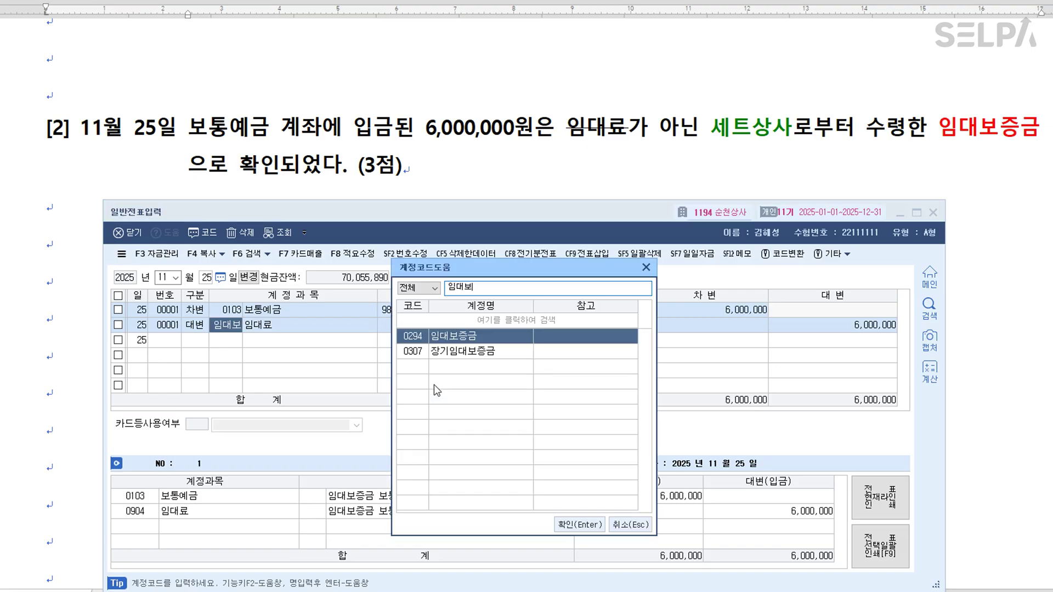
pyautogui.press('Return')
# Set the credit line's customer to 세트상사 and return to the exam document.
pyautogui.write('세트')
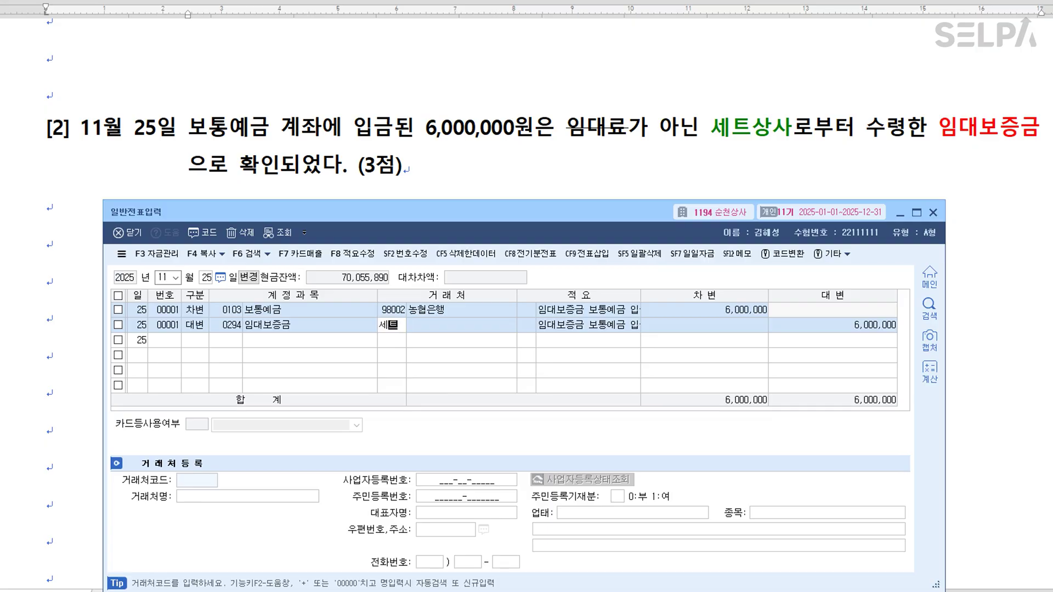
pyautogui.press('Return')
pyautogui.press('Return')
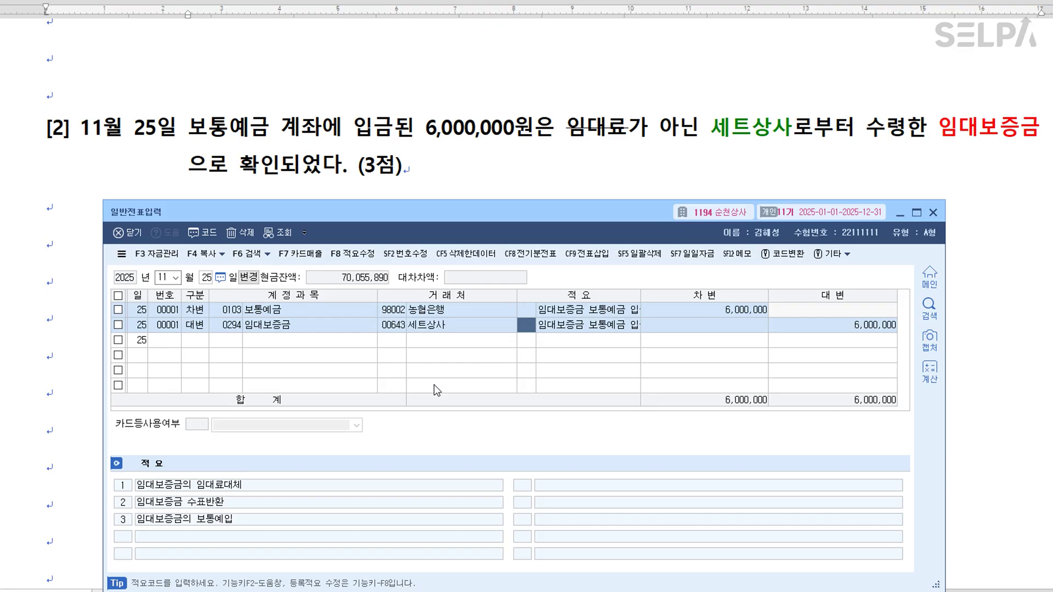
pyautogui.press('Return')
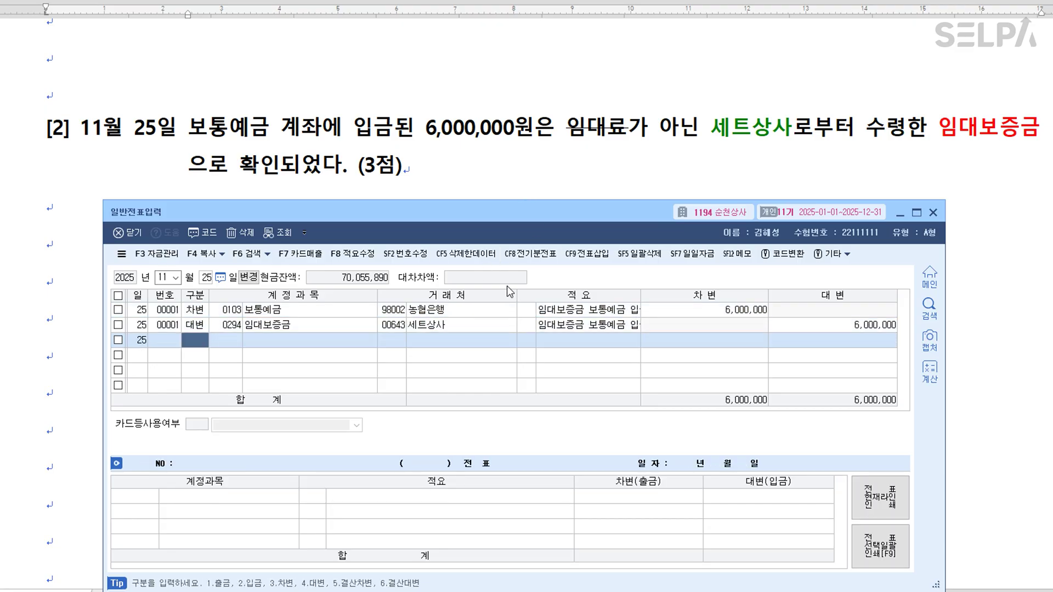
pyautogui.click(461, 329)
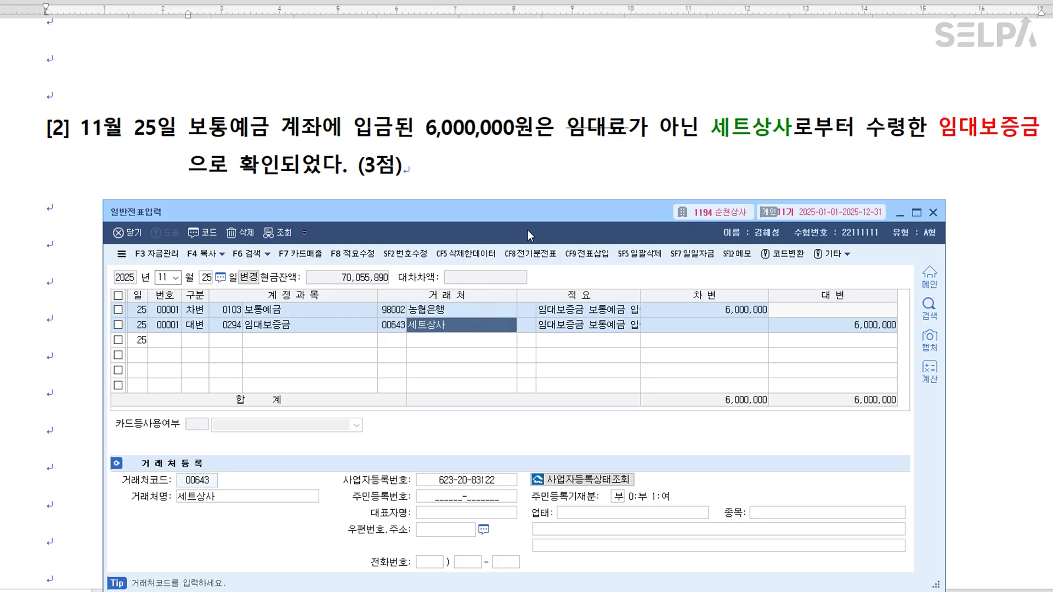
pyautogui.click(547, 175)
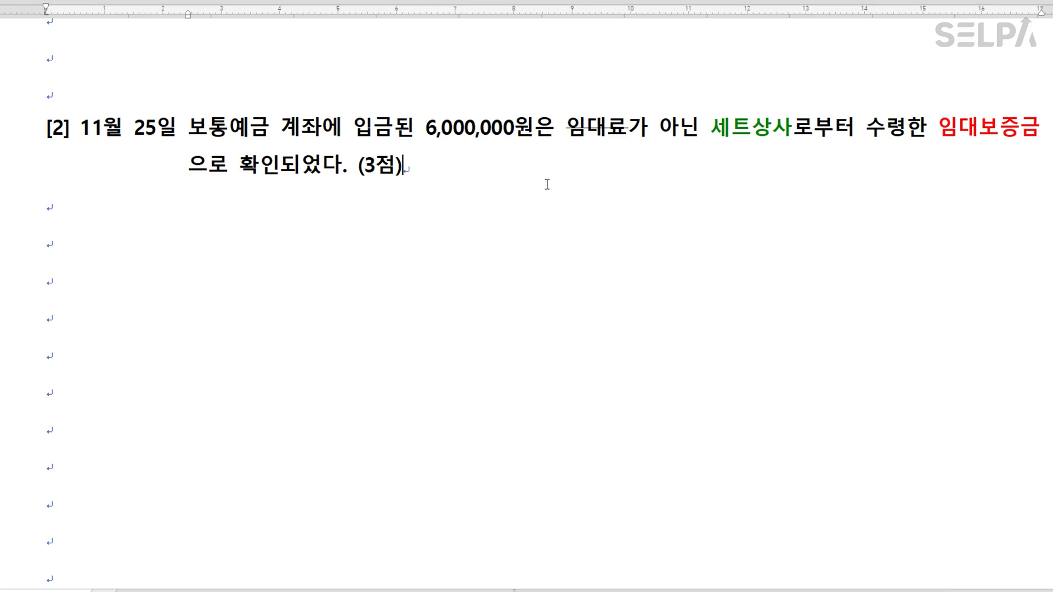
# Colour 결산정리사항 in the 문제6 heading red and add a blank line after item [1].
pyautogui.scroll(-10, 547, 185)
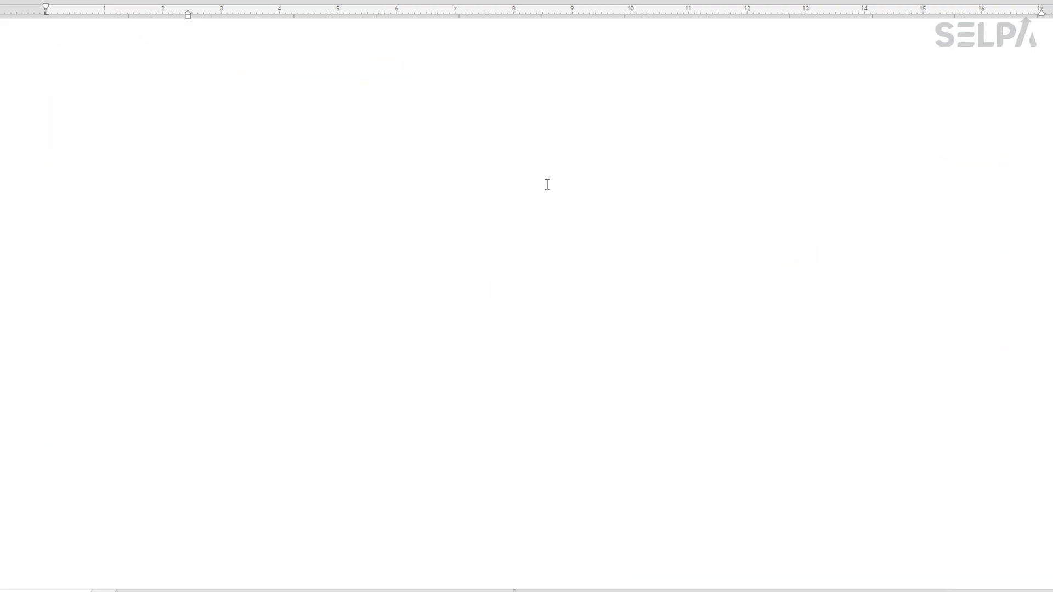
pyautogui.scroll(-8, 548, 184)
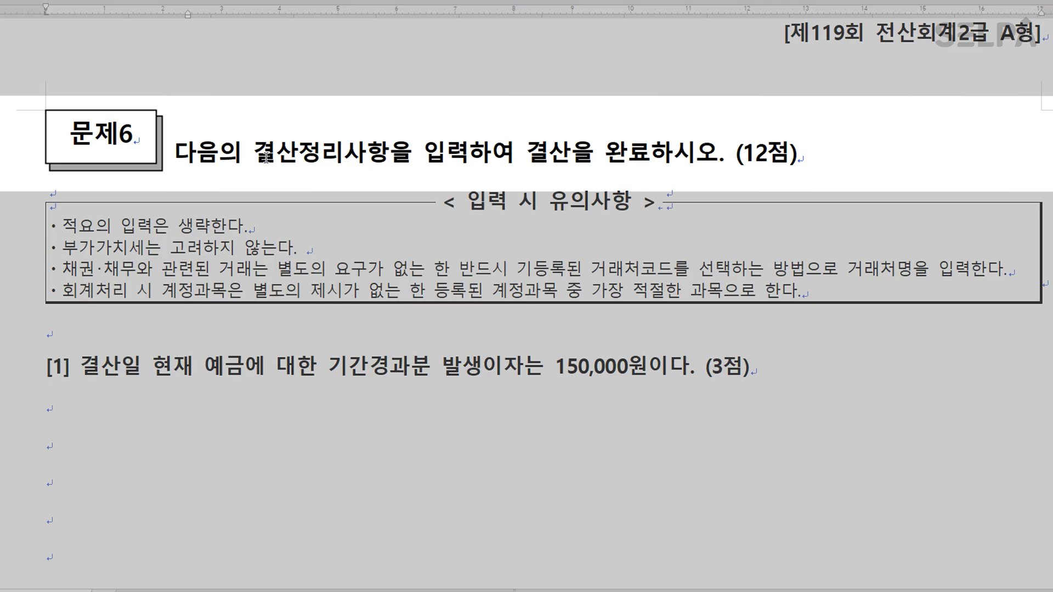
pyautogui.moveTo(256, 154); pyautogui.dragTo(387, 156)
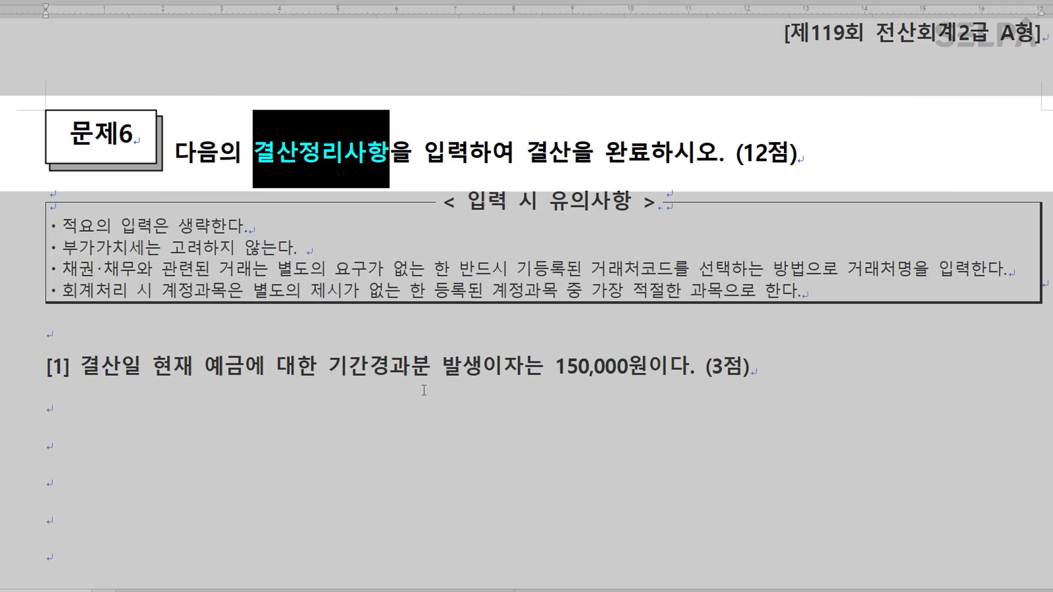
pyautogui.click(426, 372)
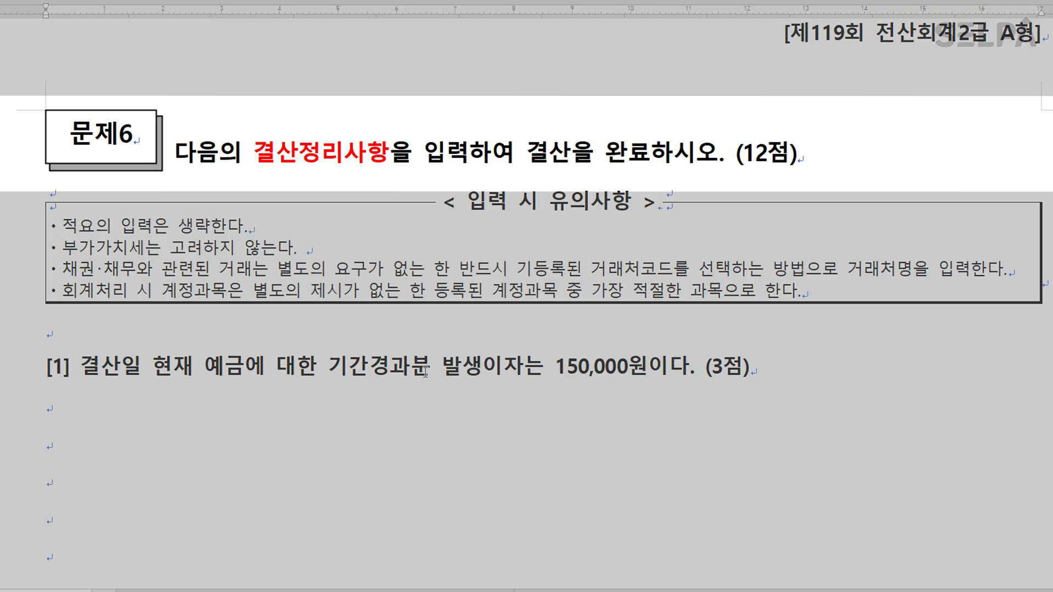
pyautogui.click(771, 371)
pyautogui.press('Return')
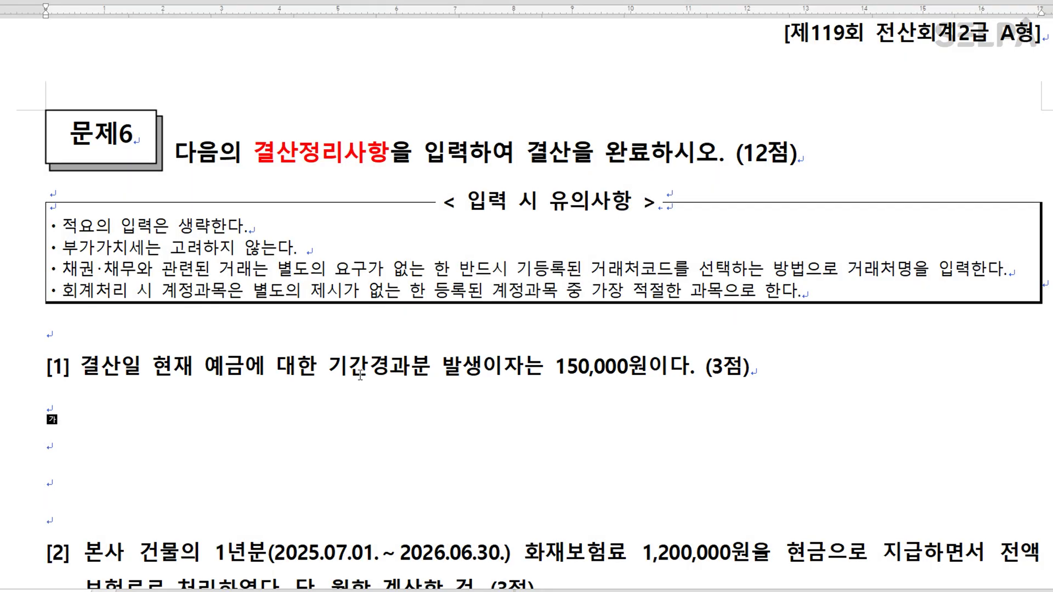
pyautogui.scroll(-3, 329, 384)
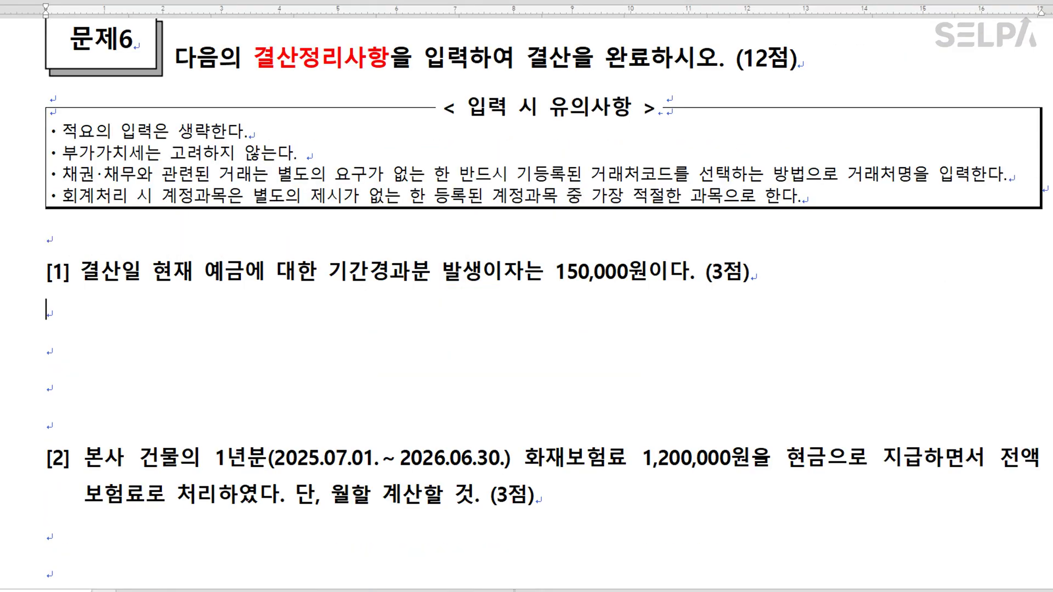
# Set KcLep's journal entry date to 12/31, then return to the document.
pyautogui.hotkey('alt', 'Tab')
pyautogui.press('Escape')
pyautogui.press('Escape')
pyautogui.press('Escape')
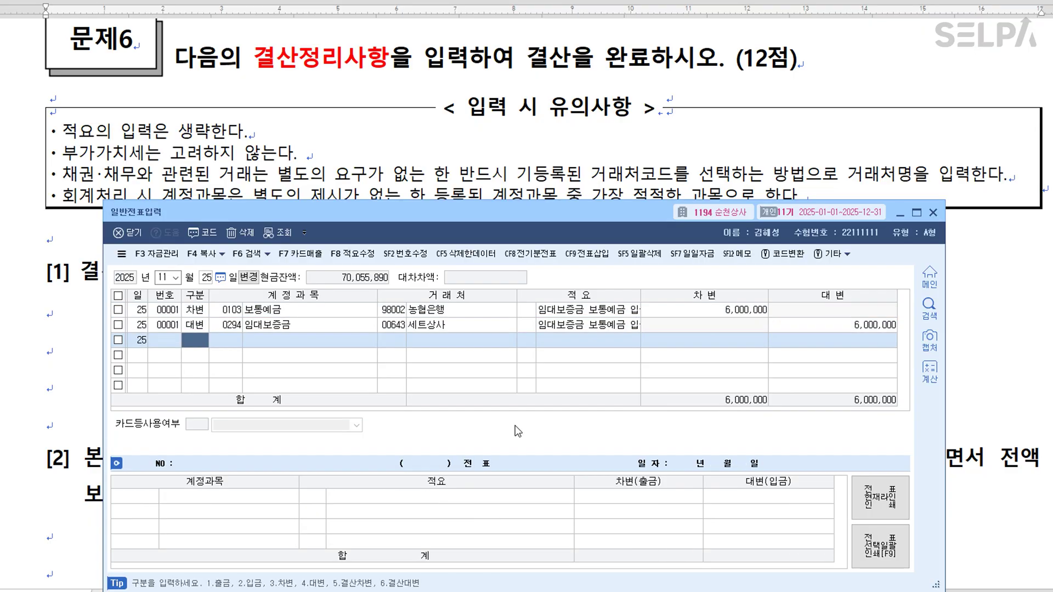
pyautogui.write('1231')
pyautogui.press('Return')
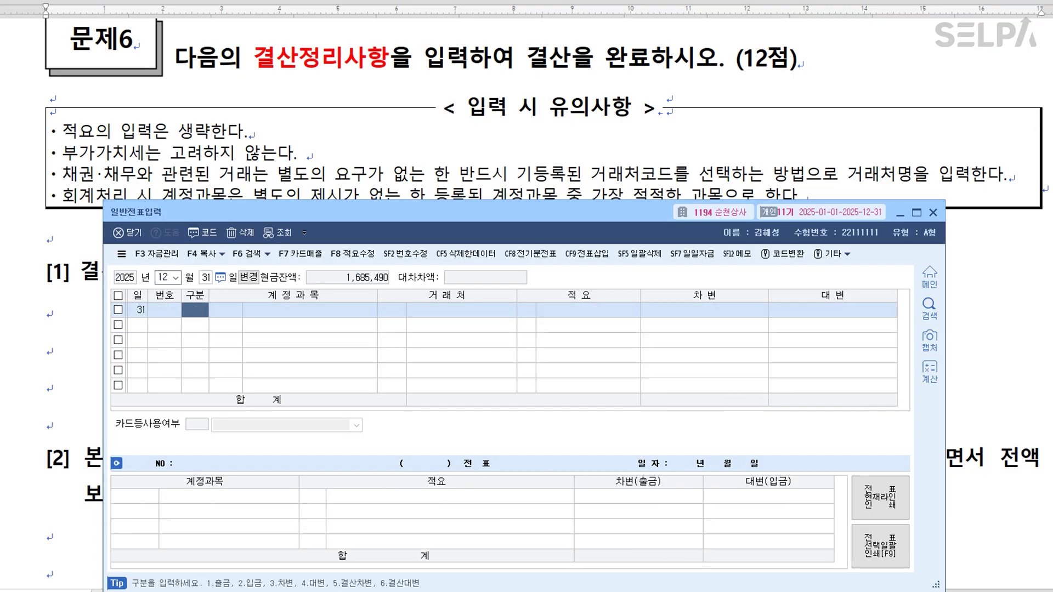
pyautogui.hotkey('alt', 'Tab')
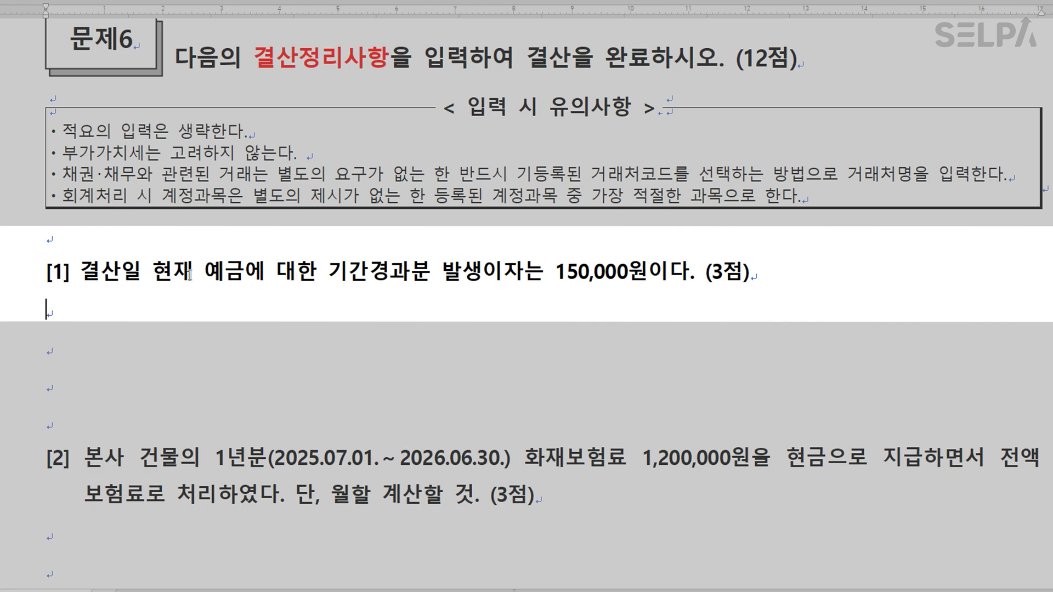
# Colour 예금에 대한 orange, 기간경과분 발생이자 blue and 150,000원 red in item [1].
pyautogui.moveTo(208, 271); pyautogui.dragTo(315, 271)
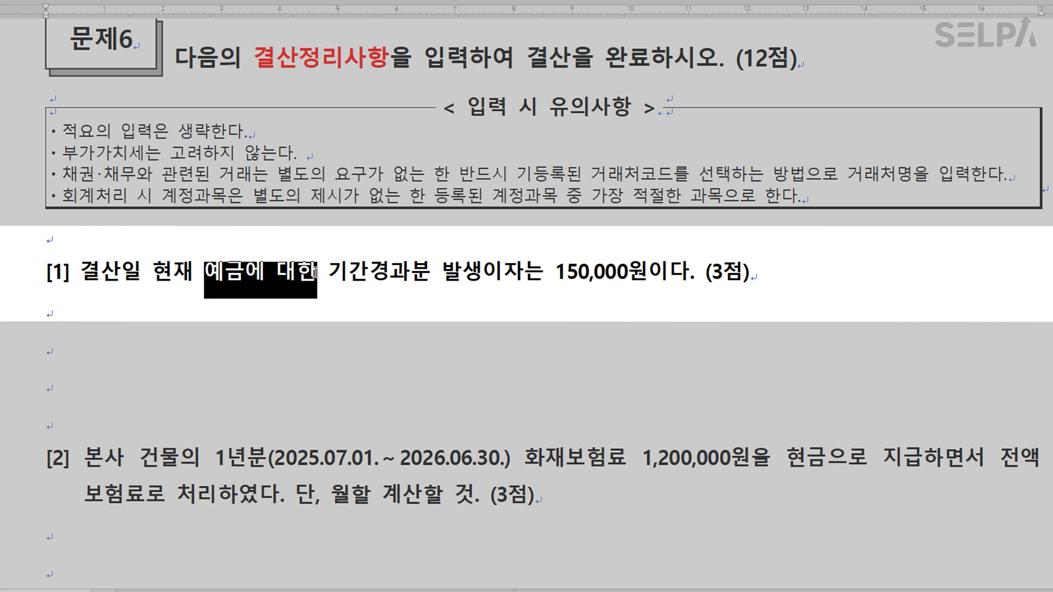
pyautogui.click(472, 0)
pyautogui.moveTo(330, 270); pyautogui.dragTo(518, 281)
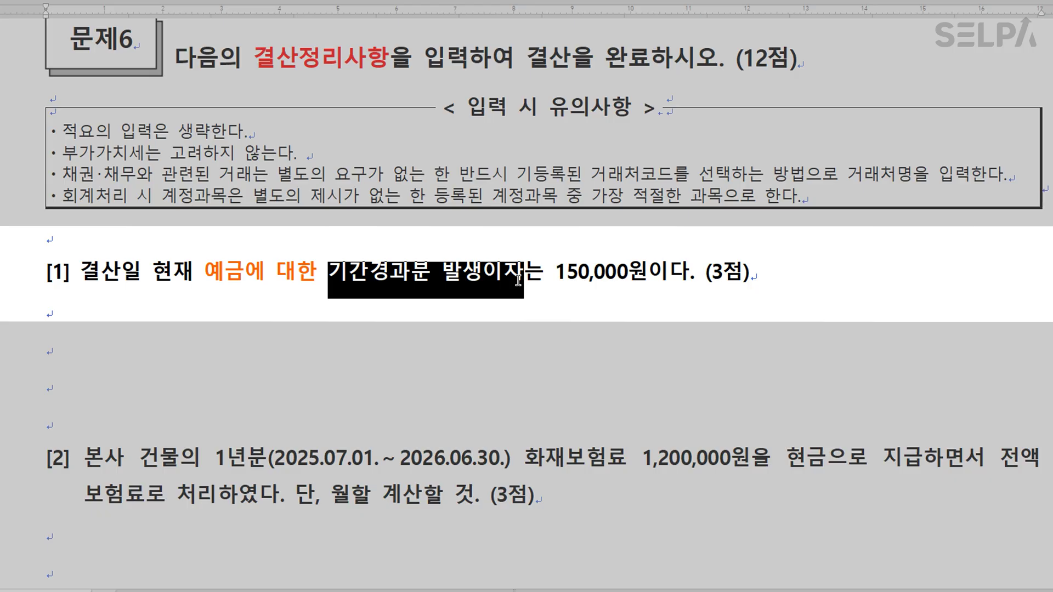
pyautogui.hotkey('ctrl', 'm')
pyautogui.press('b')
pyautogui.moveTo(555, 271); pyautogui.dragTo(644, 271)
pyautogui.hotkey('ctrl', 'm')
pyautogui.press('r')
pyautogui.click(693, 310)
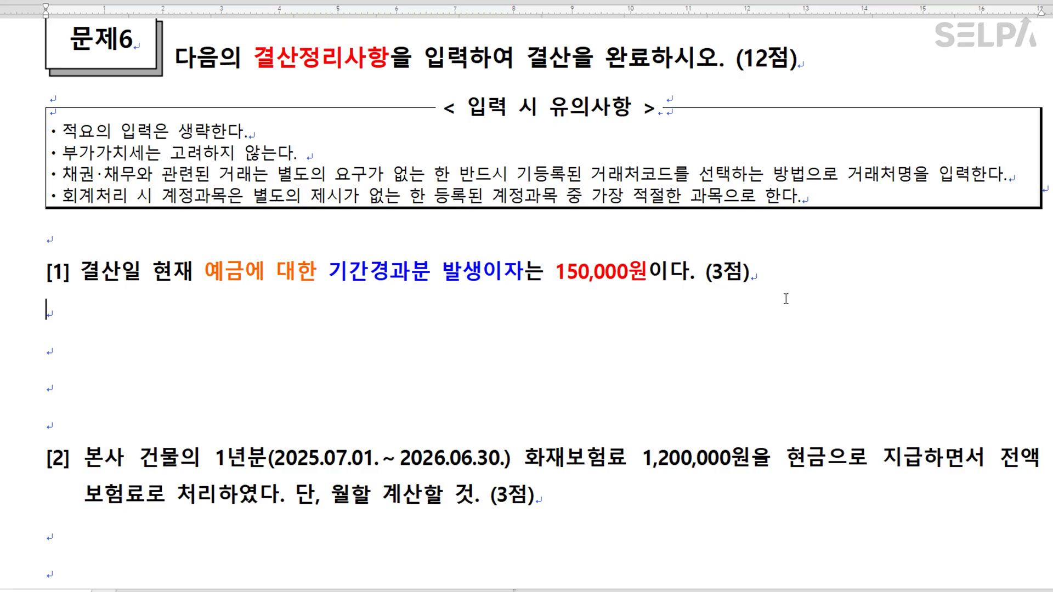
# Add blank note lines below item [1].
pyautogui.click(529, 317)
pyautogui.press('Return')
pyautogui.press('Return')
pyautogui.click(47, 348)
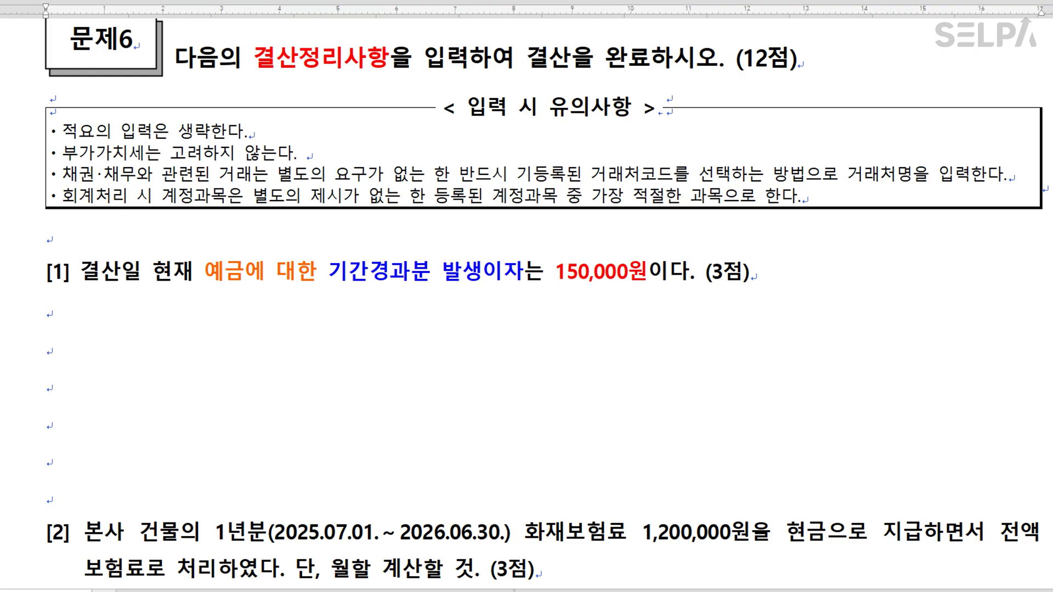
# Type the bold notes '선급비용, 선수수익 >>> 미경과분' and '미수수익, 미지급비용 >>> 경과분'.
pyautogui.press('Hangul')
pyautogui.write('선급')
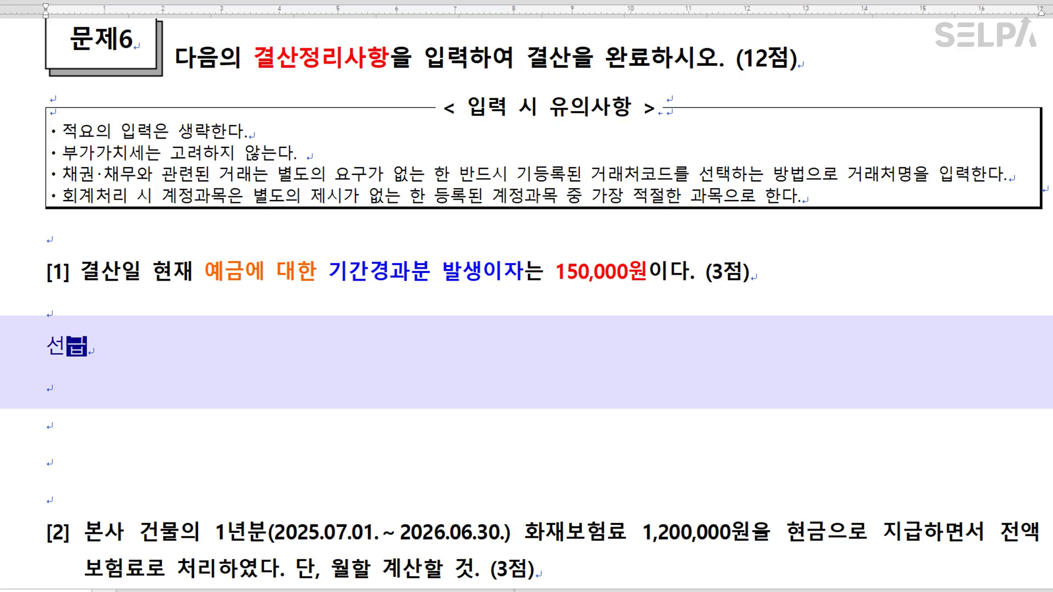
pyautogui.hotkey('shift', 'Home')
pyautogui.hotkey('ctrl', 'b')
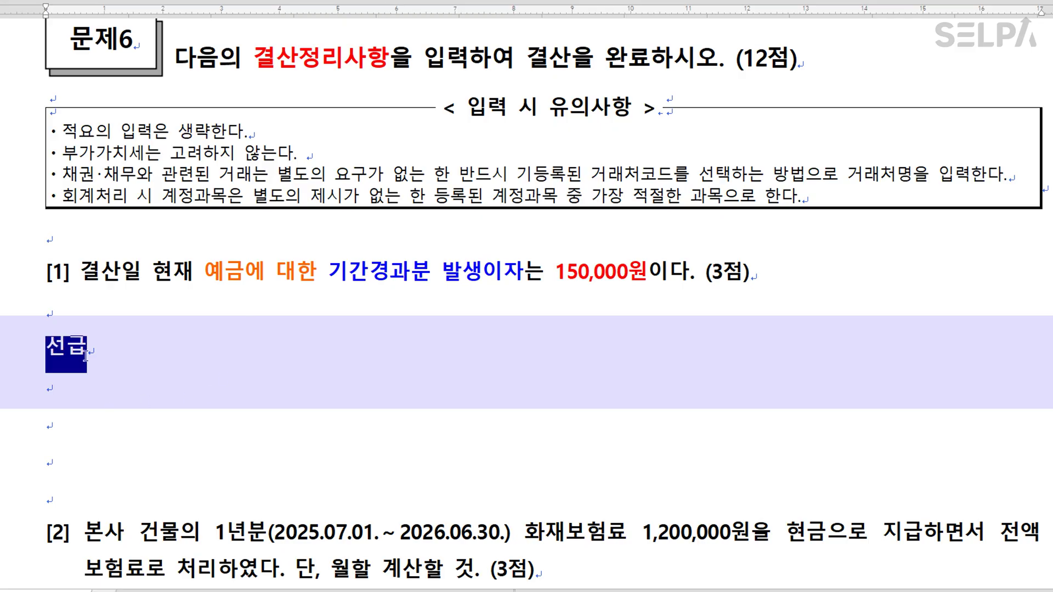
pyautogui.click(413, 355)
pyautogui.write('비용')
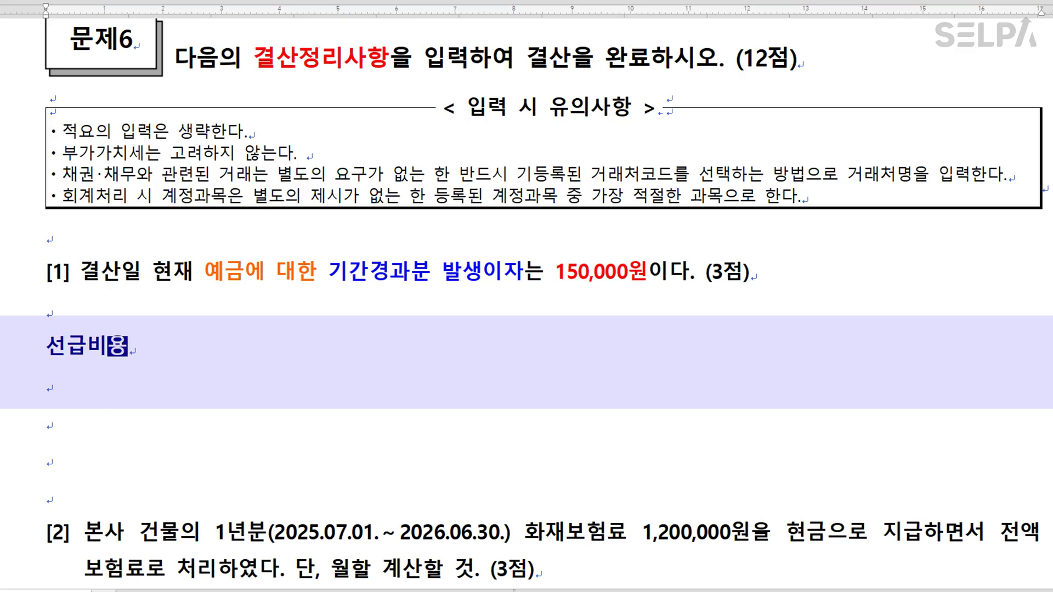
pyautogui.write(', 선수')
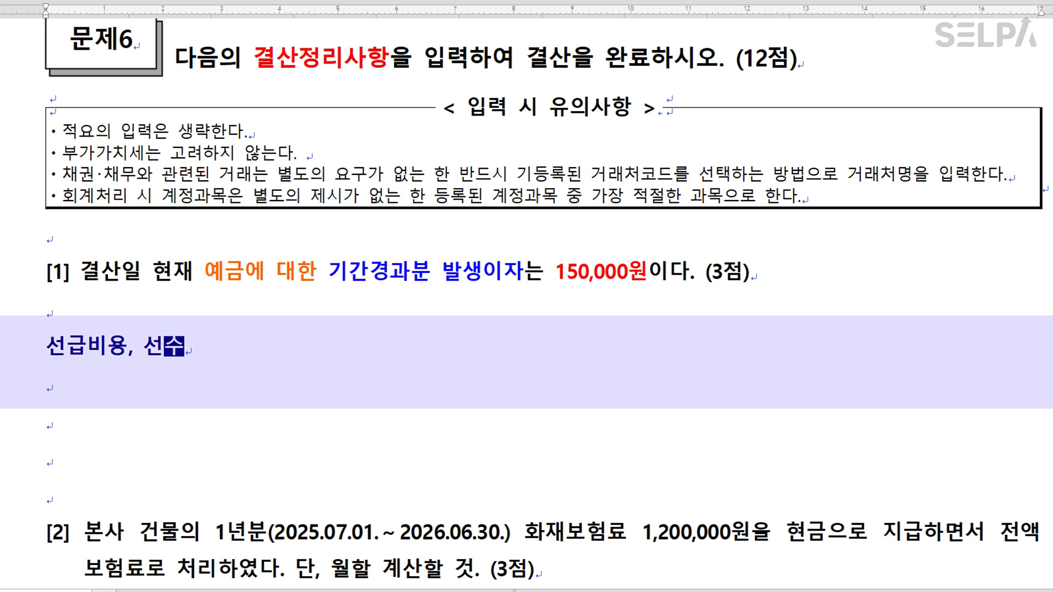
pyautogui.write('수익   >>> ')
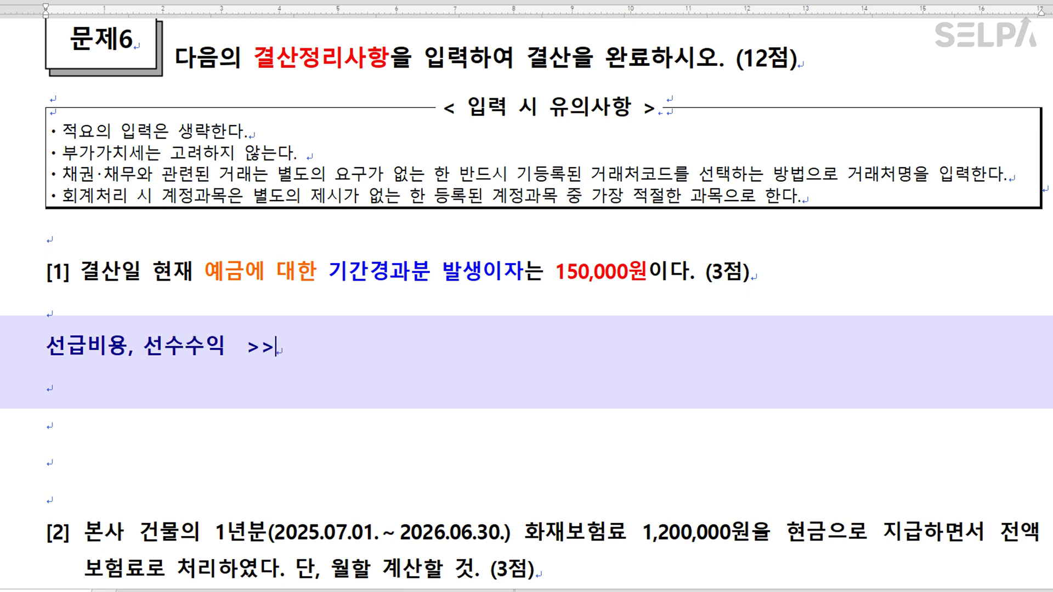
pyautogui.write('미경과분')
pyautogui.press('Return')
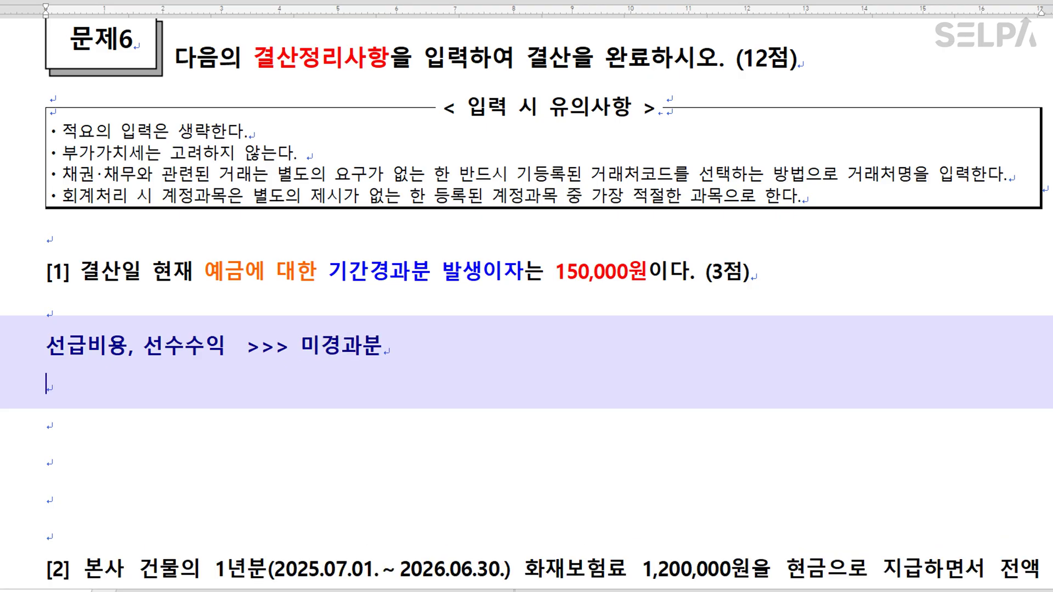
pyautogui.write('미수수익')
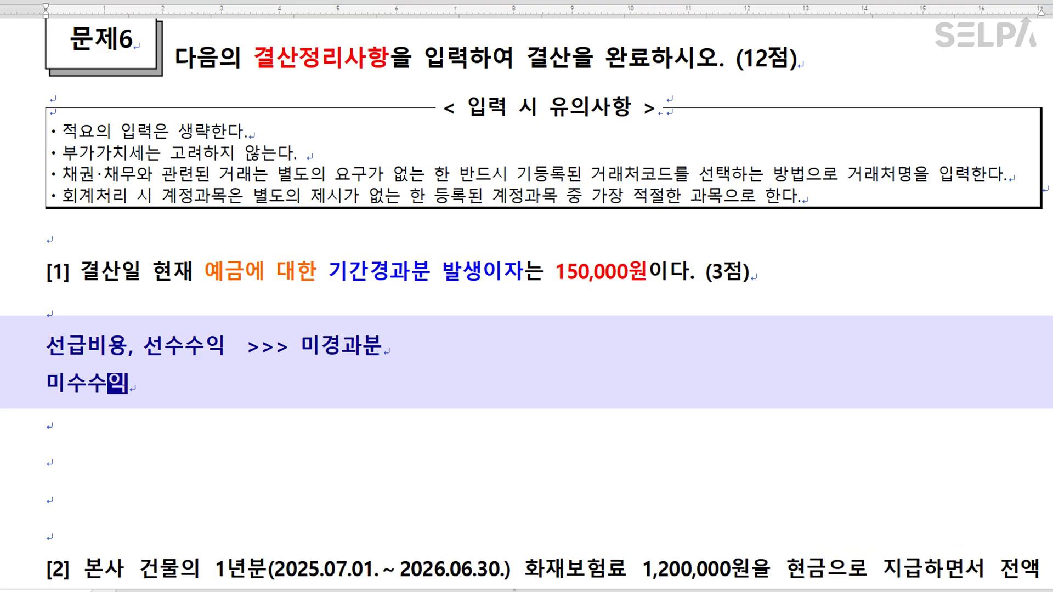
pyautogui.write(', 미지급비')
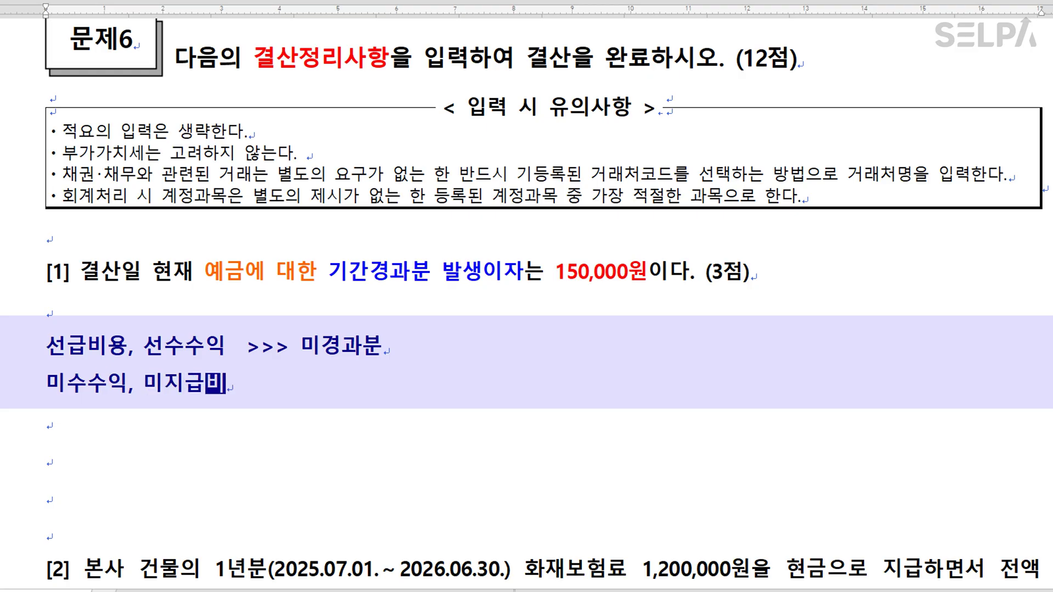
pyautogui.write('용   > > ')
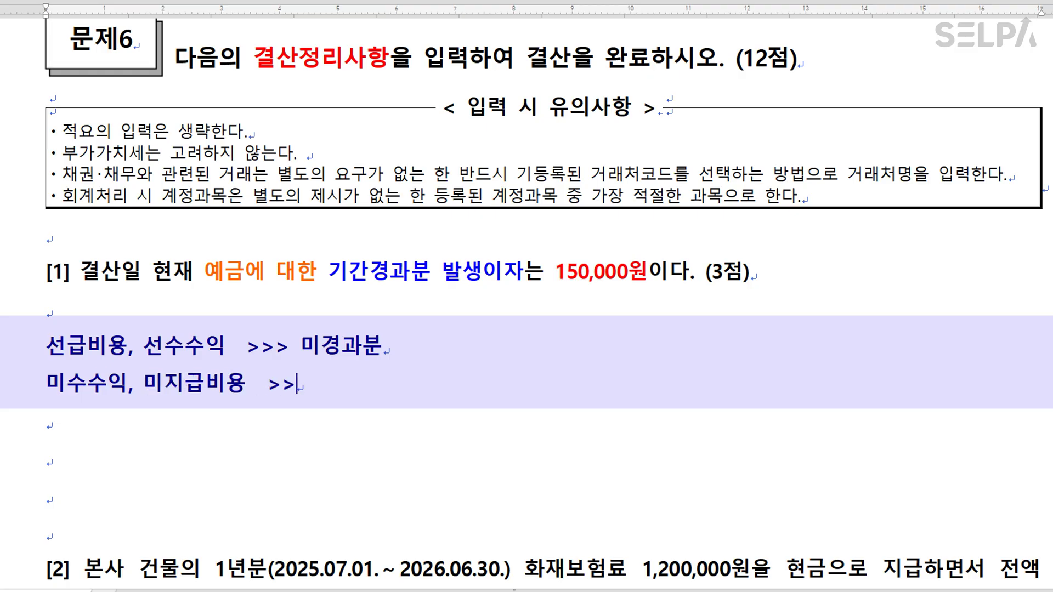
pyautogui.write('> 경과분')
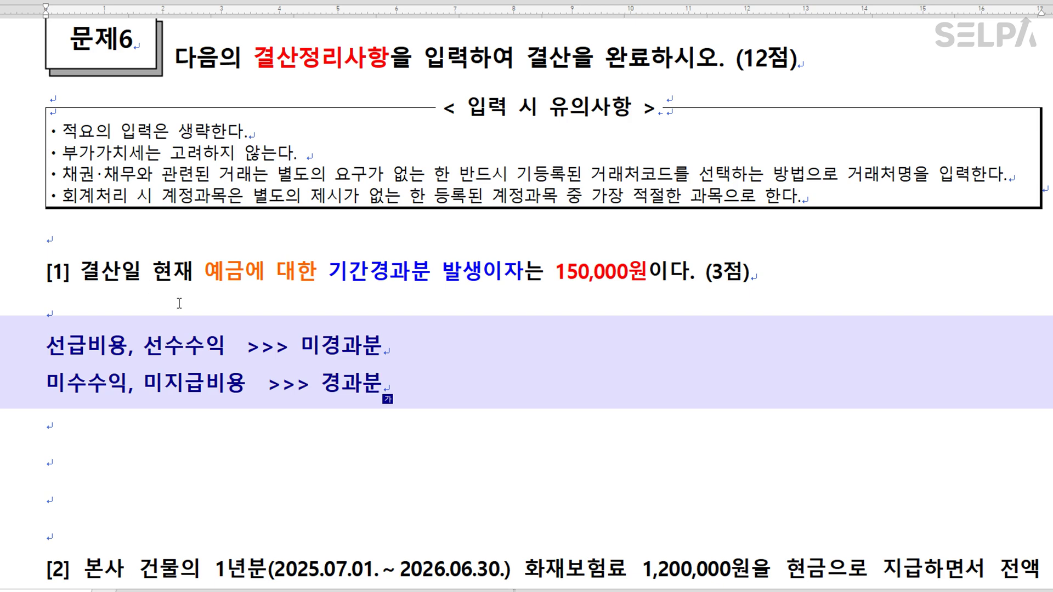
# Place the insertion point right after 예금 in problem [1].
pyautogui.click(367, 272)
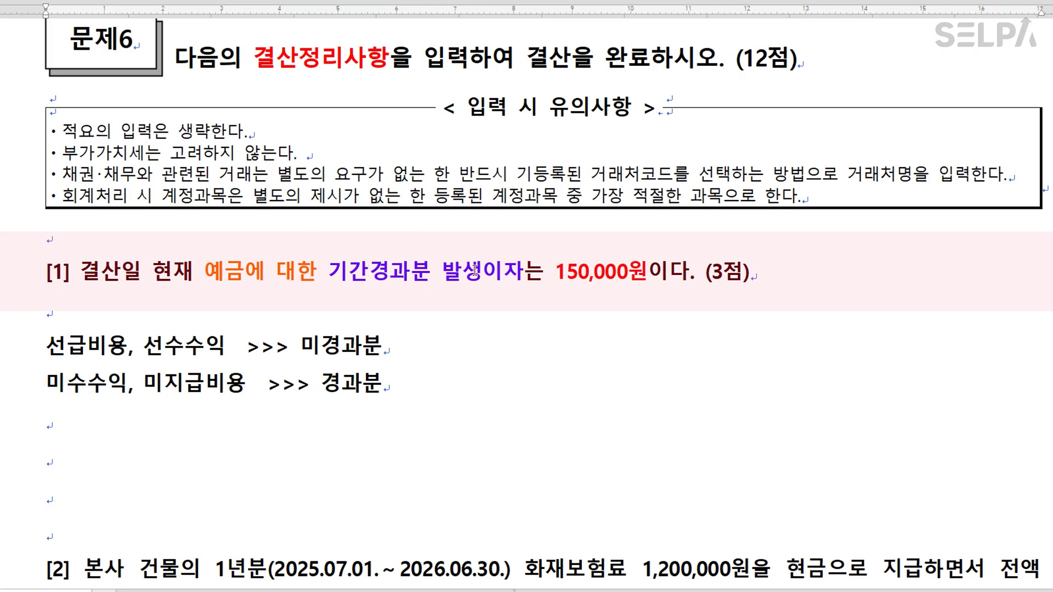
pyautogui.moveTo(247, 270); pyautogui.dragTo(210, 272)
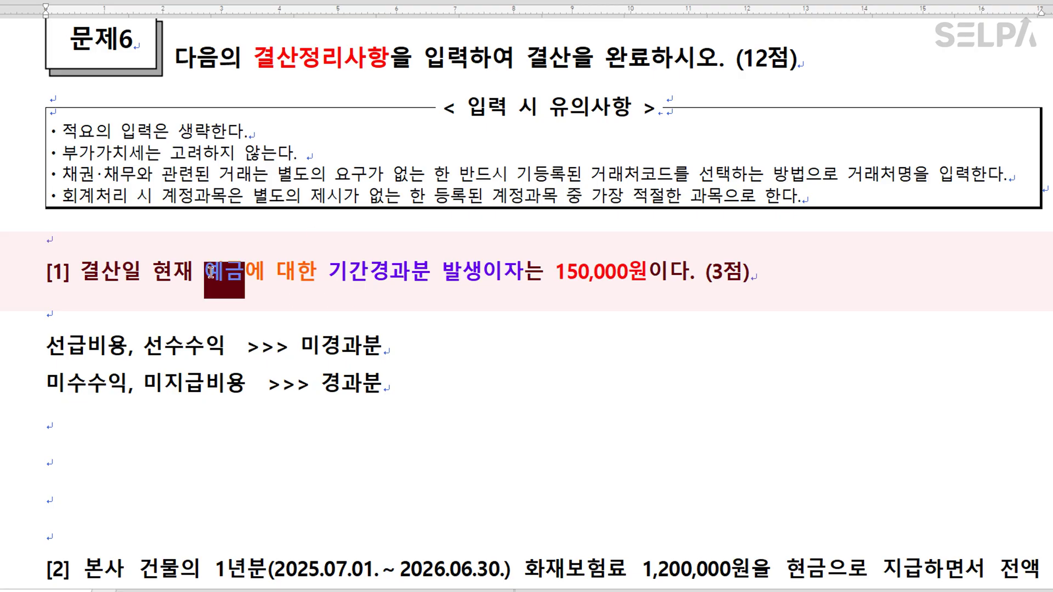
pyautogui.click(252, 277)
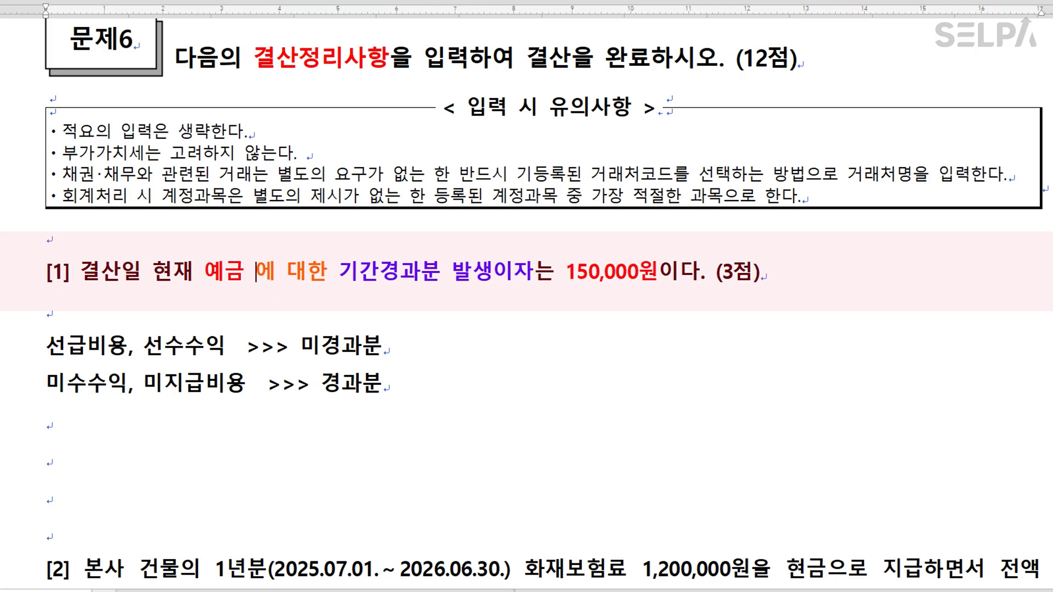
# Insert '>> 이자수익' after 예금 in problem [1].
pyautogui.write('>>')
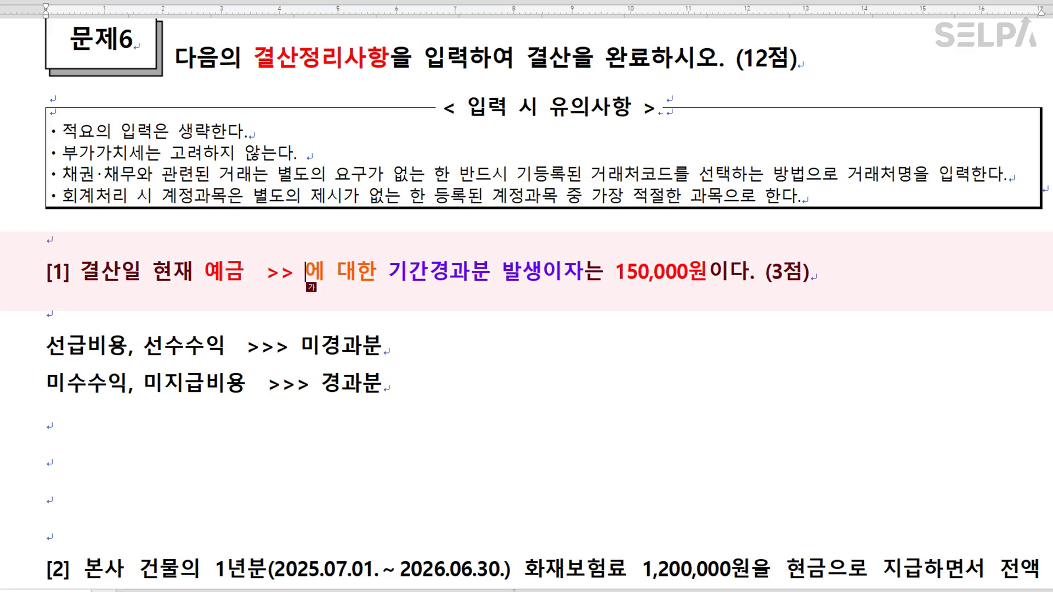
pyautogui.write('이자수익')
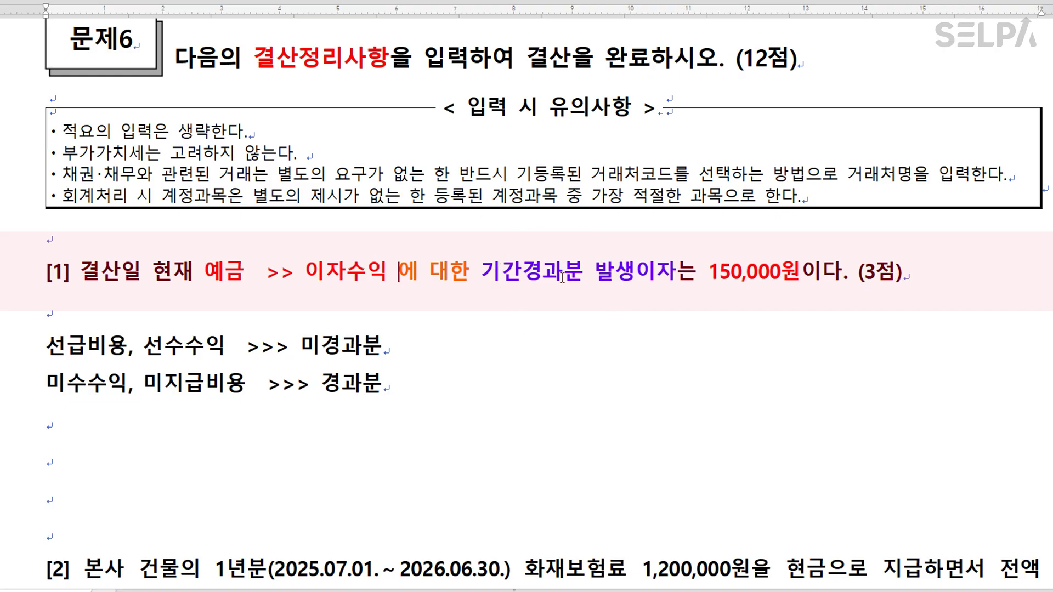
pyautogui.moveTo(46, 384); pyautogui.dragTo(124, 386)
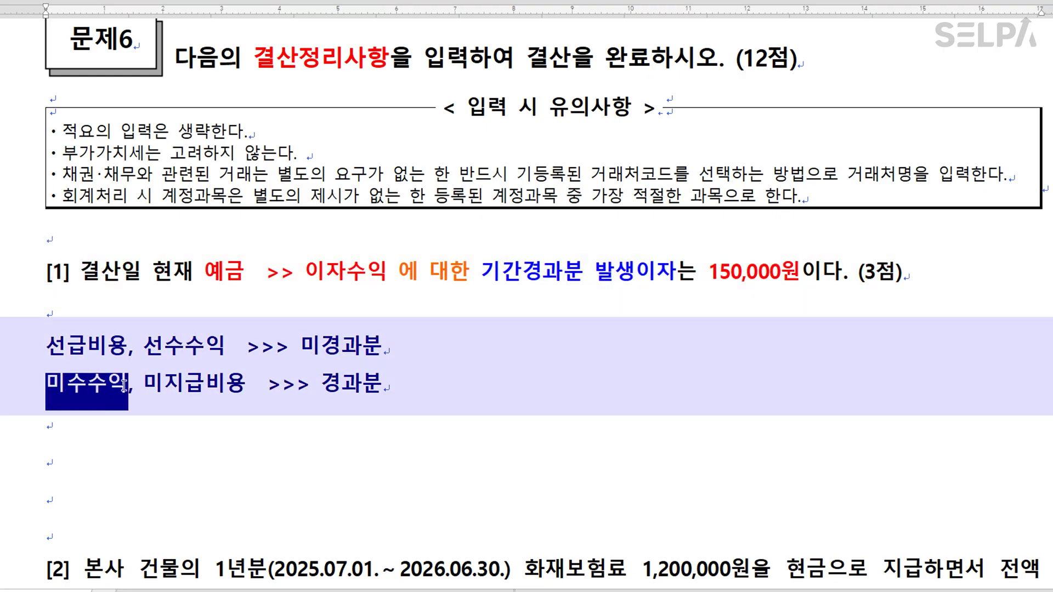
pyautogui.click(241, 420)
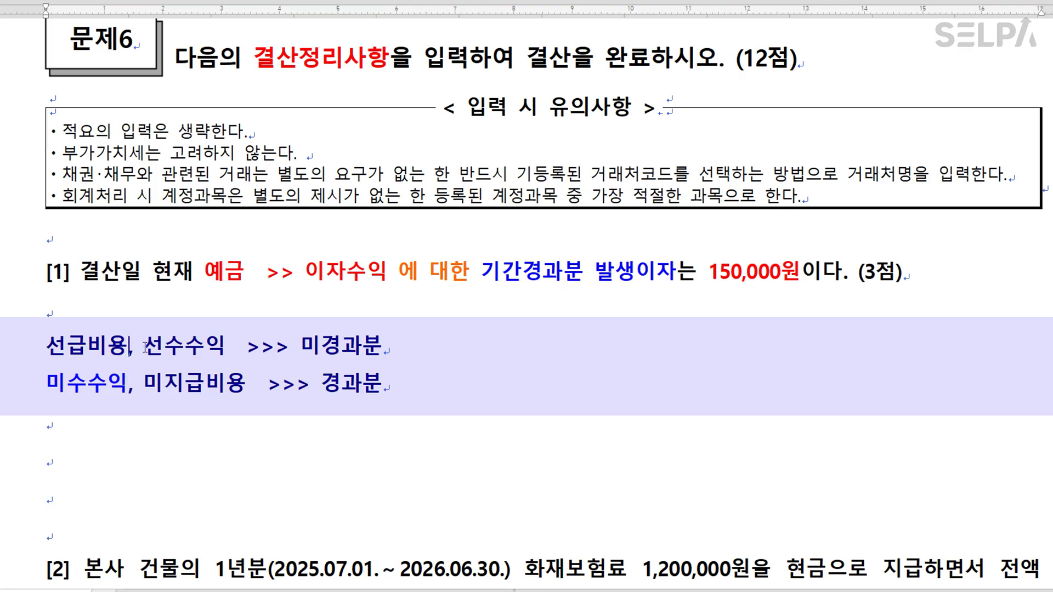
# Tag each note account (차변) or (대변) and append '>>> 반대의 경우' to the 미경과분 line.
pyautogui.write('(차변')
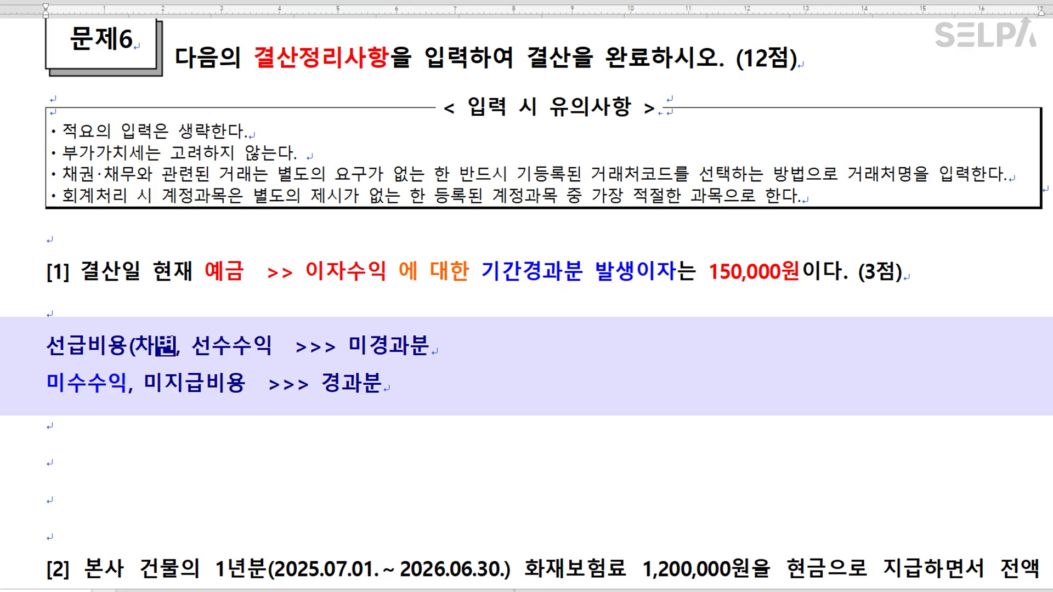
pyautogui.write(')')
pyautogui.press('Right')
pyautogui.press('Right')
pyautogui.press('Right')
pyautogui.press('Right')
pyautogui.press('Right')
pyautogui.press('Right')
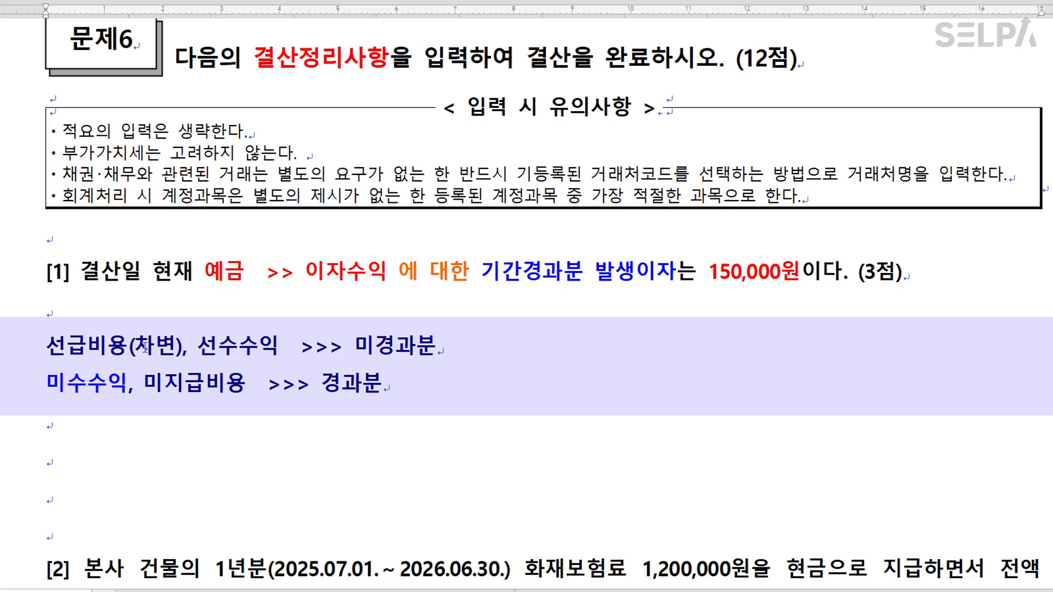
pyautogui.write('(대변')
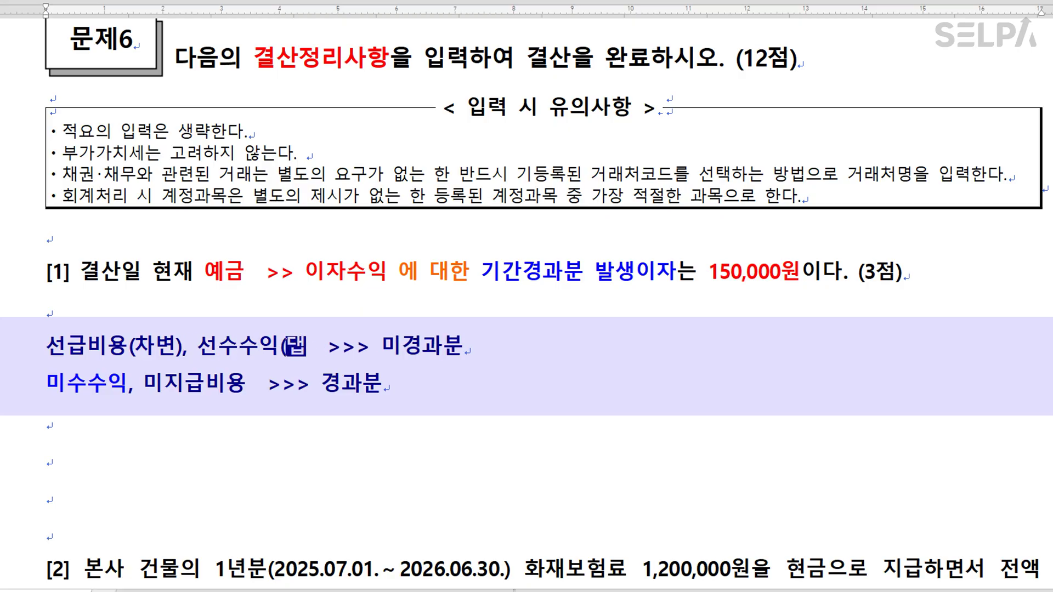
pyautogui.write(')')
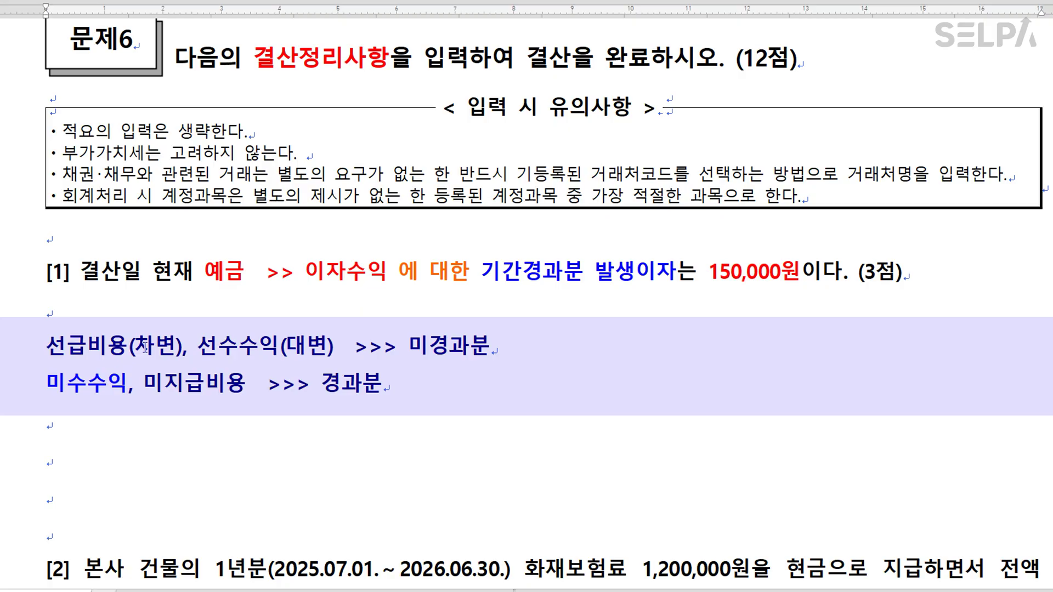
pyautogui.click(128, 385)
pyautogui.write('(차변')
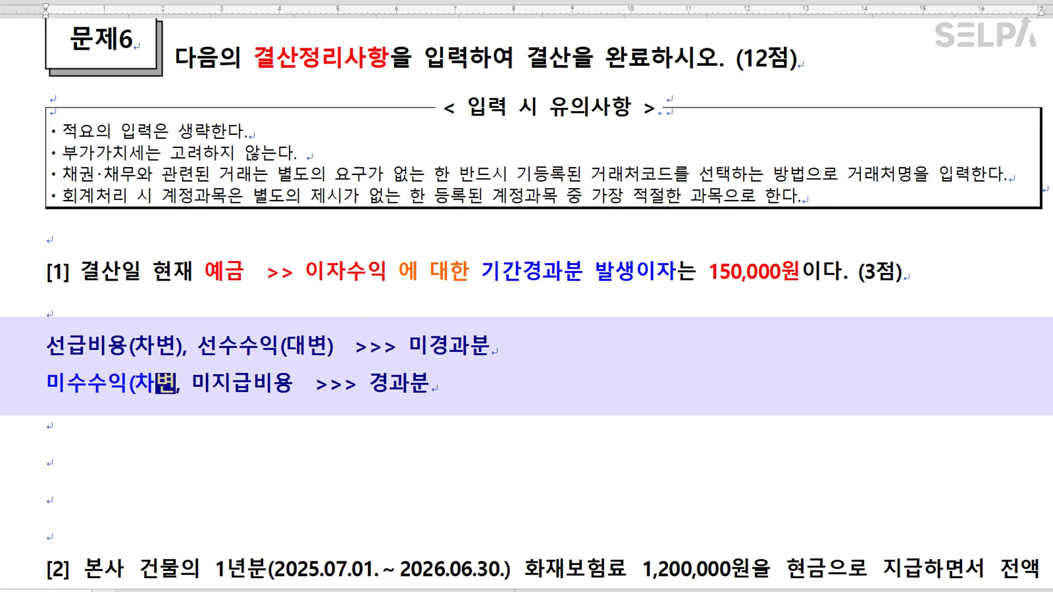
pyautogui.write(')')
pyautogui.click(308, 386)
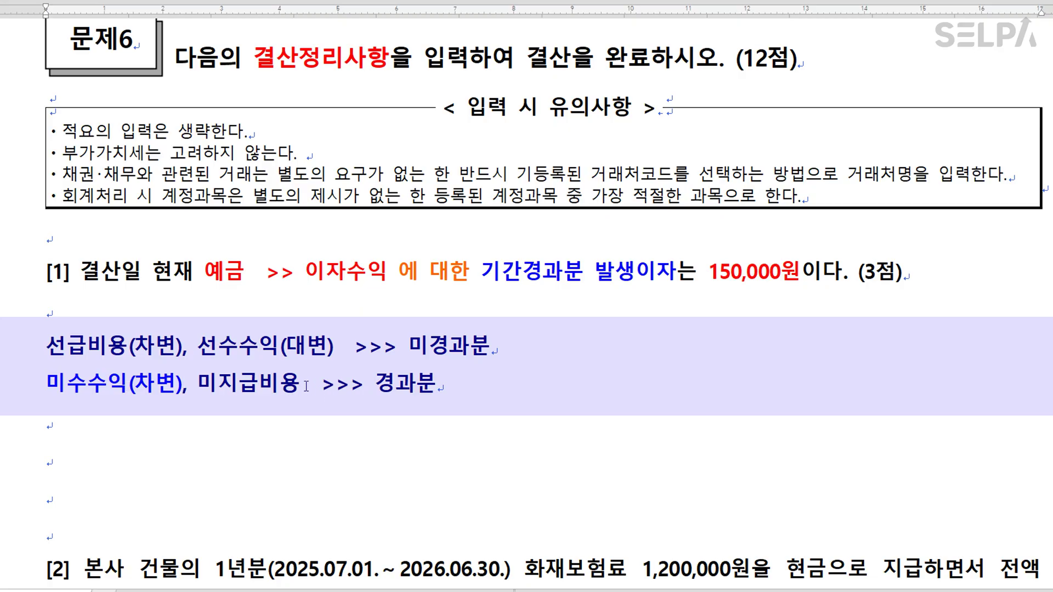
pyautogui.write('(댑')
pyautogui.write('변)')
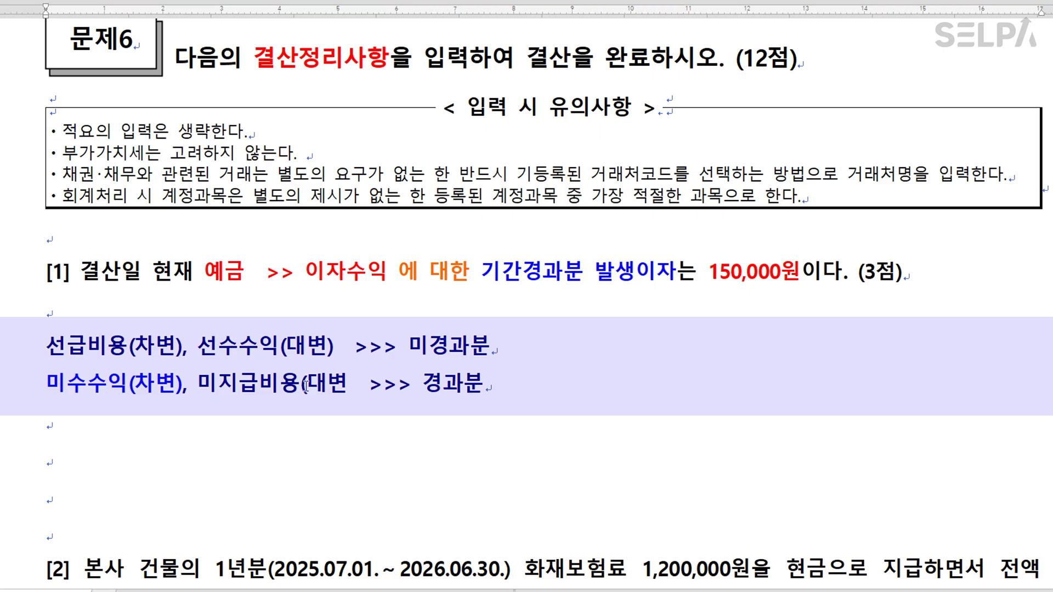
pyautogui.click(519, 352)
pyautogui.write('>>> ')
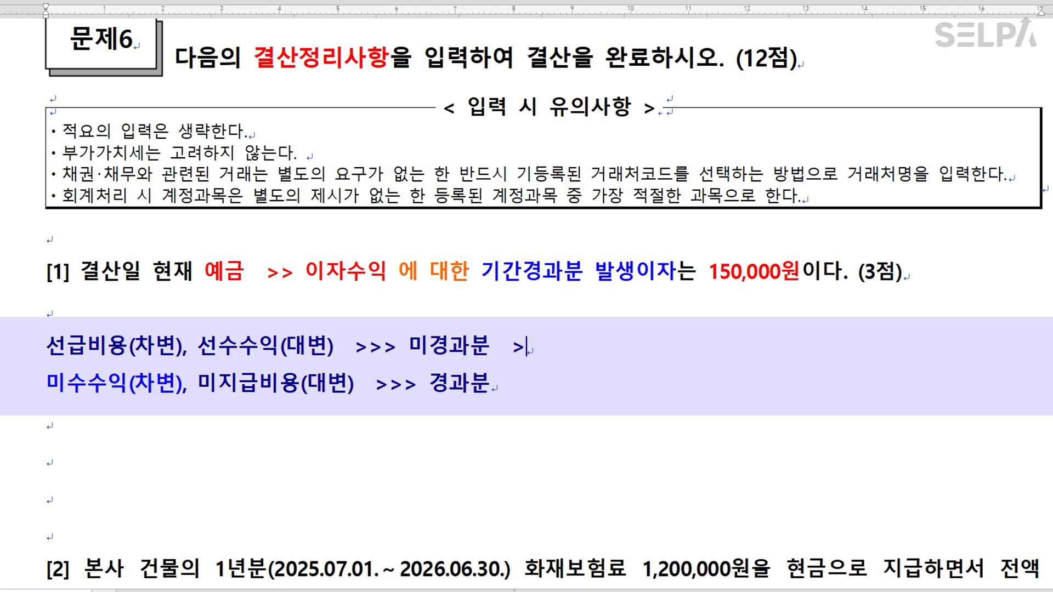
pyautogui.write('반대의 경우')
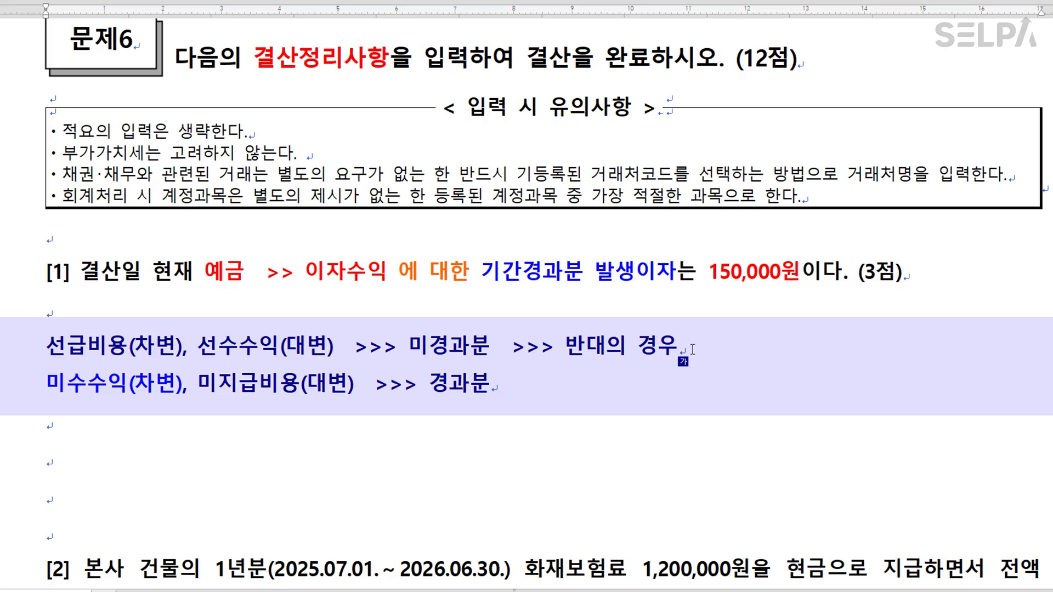
pyautogui.click(307, 347)
# Highlight 반대의 경우 and 이자수익 for emphasis, then return to the blank line.
pyautogui.moveTo(680, 351); pyautogui.dragTo(567, 349)
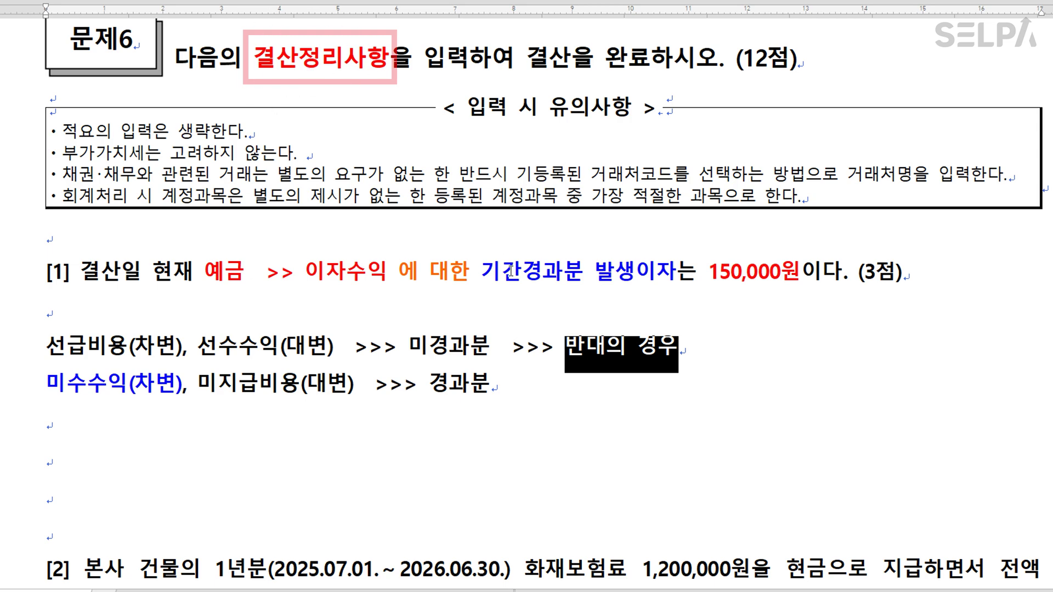
pyautogui.click(561, 389)
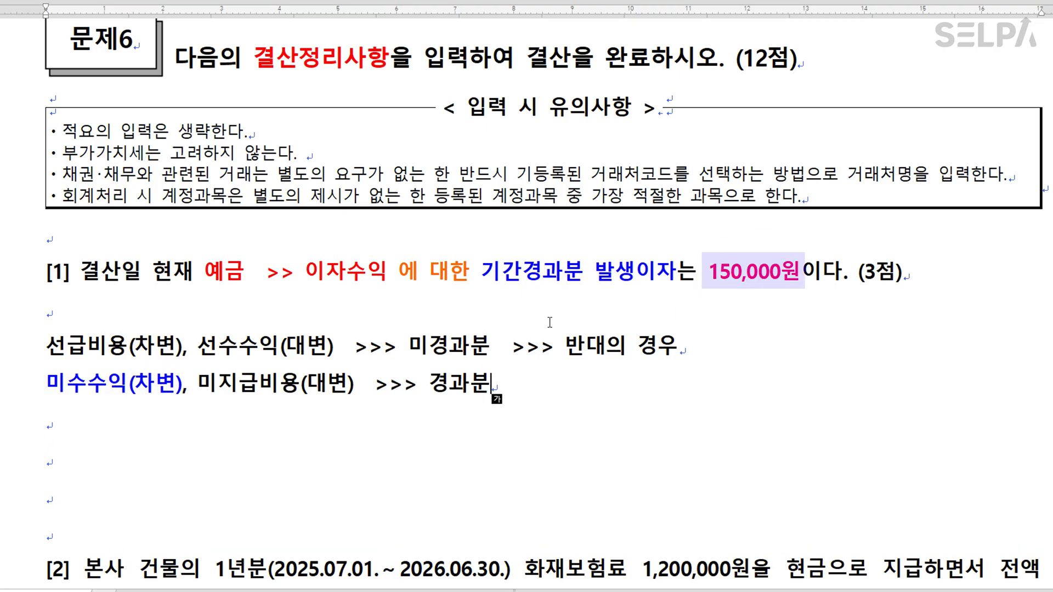
pyautogui.moveTo(306, 271); pyautogui.dragTo(383, 275)
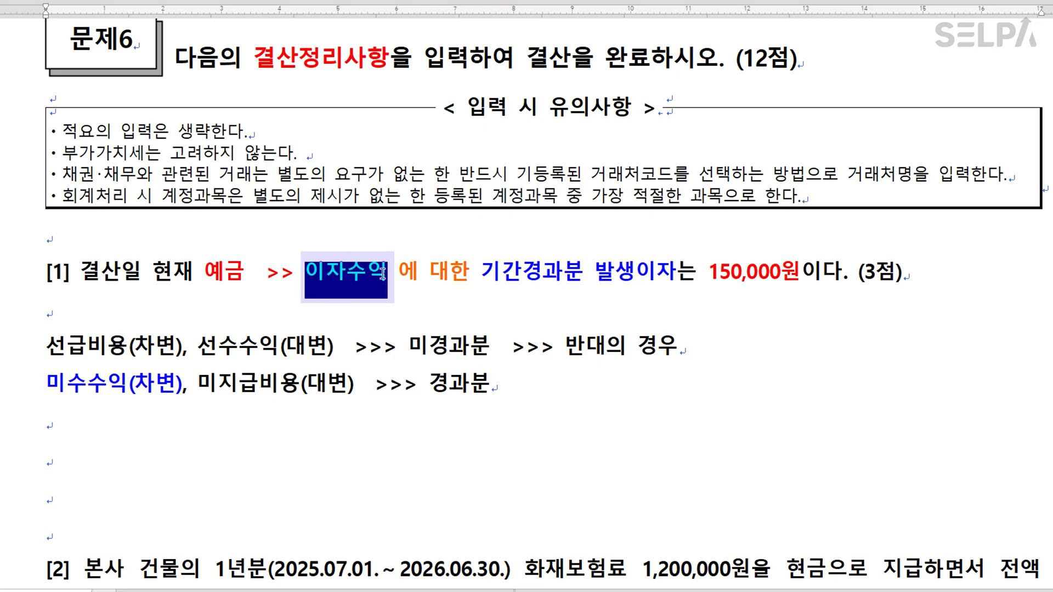
pyautogui.click(395, 313)
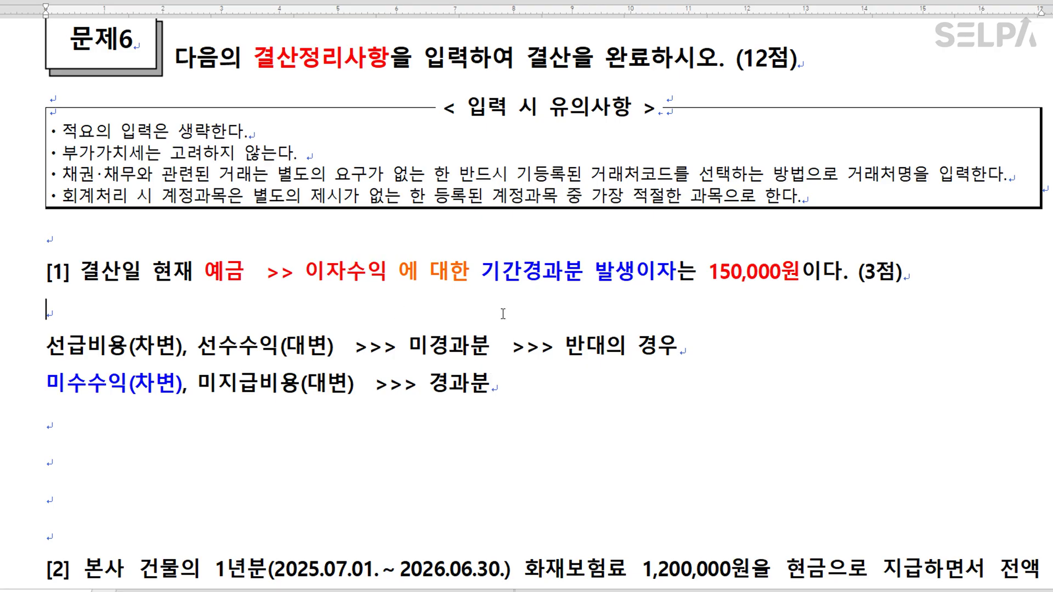
pyautogui.scroll(-3, 623, 301)
# Enter the 12/31 entry: debit 0116 미수수익 150,000, credit 0901 이자수익 150,000.
pyautogui.hotkey('alt', 'Tab')
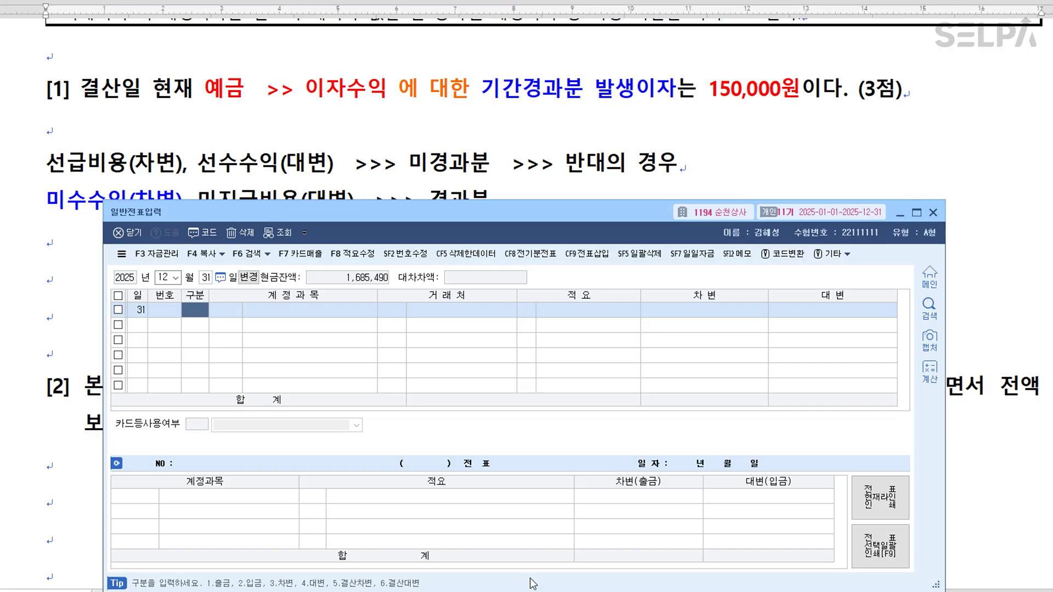
pyautogui.write('3미수수')
pyautogui.press('Return')
pyautogui.press('Return')
pyautogui.press('Return')
pyautogui.press('Return')
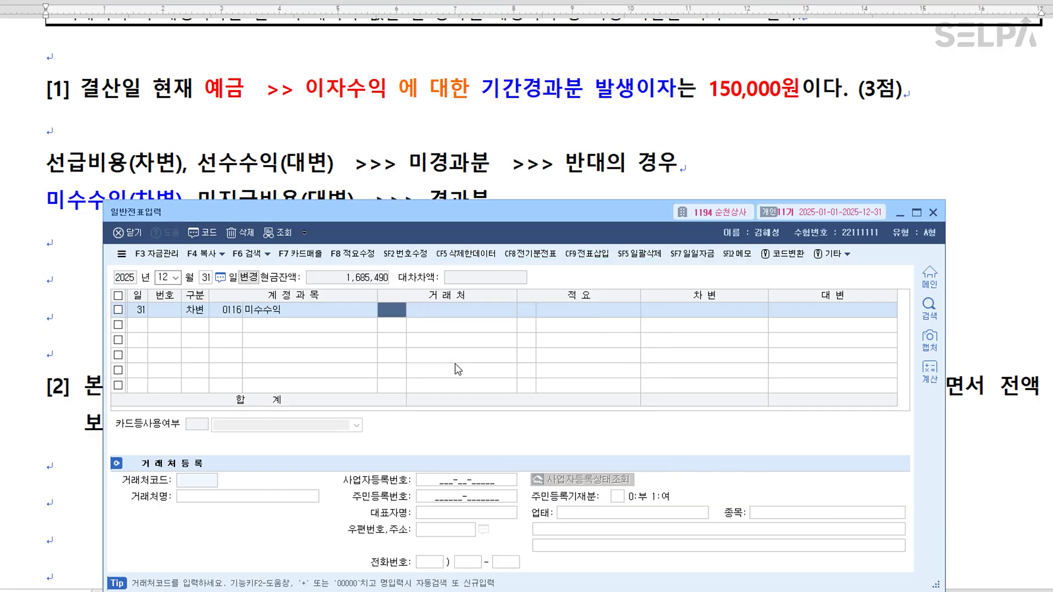
pyautogui.write('150,000')
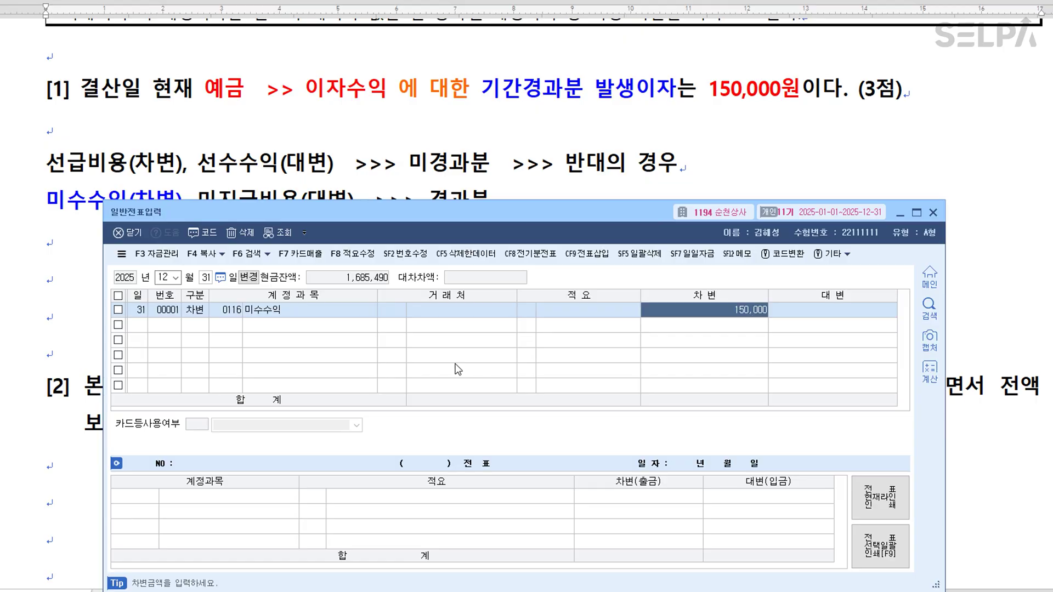
pyautogui.press('Return')
pyautogui.write('4901')
pyautogui.press('Return')
pyautogui.press('Return')
pyautogui.press('Return')
pyautogui.press('Return')
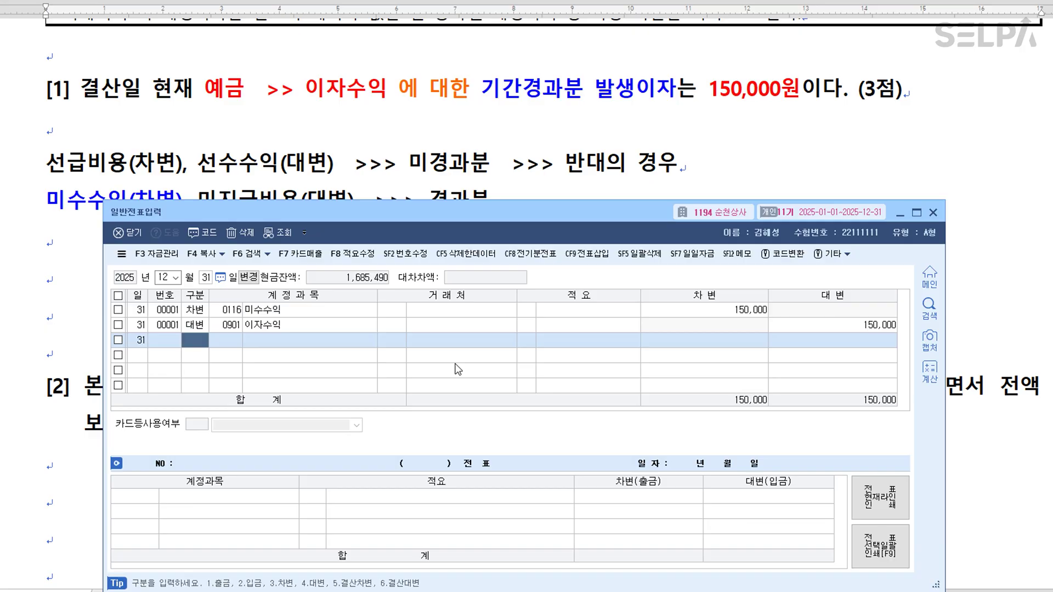
# Colour the word 보험료 in the 1,200,000원 화재보험료 problem [2] blue.
pyautogui.click(672, 176)
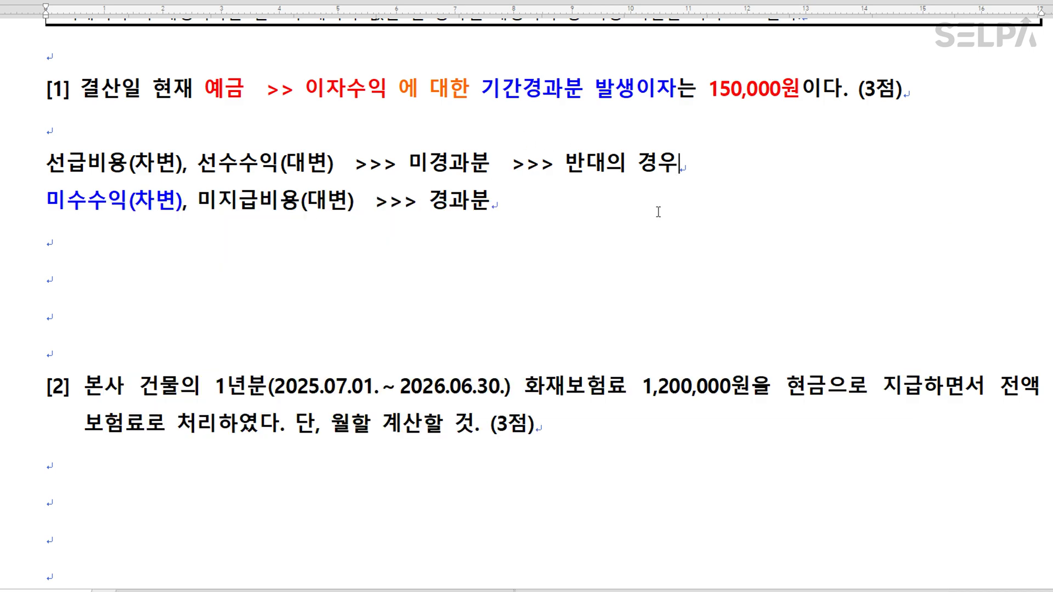
pyautogui.scroll(-2, 690, 250)
pyautogui.scroll(-2, 690, 250)
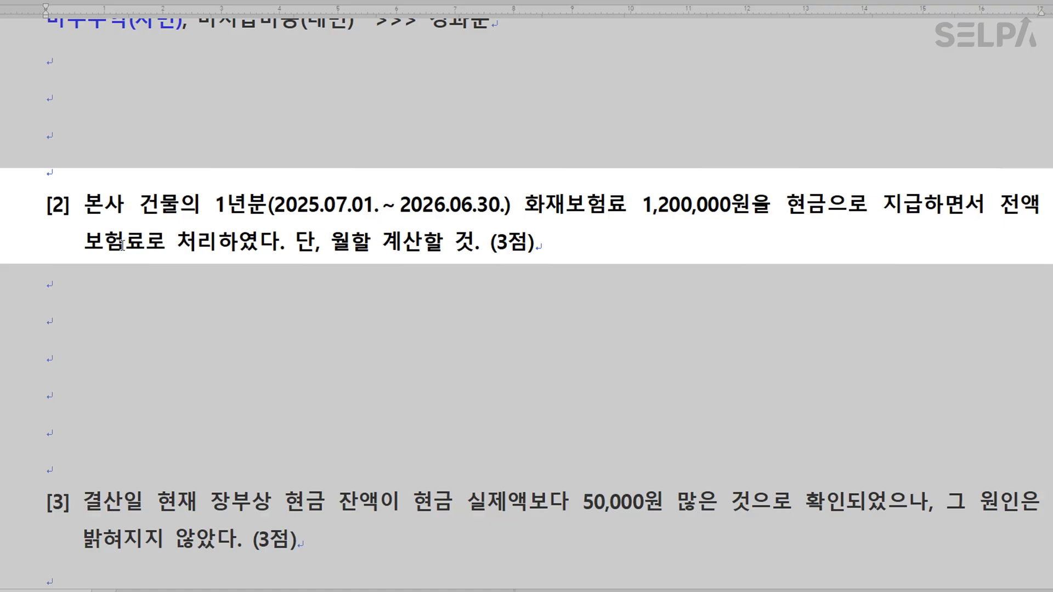
pyautogui.moveTo(84, 242); pyautogui.dragTo(150, 239)
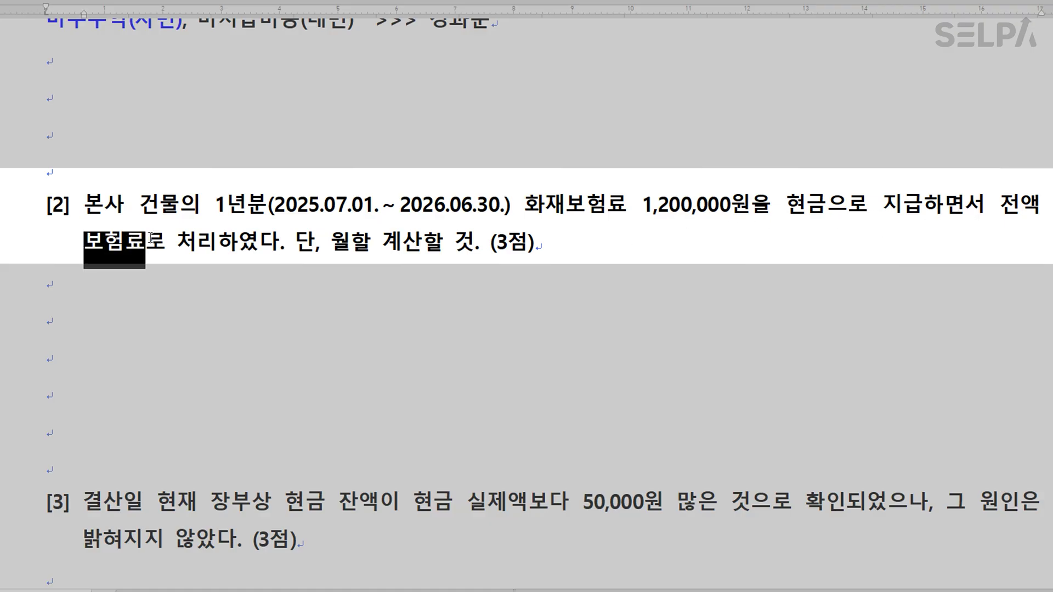
pyautogui.hotkey('ctrl', 'm')
pyautogui.press('b')
pyautogui.click(320, 203)
pyautogui.click(194, 329)
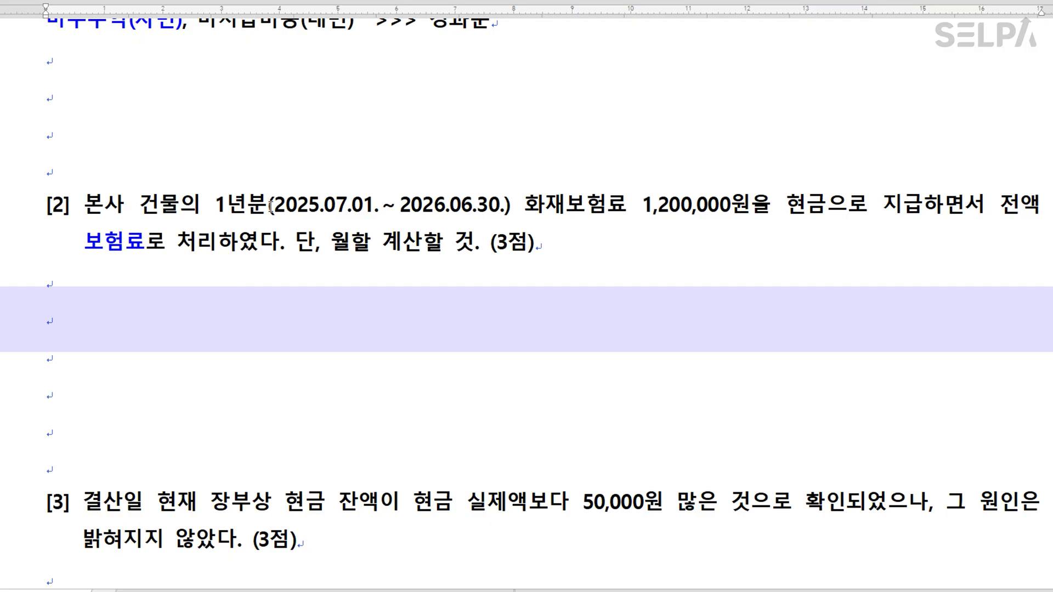
# Write 1,200,000 / 12 = 100,000, tag 2026.06.30. green with >> 선급비용, and add * 6 = 600,000 >>> 선급비용.
pyautogui.write('1,200,000')
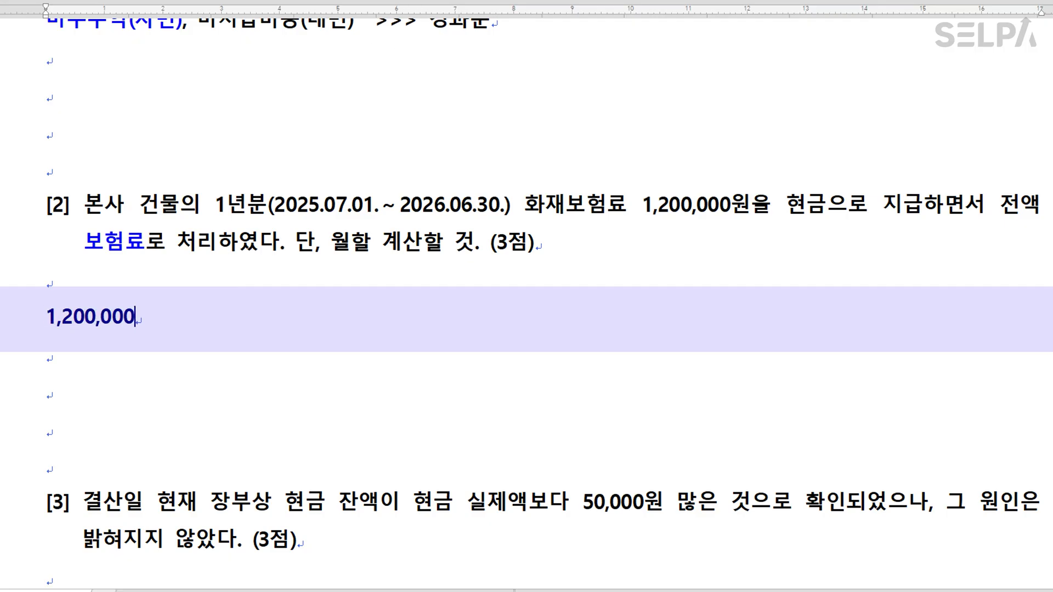
pyautogui.write('  /  12  = 100,000')
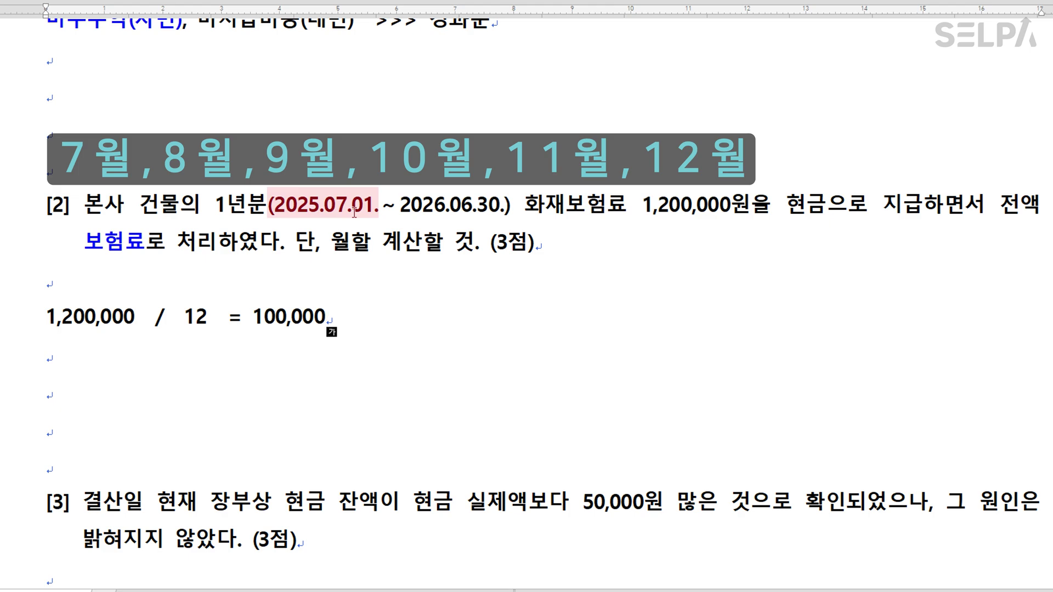
pyautogui.click(137, 244)
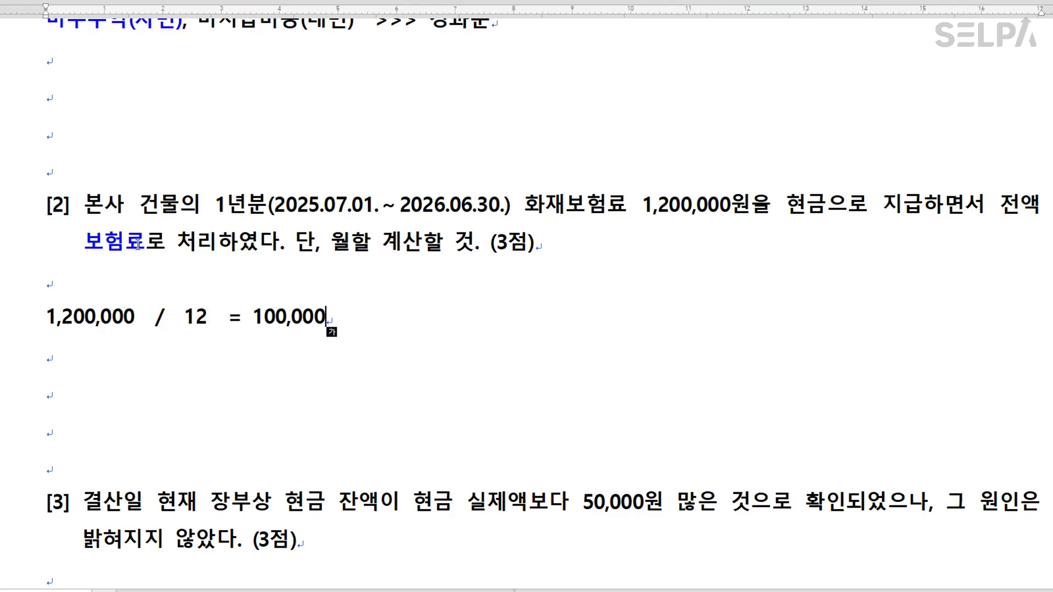
pyautogui.moveTo(400, 207); pyautogui.dragTo(505, 208)
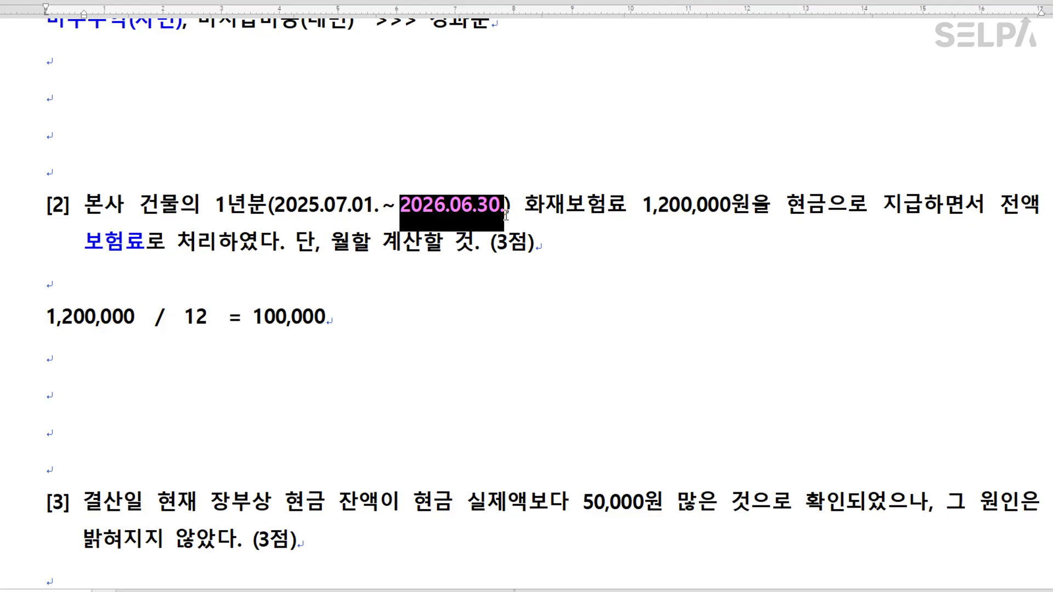
pyautogui.click(506, 212)
pyautogui.write('>> ')
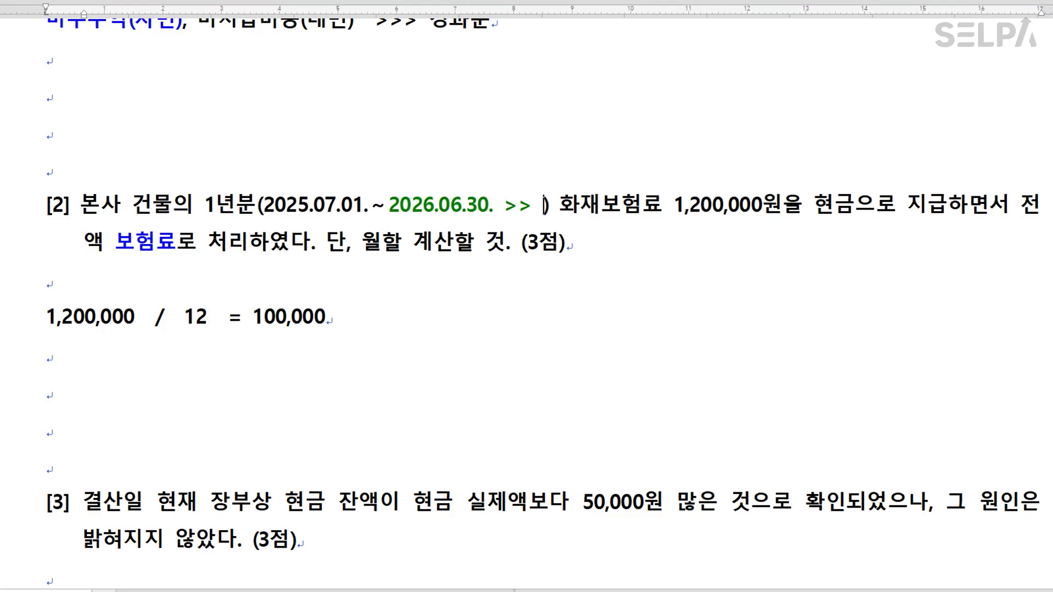
pyautogui.write('선급빙')
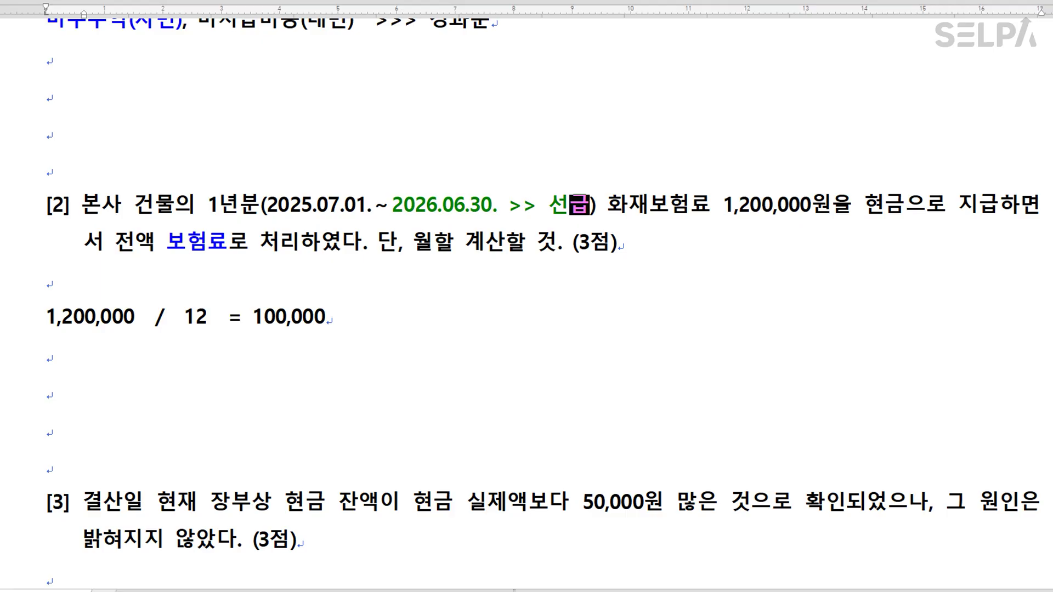
pyautogui.write('용')
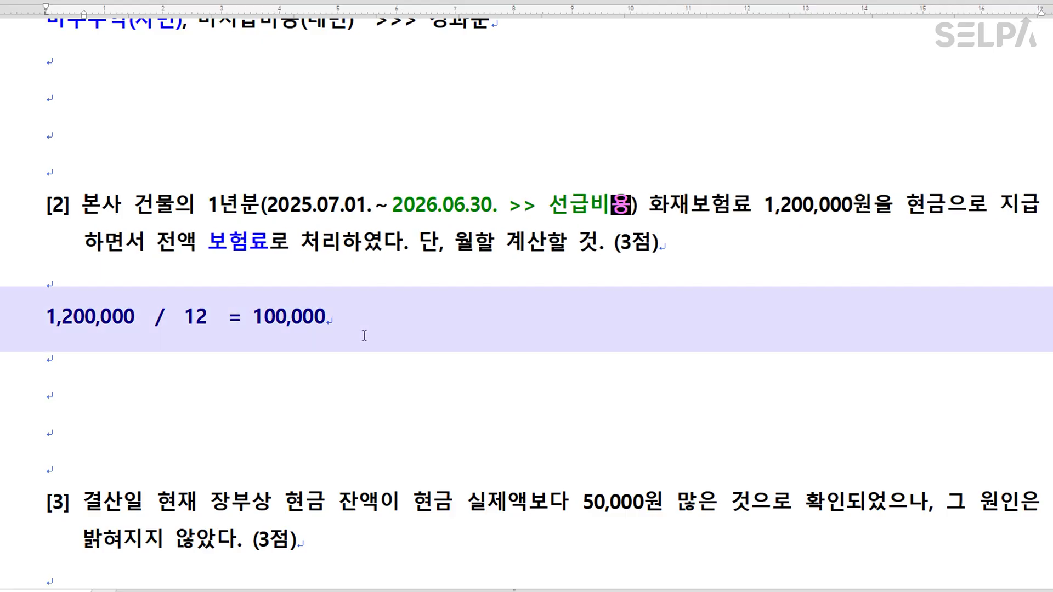
pyautogui.write(' * ')
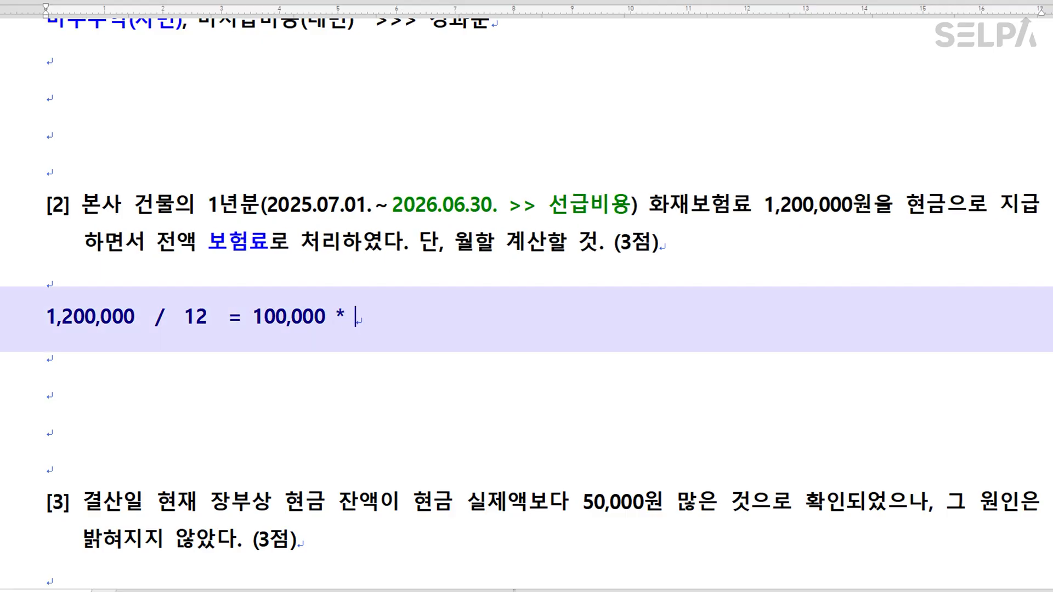
pyautogui.write('6 = 600,000')
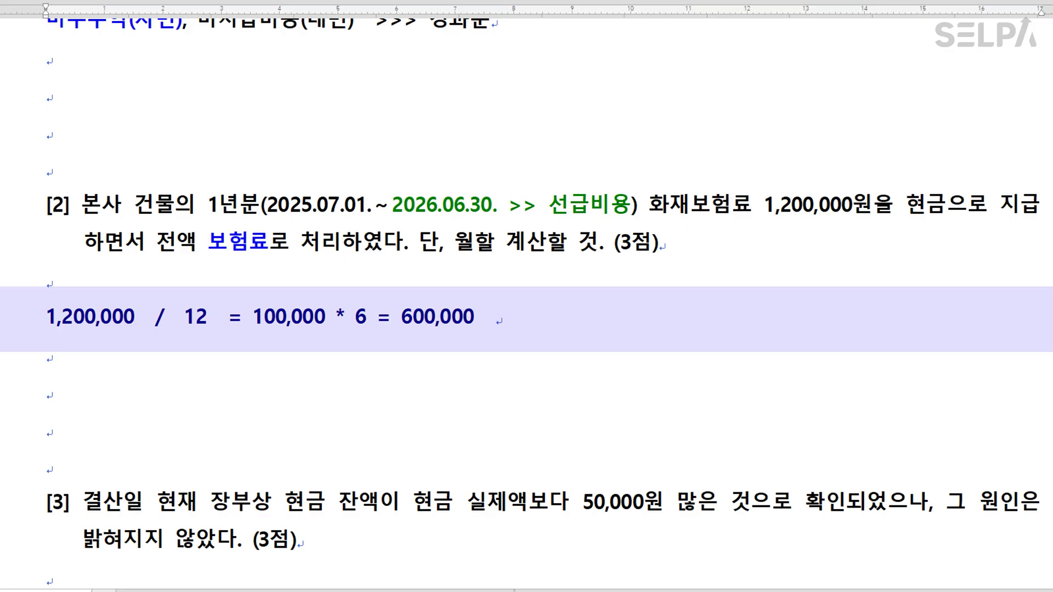
pyautogui.write('  >>> 선급')
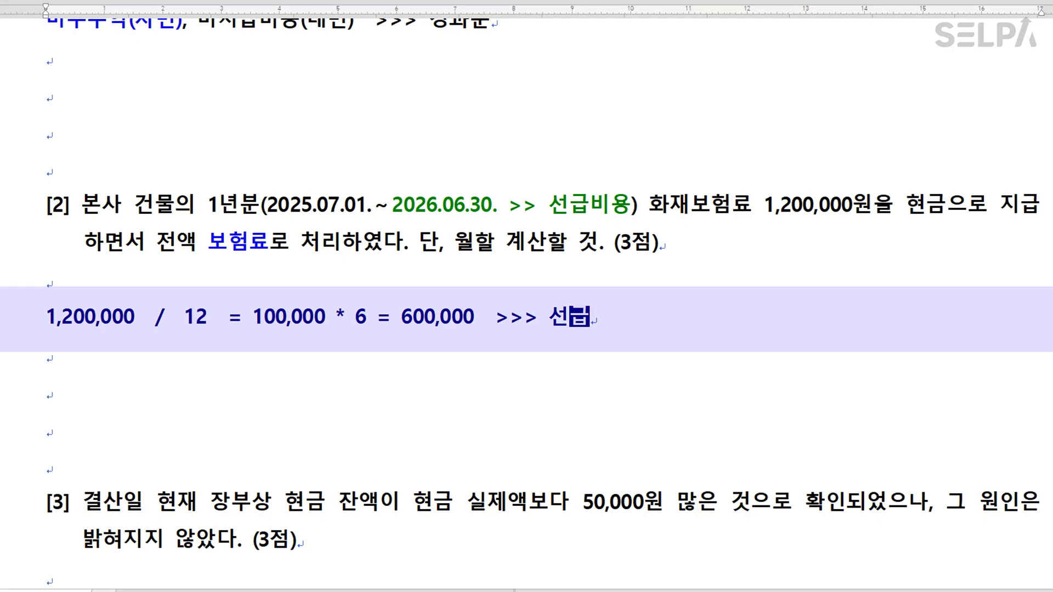
pyautogui.write('비요ㅇ')
pyautogui.press('Return')
pyautogui.press('Return')
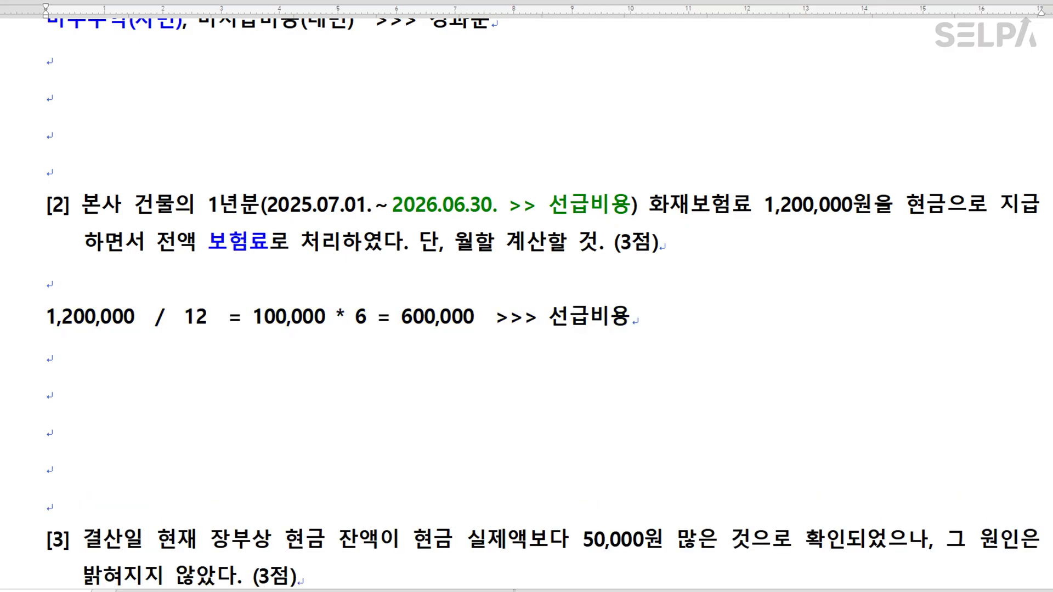
pyautogui.scroll(-3, 880, 204)
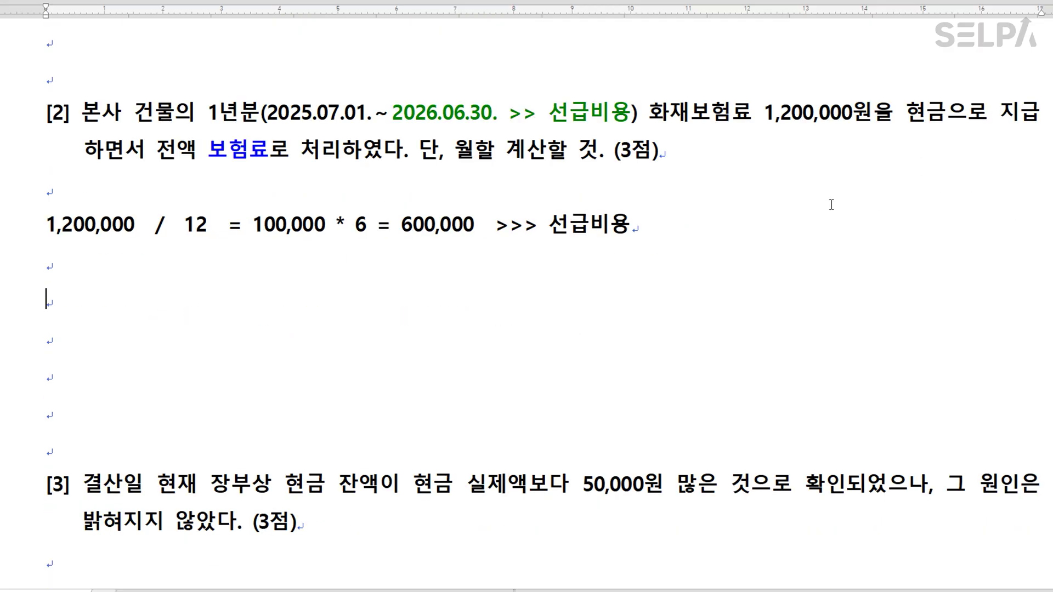
# Add the line 25.07.01 >> 보험료 1,200,000(1년분) | 현금 1,200,000 with the 보험료 part in blue.
pyautogui.write('25.07')
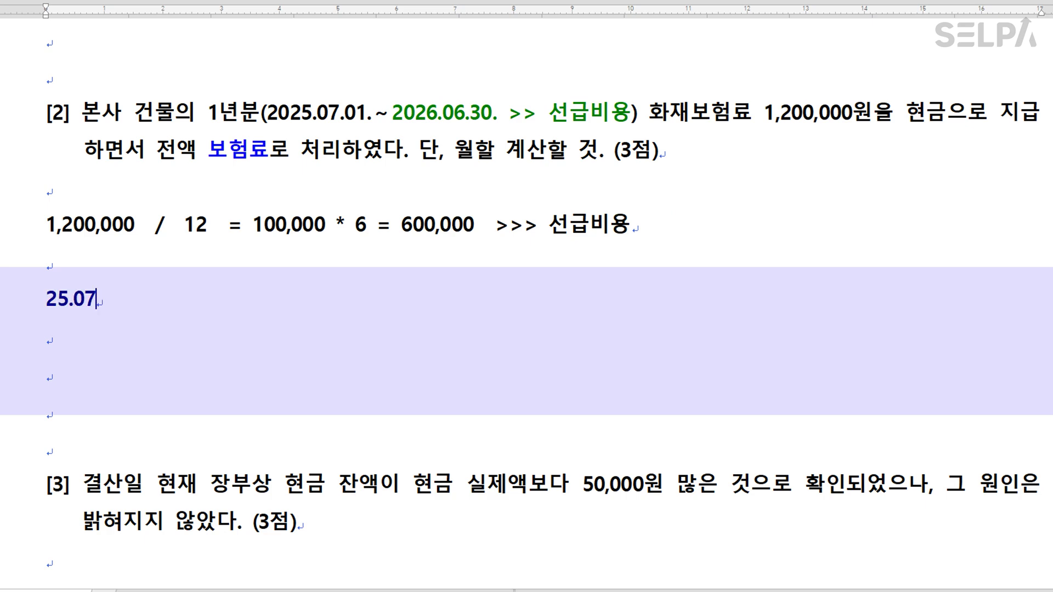
pyautogui.write('.01  >> ')
pyautogui.write('보험료')
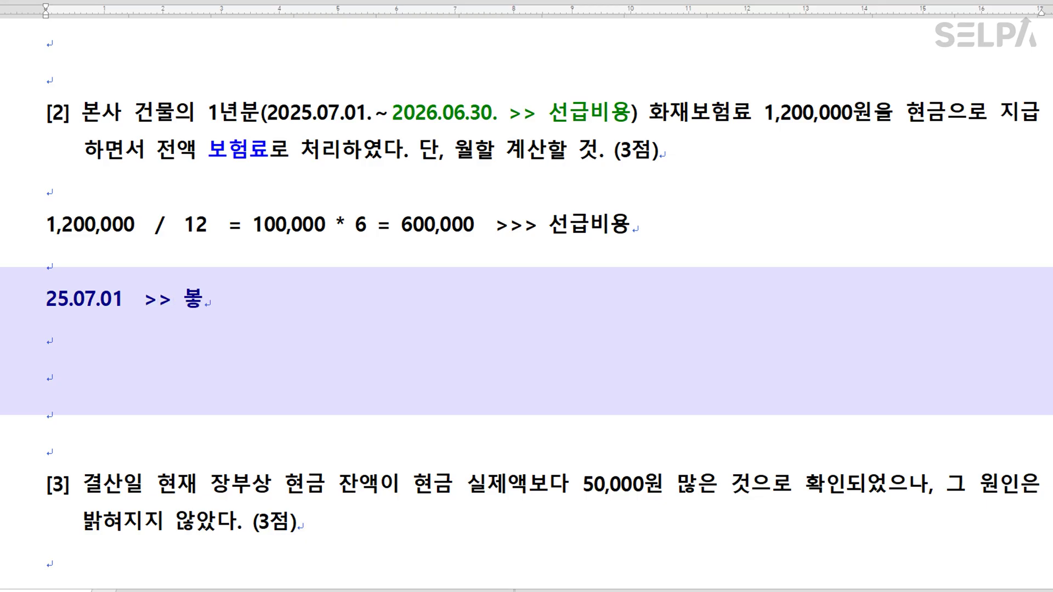
pyautogui.write(' 1')
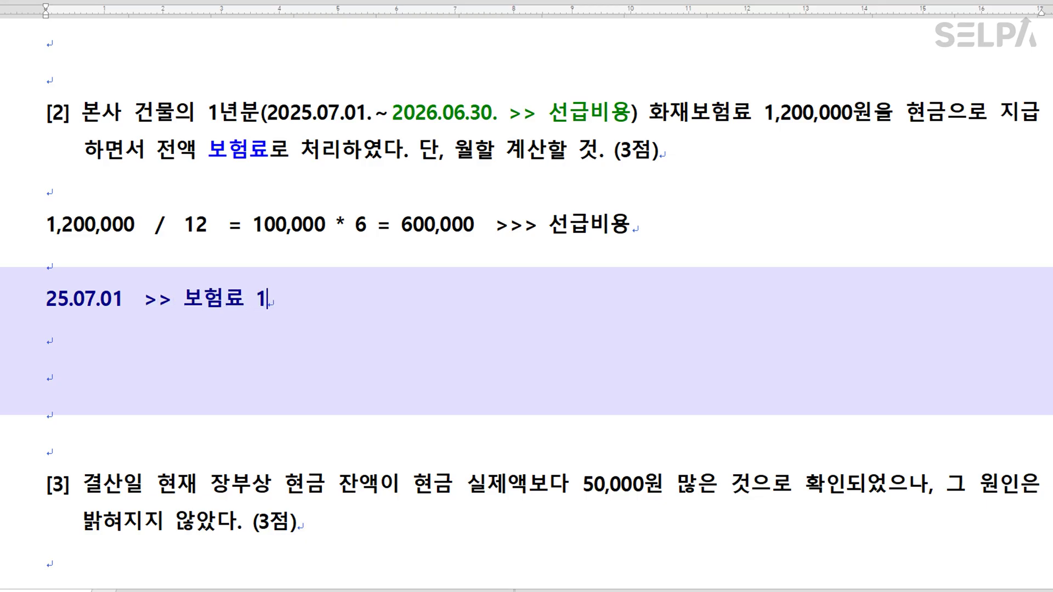
pyautogui.write(',200,000   ')
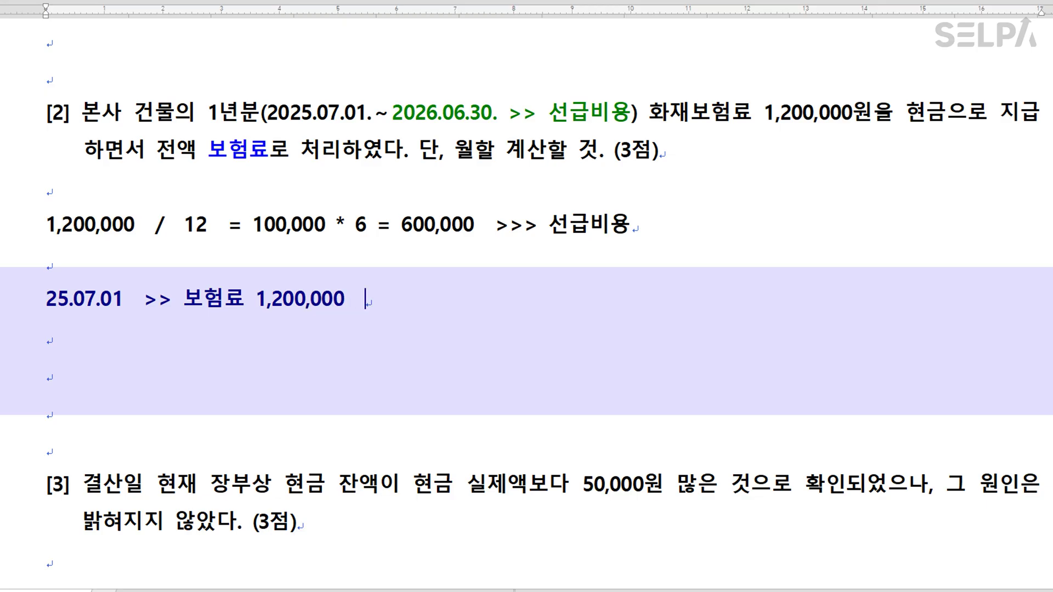
pyautogui.write('| 현금 1,200,000')
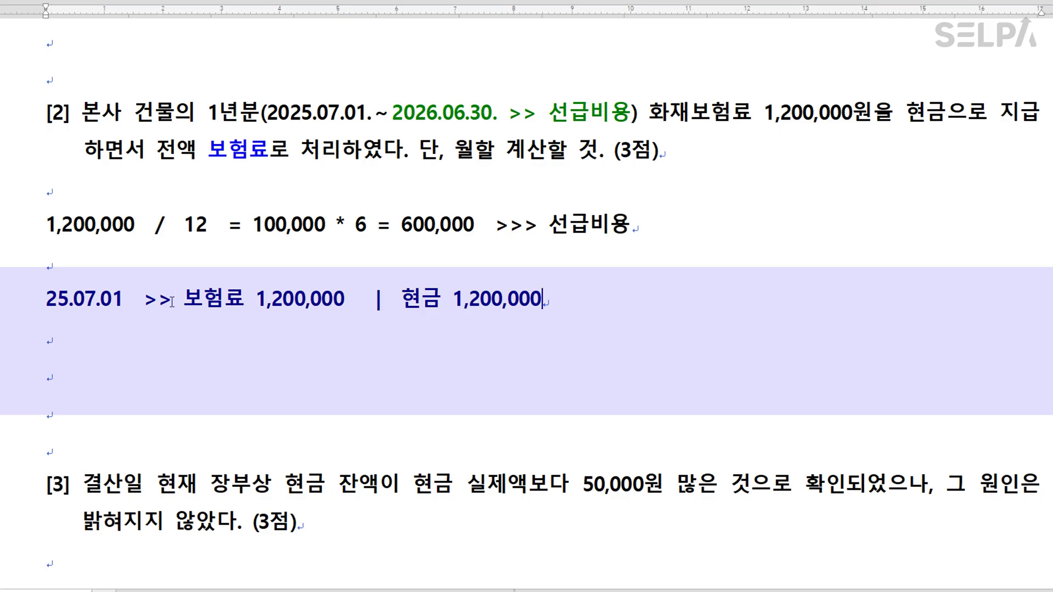
pyautogui.moveTo(185, 300); pyautogui.dragTo(345, 300)
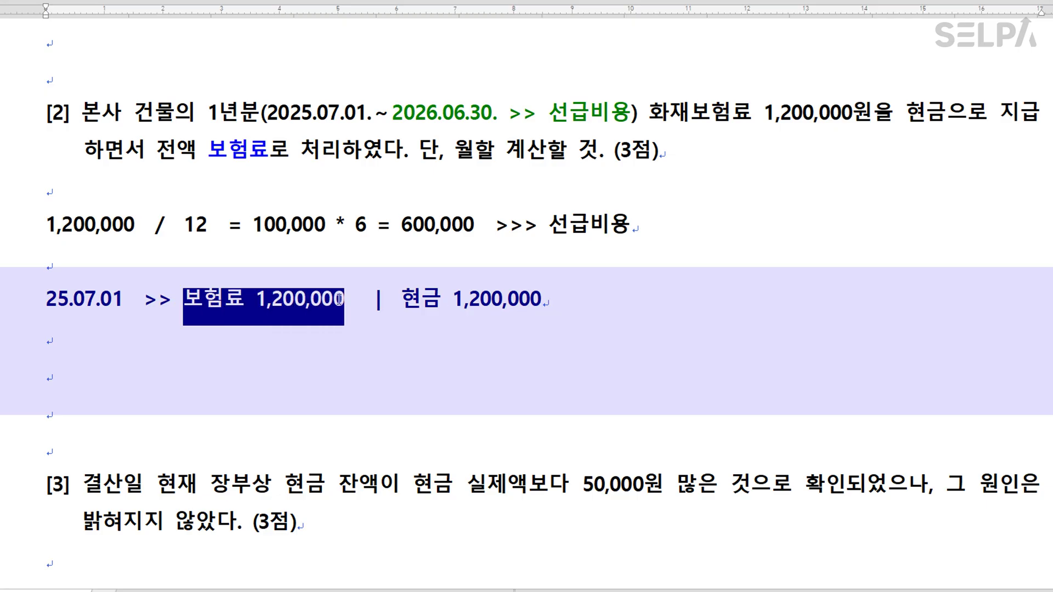
pyautogui.click(357, 305)
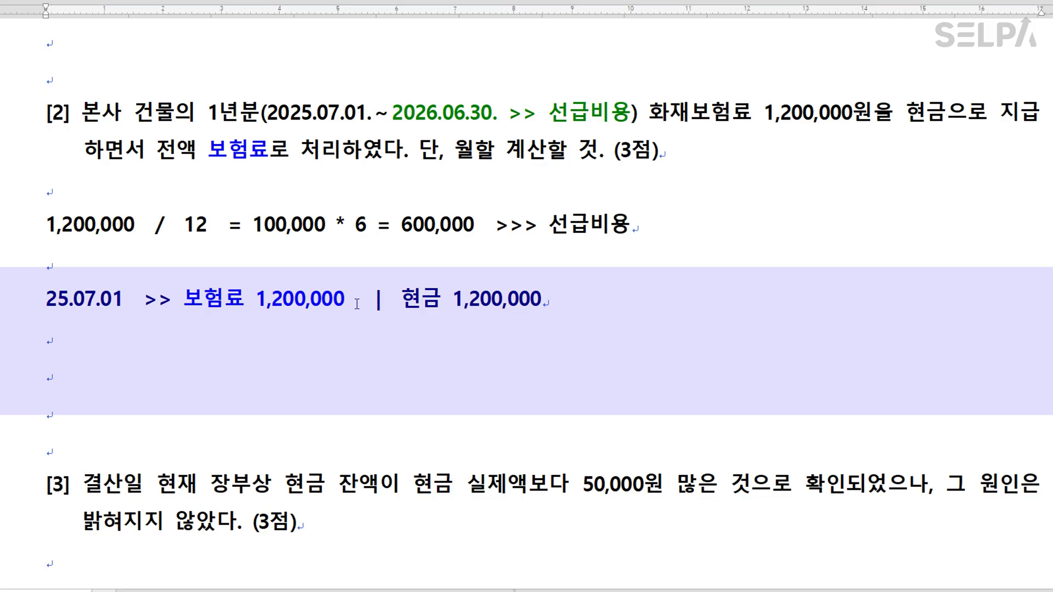
pyautogui.write('(1년분')
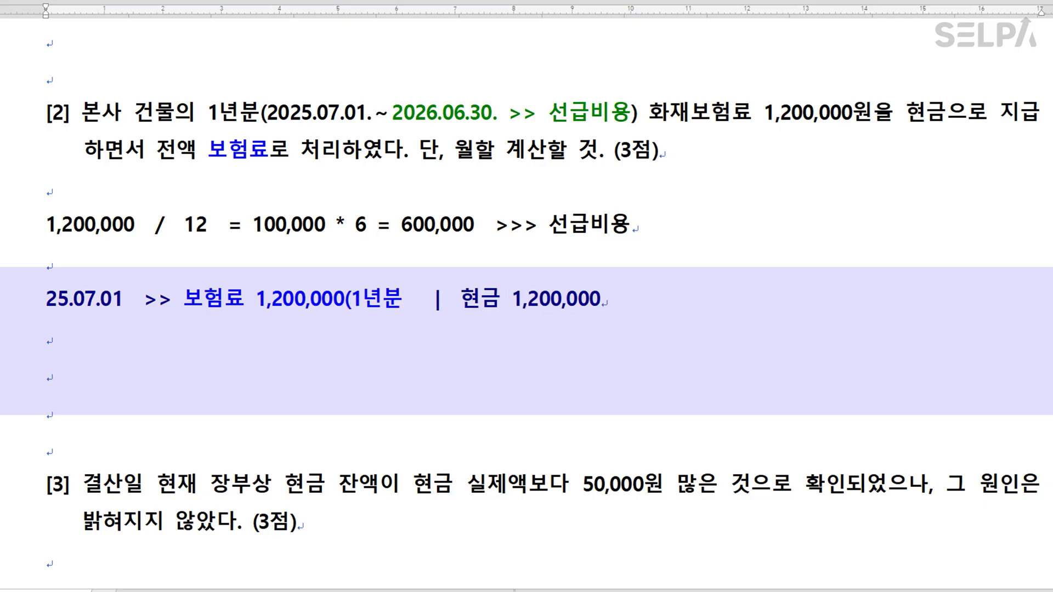
pyautogui.write(')')
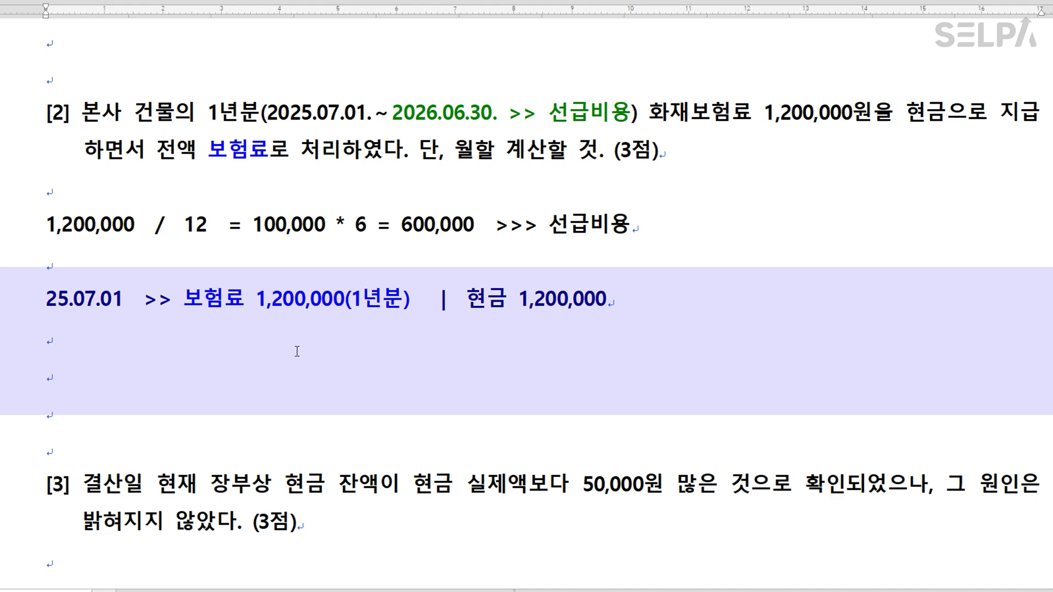
pyautogui.press('Return')
pyautogui.press('Return')
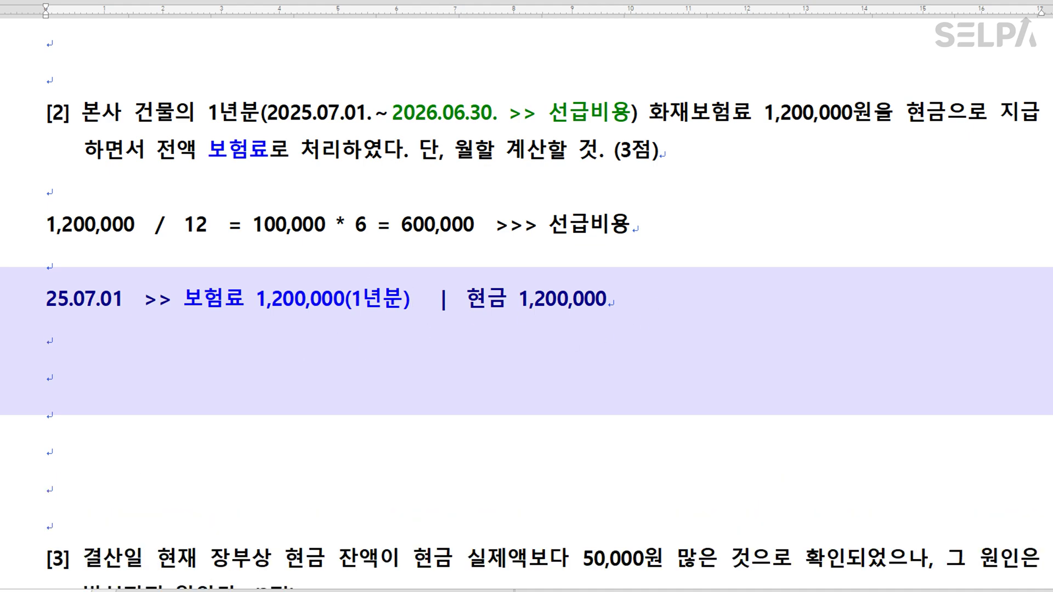
# Start the year-end line 25.12.31 >> 비 미 자 사.
pyautogui.write('25.12.31')
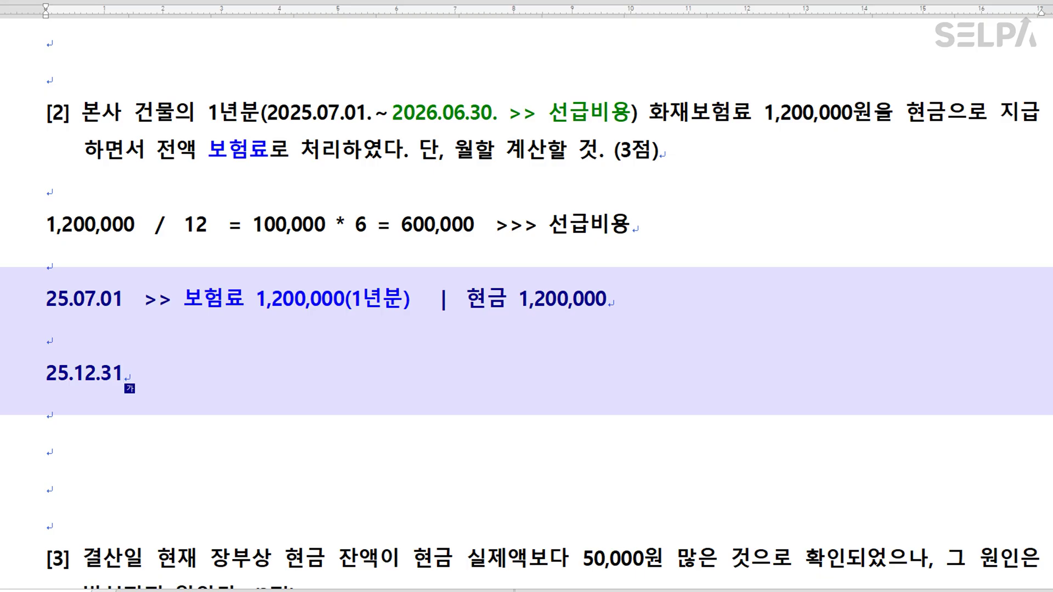
pyautogui.write('>> 비')
pyautogui.write('비 미 자 사')
# Expand the mnemonics into 비용 미사용액(차기분) 자산 사용액(당기분).
pyautogui.click(217, 376)
pyautogui.write('용')
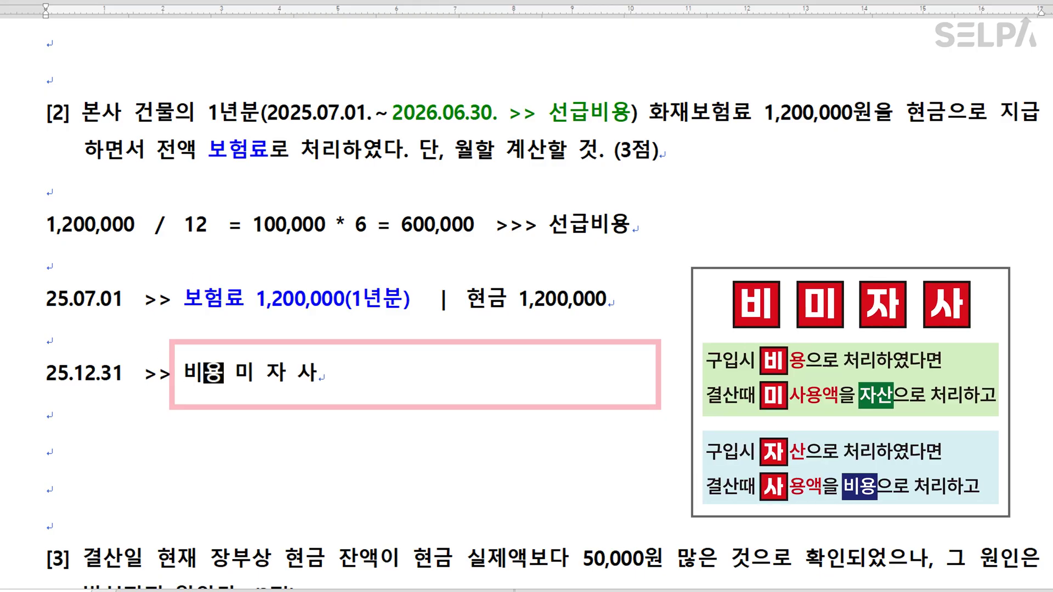
pyautogui.press('Right')
pyautogui.press('Right')
pyautogui.write('사용액')
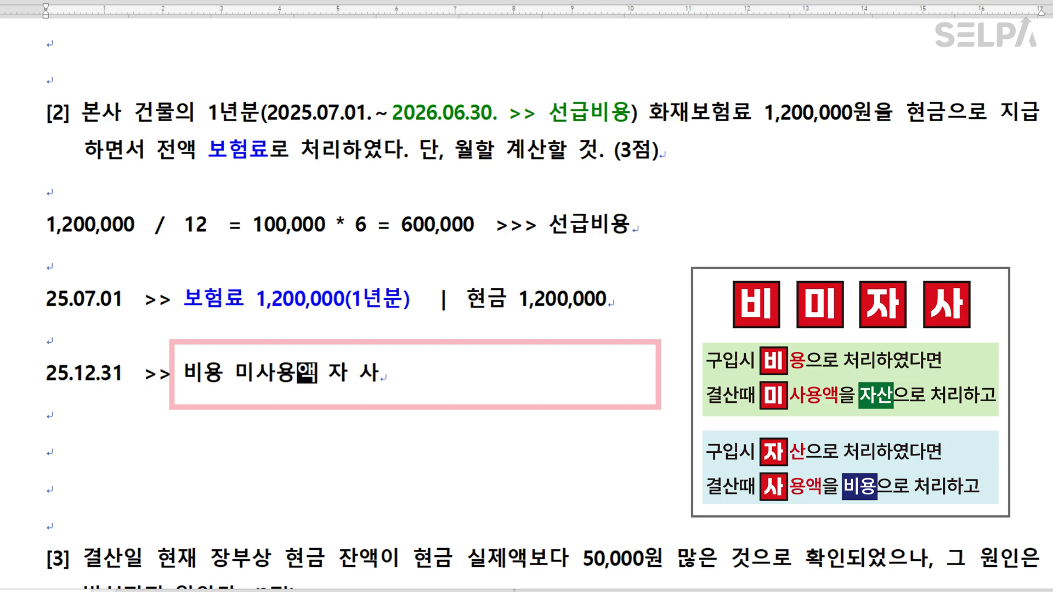
pyautogui.write('(')
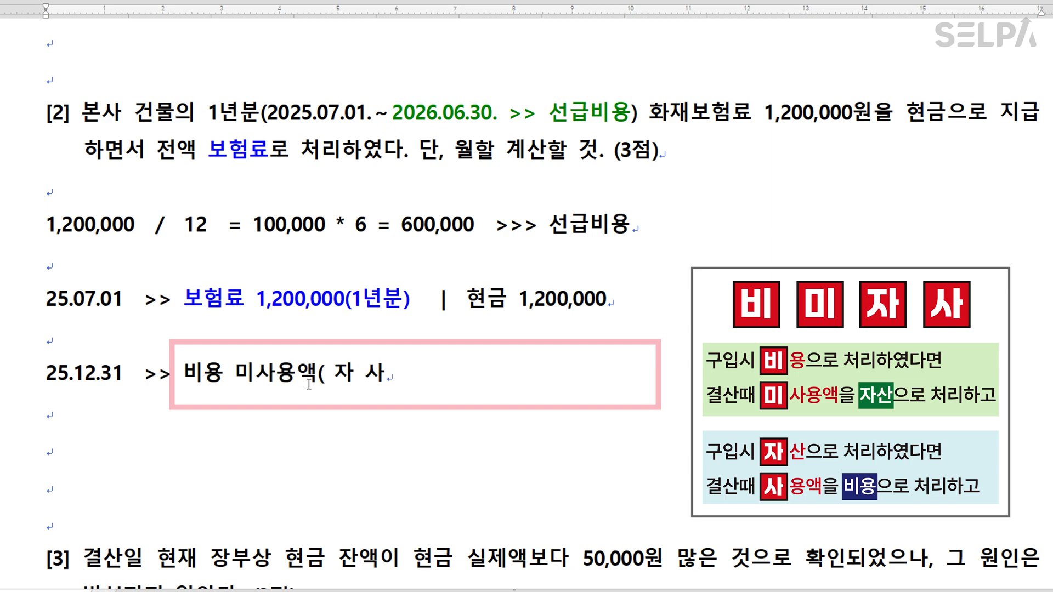
pyautogui.write('차기분')
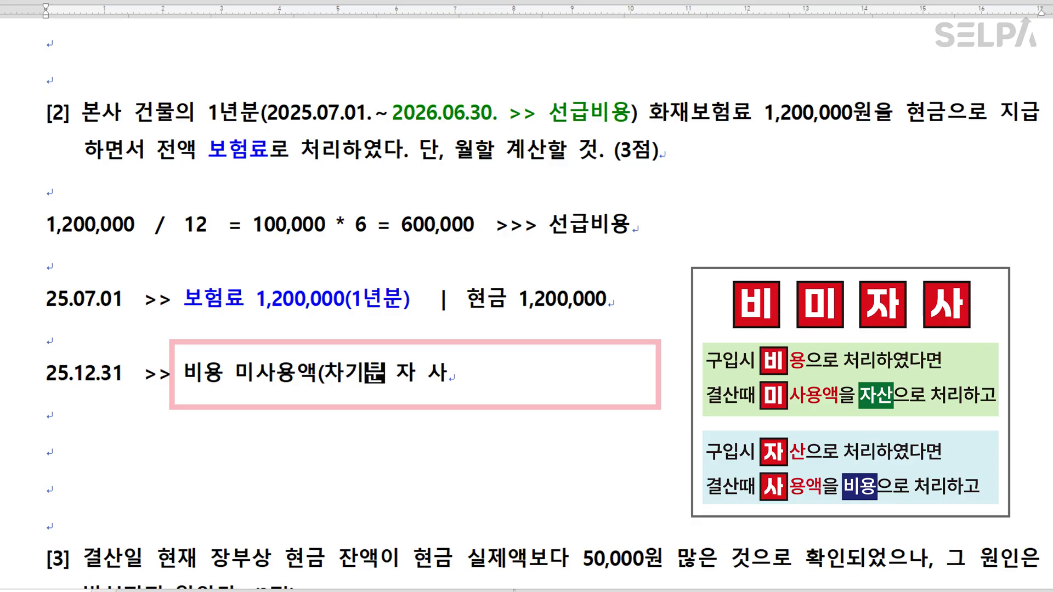
pyautogui.write(')')
pyautogui.press('Right')
pyautogui.write('산')
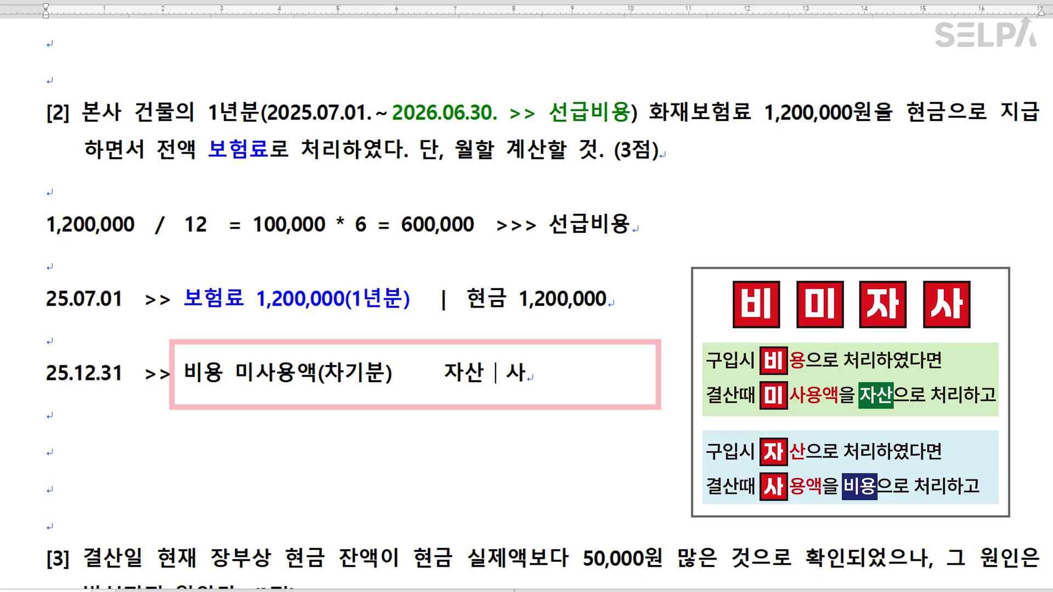
pyautogui.press('Right')
pyautogui.write('용액')
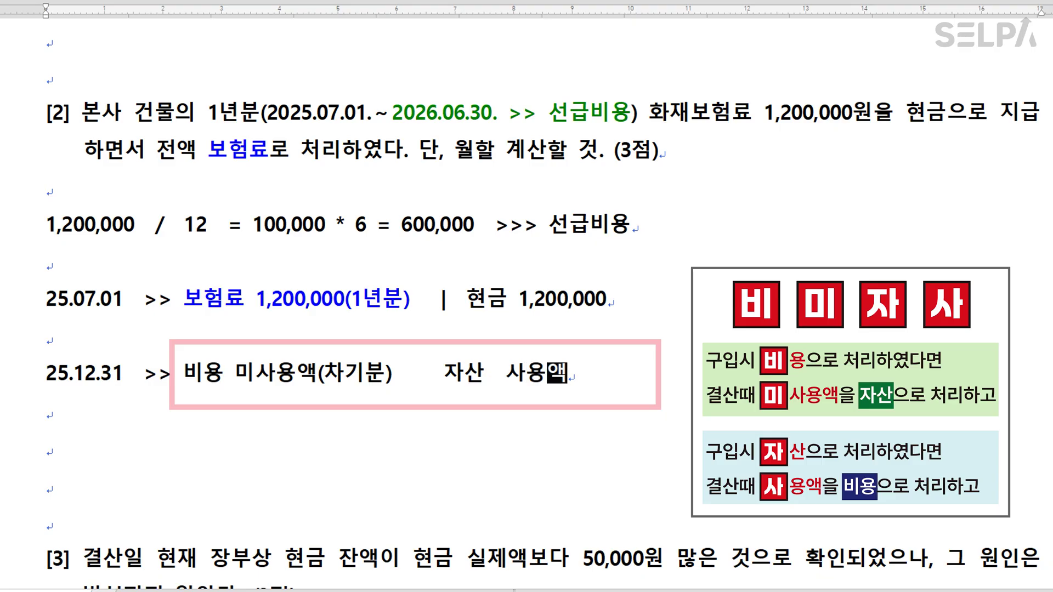
pyautogui.write('(당기')
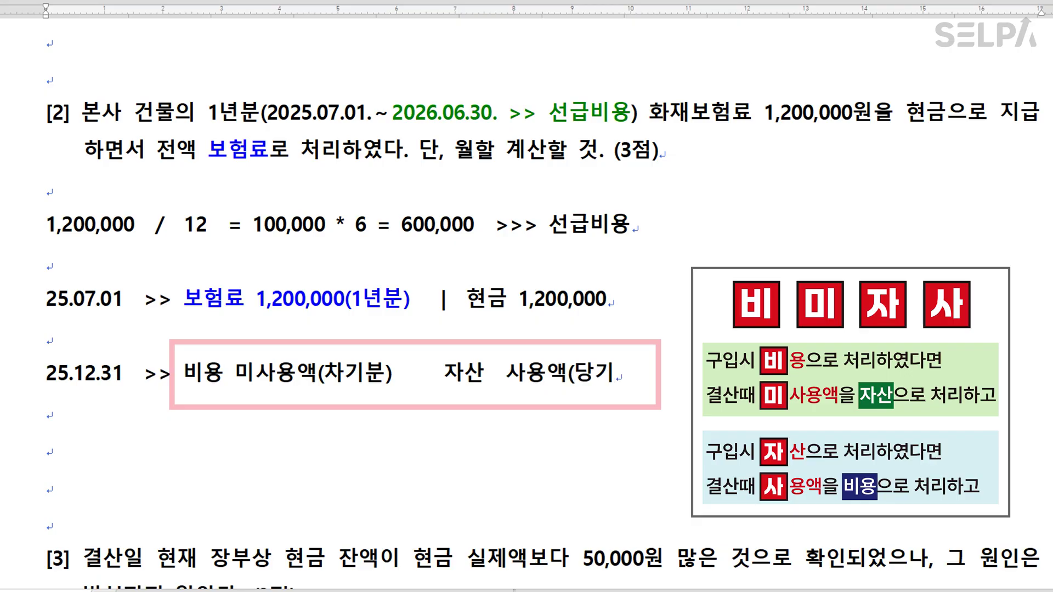
pyautogui.write('분)')
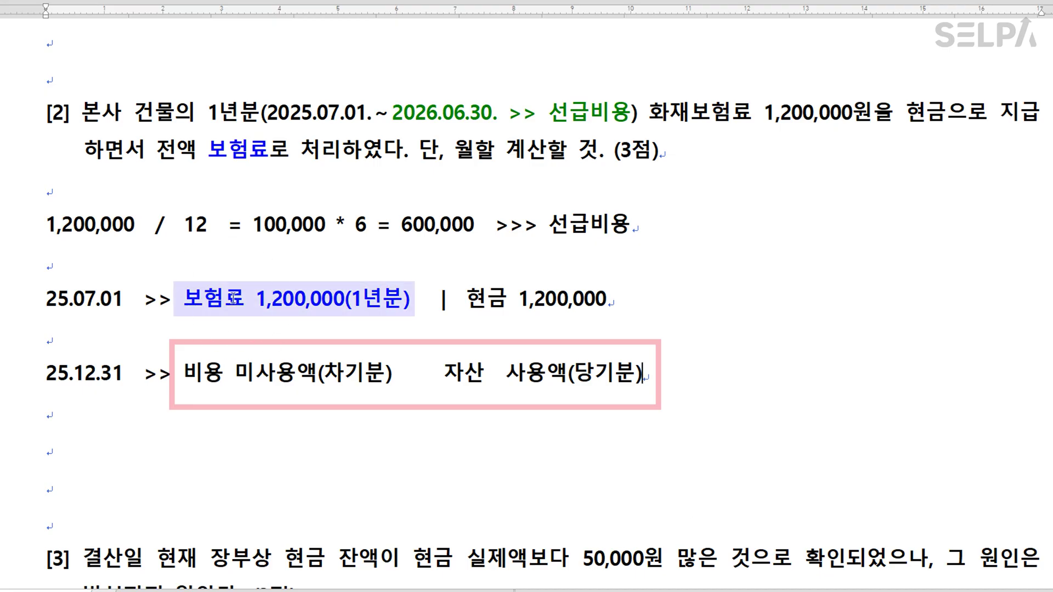
# Highlight 미사용액(차기분) and add an empty line below the 25.12.31 entry.
pyautogui.moveTo(184, 374); pyautogui.dragTo(390, 378)
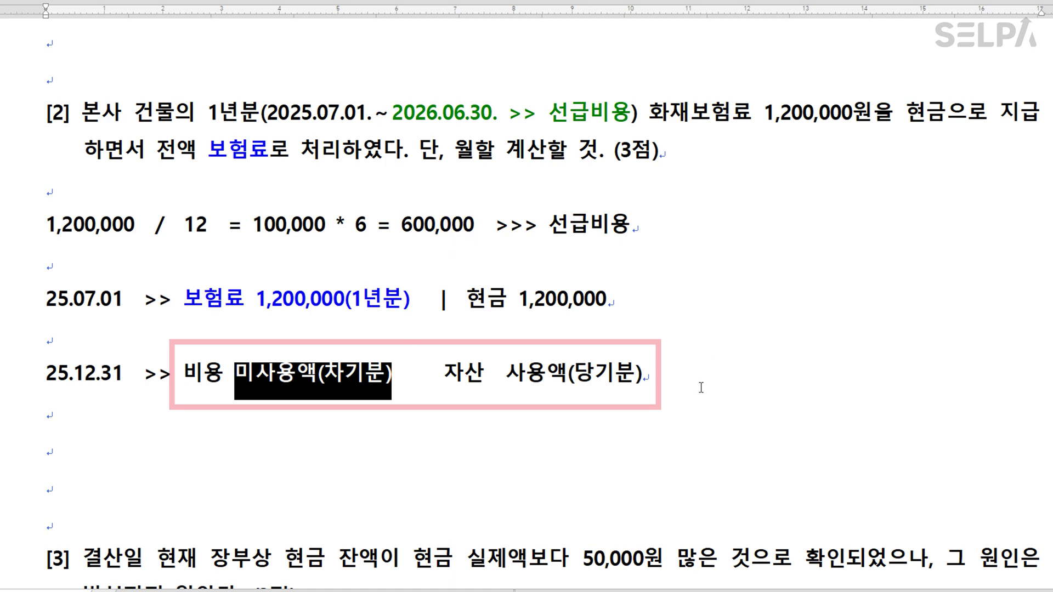
pyautogui.click(679, 380)
pyautogui.press('Return')
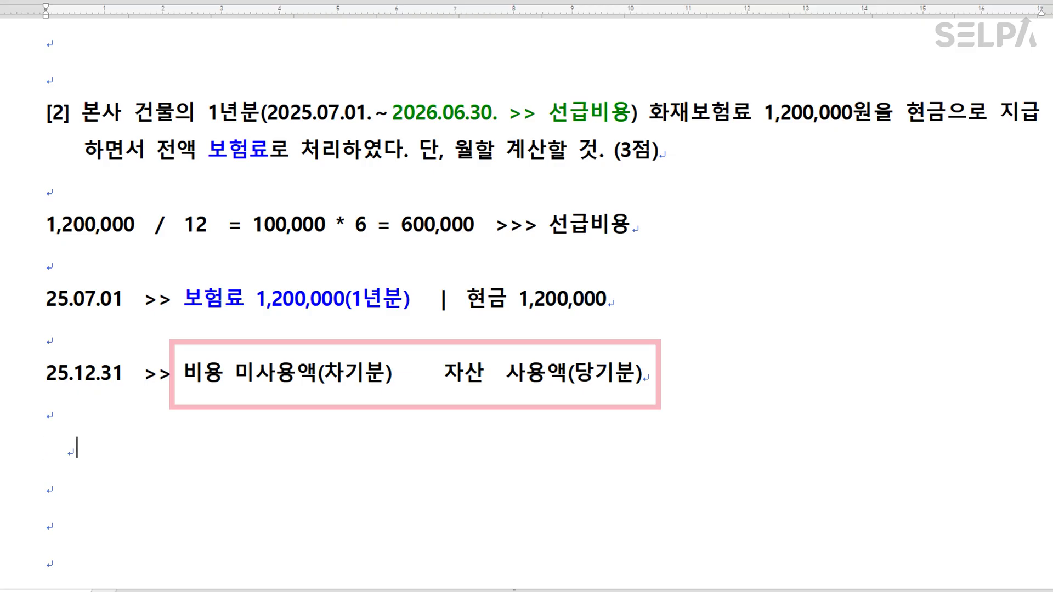
# Type the adjusting entry 선급비용 600,000 | 보험료 600,000 on the new line.
pyautogui.doubleClick(439, 448)
pyautogui.write('| ')
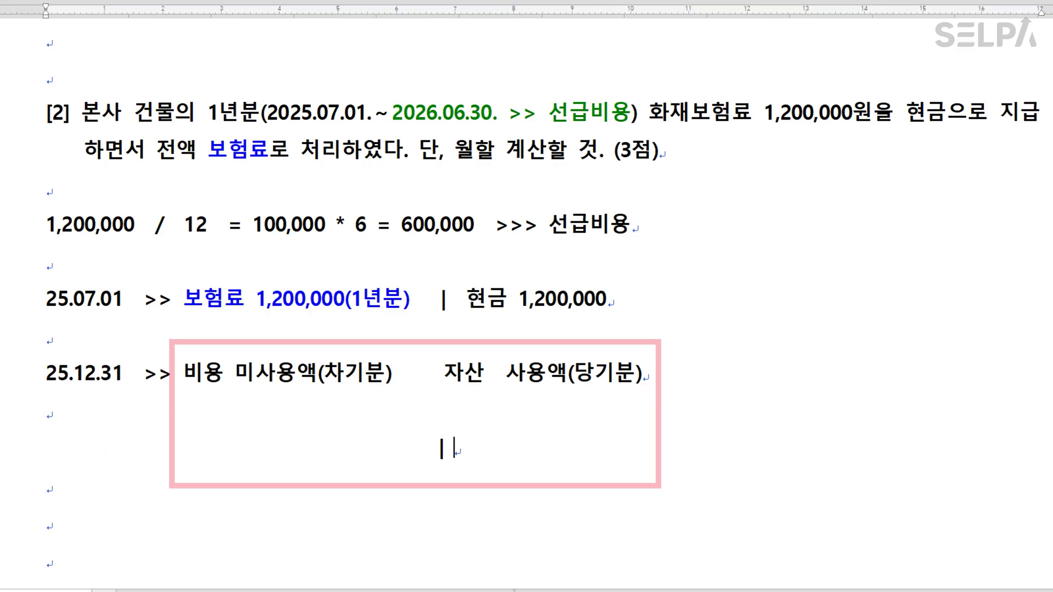
pyautogui.write('보험료   ')
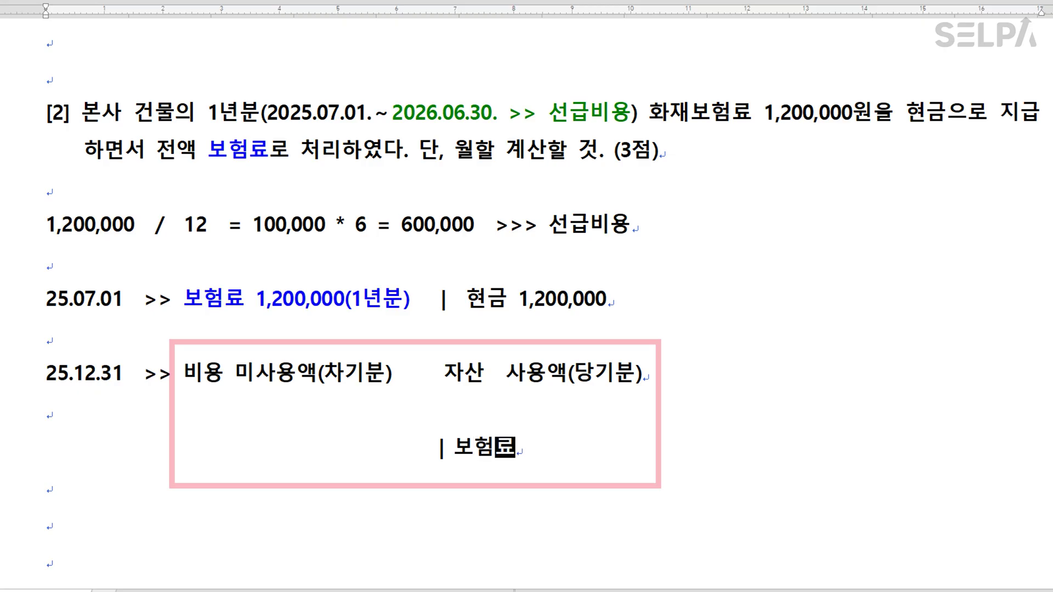
pyautogui.write('600,000')
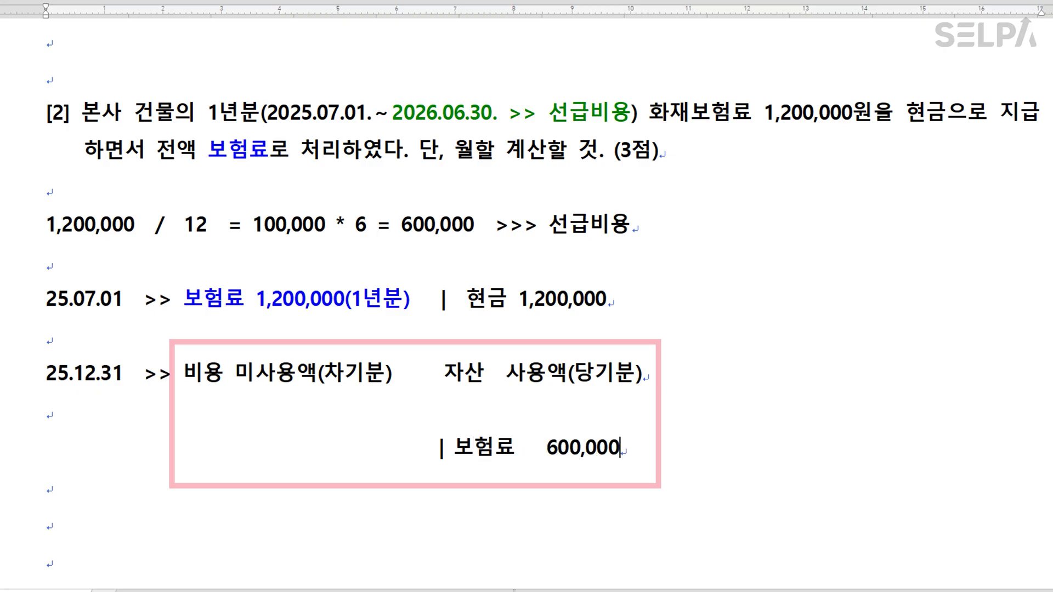
pyautogui.moveTo(410, 446); pyautogui.dragTo(191, 447)
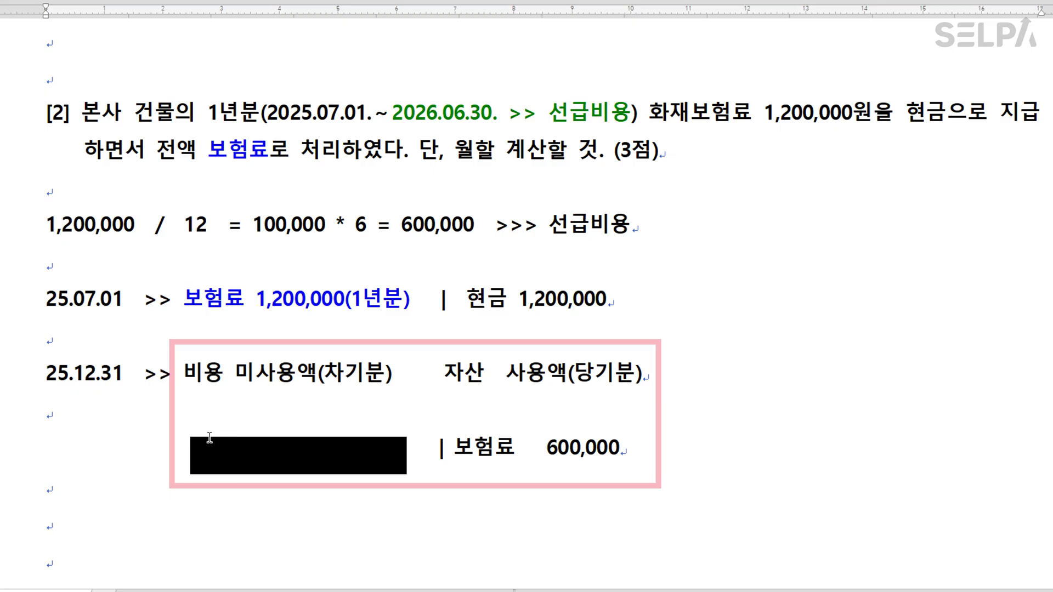
pyautogui.write('선급비용  ')
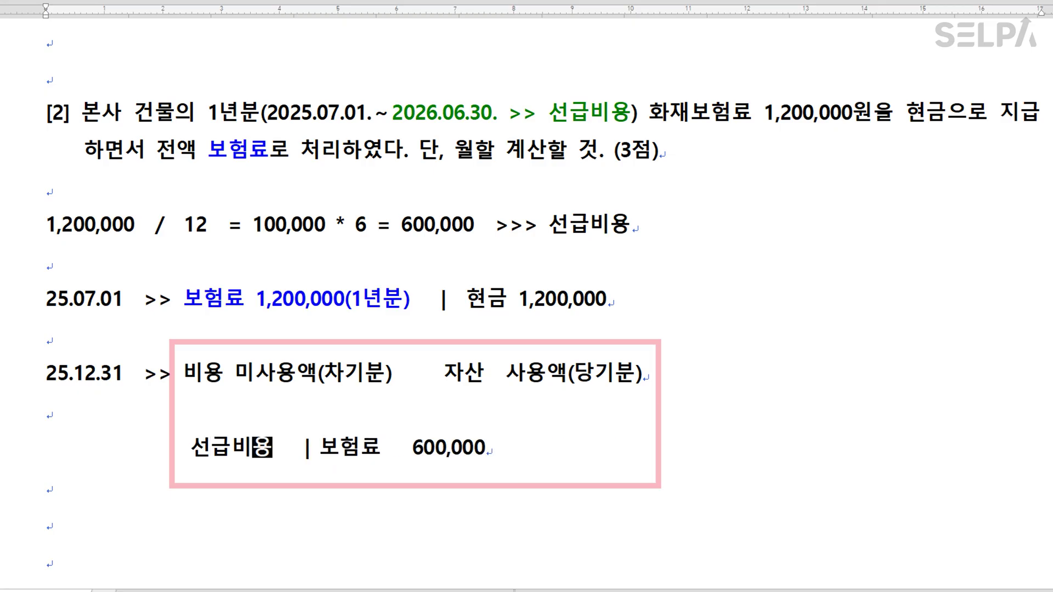
pyautogui.write(' 600,')
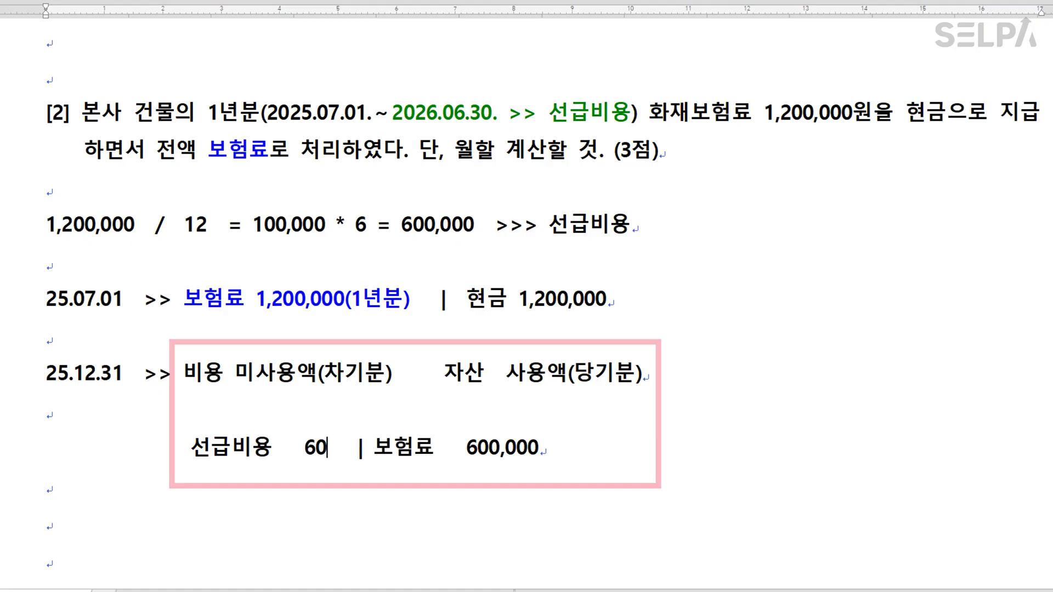
pyautogui.write('000')
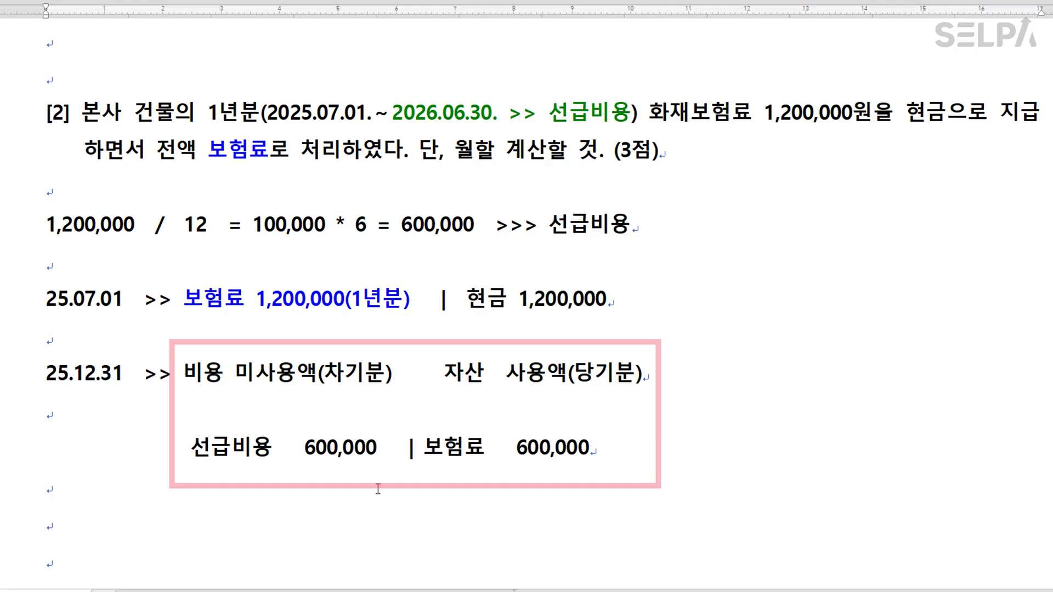
# Colour the whole 25.12.31 entry line red.
pyautogui.click(15, 470)
pyautogui.hotkey('ctrl', 'm')
pyautogui.press('r')
pyautogui.click(809, 479)
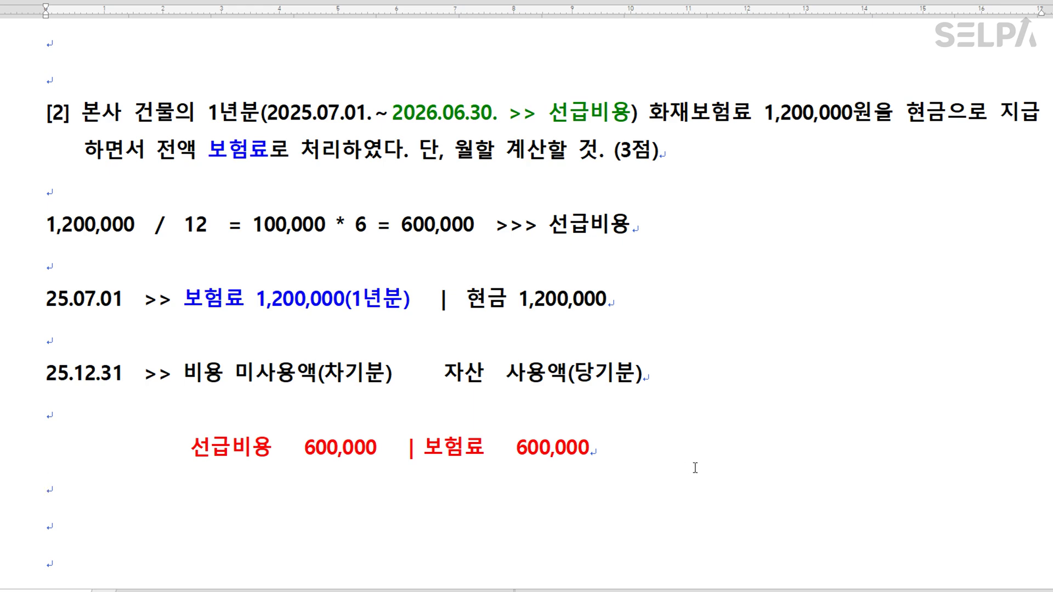
# On the 12/31 voucher, debit 0133 선급비용 600,000.
pyautogui.click(548, 582)
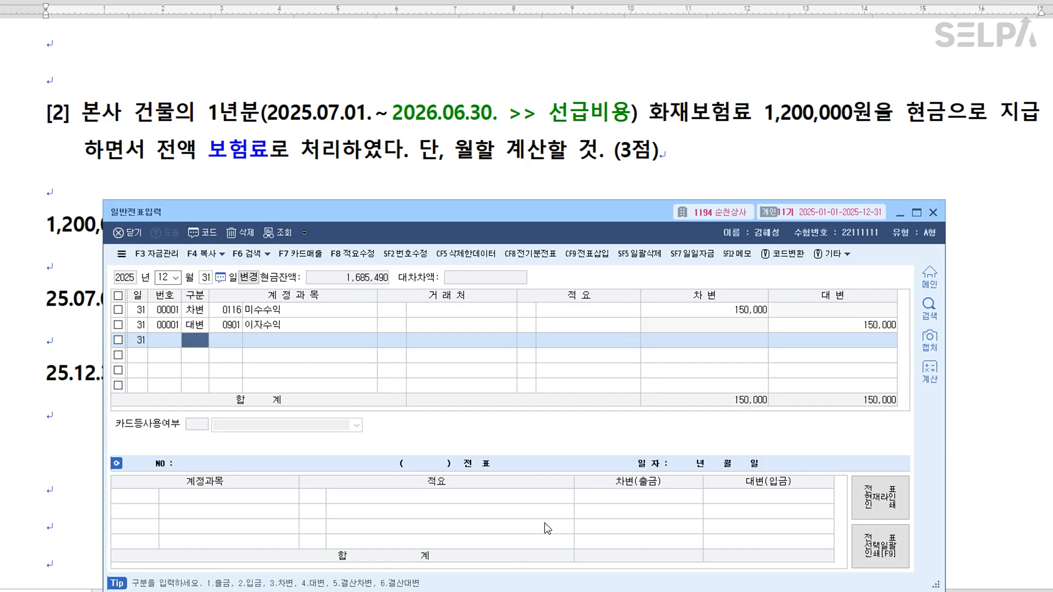
pyautogui.write('3선급비')
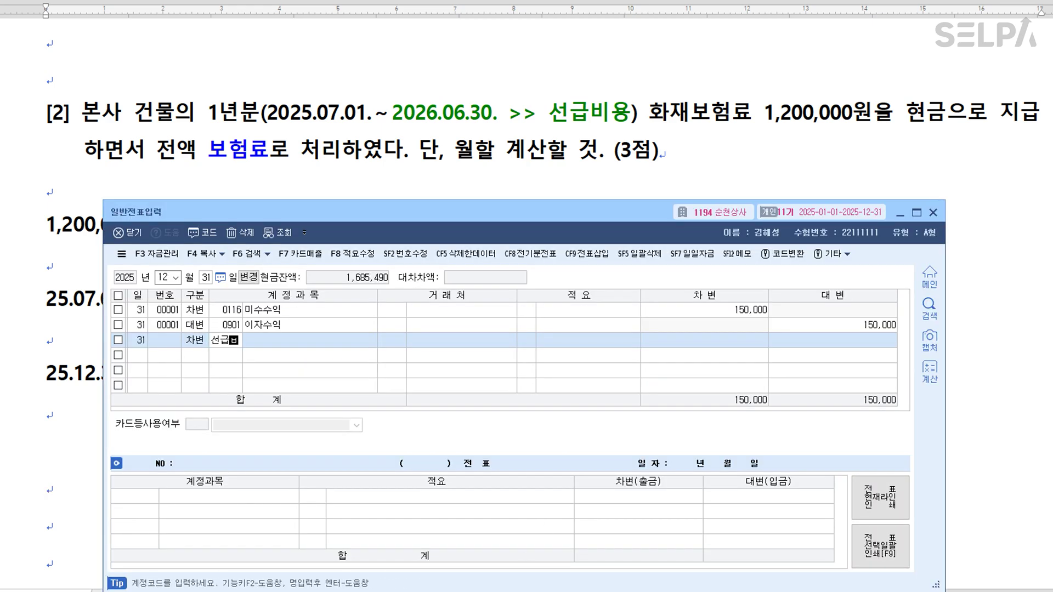
pyautogui.press('Return')
pyautogui.press('Return')
pyautogui.press('Return')
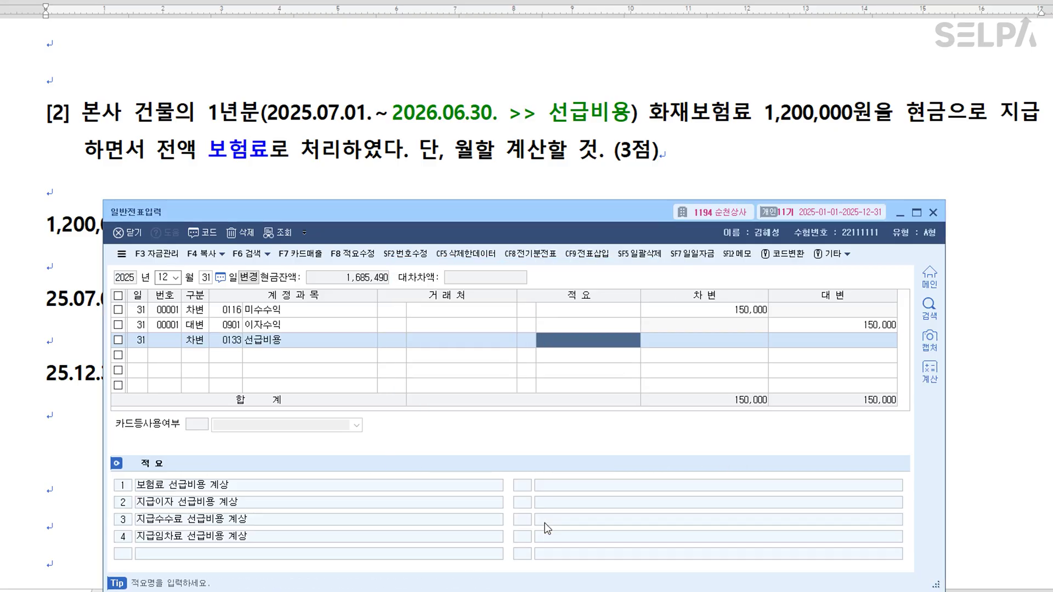
pyautogui.press('Return')
pyautogui.write('600000')
pyautogui.press('Return')
# Credit 0821 보험료, chosen from the account lookup for 보험.
pyautogui.write('4보험')
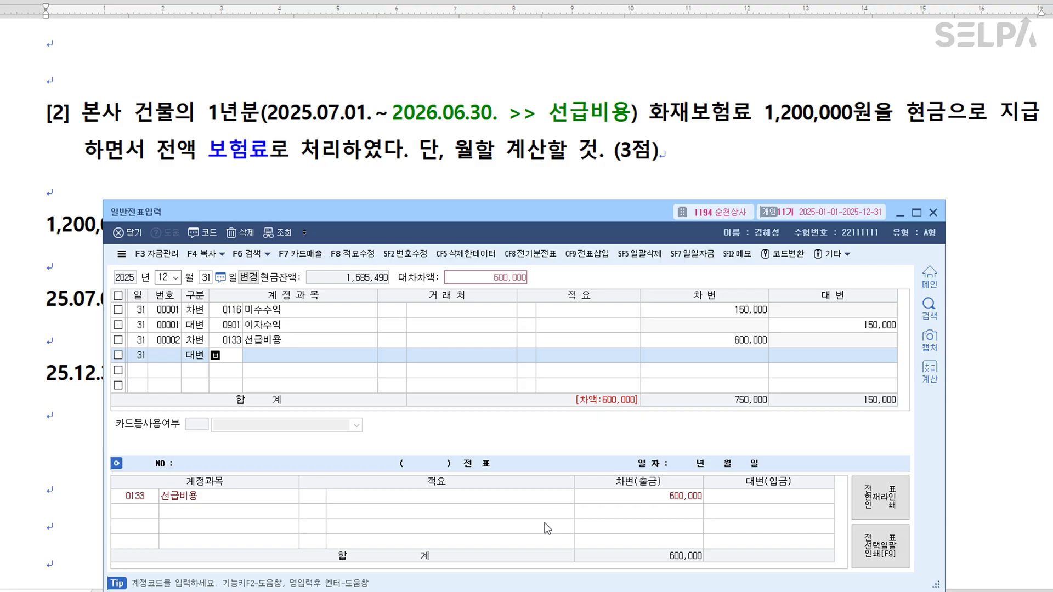
pyautogui.press('Return')
pyautogui.press('Down')
pyautogui.press('Down')
pyautogui.press('Down')
pyautogui.press('Down')
pyautogui.press('Down')
pyautogui.press('Down')
pyautogui.press('Down')
pyautogui.press('Down')
pyautogui.press('Down')
pyautogui.press('Down')
pyautogui.press('Down')
pyautogui.press('Down')
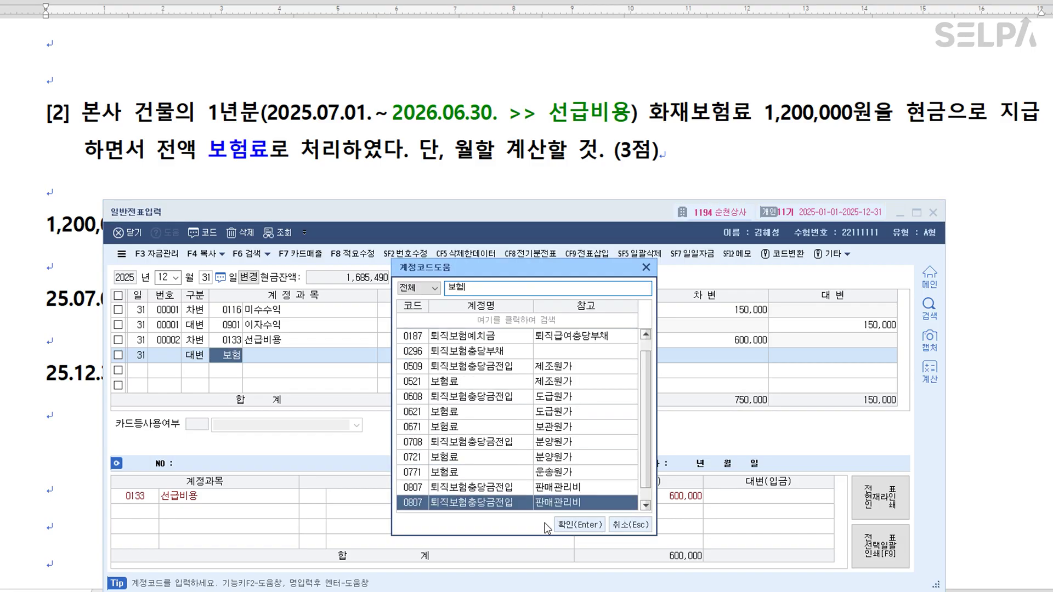
pyautogui.press('Up')
pyautogui.press('Return')
pyautogui.press('Return')
pyautogui.press('Return')
pyautogui.press('Return')
pyautogui.press('Return')
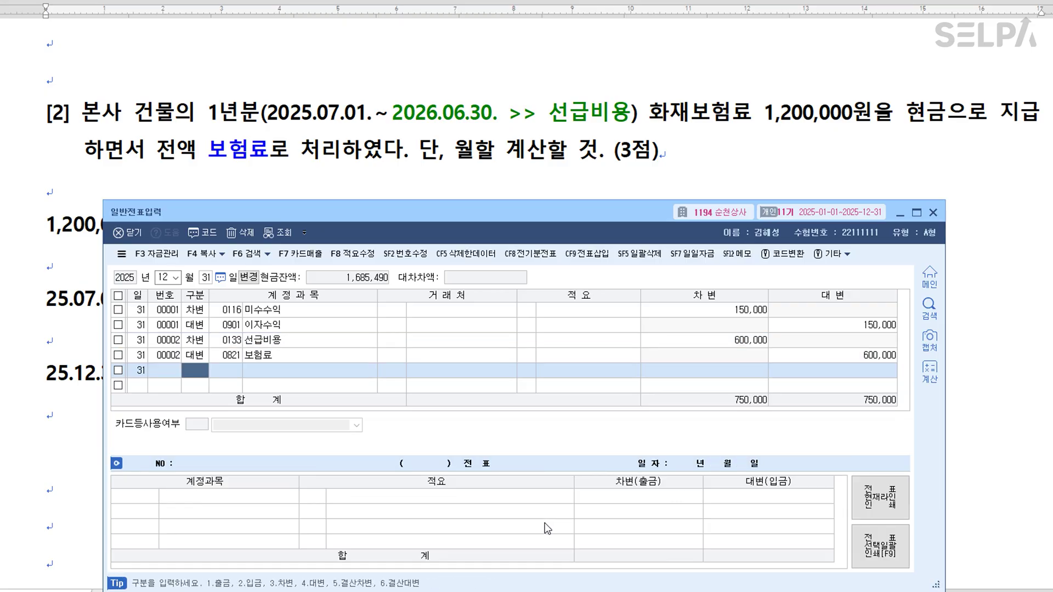
# In problem [3], colour 장부상 현금 잔액 red and 현금 실제액 blue.
pyautogui.click(62, 400)
pyautogui.scroll(-3, 887, 318)
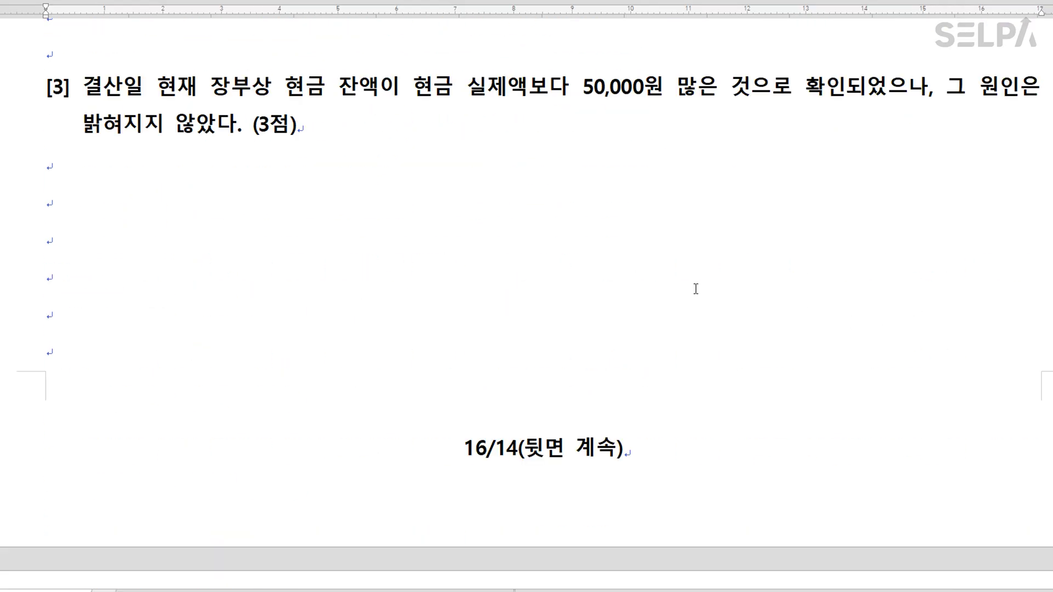
pyautogui.scroll(1, 581, 237)
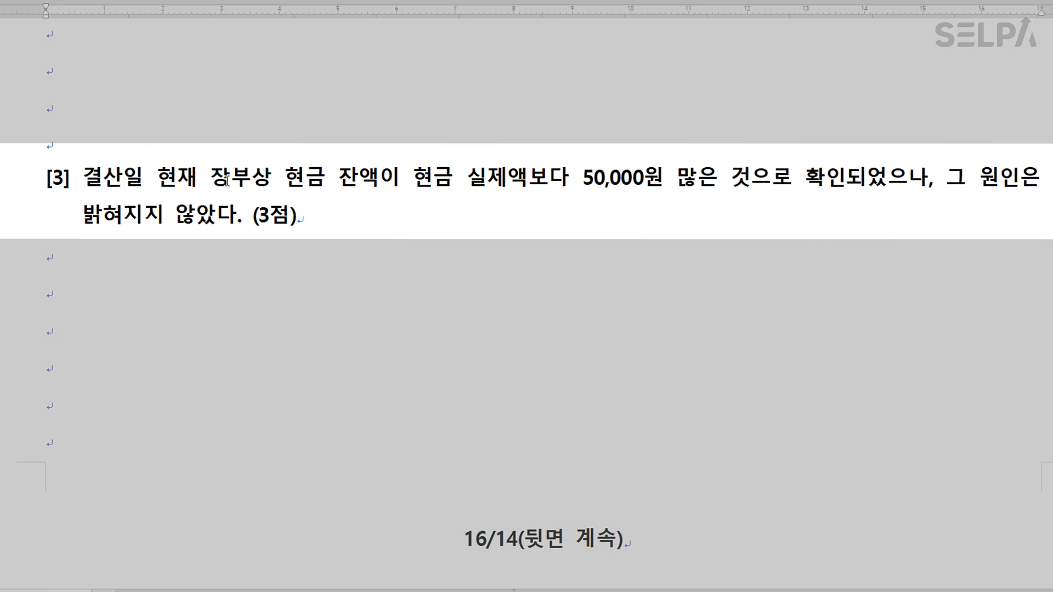
pyautogui.moveTo(212, 177); pyautogui.dragTo(378, 176)
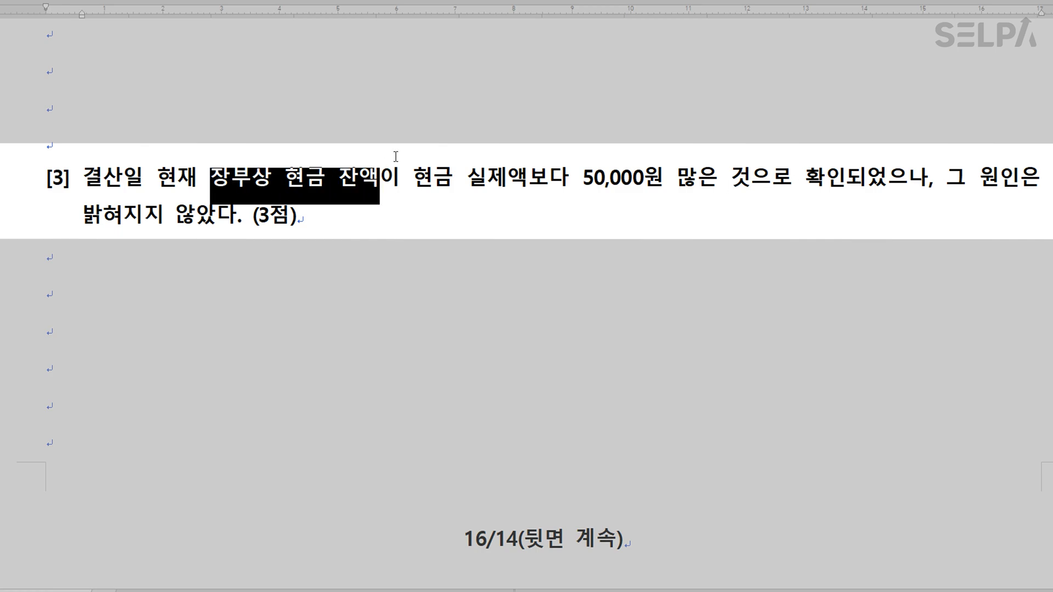
pyautogui.hotkey('ctrl', 'm')
pyautogui.press('r')
pyautogui.moveTo(420, 177); pyautogui.dragTo(536, 183)
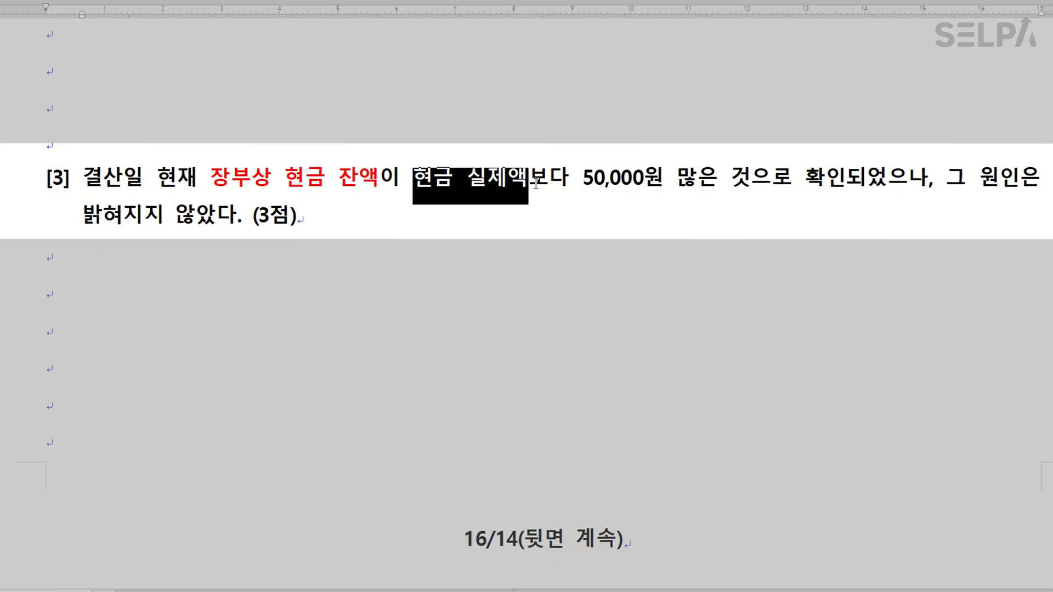
pyautogui.hotkey('ctrl', 'm')
pyautogui.press('b')
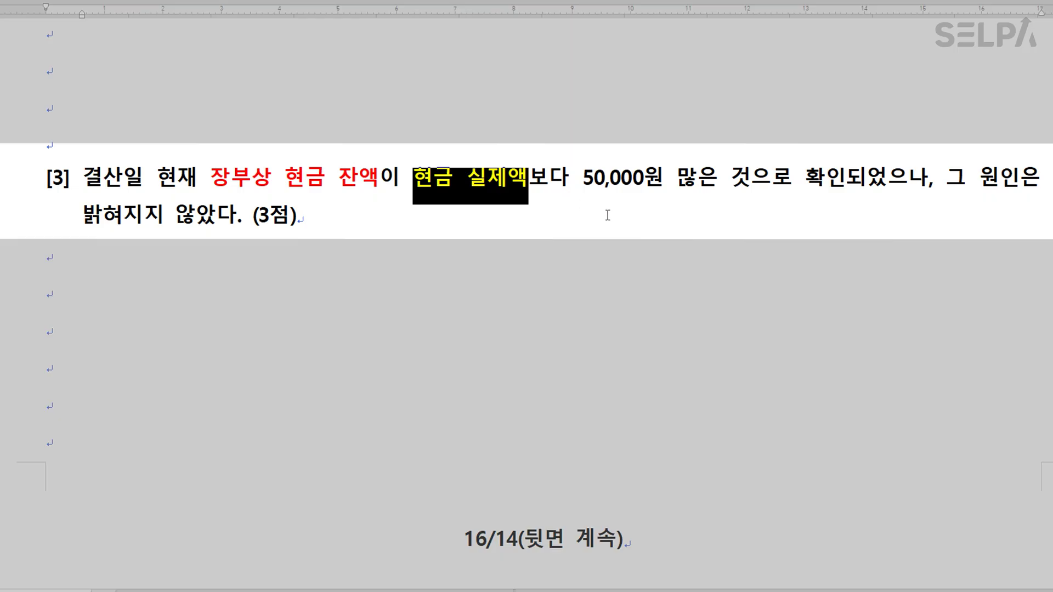
pyautogui.click(607, 215)
# Replace 이 with '>' after 잔액, make 실제 green, and note 현금과부족, 장부와 실제를 비교 >>> 실제잔액에 맞춘다.
pyautogui.click(376, 177)
pyautogui.write('>')
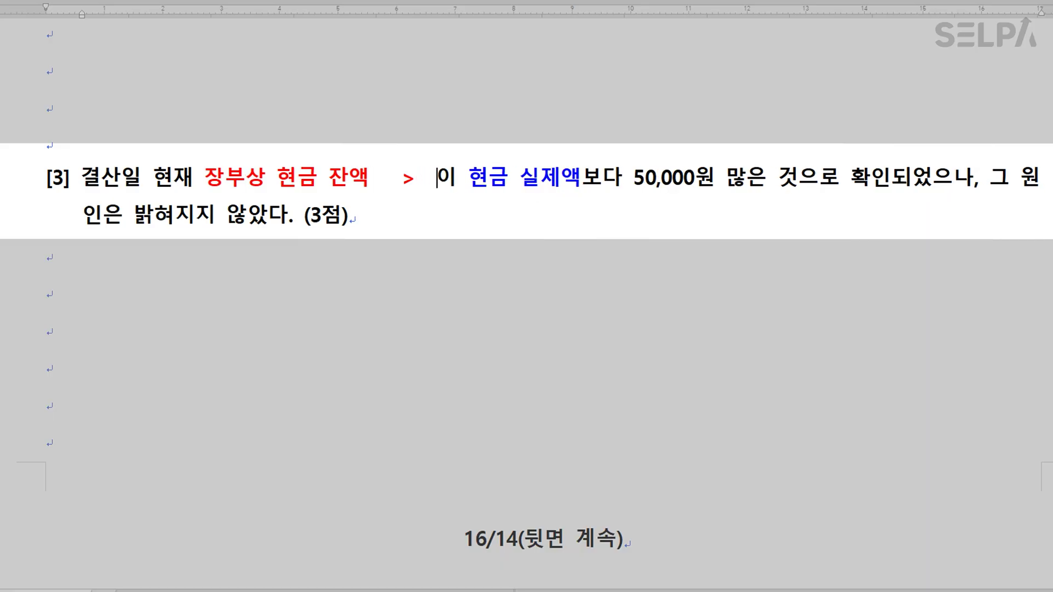
pyautogui.press('Delete')
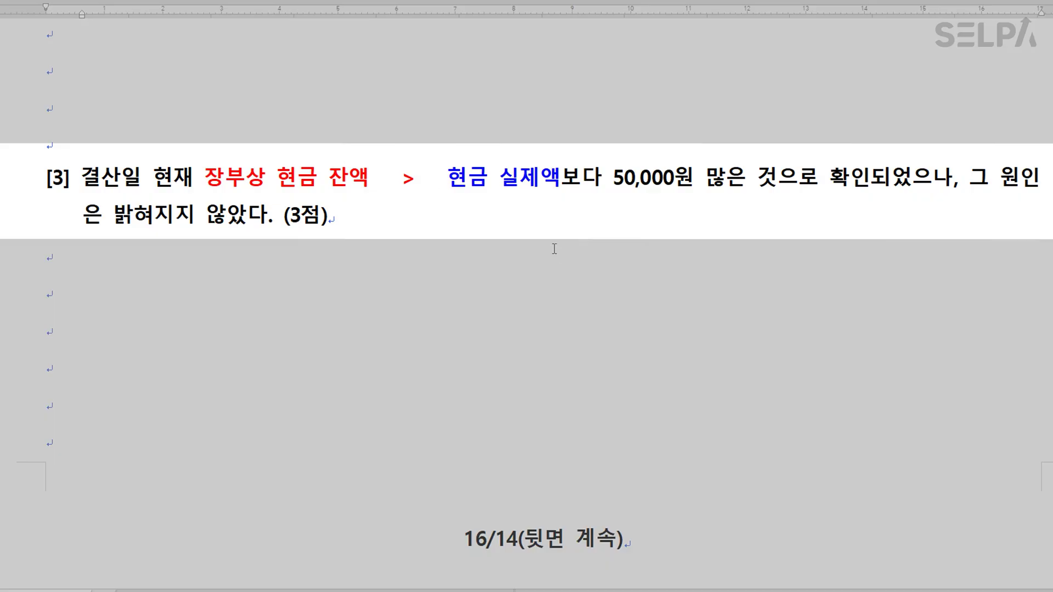
pyautogui.moveTo(504, 181); pyautogui.dragTo(534, 181)
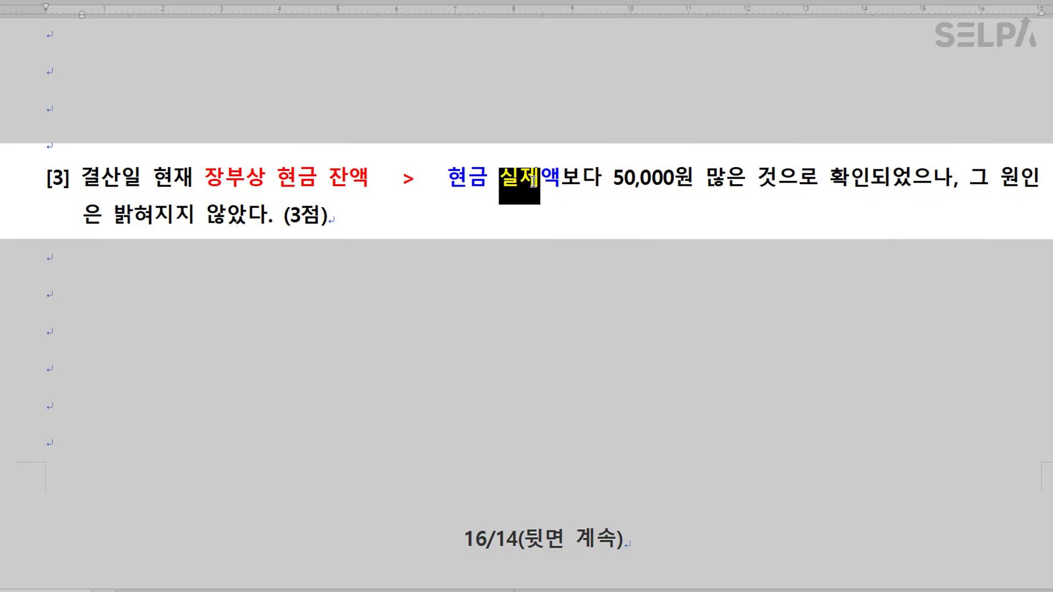
pyautogui.click(569, 225)
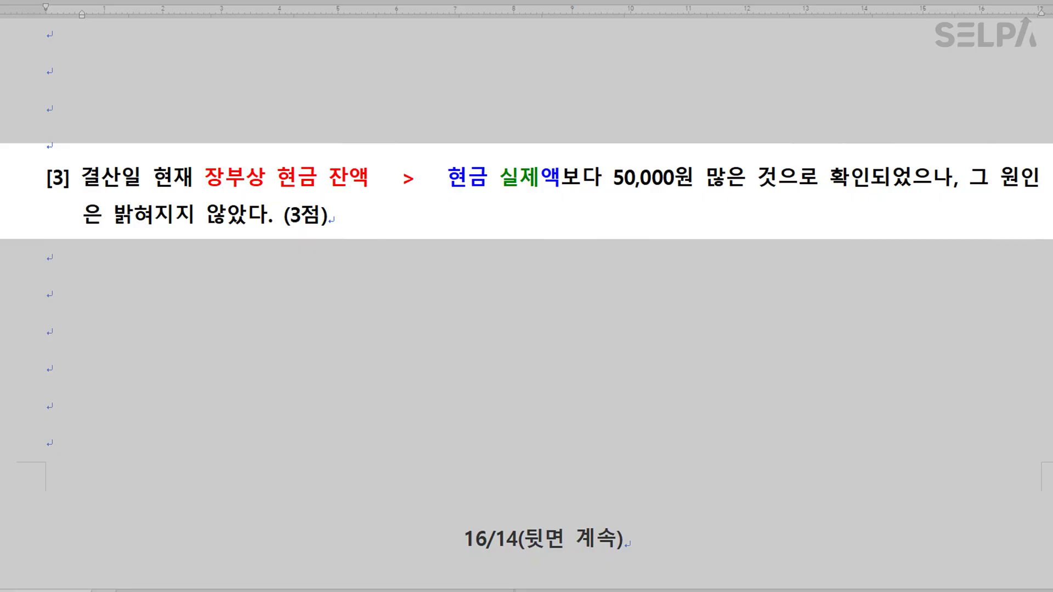
pyautogui.write('현금괍')
pyautogui.write('부족, ')
pyautogui.write('장부와 ㅅ')
pyautogui.write('실제를 비')
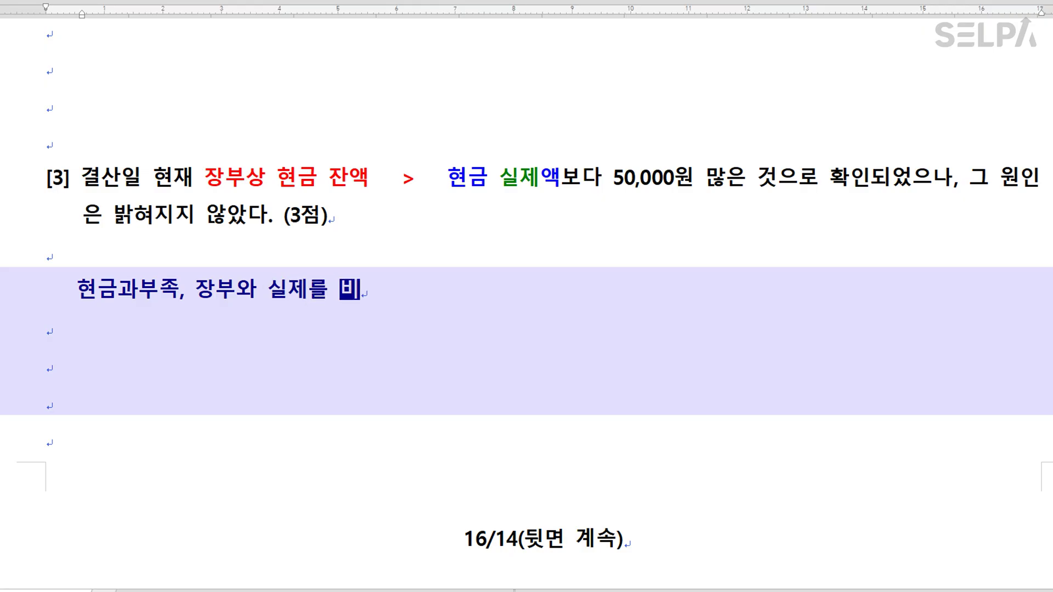
pyautogui.write('교  >>>')
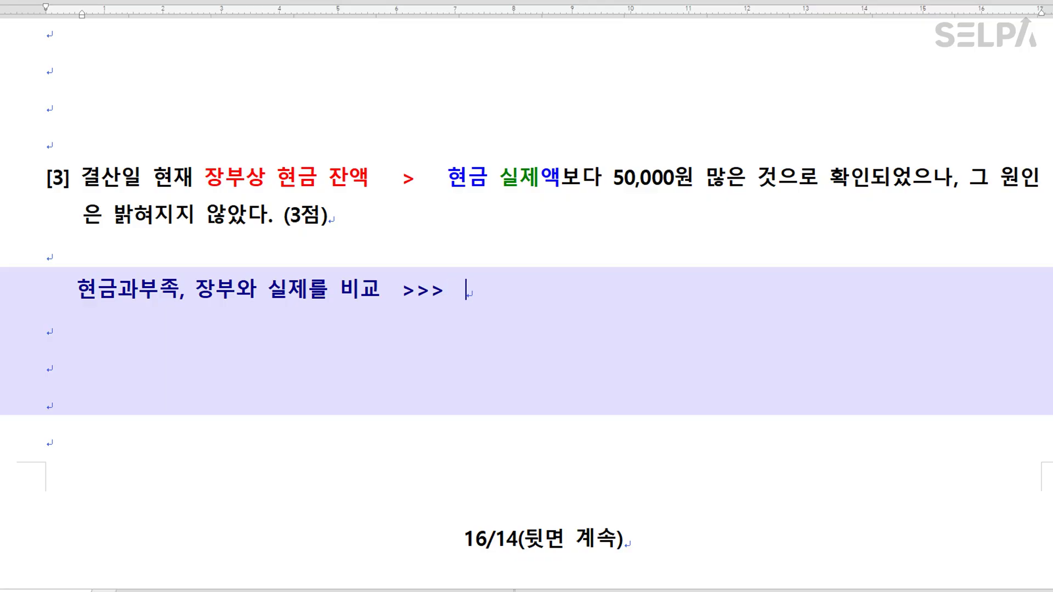
pyautogui.write('  실제잔')
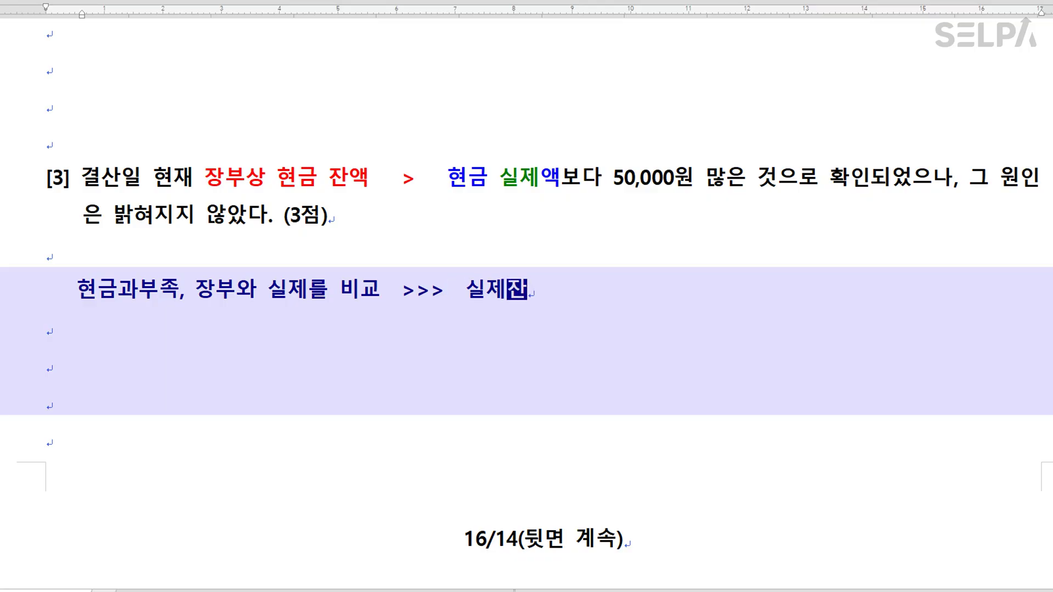
pyautogui.write('액에 맞춘다')
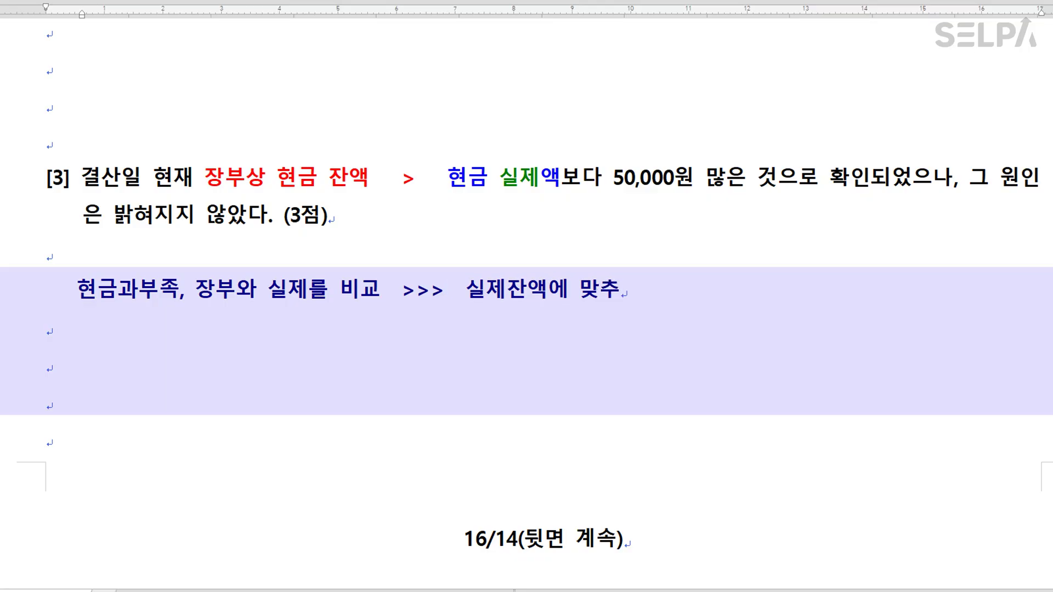
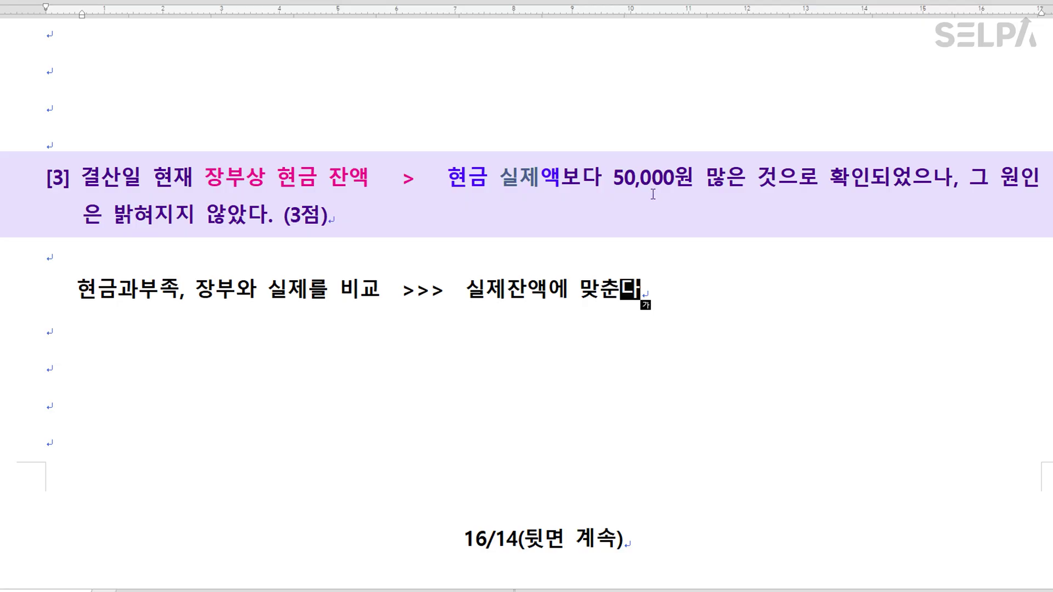
# Write the entry '잡손실 50,000 | 현금 50,000' below the shortage note and make 결산일 red.
pyautogui.click(300, 338)
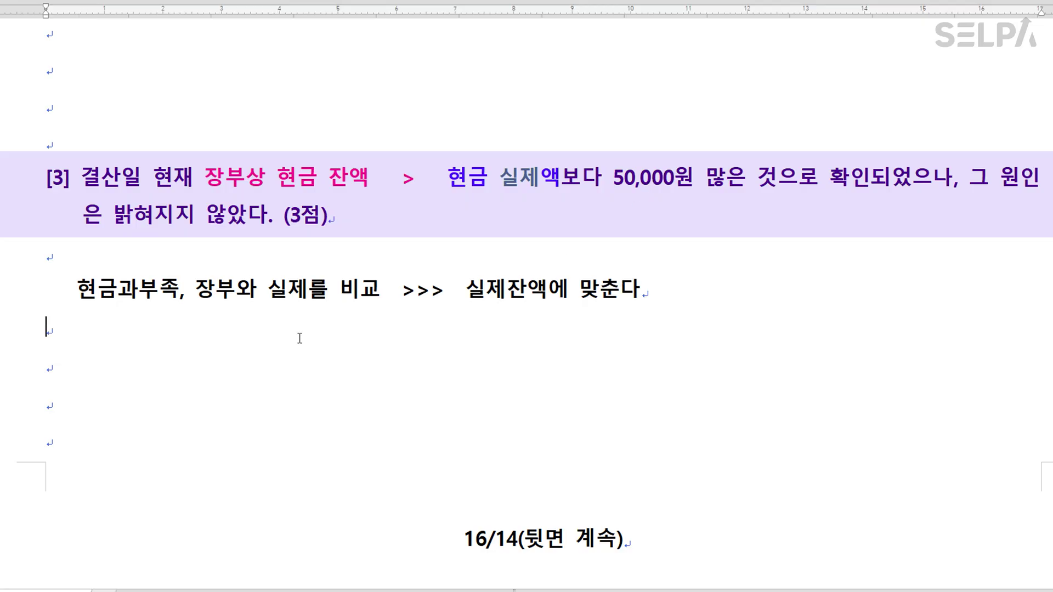
pyautogui.click(678, 289)
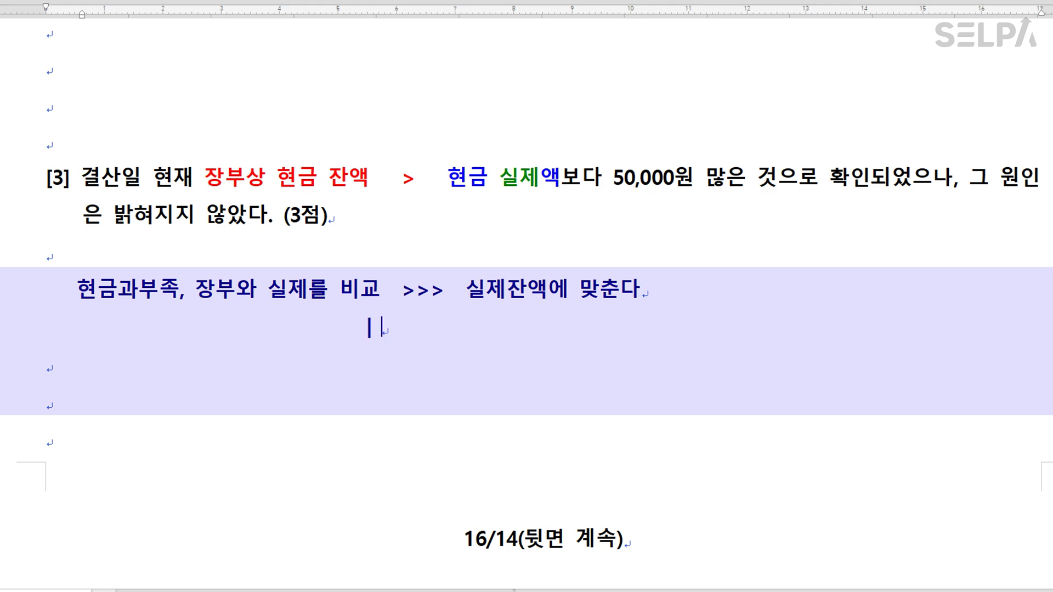
pyautogui.write('| 현금 ')
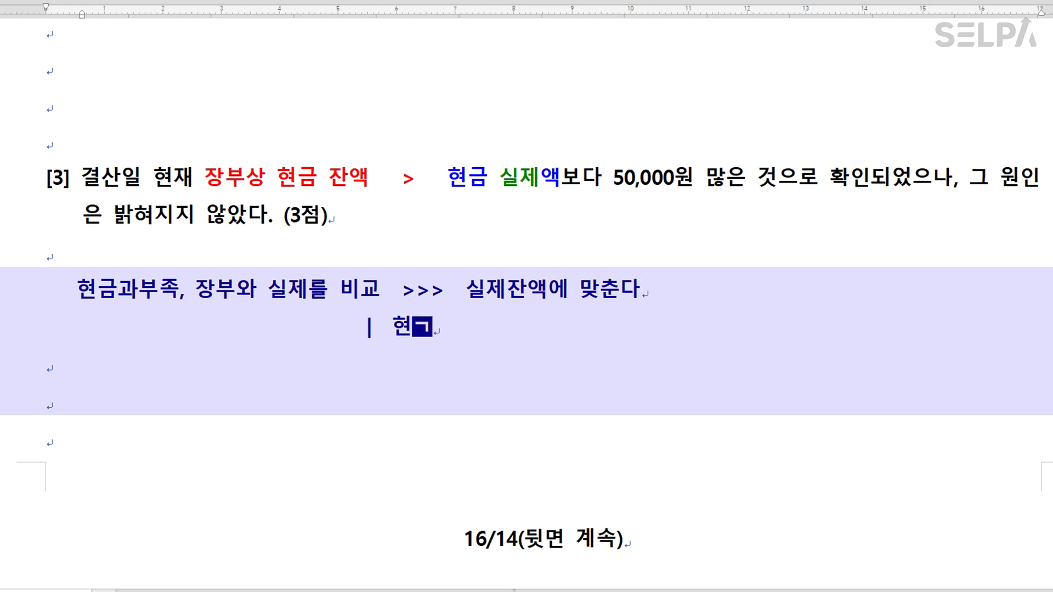
pyautogui.write('50,000')
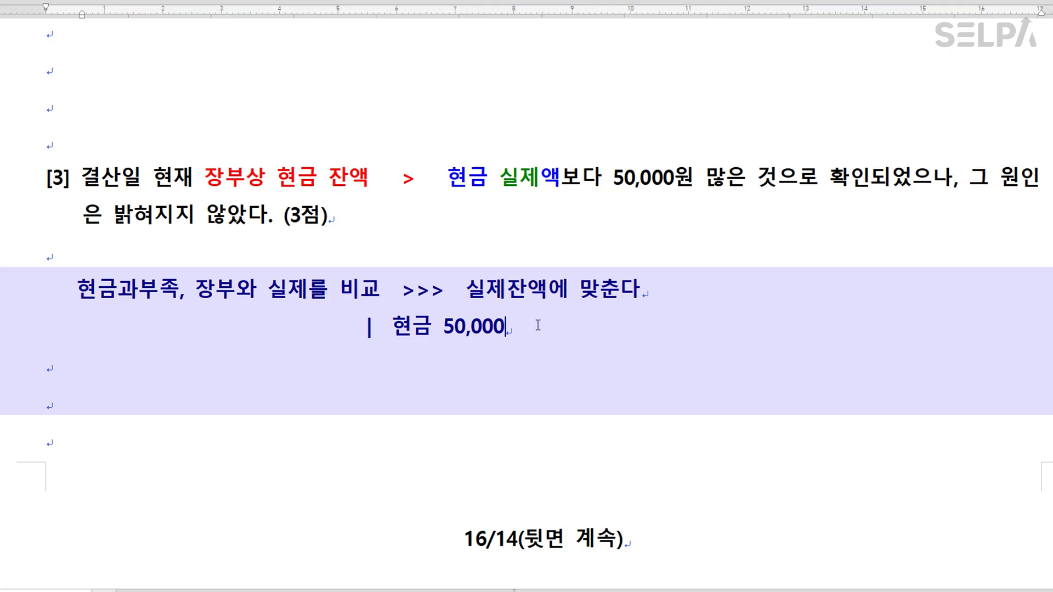
pyautogui.moveTo(284, 328); pyautogui.dragTo(74, 329)
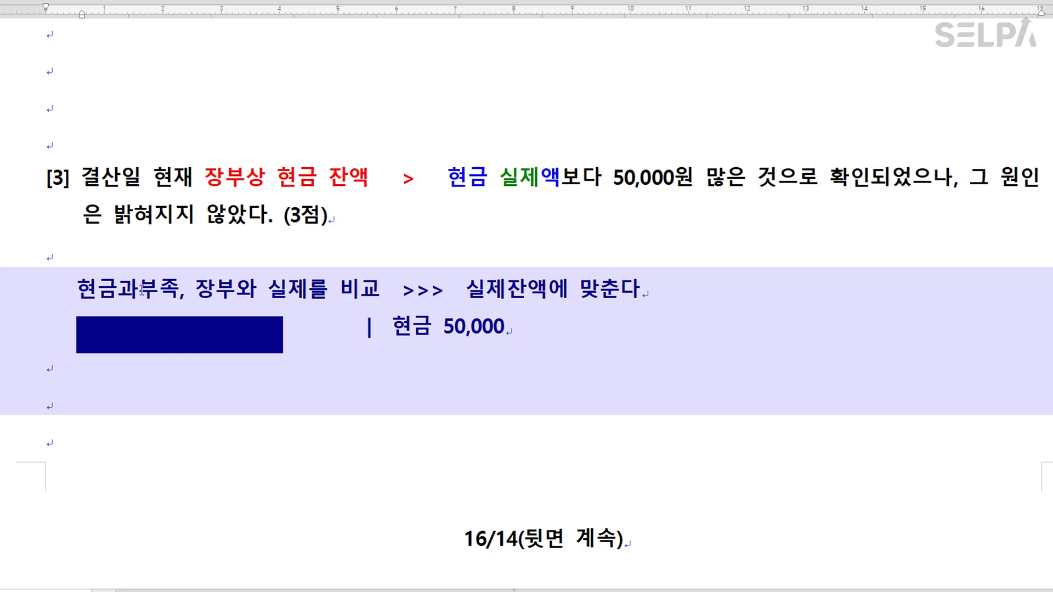
pyautogui.moveTo(89, 177); pyautogui.dragTo(134, 176)
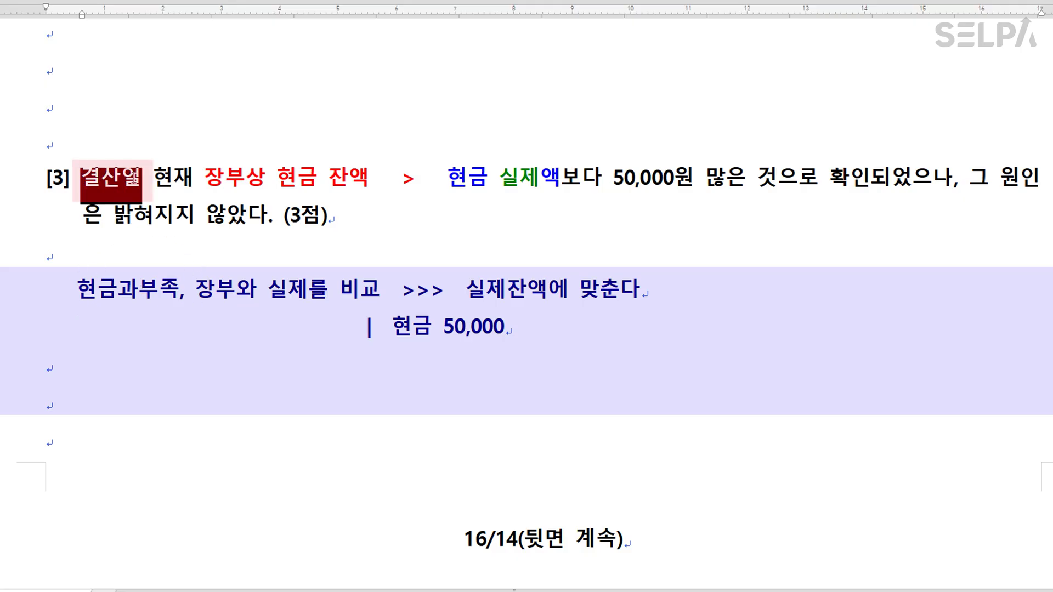
pyautogui.moveTo(245, 324); pyautogui.dragTo(80, 319)
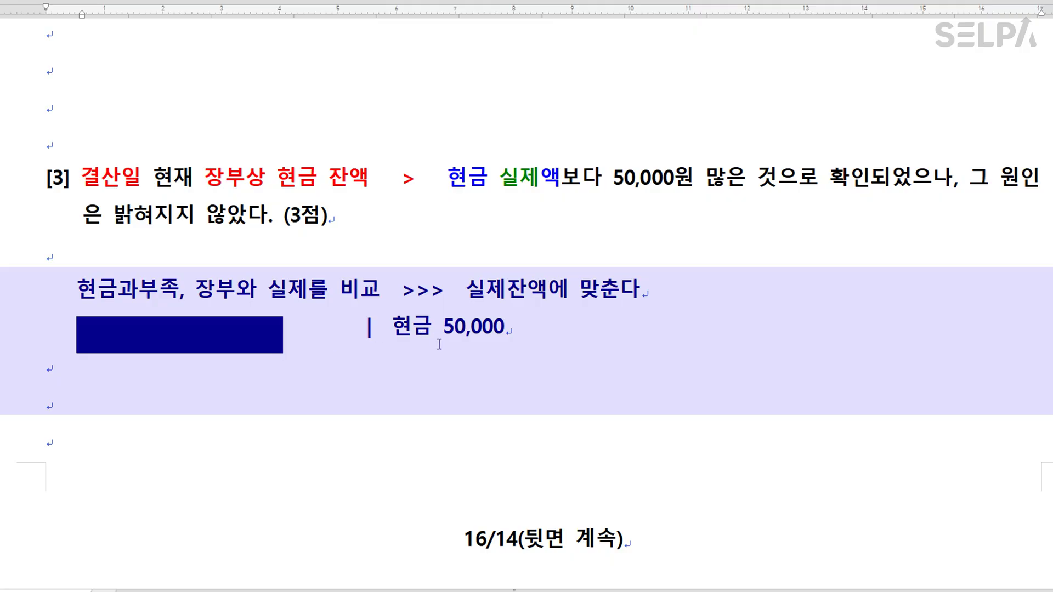
pyautogui.write('잢 ')
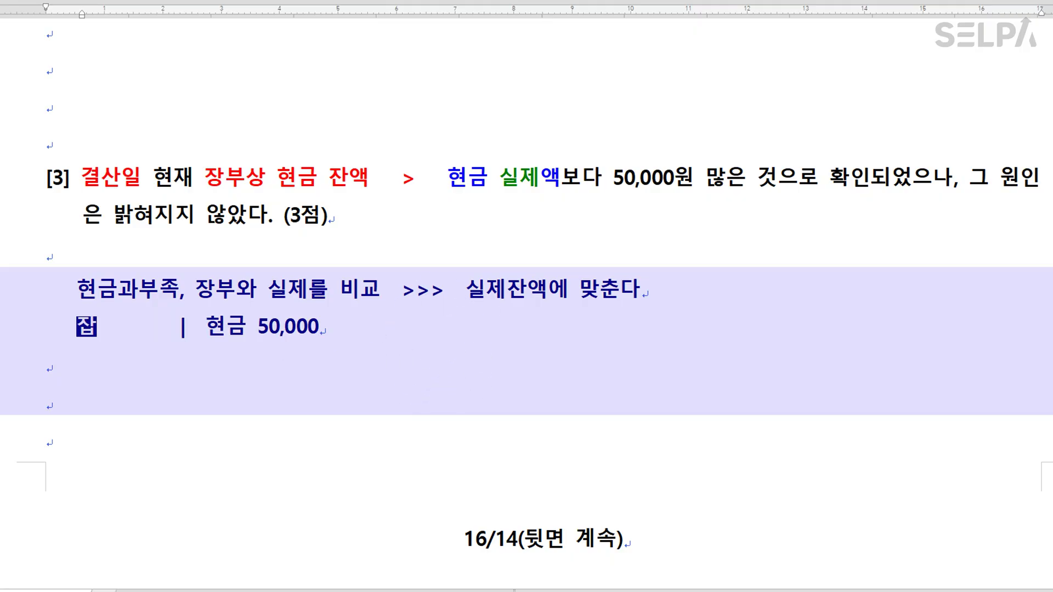
pyautogui.write('손실 50,0')
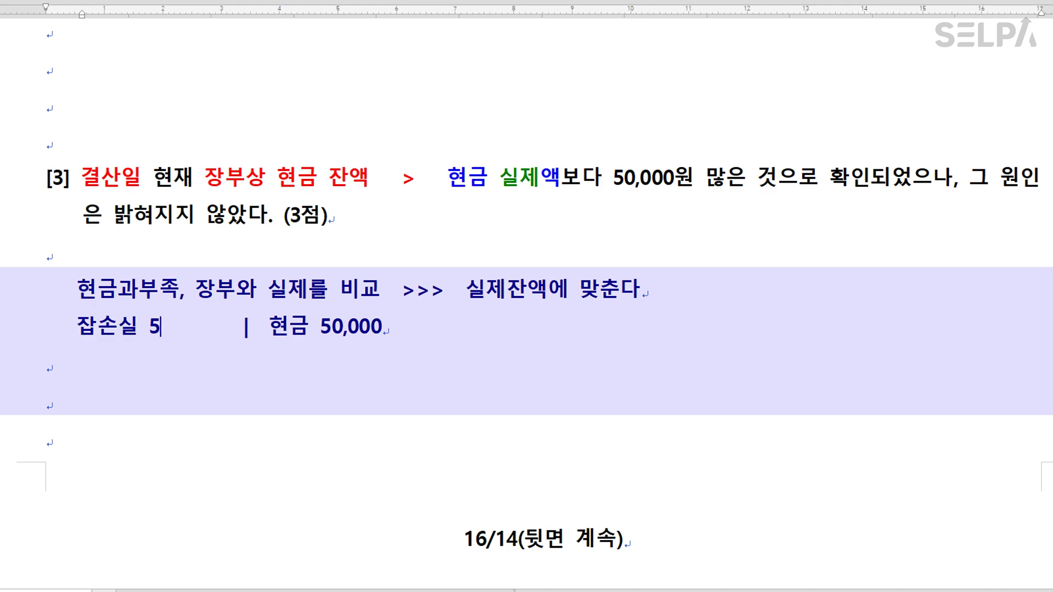
pyautogui.write('00')
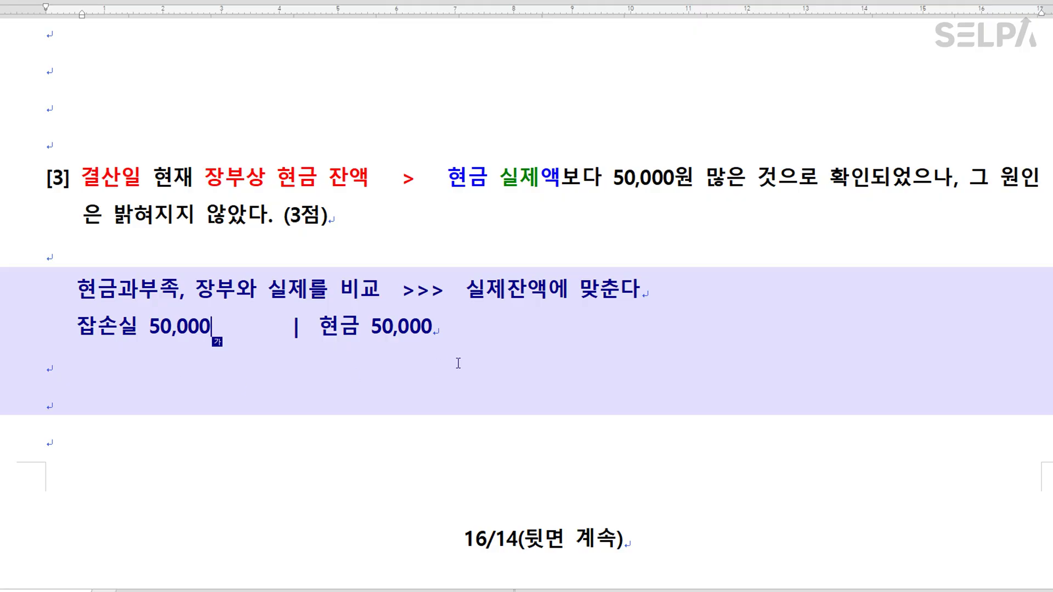
pyautogui.scroll(-2, 466, 360)
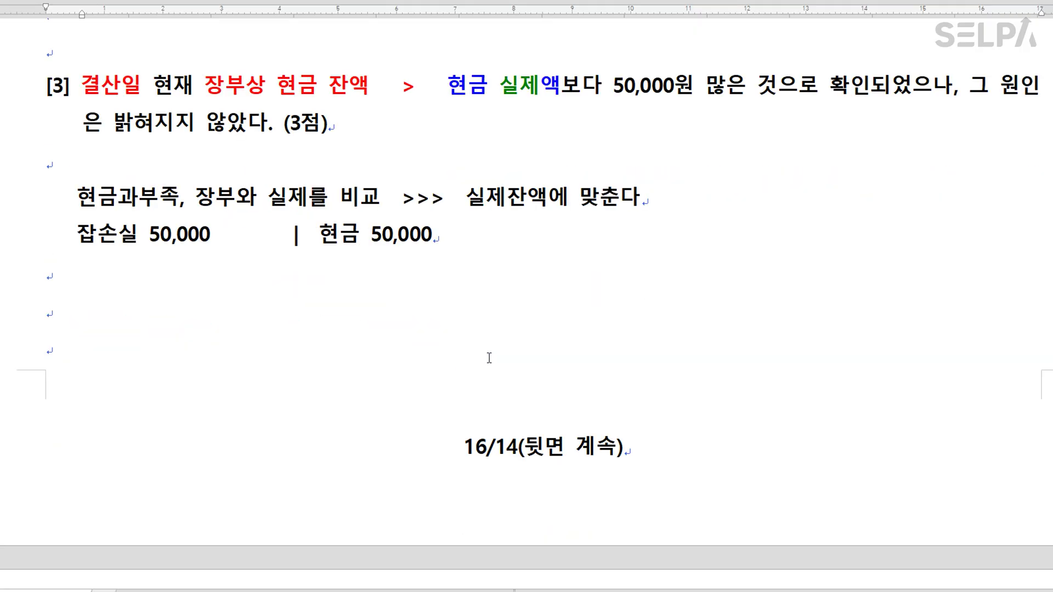
# Add a credit row for 101 현금 50,000 to December 31 voucher 00003.
pyautogui.click(535, 591)
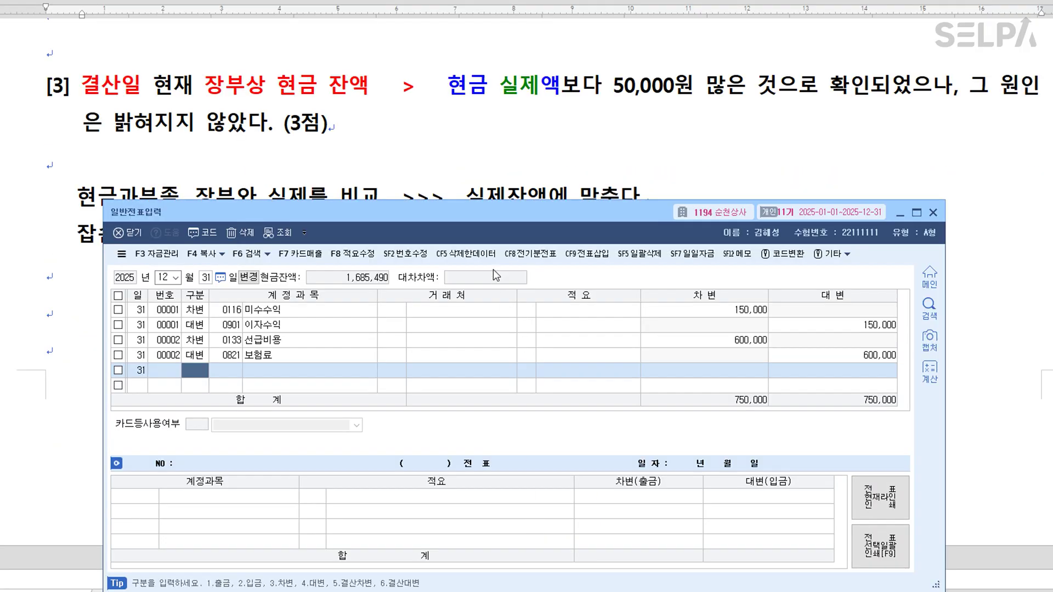
pyautogui.moveTo(494, 214); pyautogui.dragTo(486, 265)
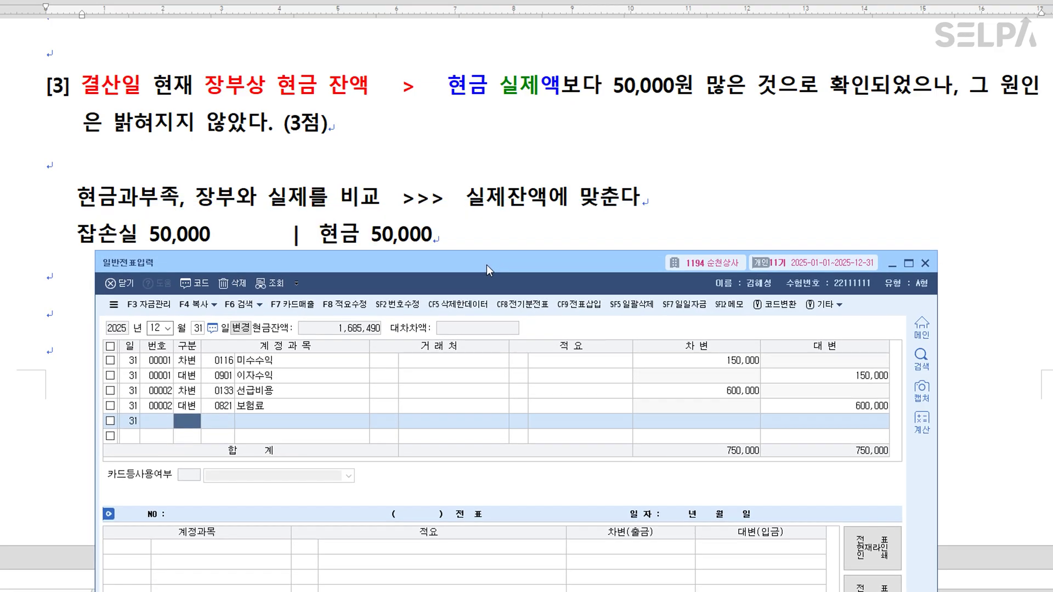
pyautogui.write('4')
pyautogui.press('Return')
pyautogui.write('101')
pyautogui.press('Return')
pyautogui.press('Return')
pyautogui.press('Return')
pyautogui.write('50000')
pyautogui.press('Return')
# Add the debit row 0980 잡손실 by searching 잡손, balancing totals at 800,000.
pyautogui.press('Return')
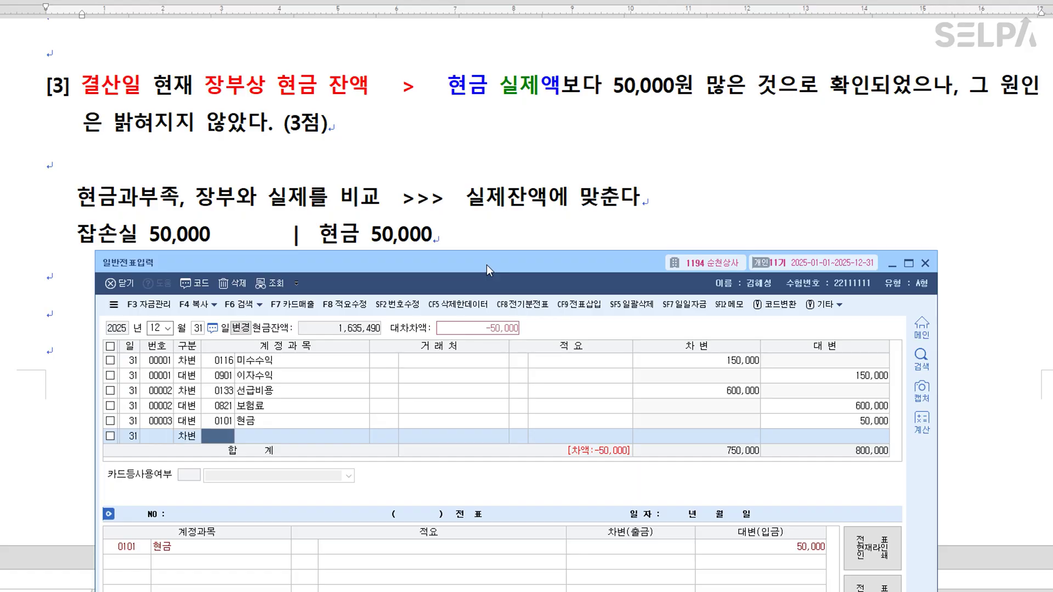
pyautogui.write('잡손')
pyautogui.press('Return')
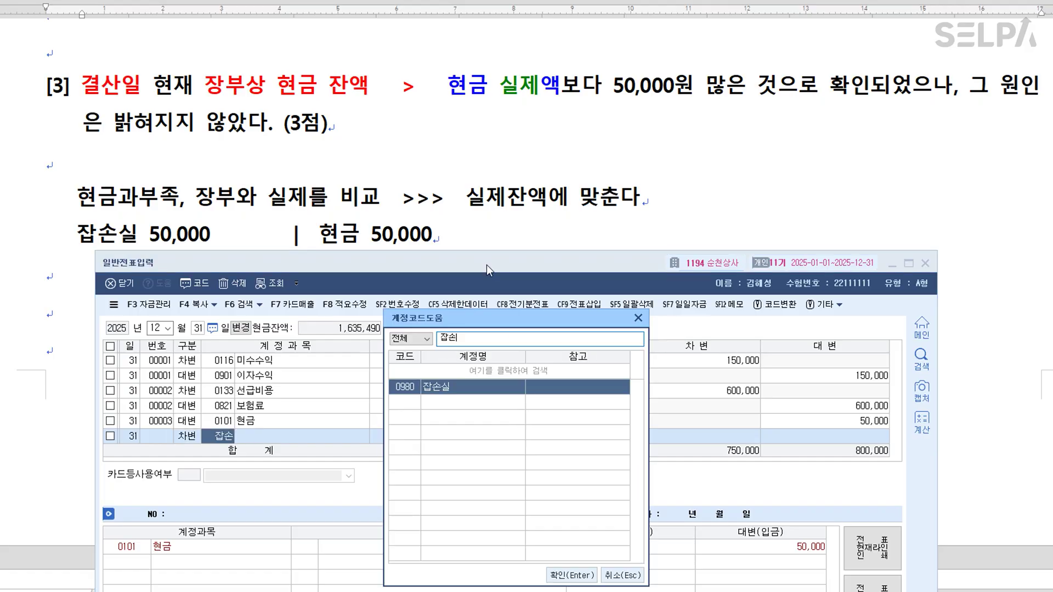
pyautogui.press('Return')
pyautogui.press('Return')
pyautogui.press('Return')
pyautogui.press('Return')
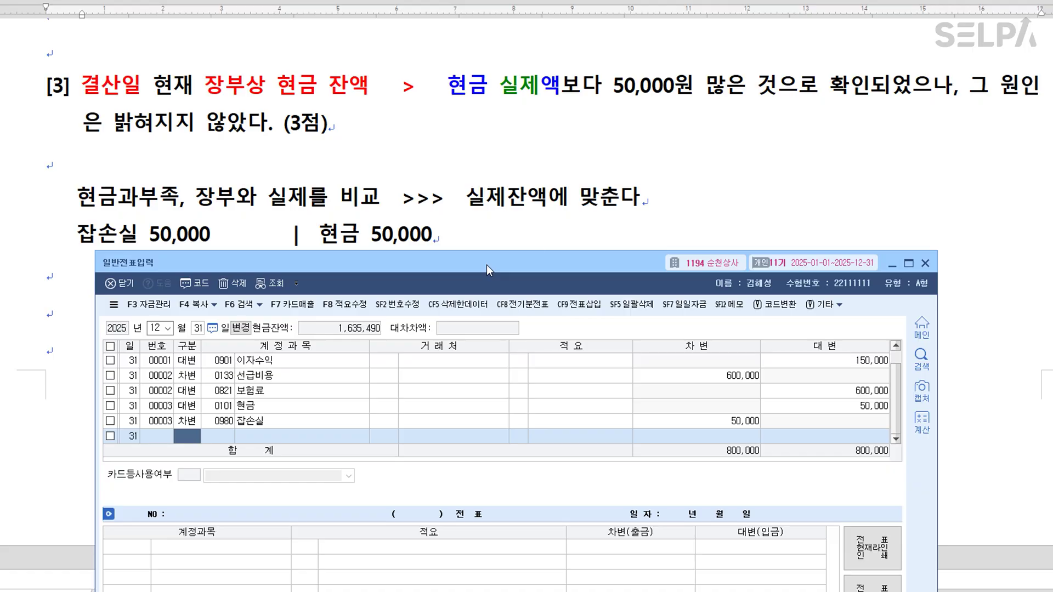
pyautogui.click(691, 224)
pyautogui.scroll(-10, 693, 224)
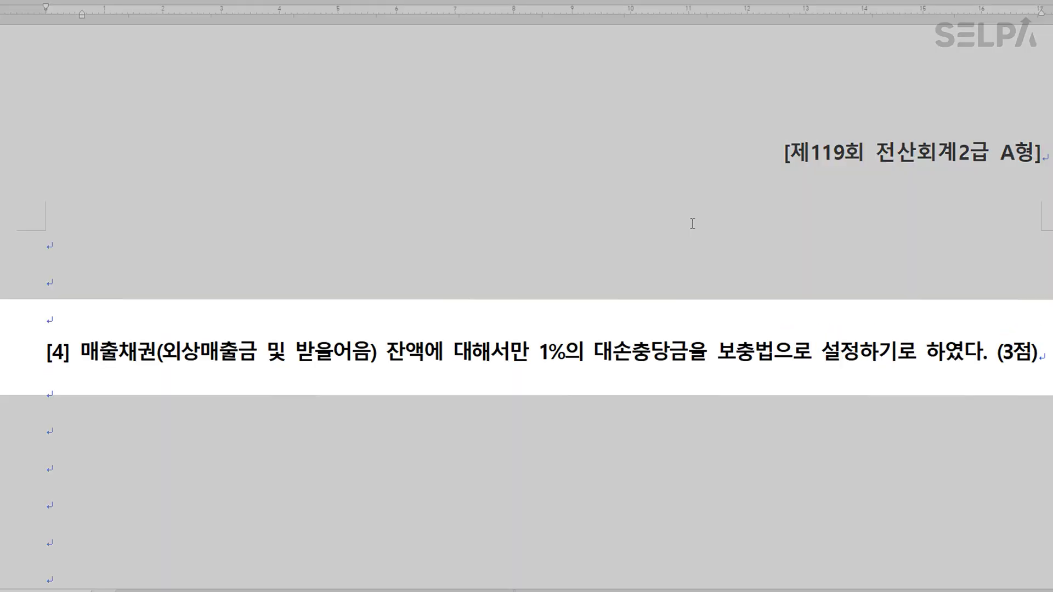
# Mark '1%의 대손충당금' red and add the blue note '자동결산 >> 기말상품재고액, 퇴직급여, 대손, 감가상각, 소득세(법인세)'.
pyautogui.scroll(-3, 693, 224)
pyautogui.moveTo(543, 267); pyautogui.dragTo(686, 267)
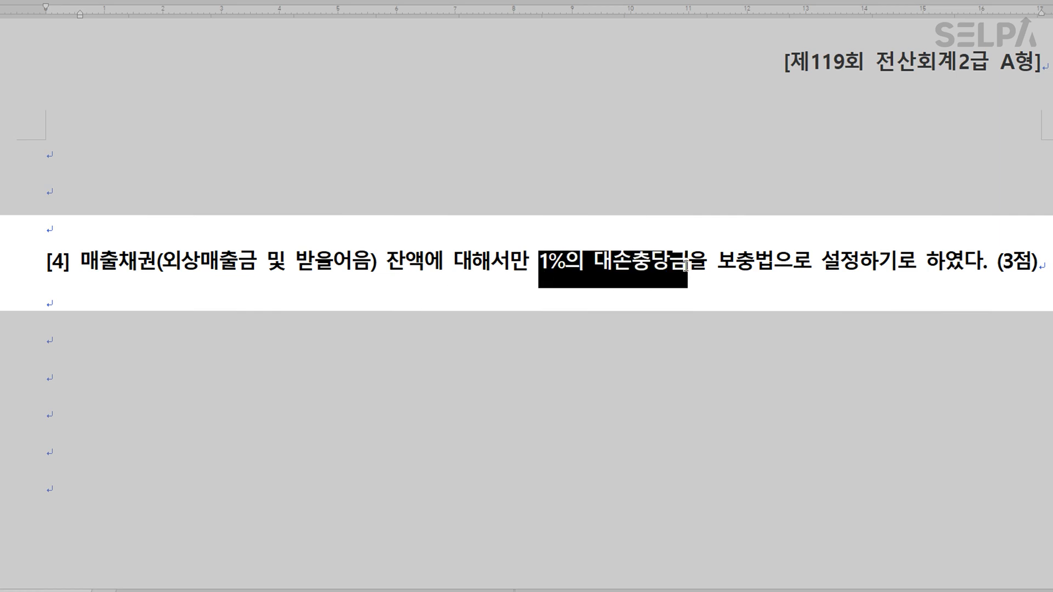
pyautogui.click(49, 373)
pyautogui.write('자동결산 >> 기말상품재고액, 퇴직급여,')
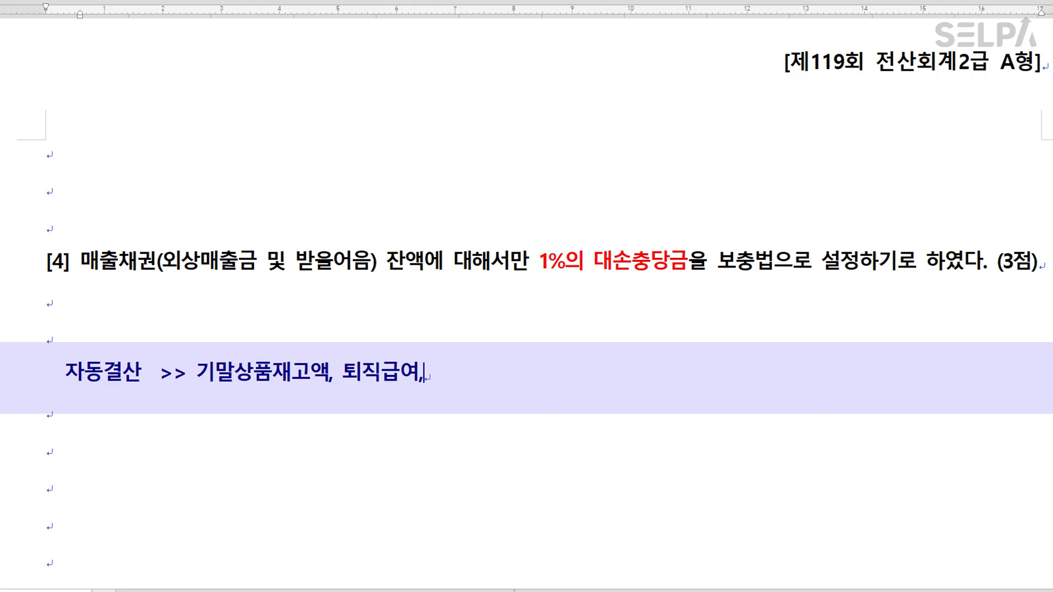
pyautogui.write(' 대손, ')
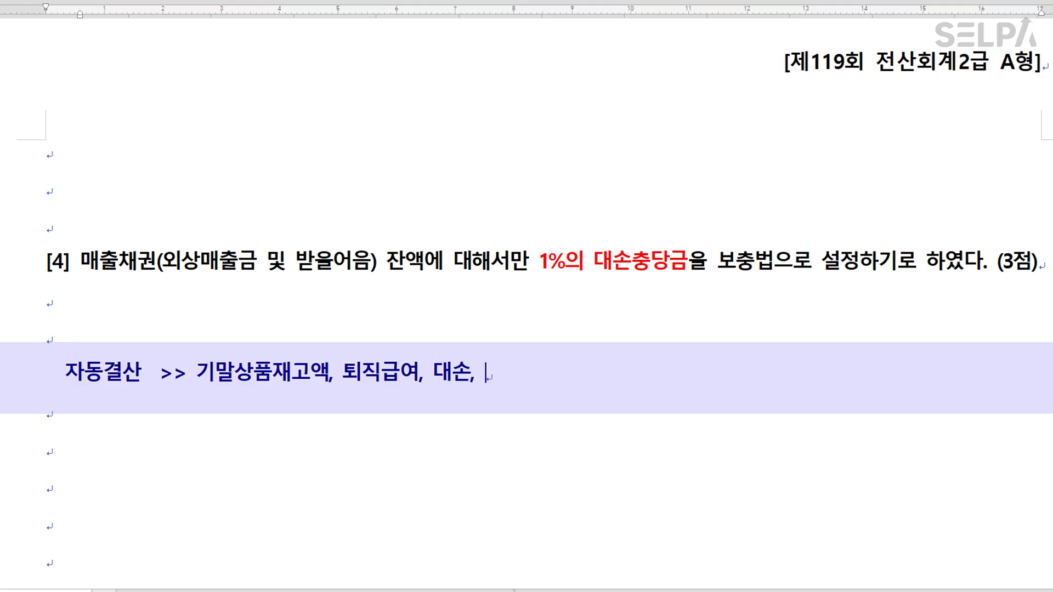
pyautogui.write('감갓상각')
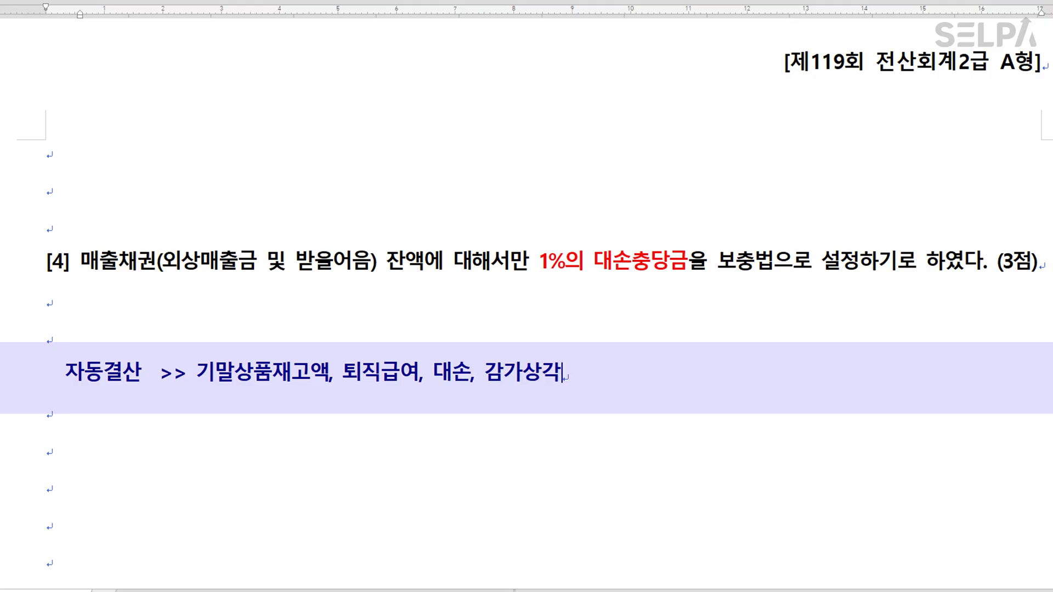
pyautogui.write(', 소득세')
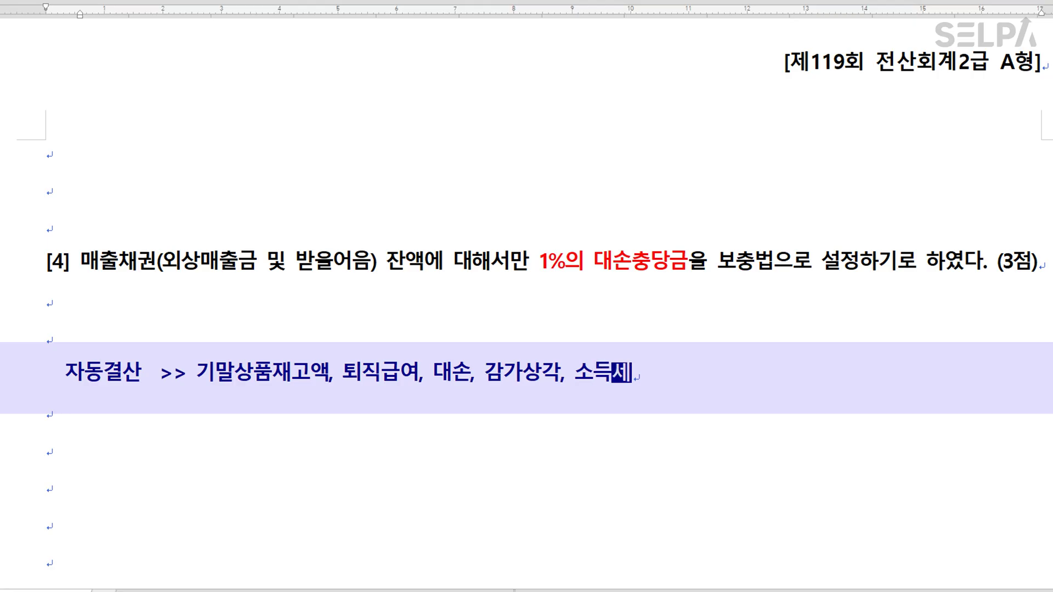
pyautogui.write('(법')
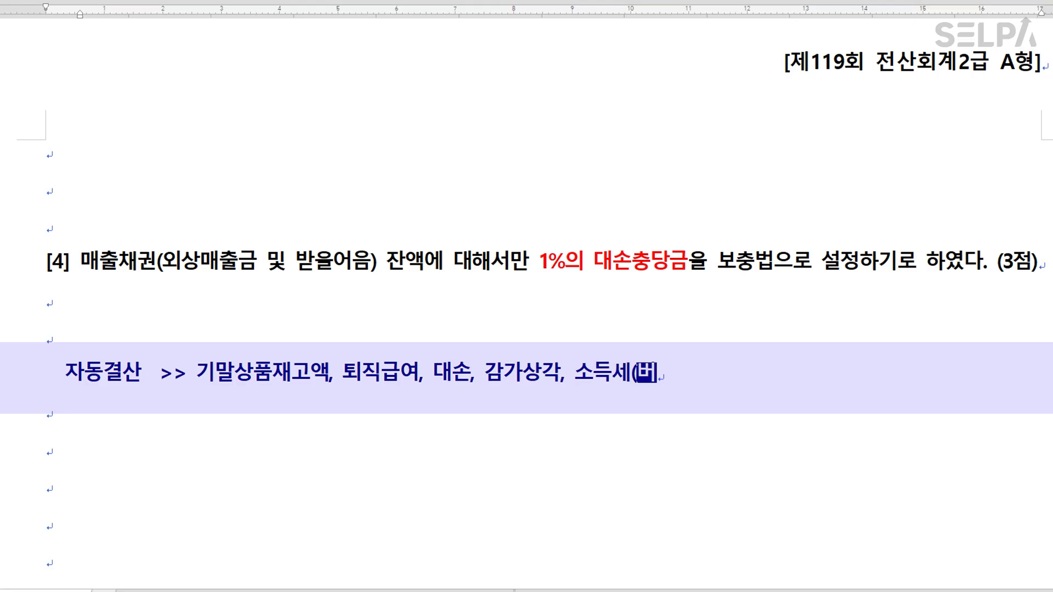
pyautogui.write('인세)')
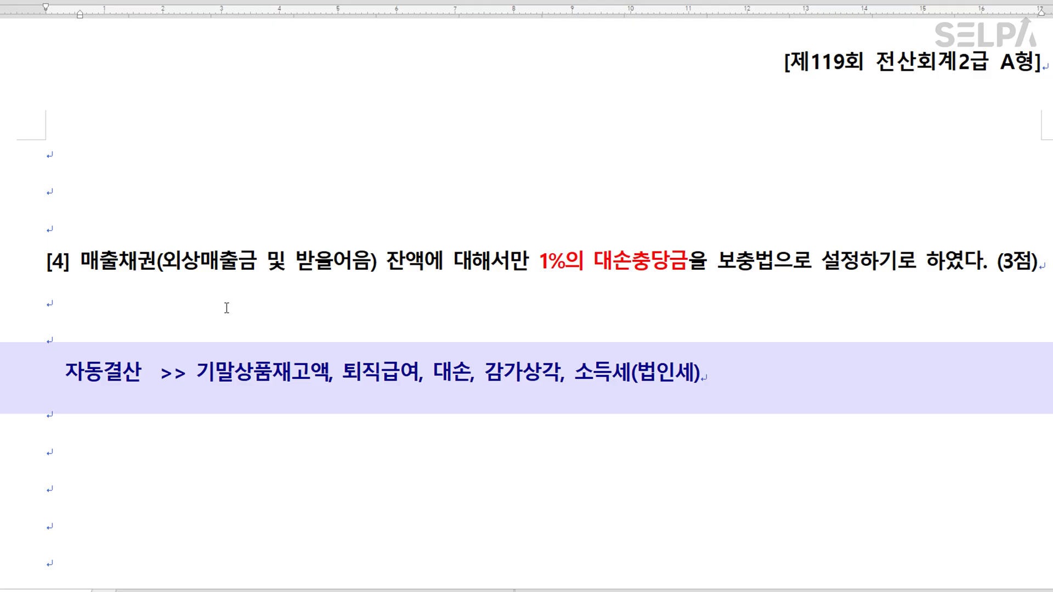
pyautogui.moveTo(65, 374); pyautogui.dragTo(749, 373)
pyautogui.click(779, 425)
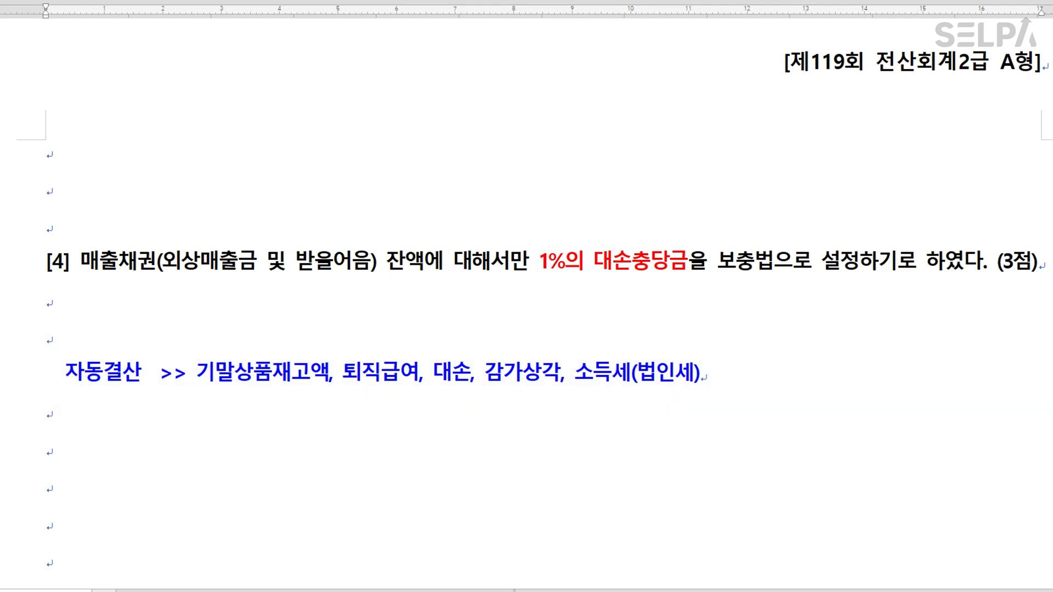
# Open 결산자료입력 through the ㄱㅅ menu search for January–December 2025.
pyautogui.hotkey('alt', 'Tab')
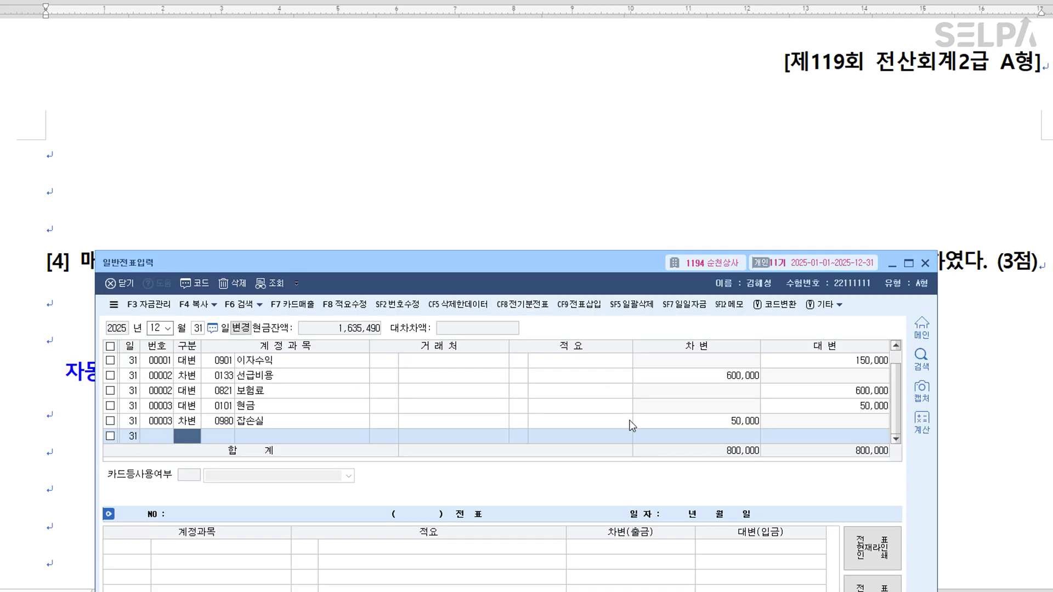
pyautogui.hotkey('ctrl', 'Return')
pyautogui.write('ㄱㅅ')
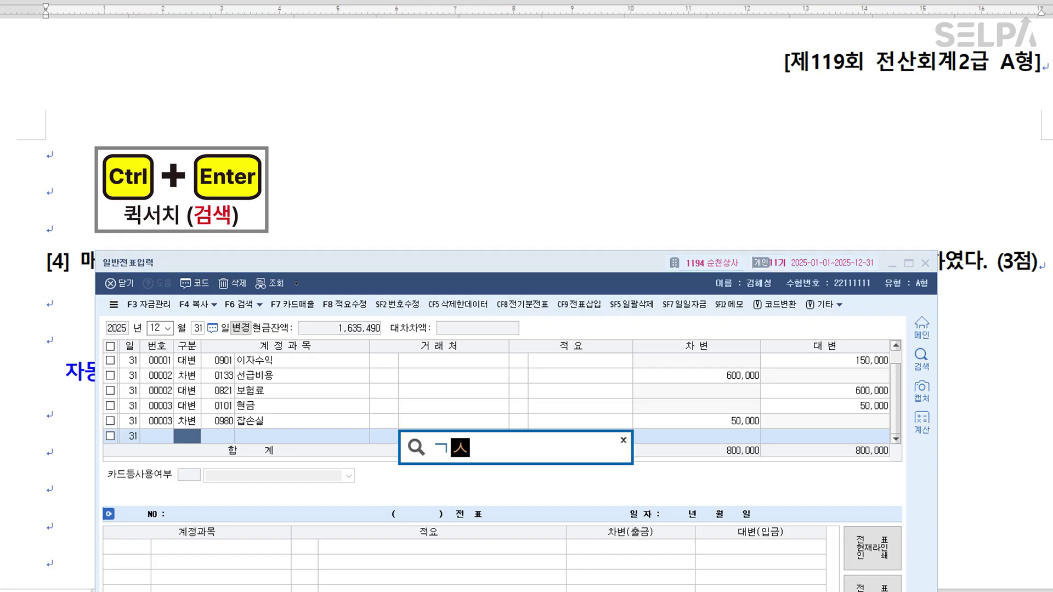
pyautogui.press('Return')
pyautogui.press('Down')
pyautogui.press('Return')
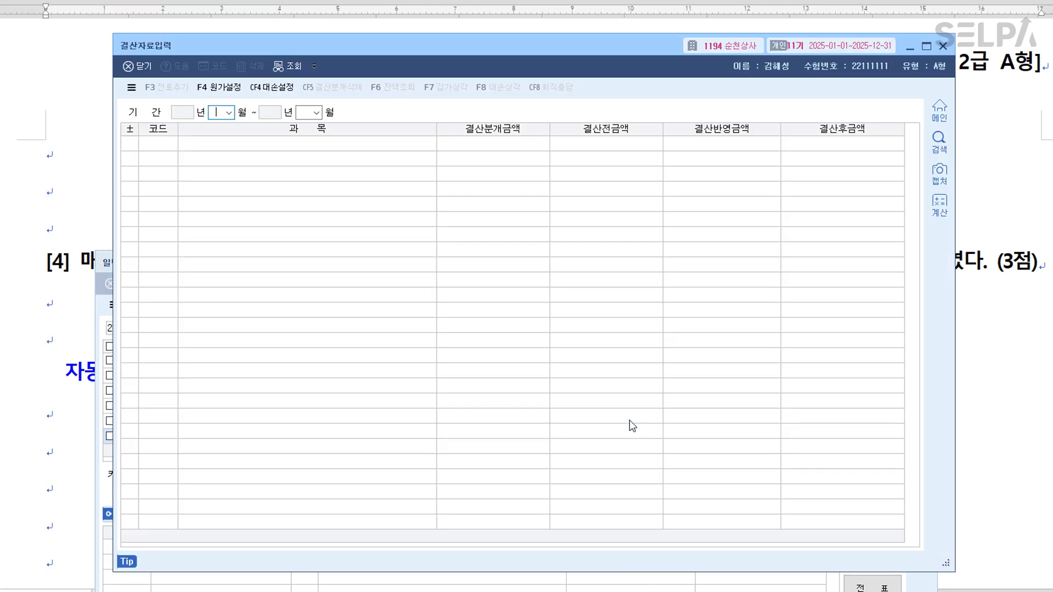
pyautogui.press('Return')
pyautogui.press('Return')
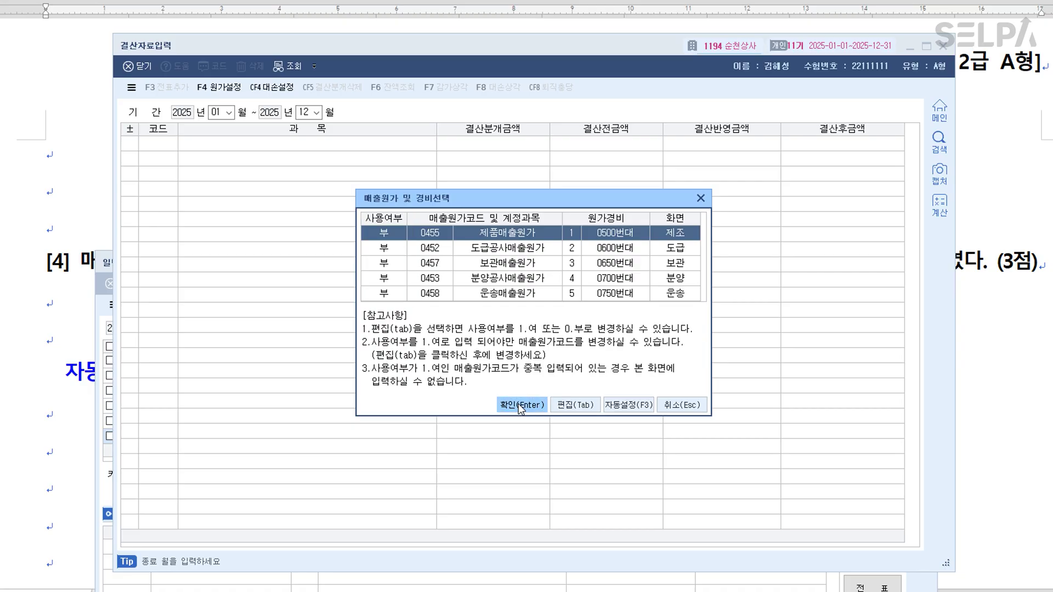
pyautogui.click(393, 238)
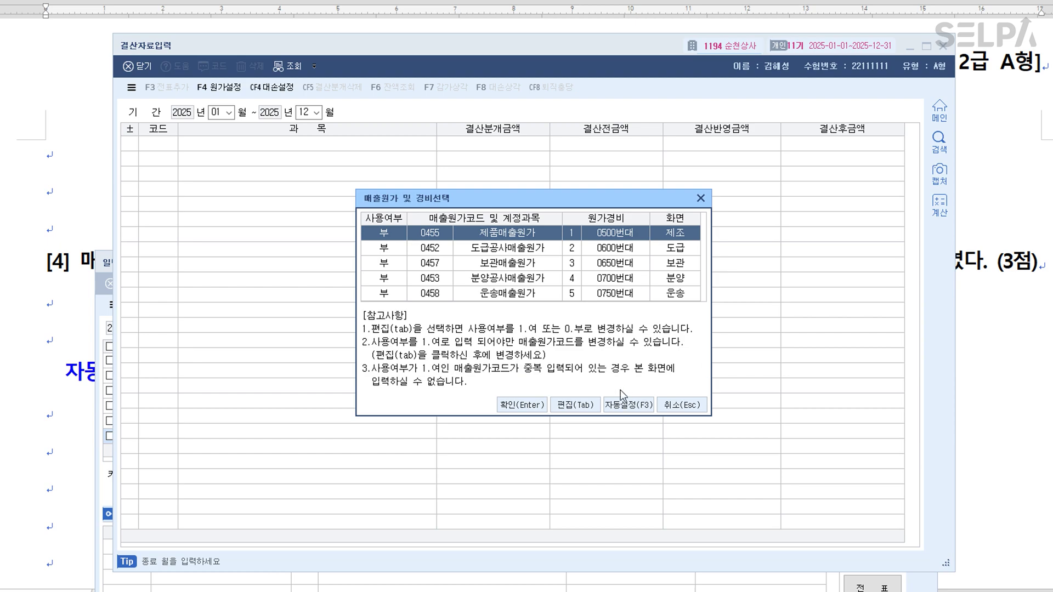
pyautogui.click(520, 409)
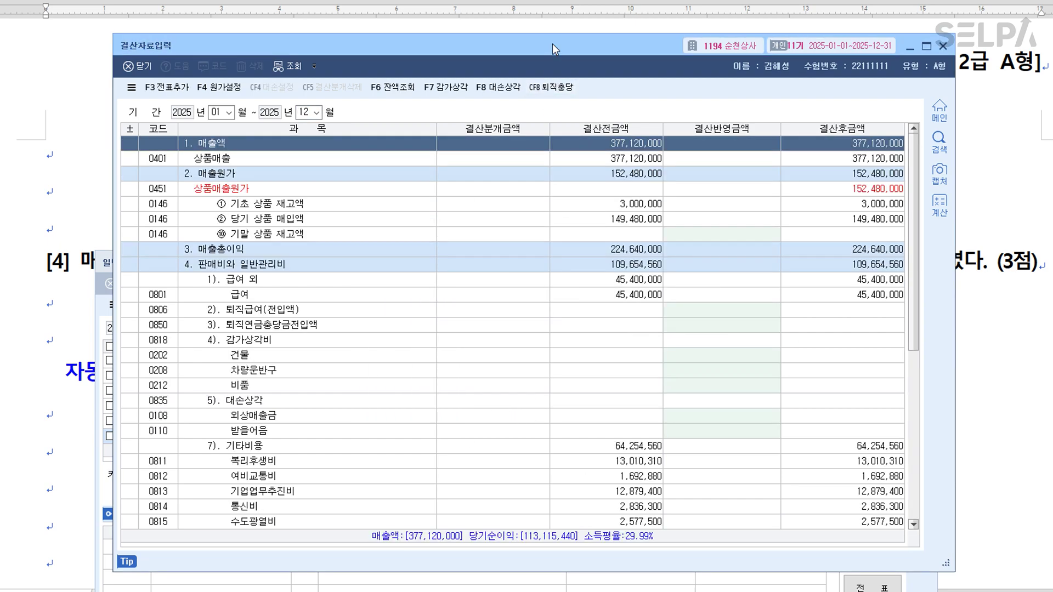
pyautogui.moveTo(554, 46); pyautogui.dragTo(554, 319)
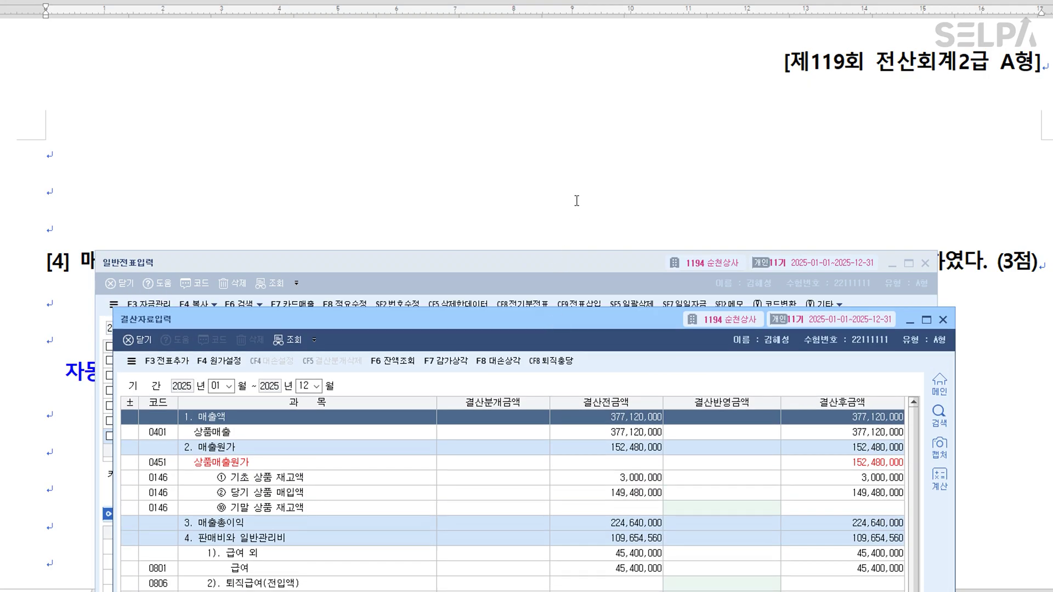
# Highlight 외상매출금 및 받을어음 in question [4].
pyautogui.click(576, 201)
pyautogui.scroll(-3, 574, 186)
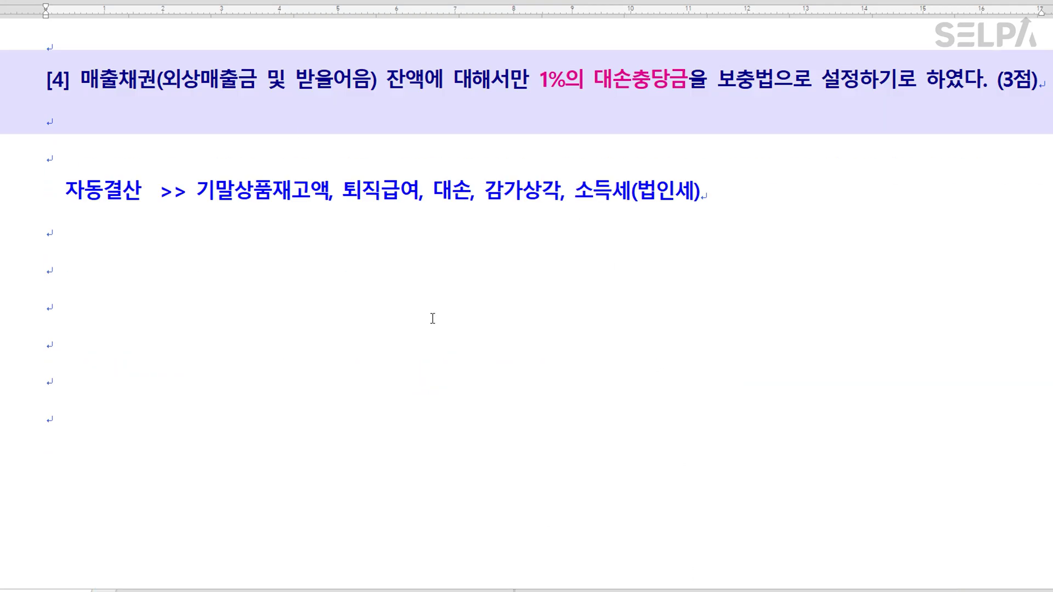
pyautogui.moveTo(168, 79); pyautogui.dragTo(368, 82)
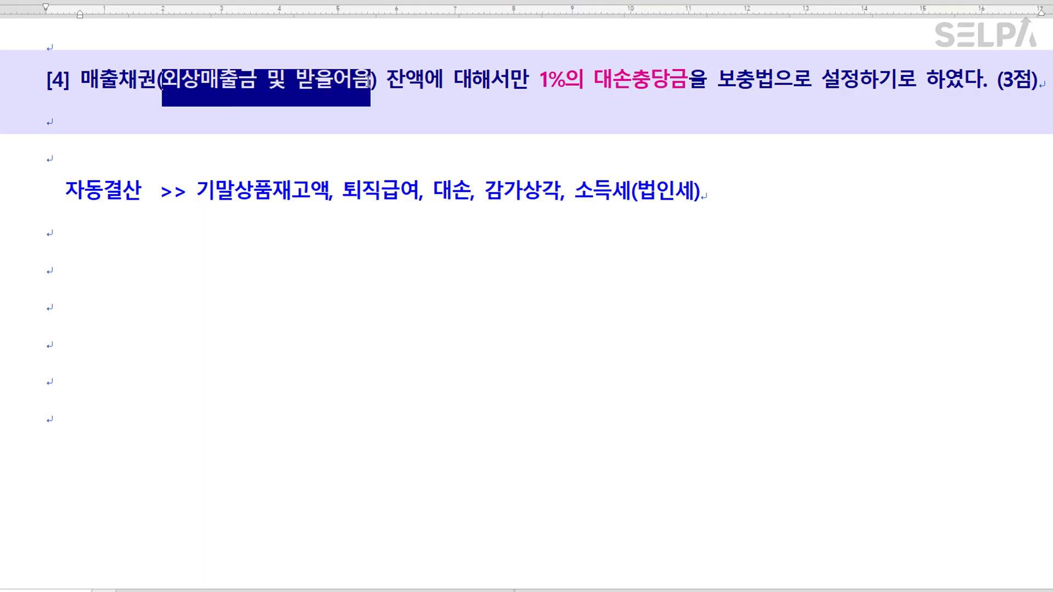
pyautogui.scroll(1, 416, 145)
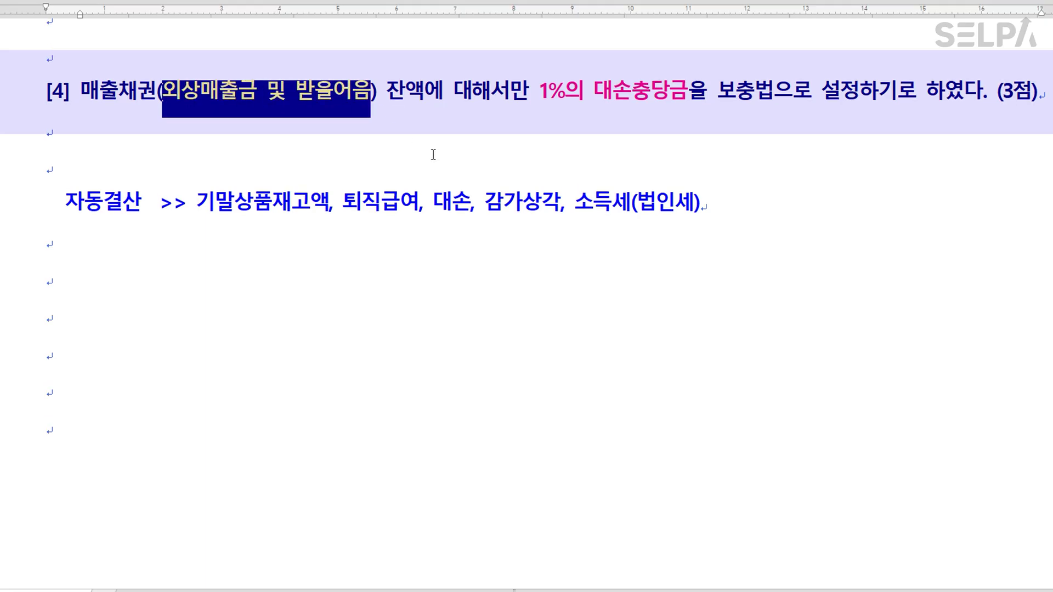
pyautogui.click(505, 176)
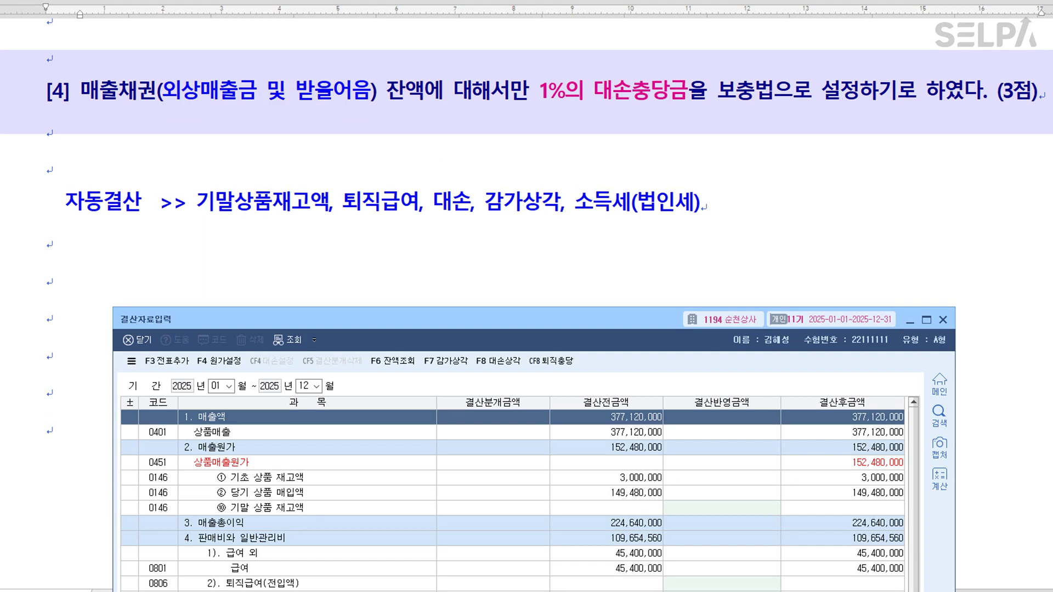
pyautogui.moveTo(455, 321); pyautogui.dragTo(447, 190)
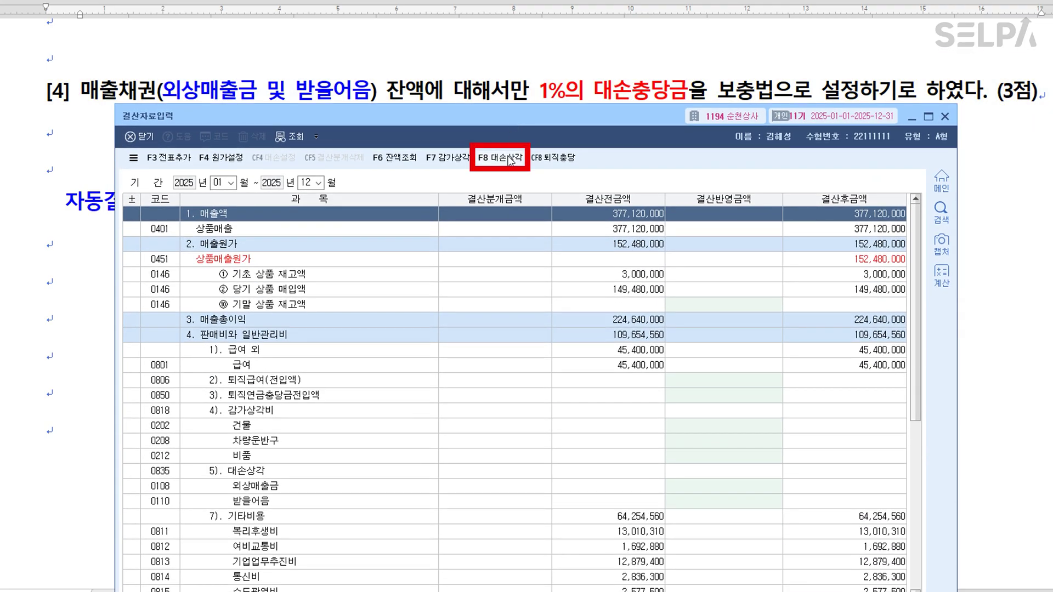
# In the 1% 대손상각 calculation, clear the 단기대여금, 미수수익 and 선급금 allowance amounts.
pyautogui.click(510, 160)
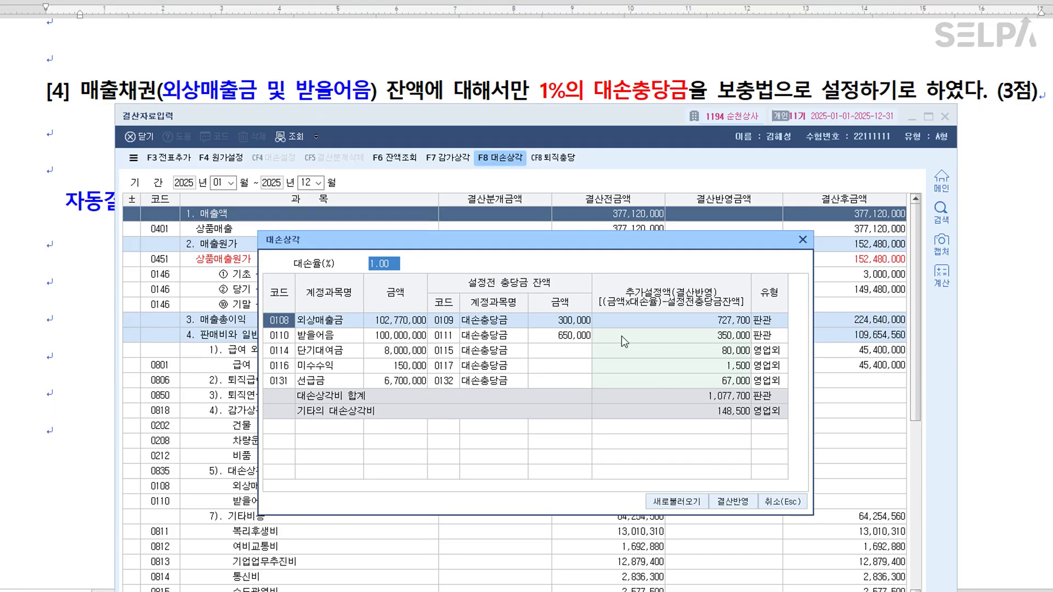
pyautogui.click(693, 341)
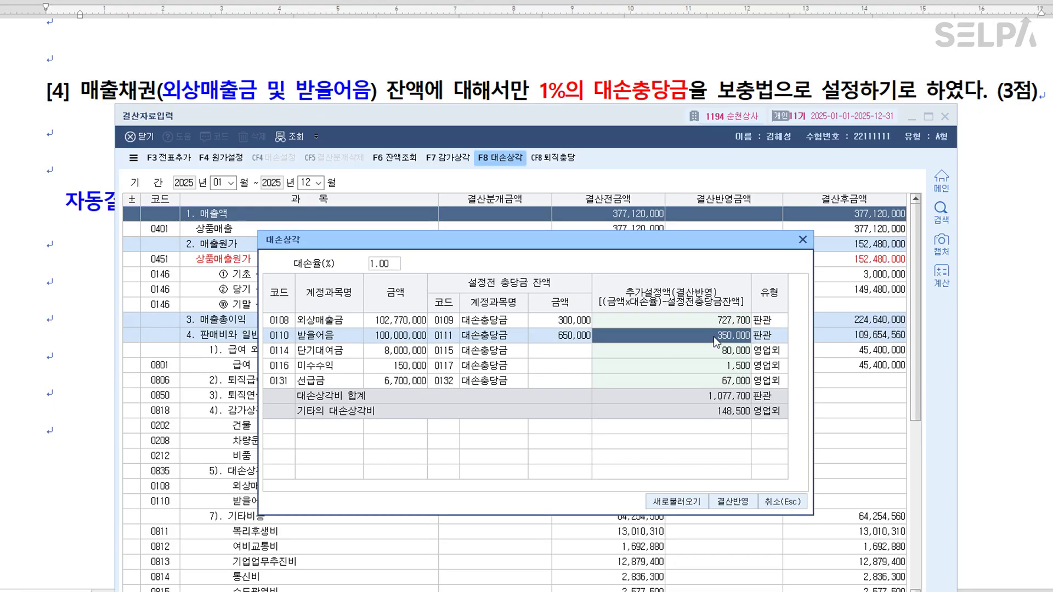
pyautogui.click(385, 264)
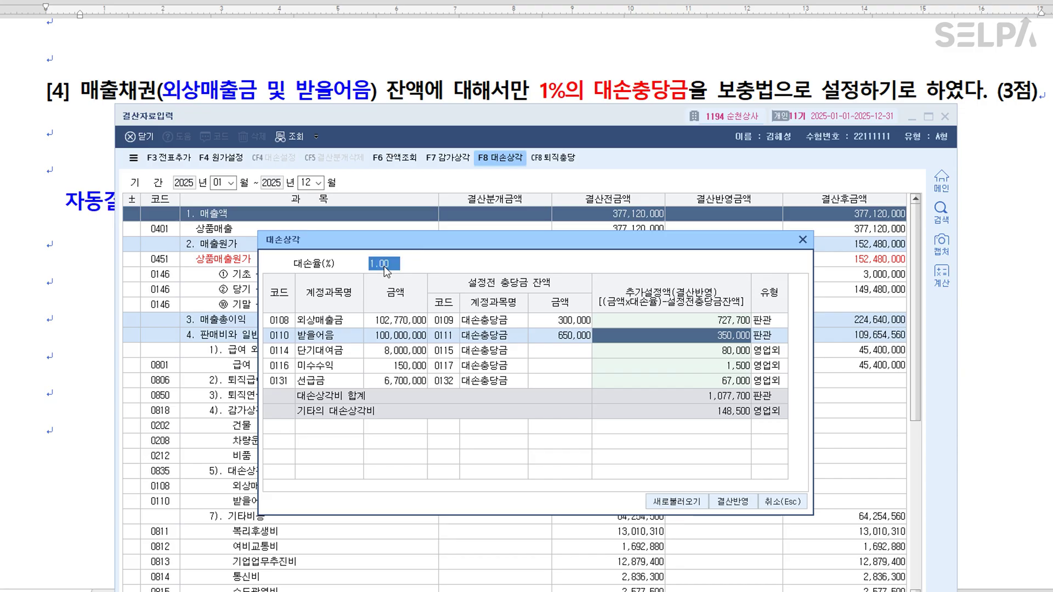
pyautogui.click(699, 356)
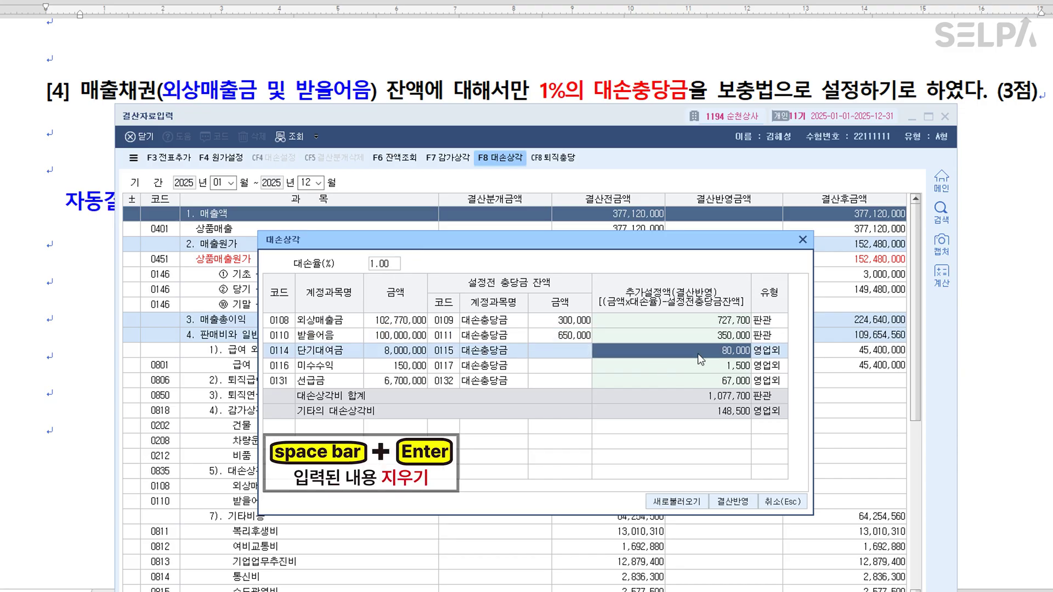
pyautogui.press('space')
pyautogui.press('Return')
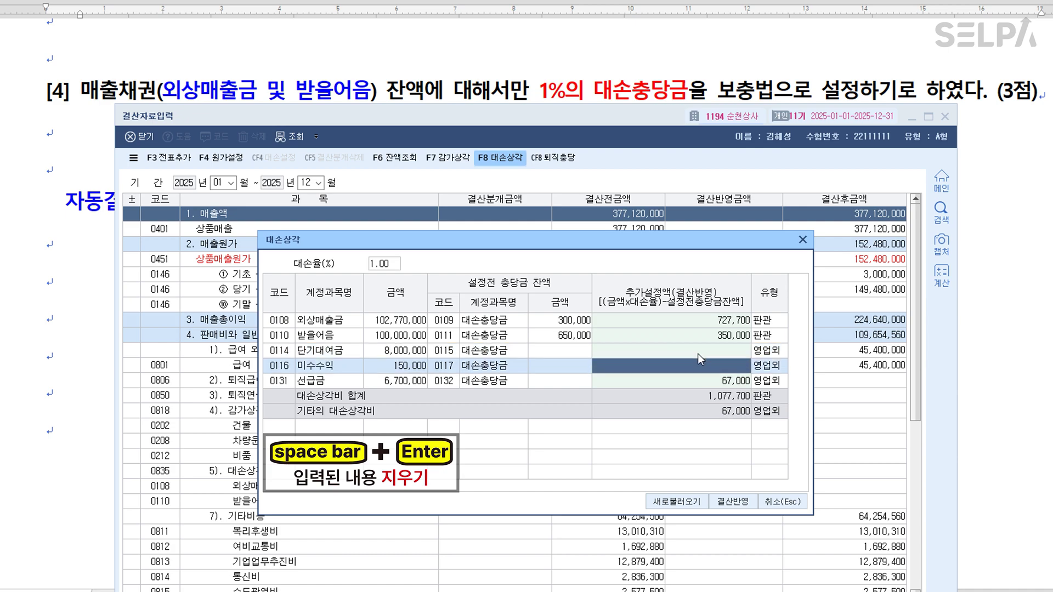
pyautogui.press('space')
pyautogui.press('Return')
pyautogui.press('space')
pyautogui.press('Return')
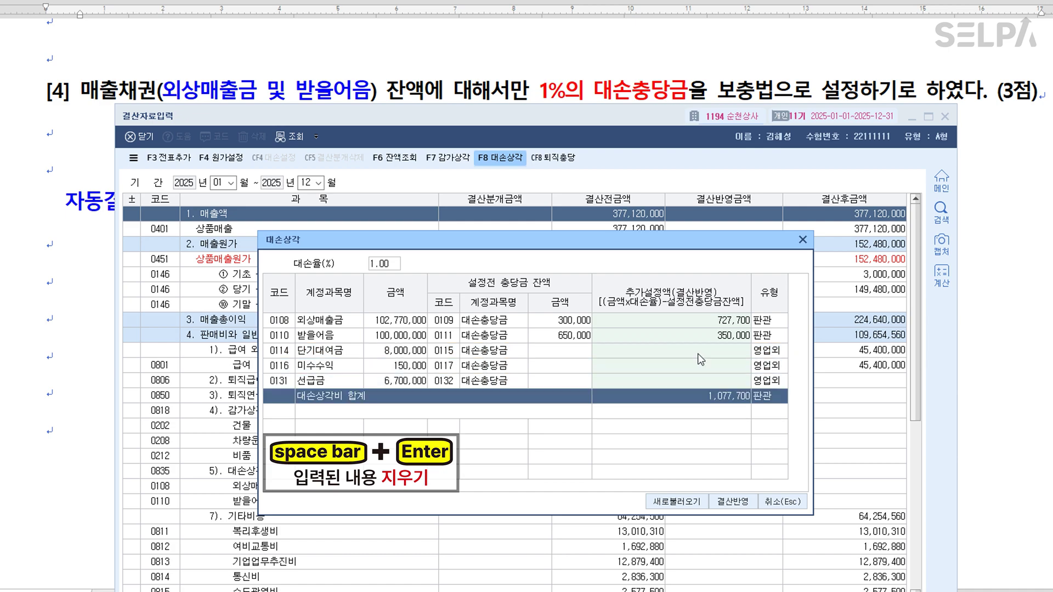
# Confirm only the receivable allowances remain and apply them to the closing data.
pyautogui.click(701, 354)
pyautogui.click(700, 368)
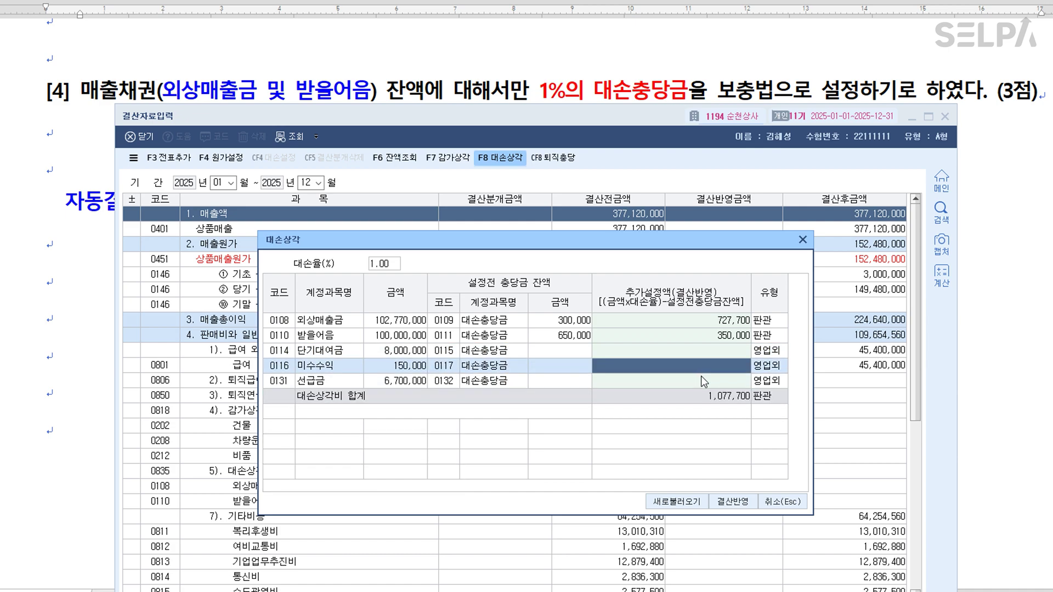
pyautogui.click(701, 378)
pyautogui.click(716, 345)
pyautogui.click(716, 362)
pyautogui.click(714, 377)
pyautogui.click(734, 338)
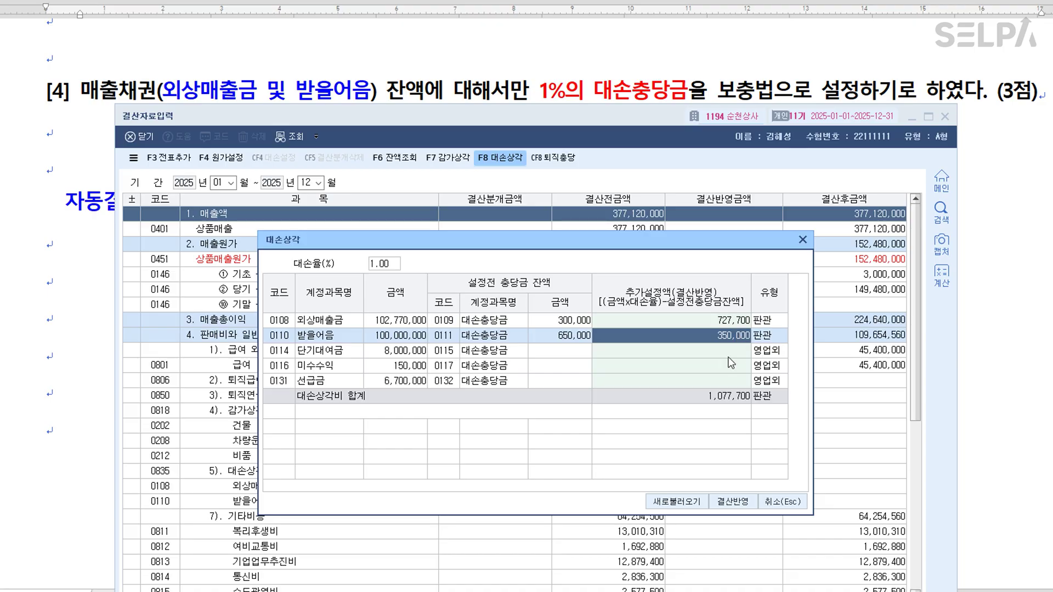
pyautogui.click(735, 502)
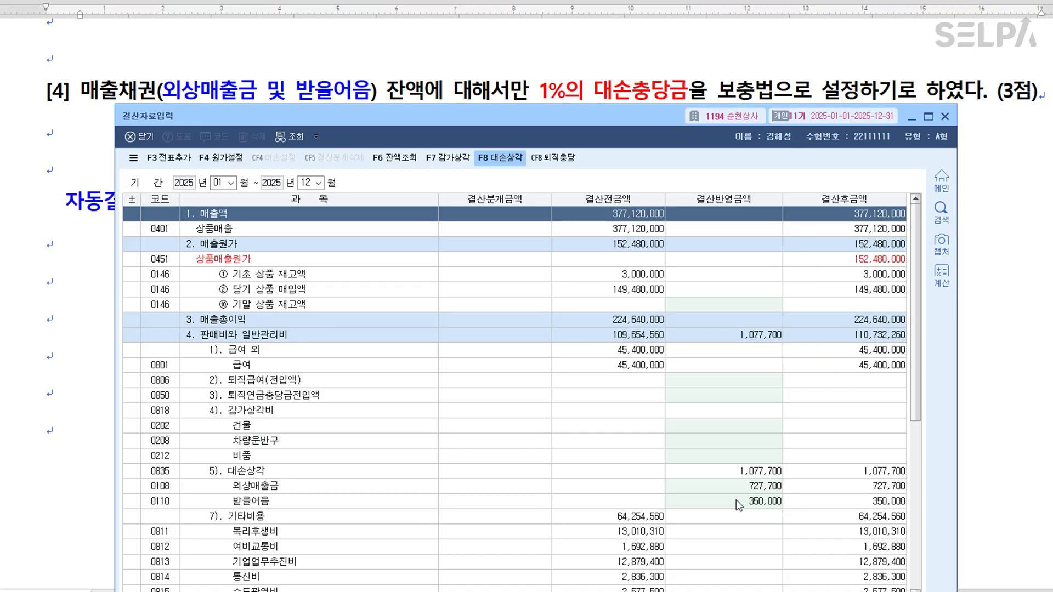
# Verify 727,700 and 350,000 in closing data and add the closing entries to the journal.
pyautogui.click(303, 492)
pyautogui.click(311, 498)
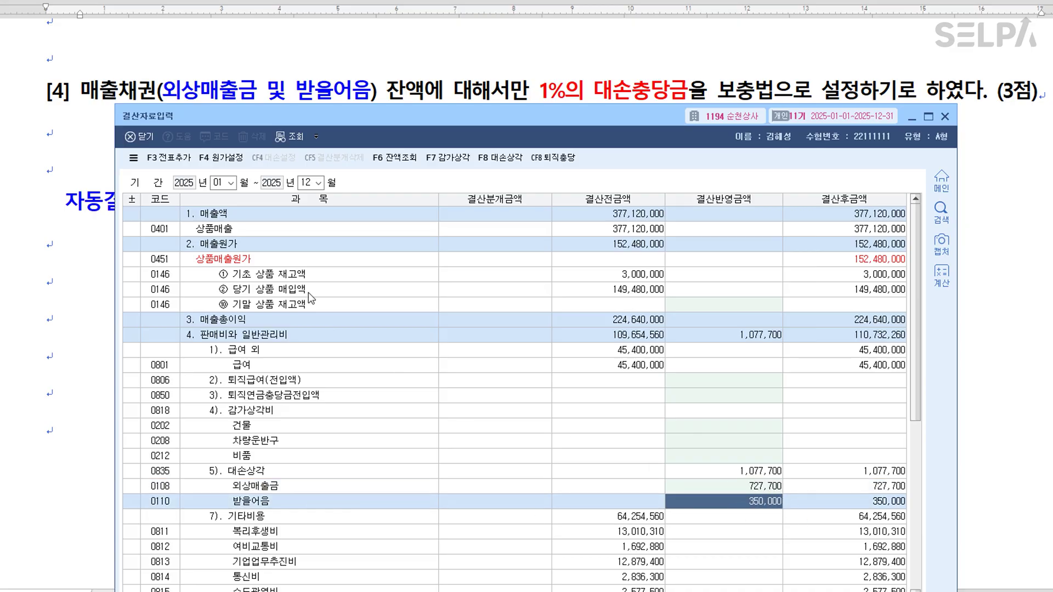
pyautogui.click(174, 159)
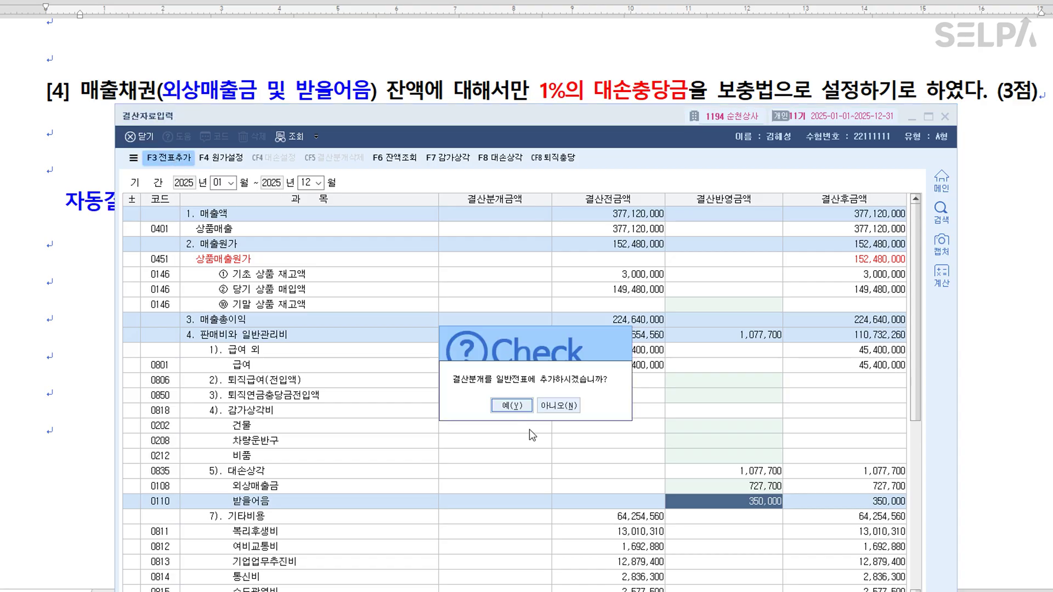
pyautogui.click(512, 408)
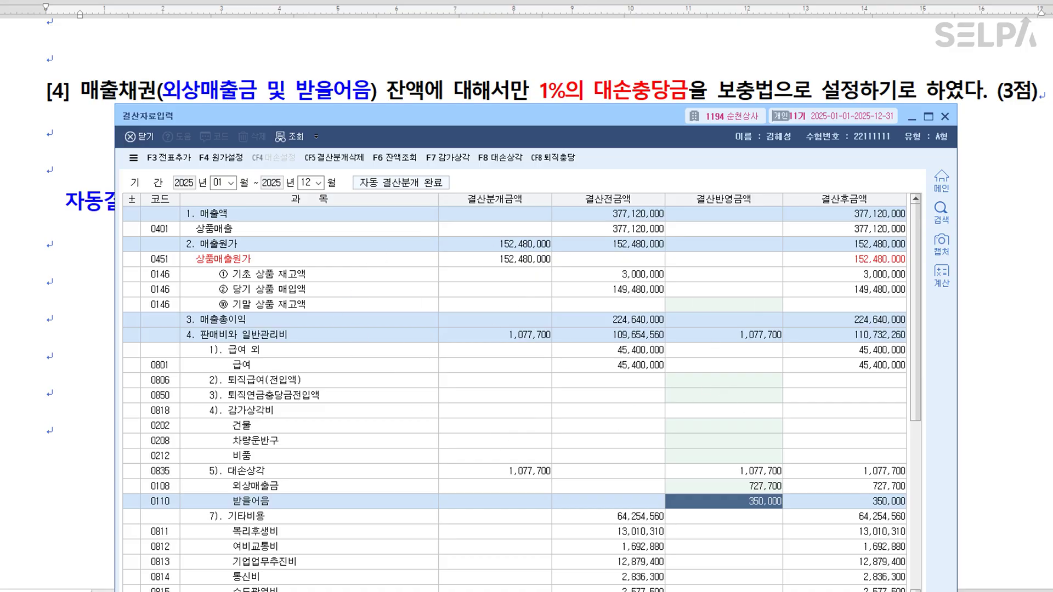
# Close the closing data screen and colour '3월 중' red in question [1].
pyautogui.click(946, 118)
pyautogui.scroll(-1, 626, 383)
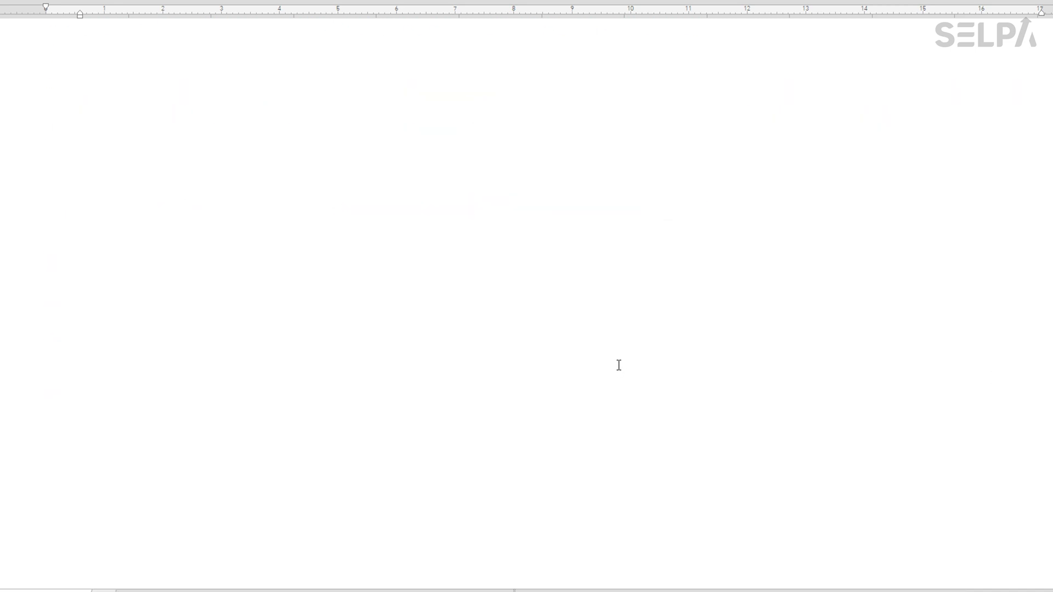
pyautogui.scroll(-8, 638, 363)
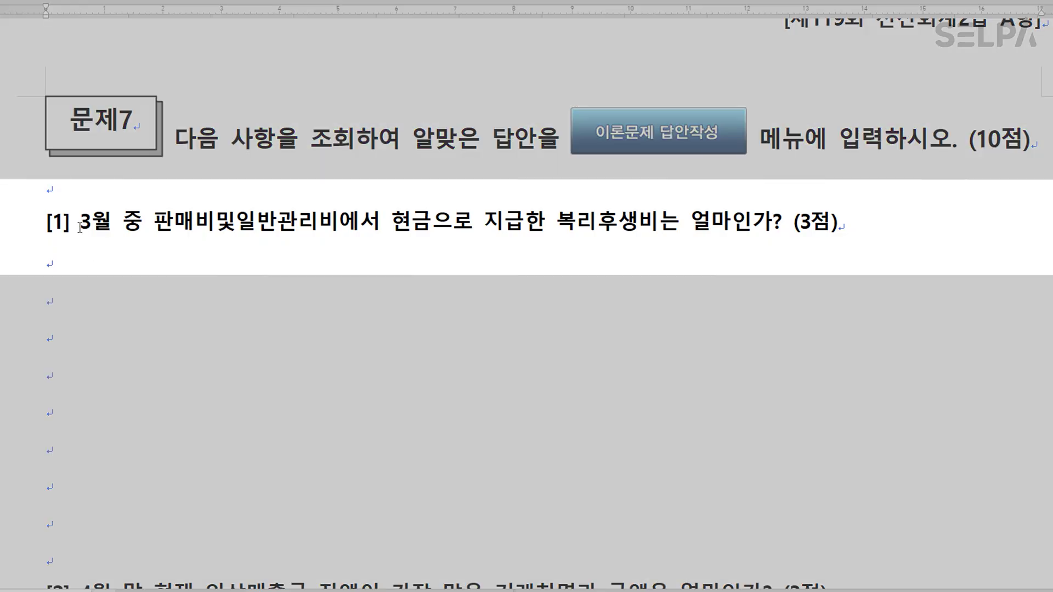
pyautogui.moveTo(80, 228); pyautogui.dragTo(141, 228)
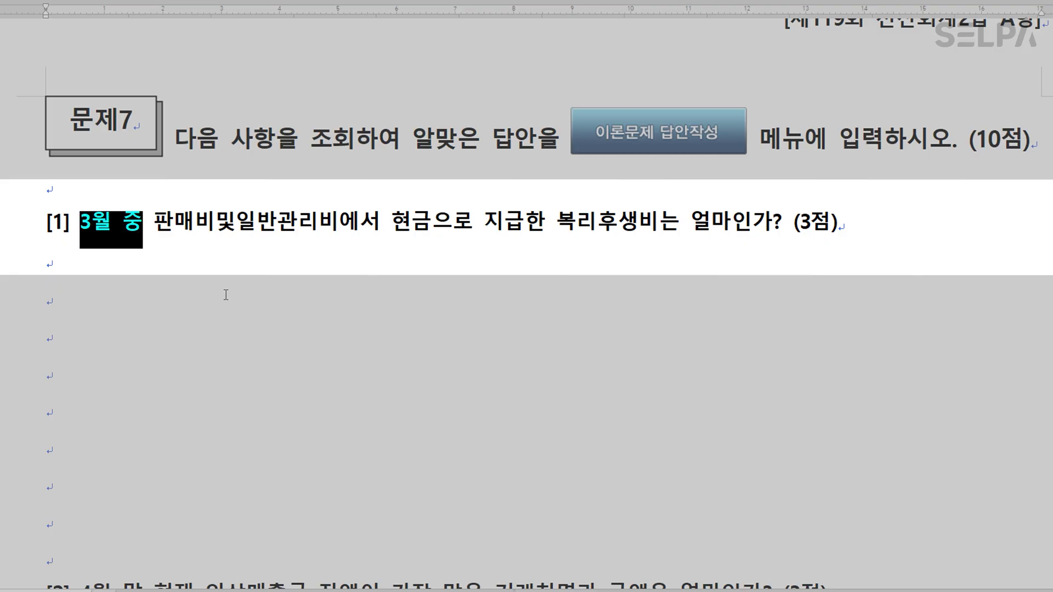
pyautogui.click(261, 283)
# Make '현금으로 지급한' blue, append '>> 일계표', and select 복리후생비.
pyautogui.moveTo(392, 228); pyautogui.dragTo(536, 231)
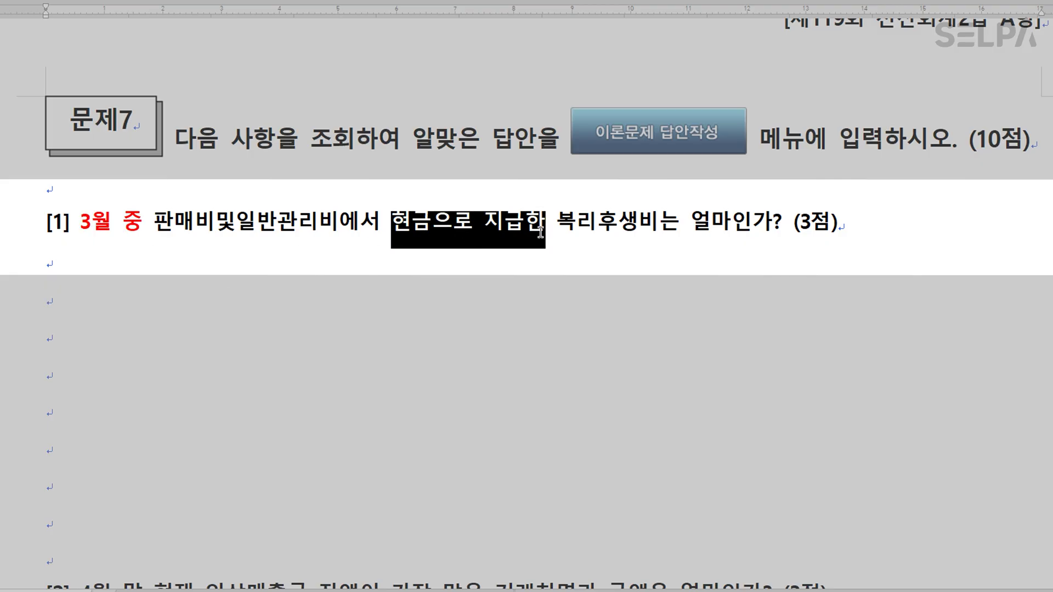
pyautogui.hotkey('ctrl', 'm')
pyautogui.press('b')
pyautogui.click(547, 231)
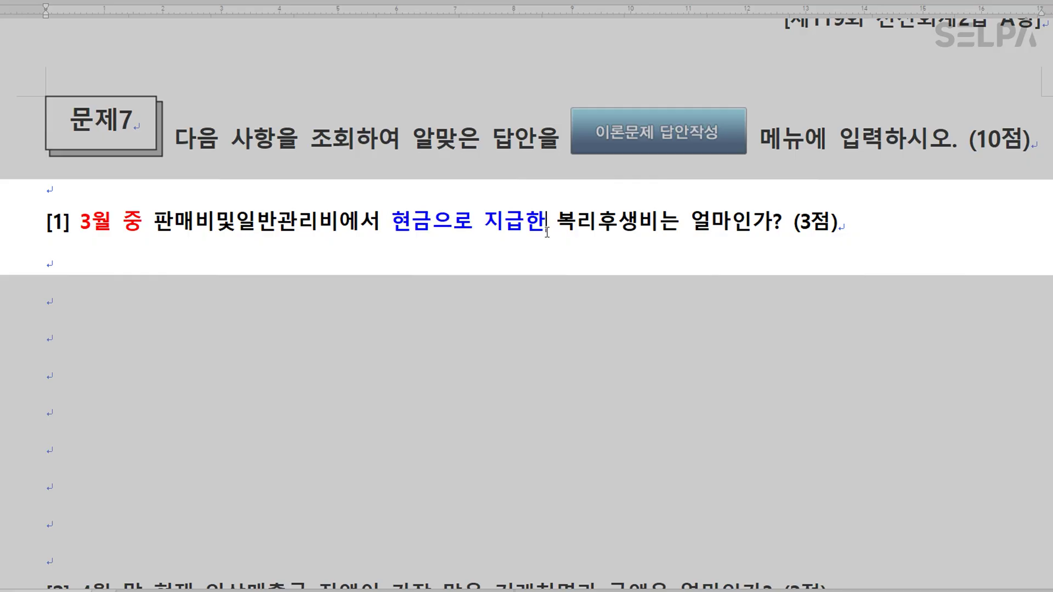
pyautogui.write('>> 일계표')
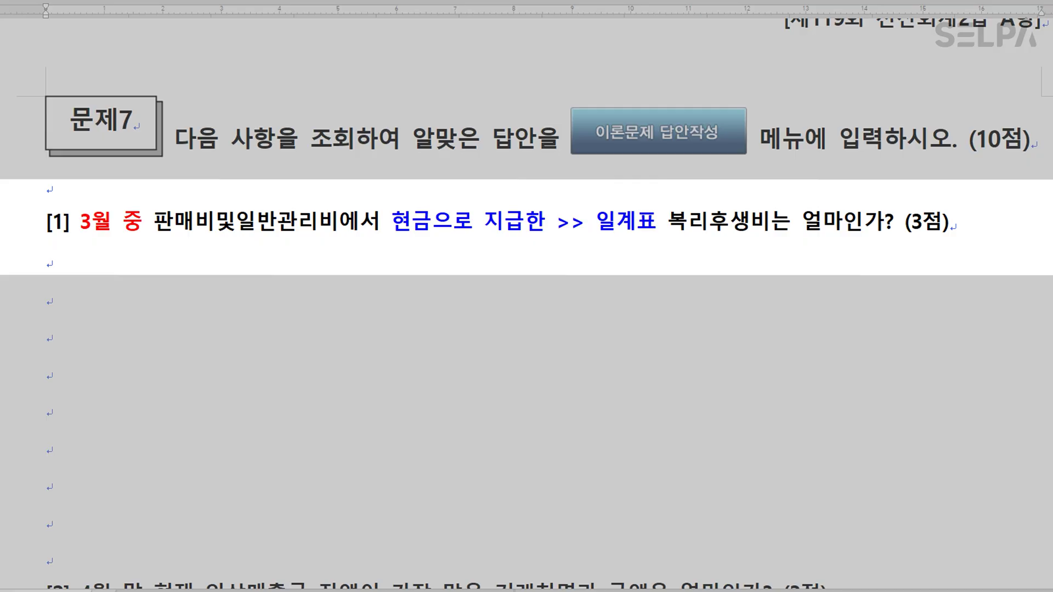
pyautogui.moveTo(668, 229); pyautogui.dragTo(775, 227)
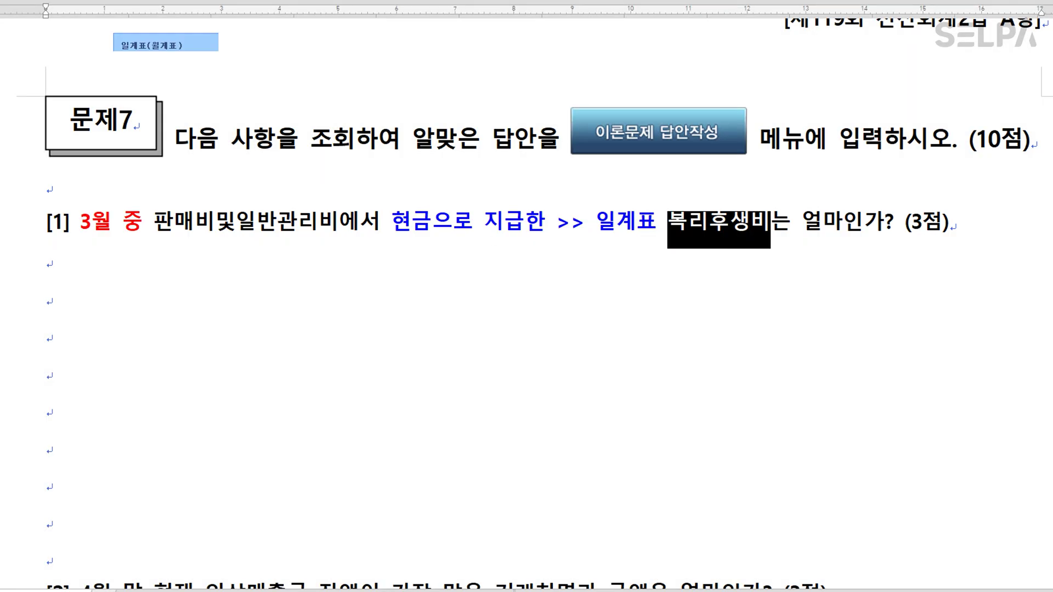
# Open 일계표 in KcLep with the period set to March.
pyautogui.hotkey('alt', 'Tab')
pyautogui.write('3')
pyautogui.press('Return')
pyautogui.write('3')
pyautogui.press('Return')
pyautogui.press('Return')
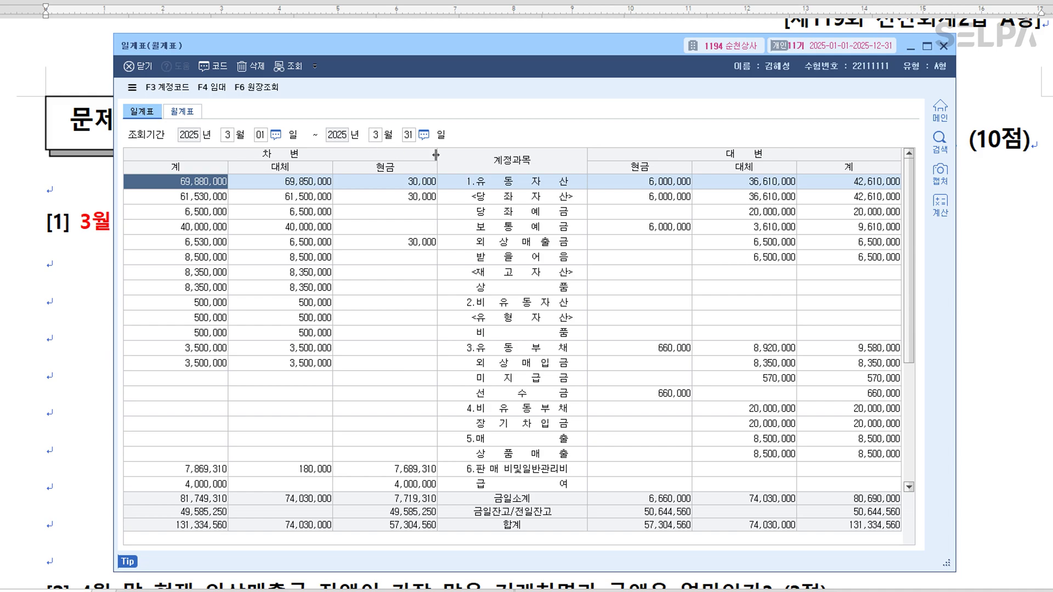
# Find 복리후생비 in the March 일계표 and read its 870,000 cash amount.
pyautogui.scroll(-2, 632, 234)
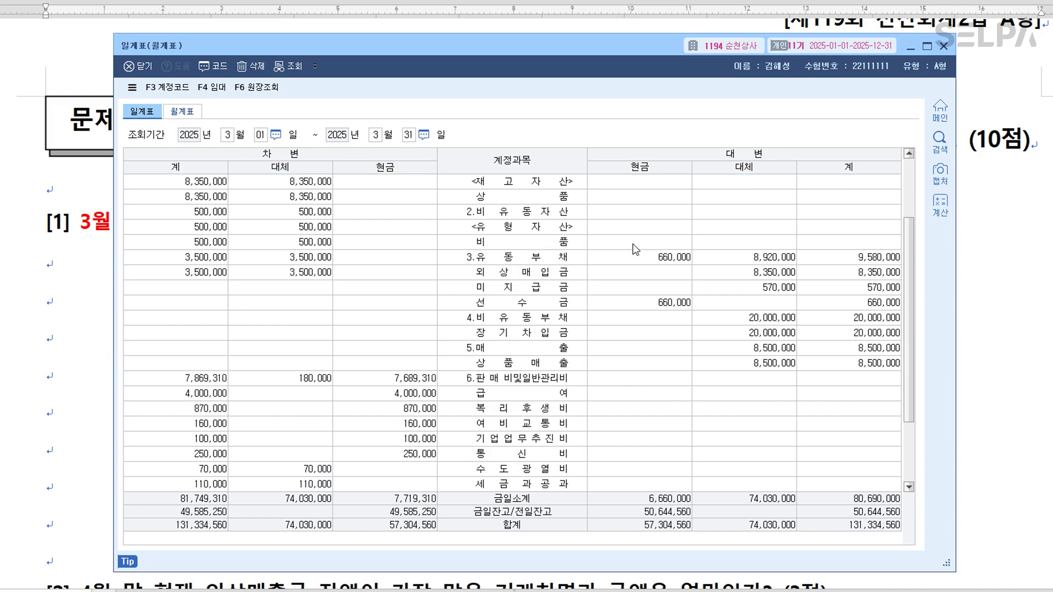
pyautogui.click(536, 413)
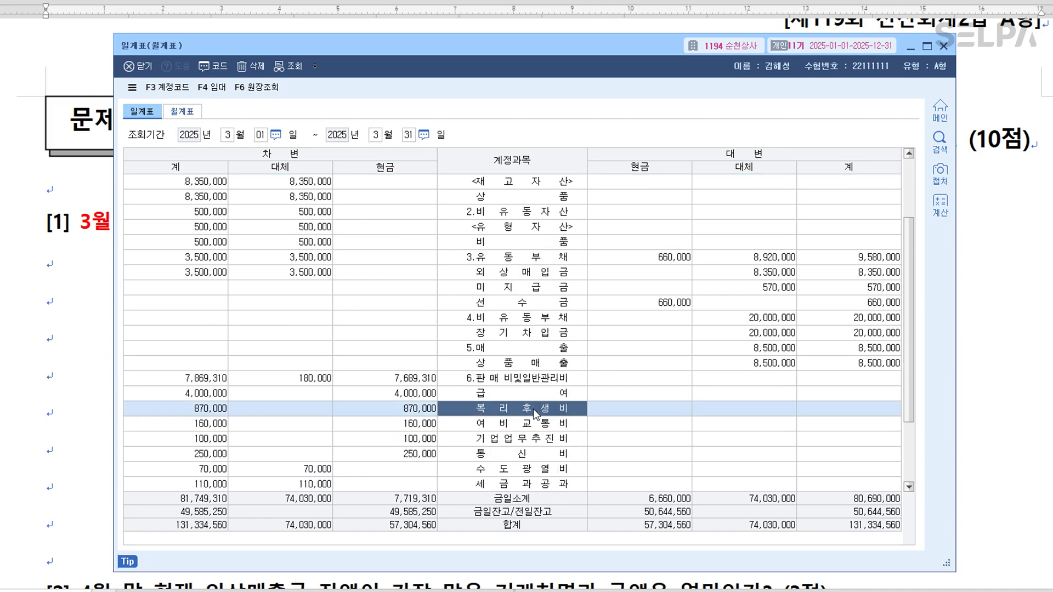
pyautogui.moveTo(604, 56); pyautogui.dragTo(631, 80)
pyautogui.click(448, 437)
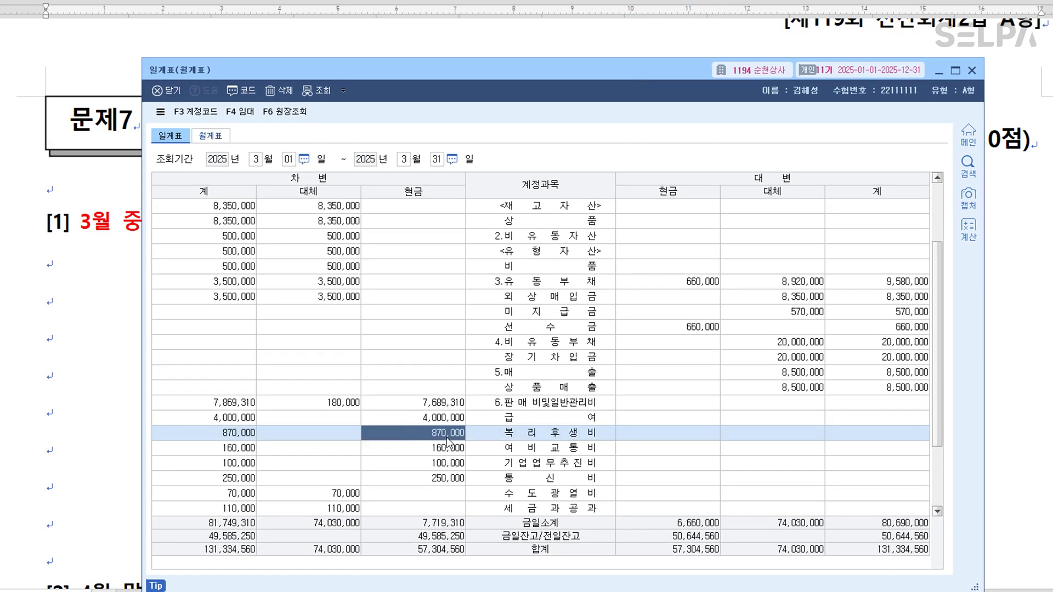
pyautogui.click(447, 438)
pyautogui.click(127, 385)
# Colour '4월 말' and '외상매출금 잔액' red in question [2].
pyautogui.scroll(-2, 772, 313)
pyautogui.scroll(-3, 772, 312)
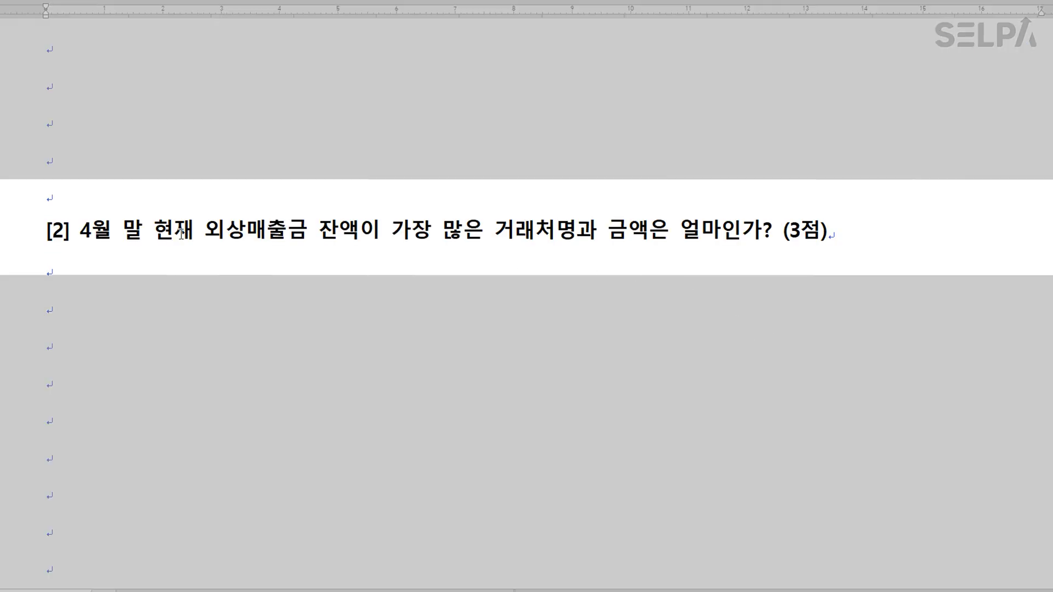
pyautogui.moveTo(80, 235); pyautogui.dragTo(360, 244)
pyautogui.click(372, 282)
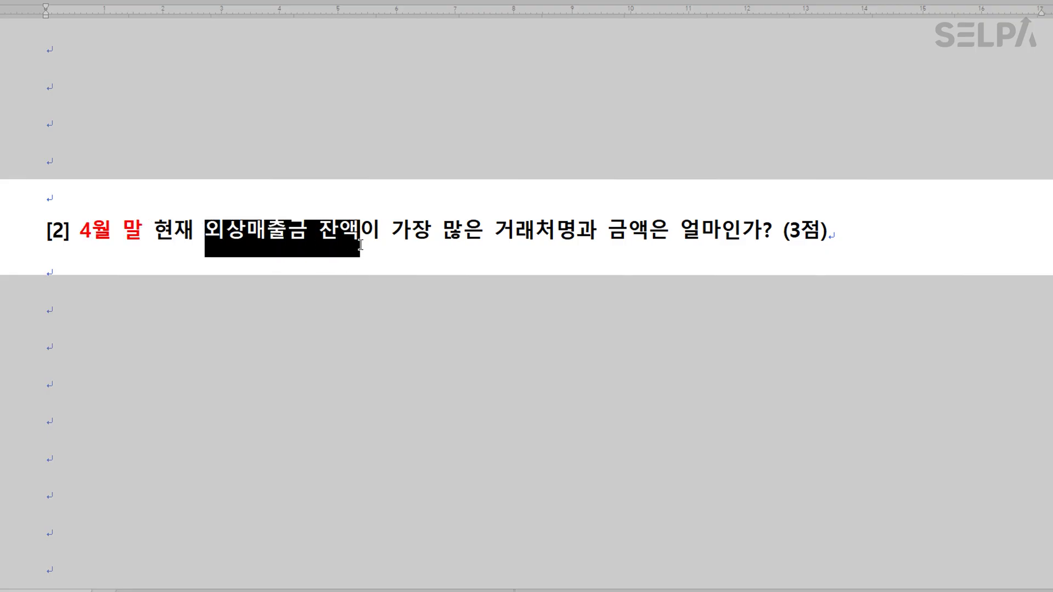
pyautogui.hotkey('ctrl', 'm')
pyautogui.press('r')
pyautogui.click(462, 289)
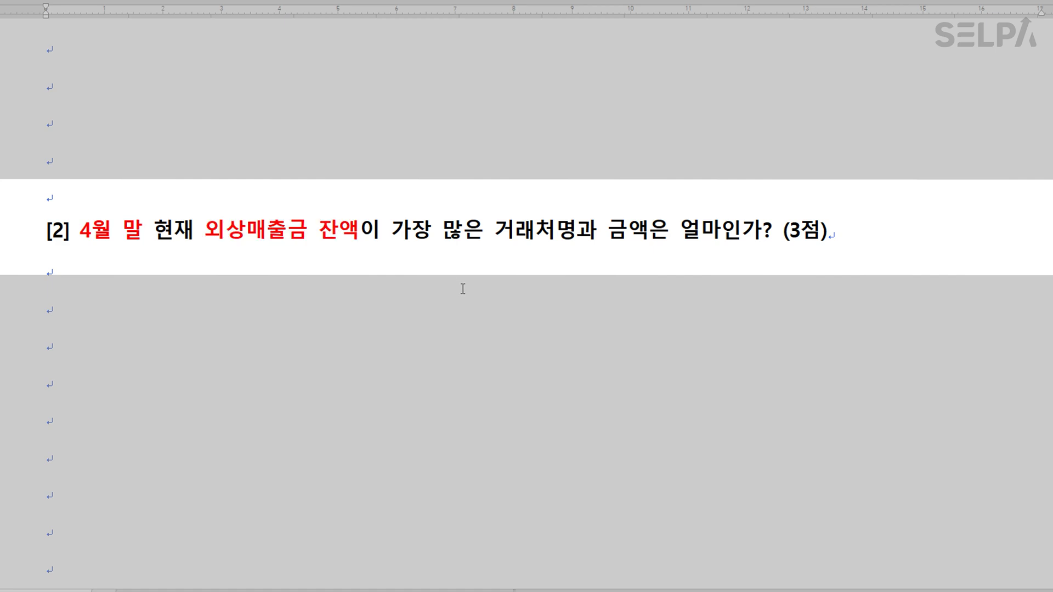
# Make 거래처명 and 금액 blue in question [2].
pyautogui.moveTo(492, 242); pyautogui.dragTo(571, 236)
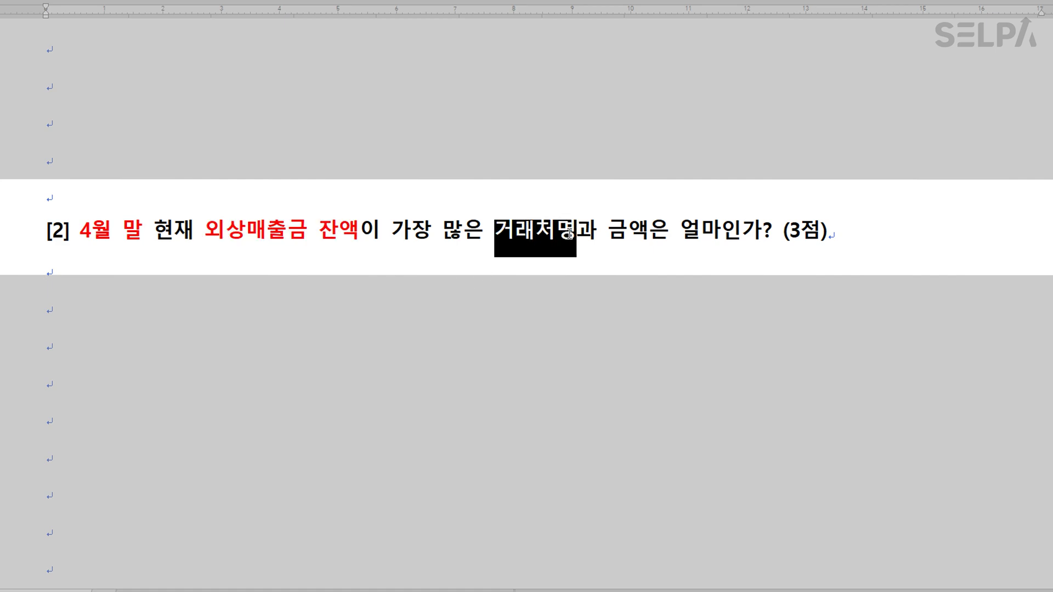
pyautogui.hotkey('ctrl', 'm')
pyautogui.press('b')
pyautogui.moveTo(607, 237); pyautogui.dragTo(650, 237)
pyautogui.hotkey('ctrl', 'm')
pyautogui.press('b')
pyautogui.click(607, 308)
pyautogui.scroll(-3, 606, 308)
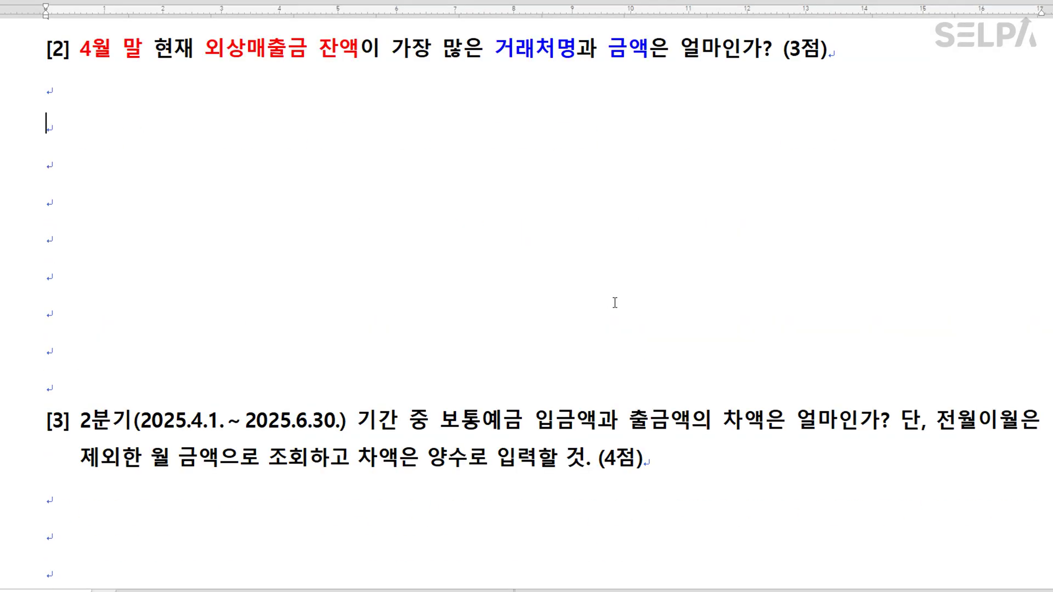
# Load 거래처원장 balances for account 108 over 2025/4/1–4/30 for all customers.
pyautogui.hotkey('alt', 'Tab')
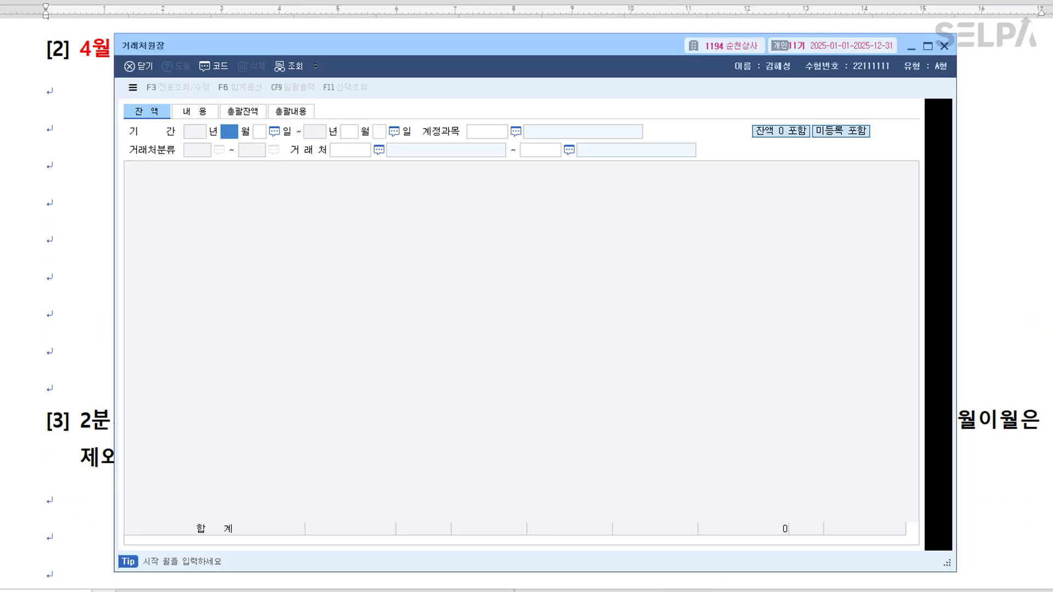
pyautogui.moveTo(439, 44); pyautogui.dragTo(443, 92)
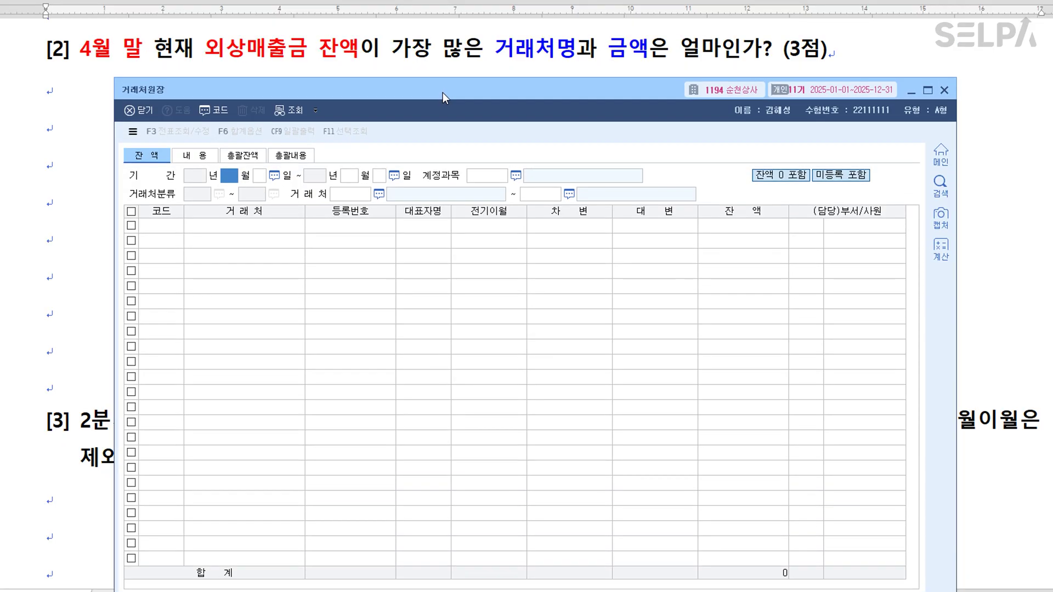
pyautogui.write('4')
pyautogui.press('Return')
pyautogui.press('Return')
pyautogui.write('4')
pyautogui.press('Return')
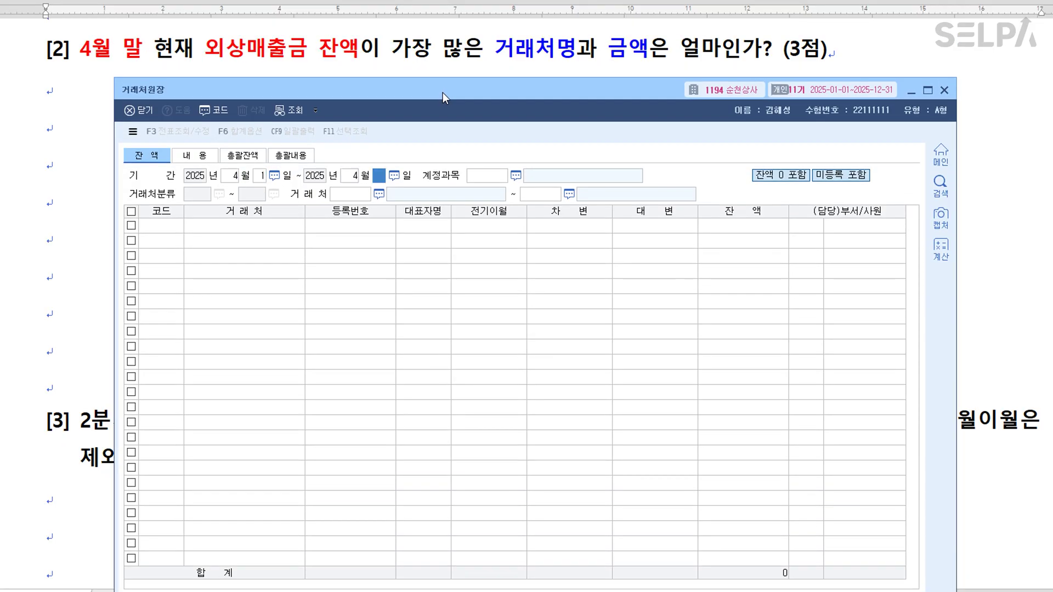
pyautogui.write('30')
pyautogui.press('Return')
pyautogui.write('108')
pyautogui.press('Return')
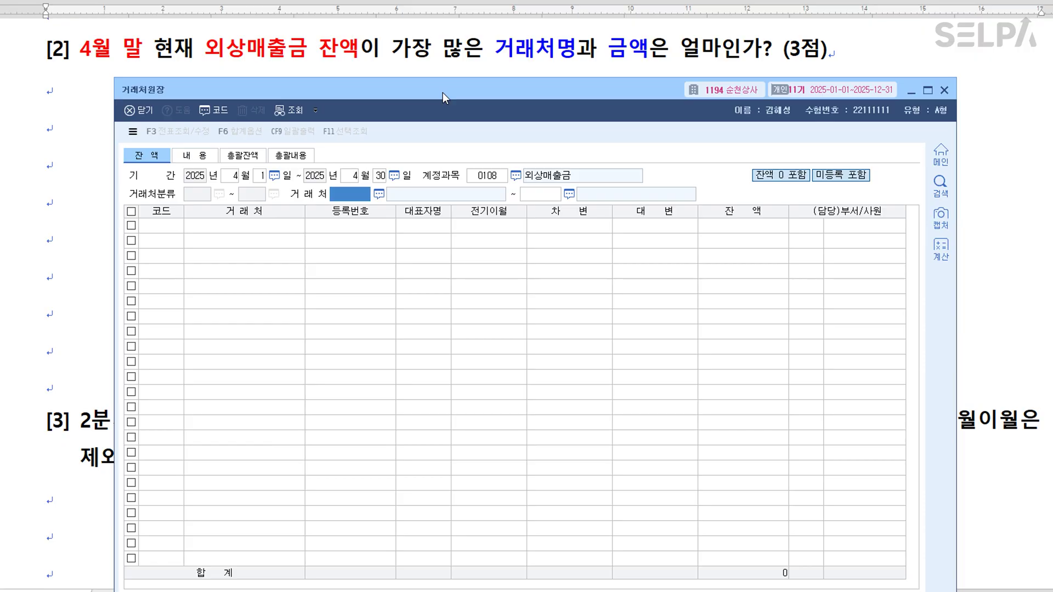
pyautogui.press('Return')
pyautogui.press('Return')
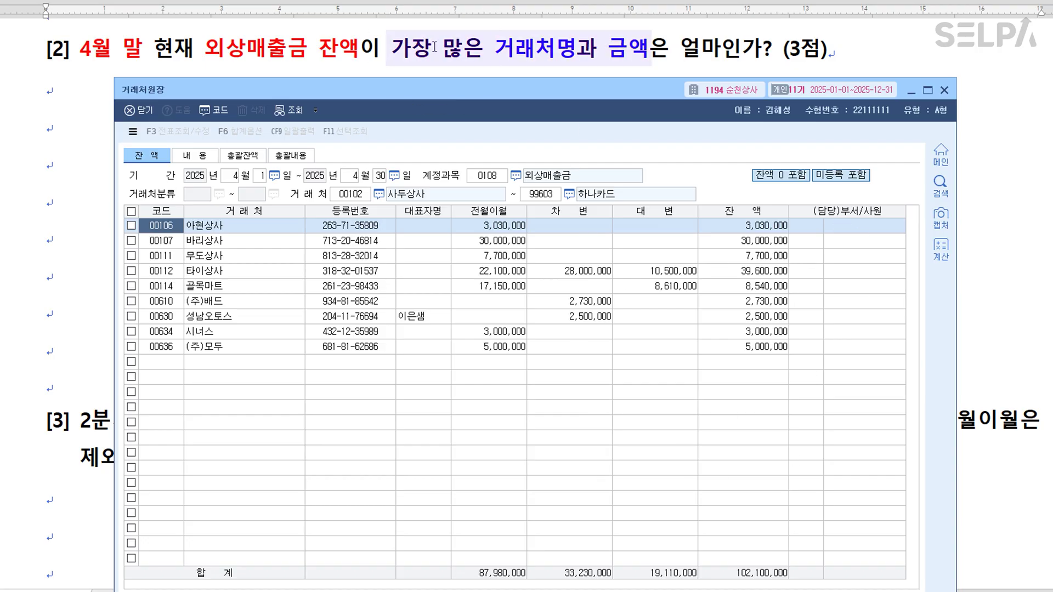
# Sort balances largest first, showing 타이상사 on top at 39,600,000.
pyautogui.click(757, 213)
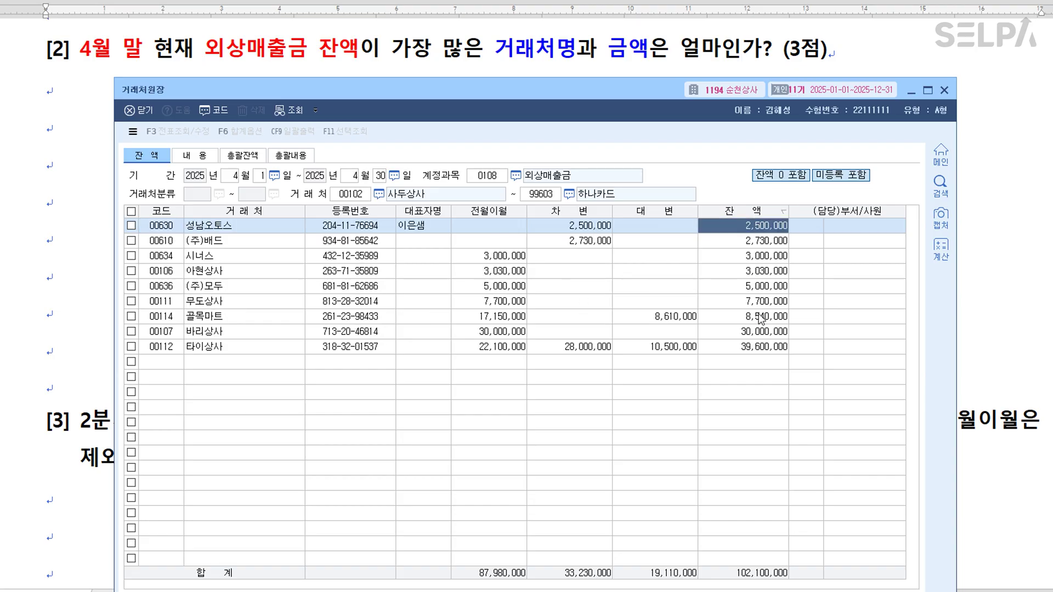
pyautogui.click(761, 216)
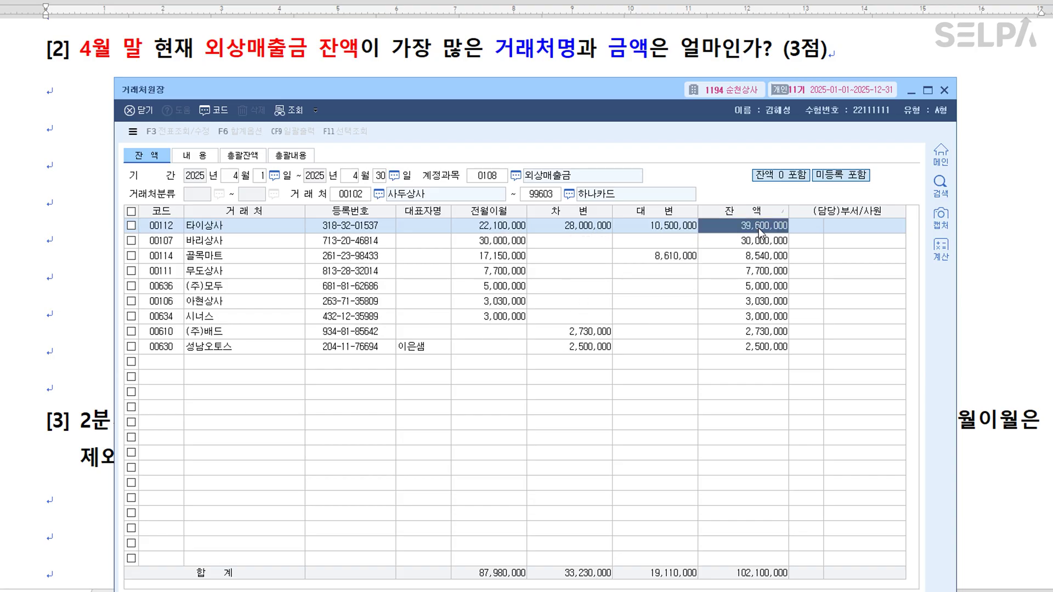
pyautogui.click(750, 213)
pyautogui.click(749, 214)
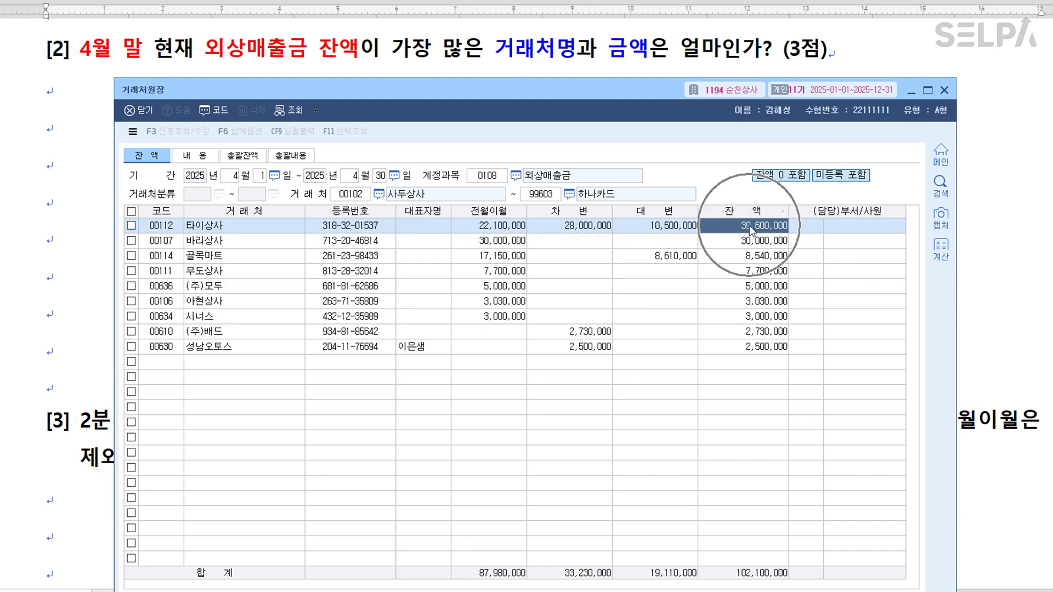
pyautogui.click(242, 229)
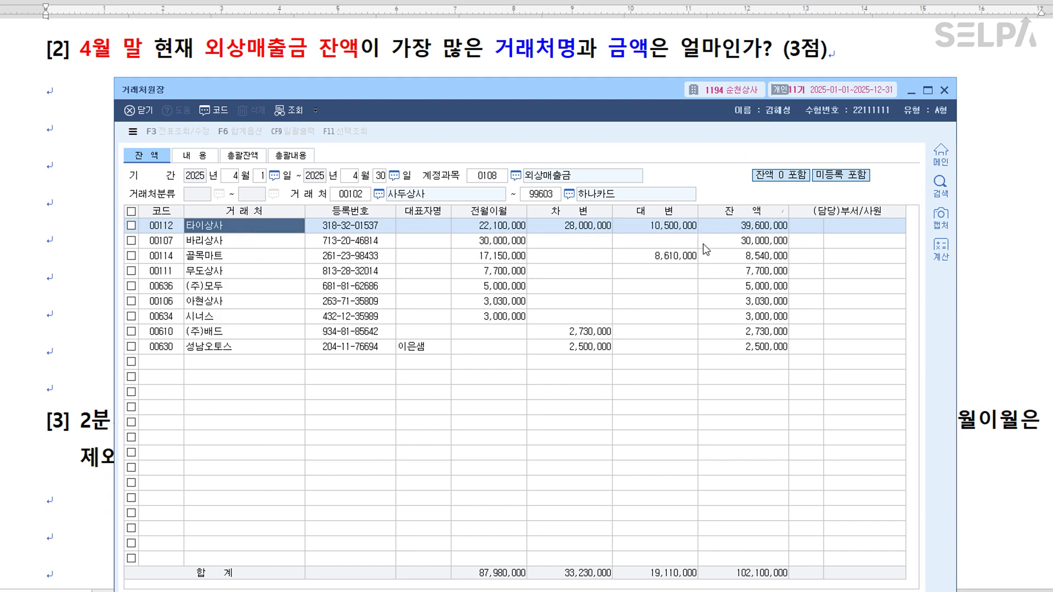
pyautogui.click(764, 230)
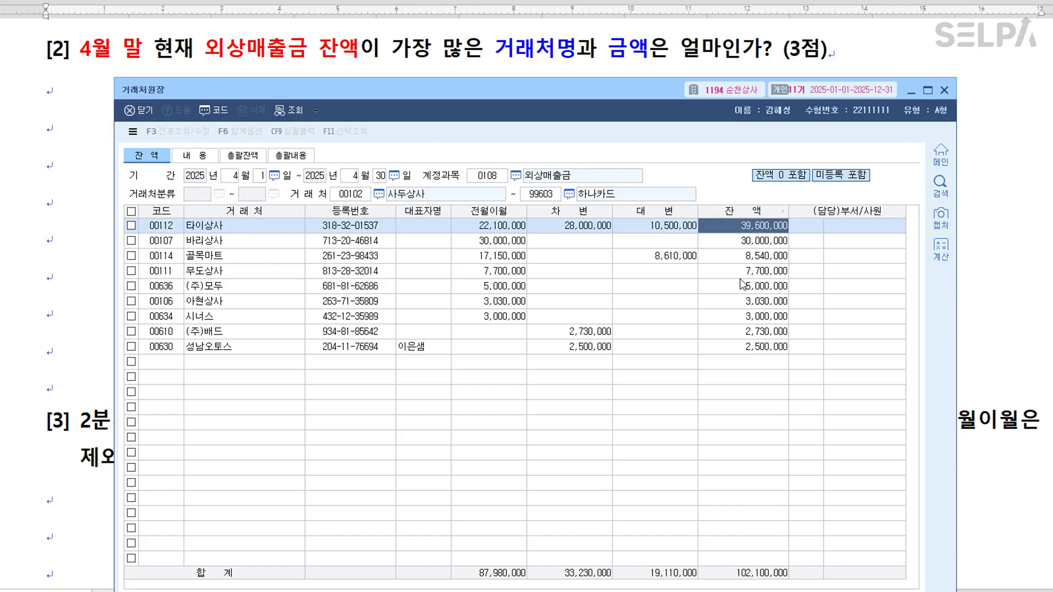
# Colour 보통예금 입금액 and 출금액 blue and 차액 green in question [3].
pyautogui.hotkey('alt', 'Tab')
pyautogui.scroll(-2, 654, 339)
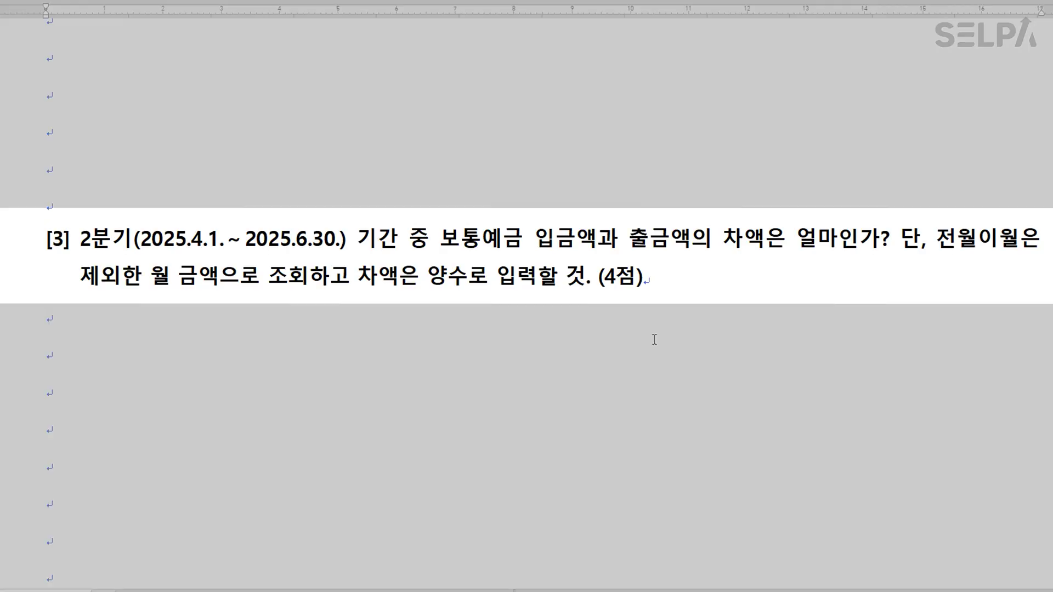
pyautogui.moveTo(81, 240); pyautogui.dragTo(348, 233)
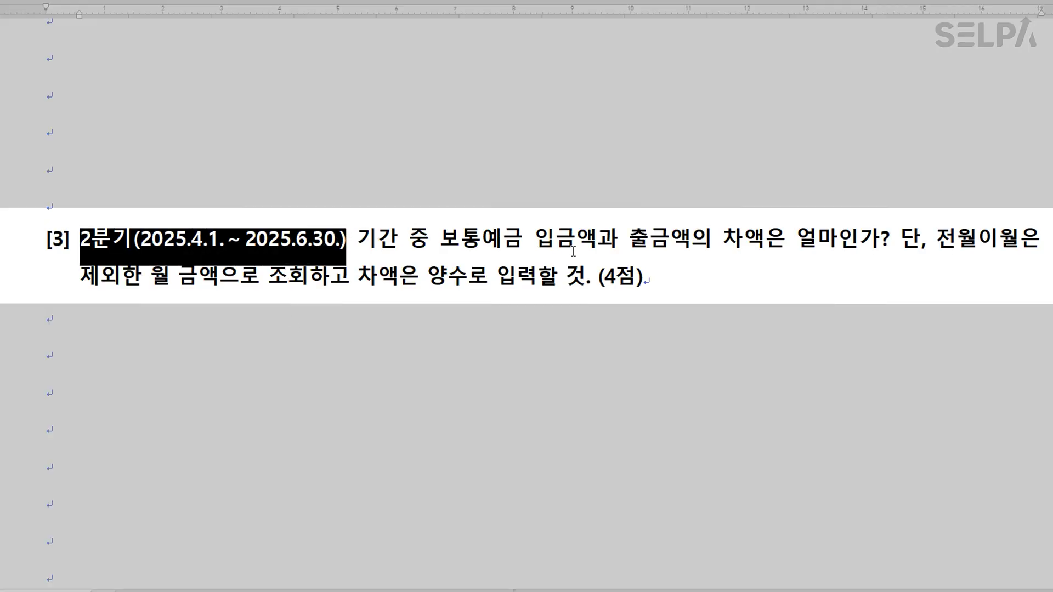
pyautogui.moveTo(441, 242); pyautogui.dragTo(598, 242)
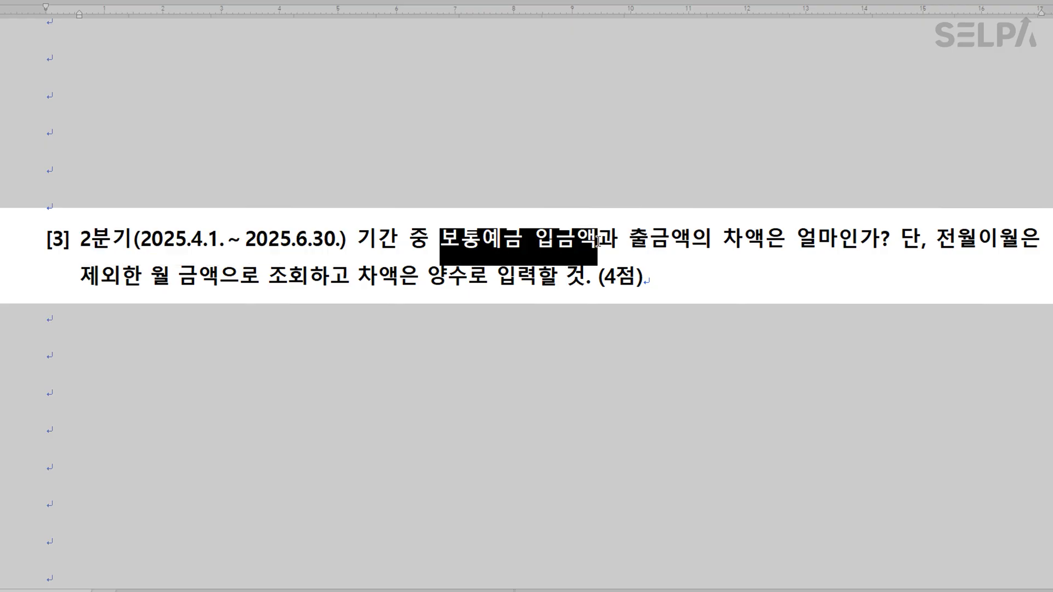
pyautogui.hotkey('ctrl', 'alt', 'b')
pyautogui.moveTo(629, 241); pyautogui.dragTo(762, 245)
pyautogui.hotkey('ctrl', 'alt', 'b')
pyautogui.hotkey('ctrl', 'alt', 'r')
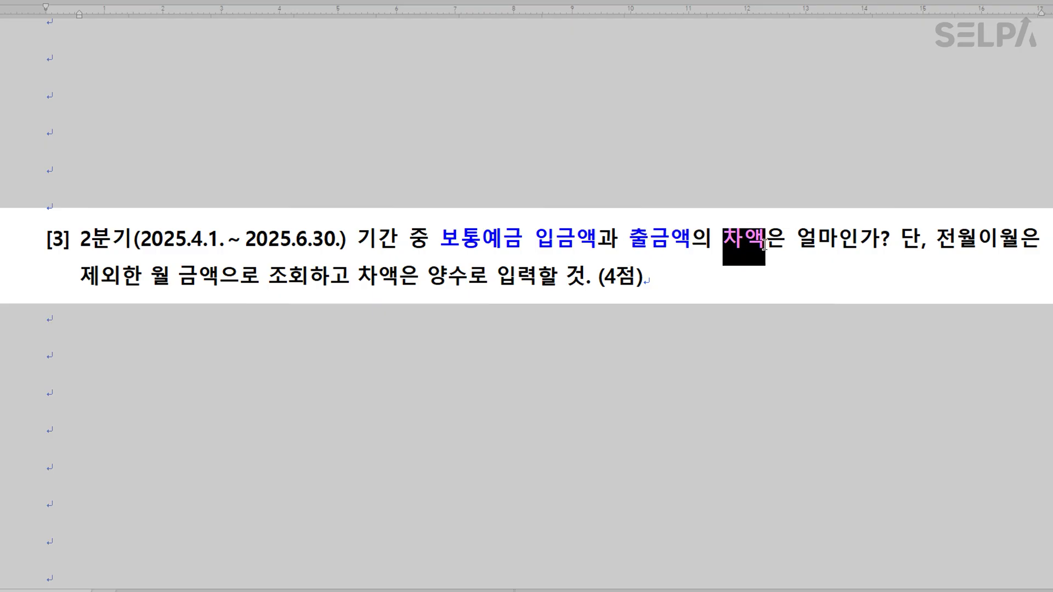
pyautogui.click(900, 315)
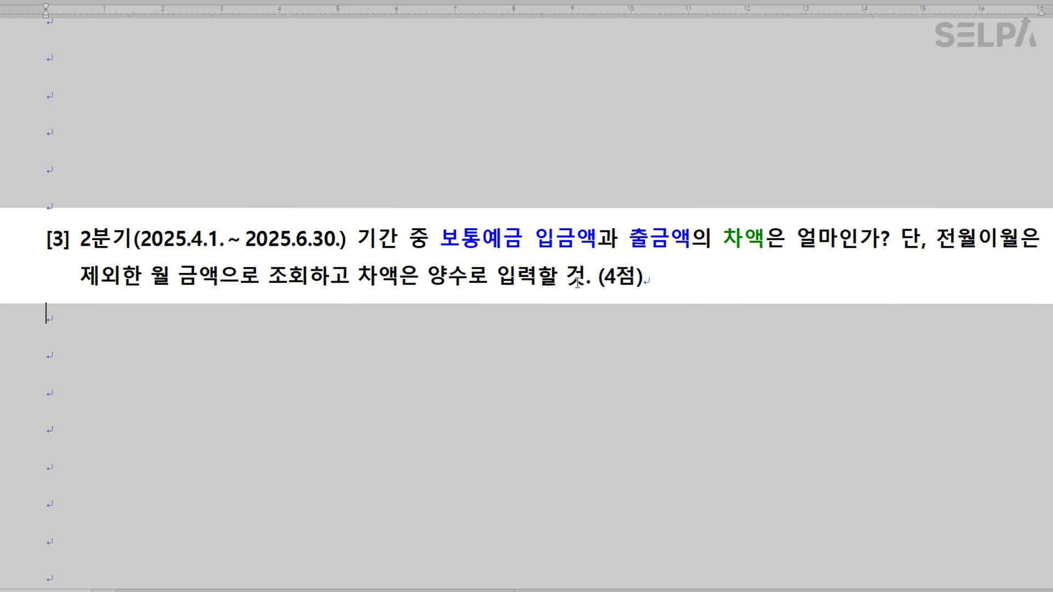
# Open KcLep's 총계정원장 with the period starting 2025-04-01.
pyautogui.press('Hangul')
pyautogui.scroll(-2, 541, 299)
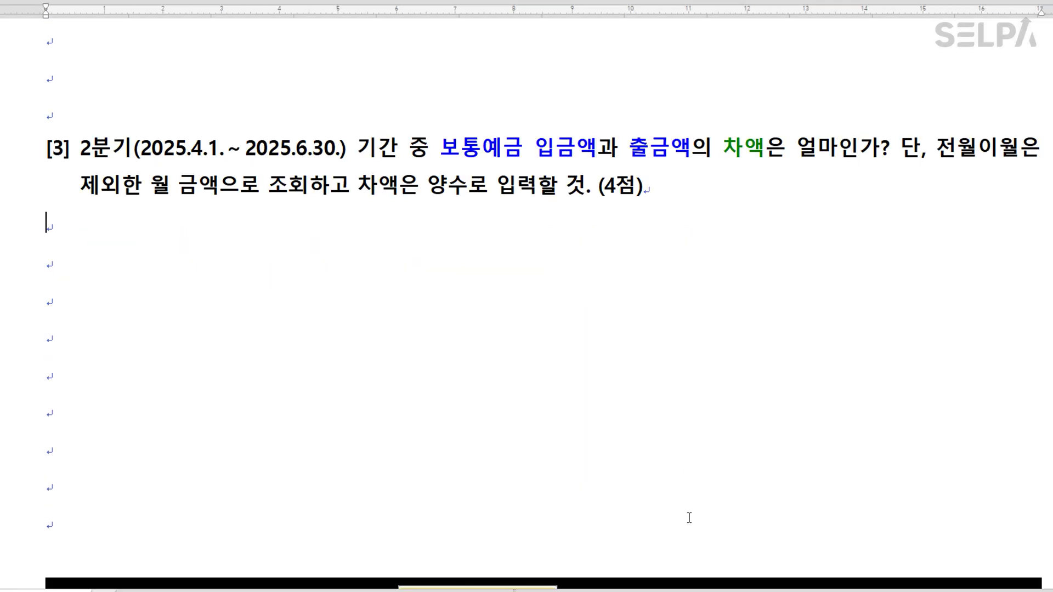
pyautogui.hotkey('alt', 'Tab')
pyautogui.moveTo(410, 45); pyautogui.dragTo(410, 220)
# Query the monthly 총계정원장 for 2025/04/01–2025/06/30 on account 103 (보통예금).
pyautogui.write('4')
pyautogui.press('Return')
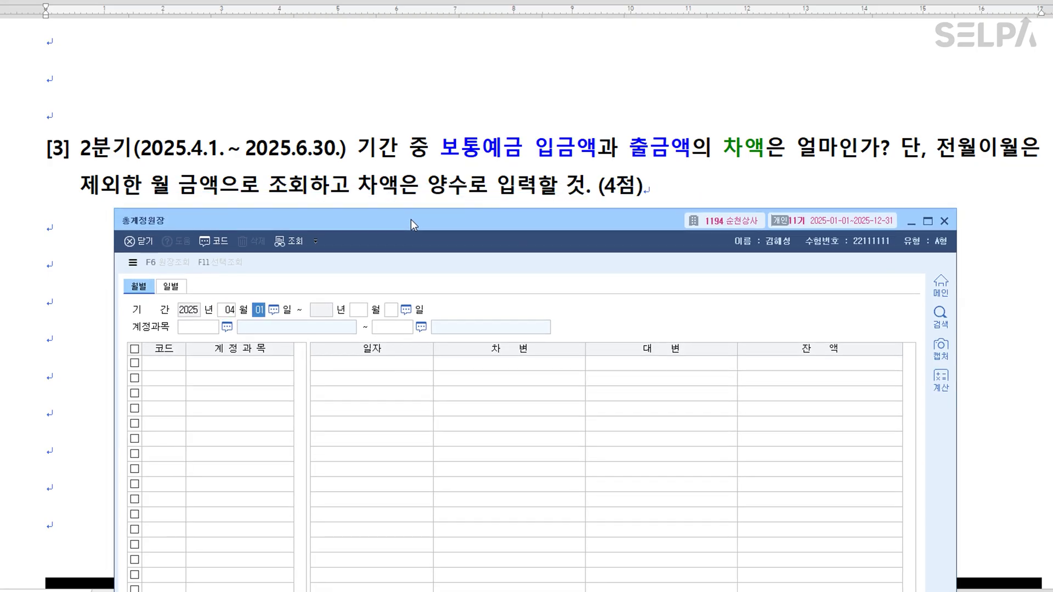
pyautogui.press('Return')
pyautogui.write('6')
pyautogui.press('Return')
pyautogui.press('Return')
pyautogui.write('103')
pyautogui.press('Return')
pyautogui.press('Return')
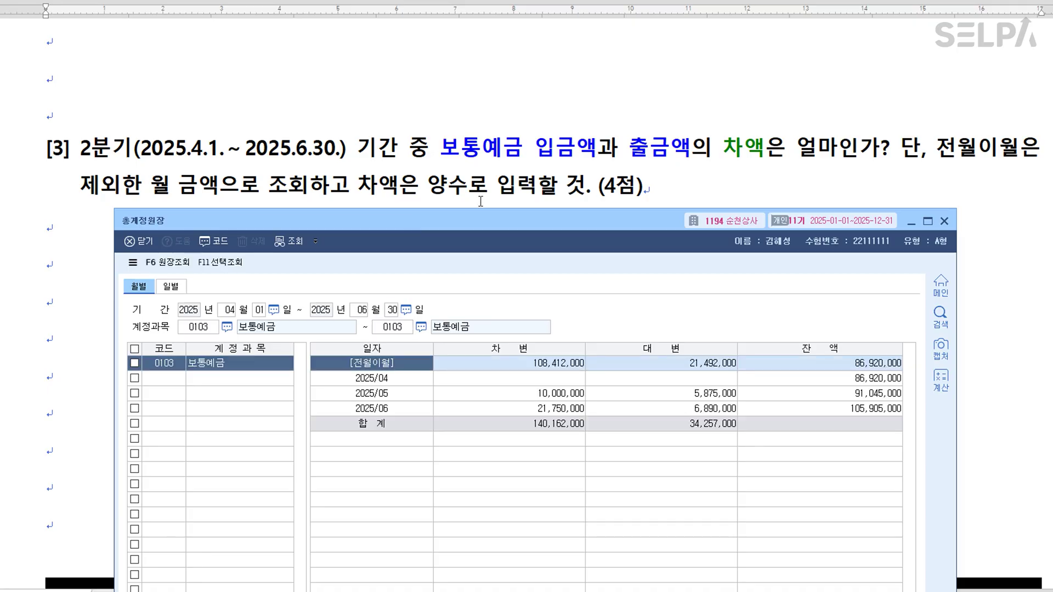
# Review the April–June debit and credit totals for 보통예금.
pyautogui.click(560, 394)
pyautogui.click(560, 410)
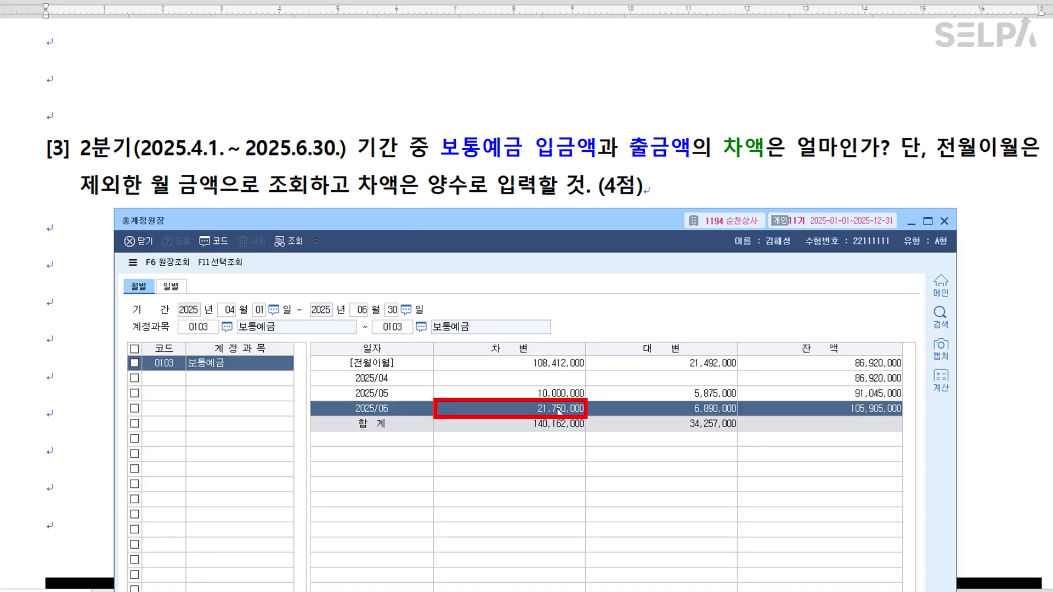
pyautogui.click(698, 394)
pyautogui.click(699, 409)
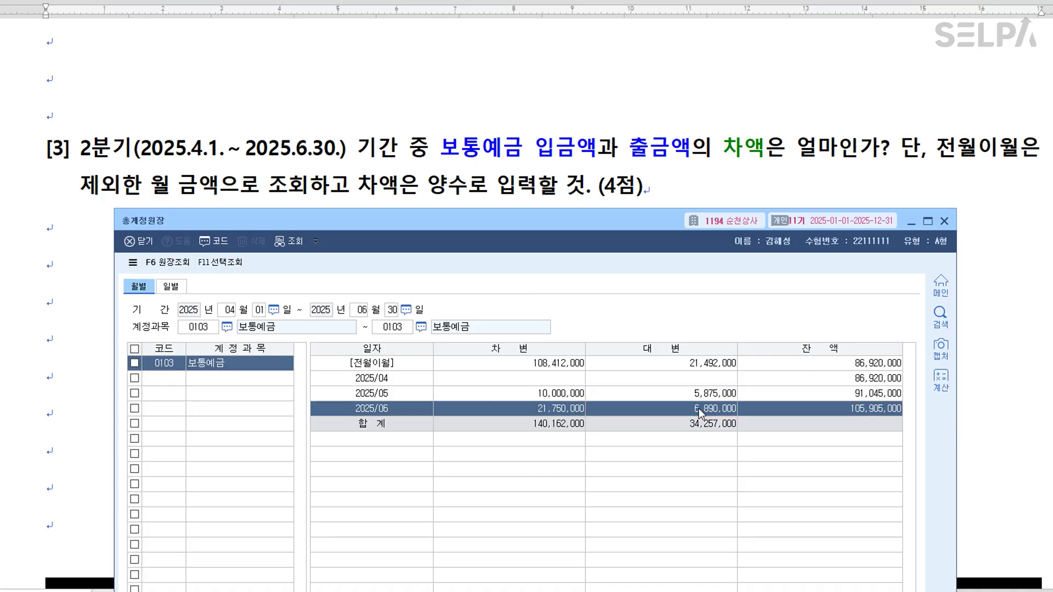
pyautogui.click(531, 379)
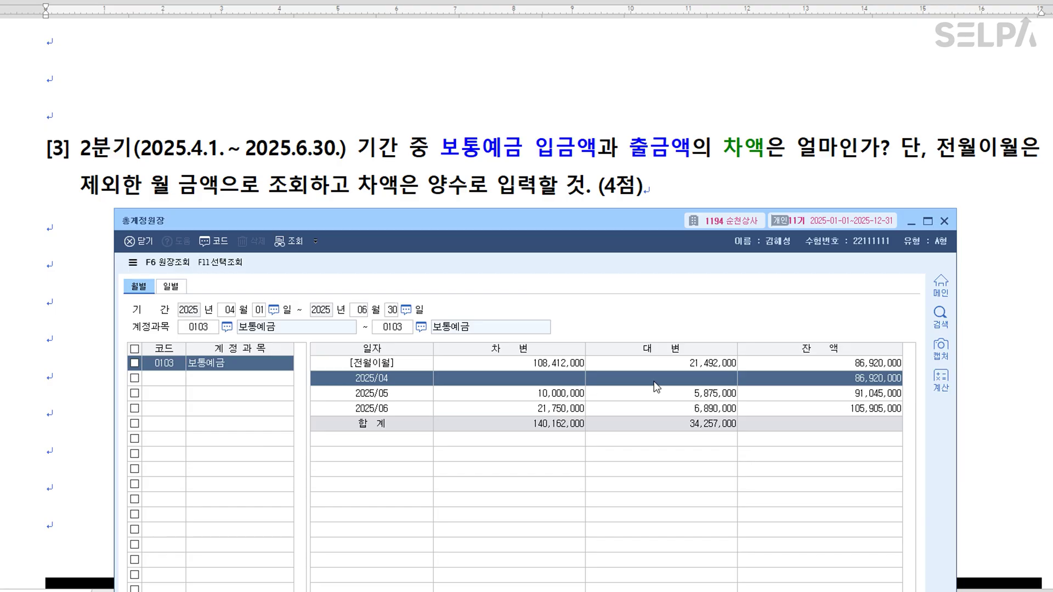
pyautogui.click(519, 380)
pyautogui.moveTo(519, 379); pyautogui.dragTo(525, 417)
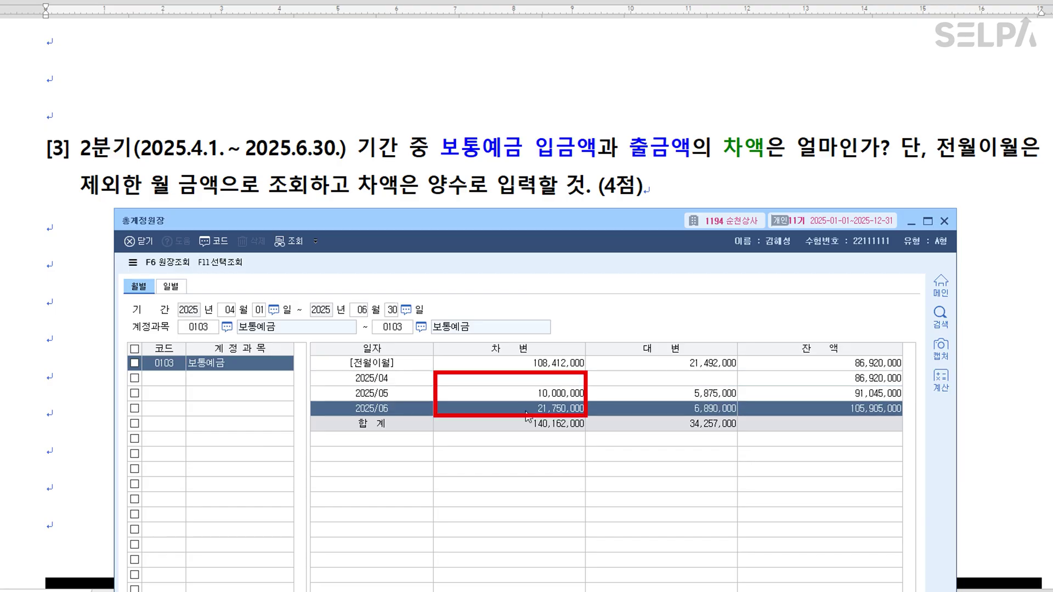
pyautogui.moveTo(720, 380); pyautogui.dragTo(716, 411)
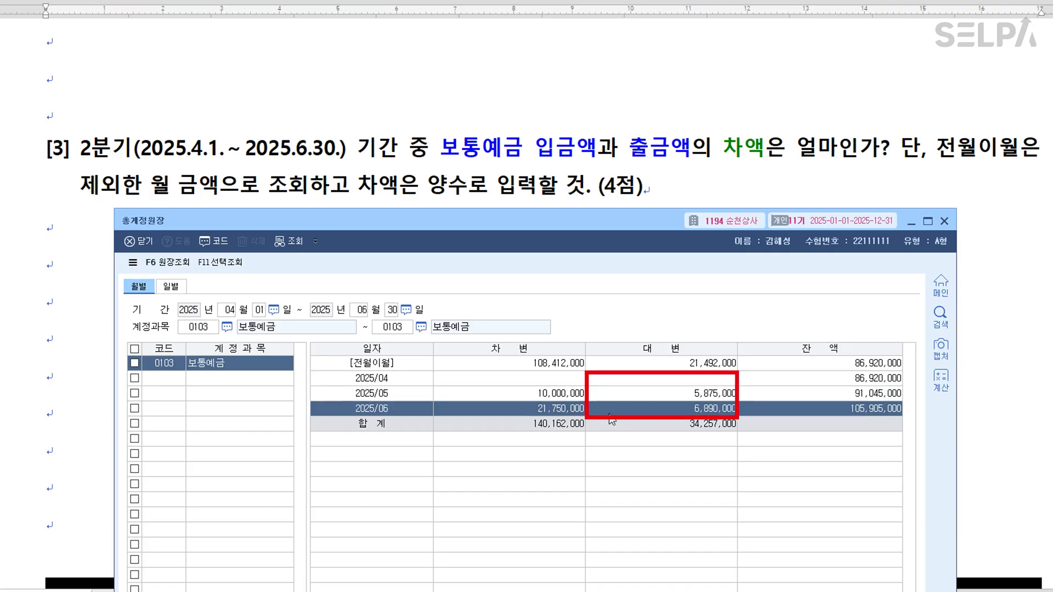
# Compare May and June: debits 10,000,000 and 21,750,000, credits 5,875,000 and 6,890,000.
pyautogui.click(580, 396)
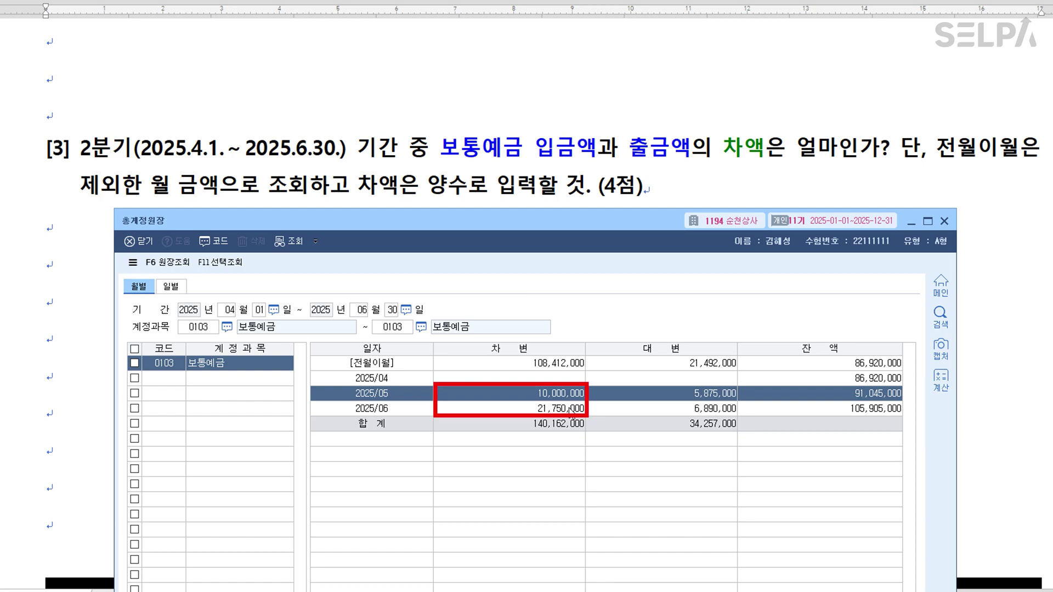
pyautogui.click(572, 410)
pyautogui.click(571, 398)
pyautogui.click(571, 410)
pyautogui.click(571, 397)
pyautogui.click(571, 410)
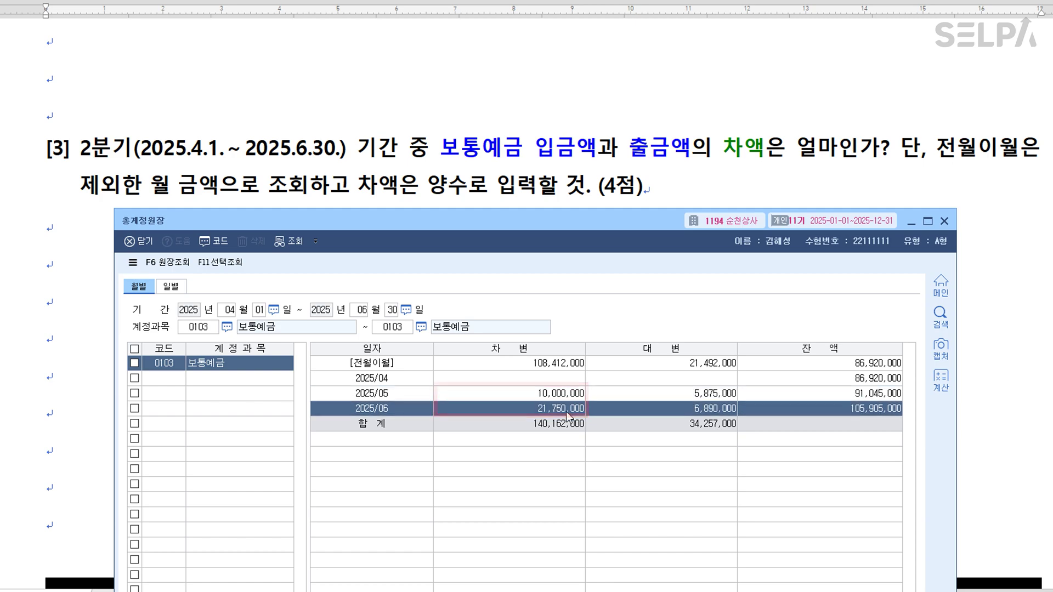
pyautogui.click(714, 398)
pyautogui.click(714, 408)
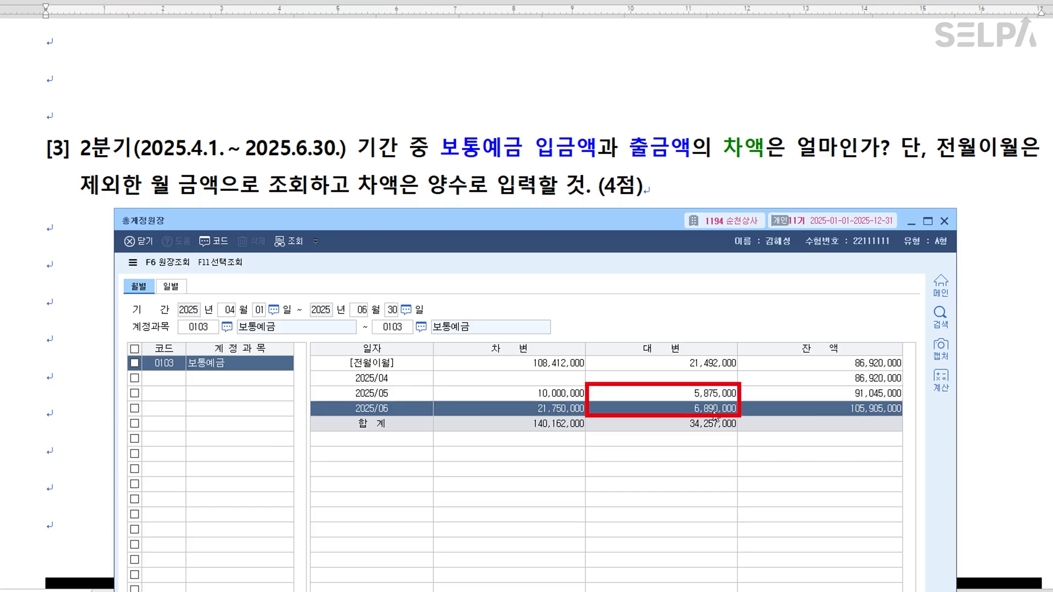
pyautogui.click(715, 394)
pyautogui.click(716, 409)
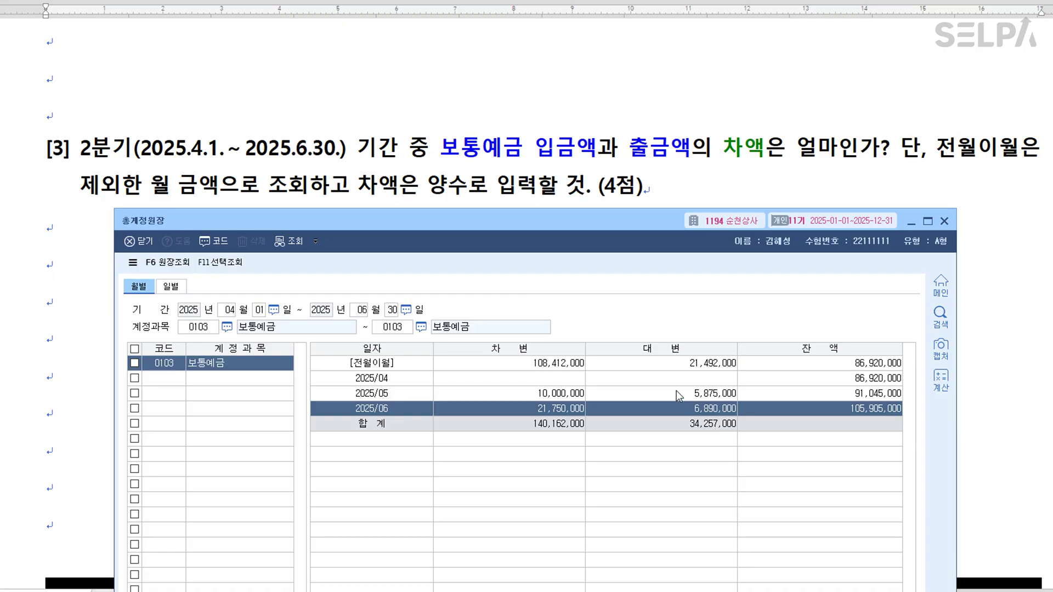
# Append '>> 18,985,000' after question [3] and move the ledger window higher.
pyautogui.click(679, 190)
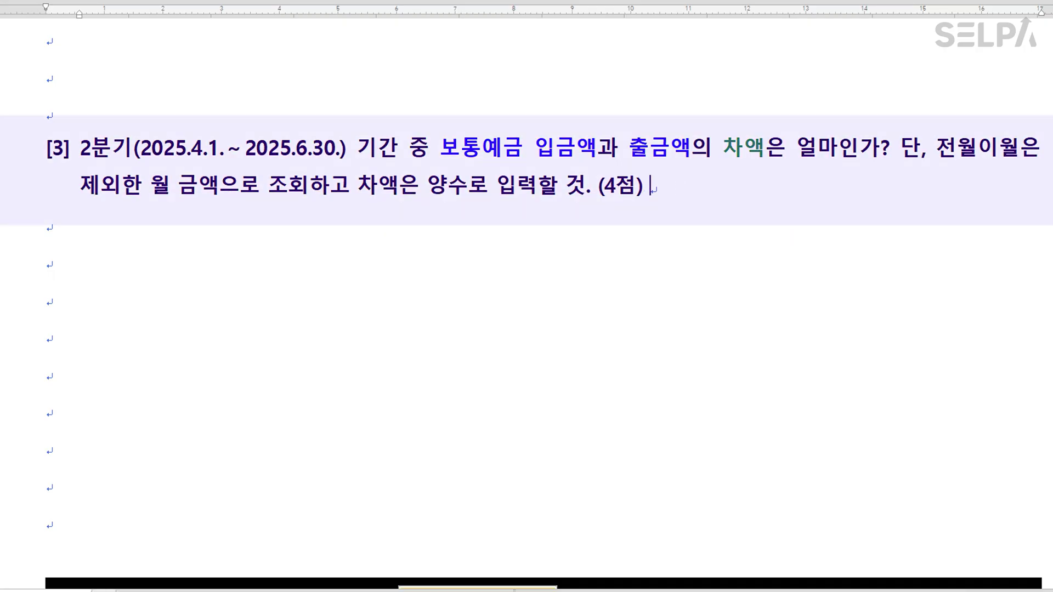
pyautogui.write('>>    18,985,000')
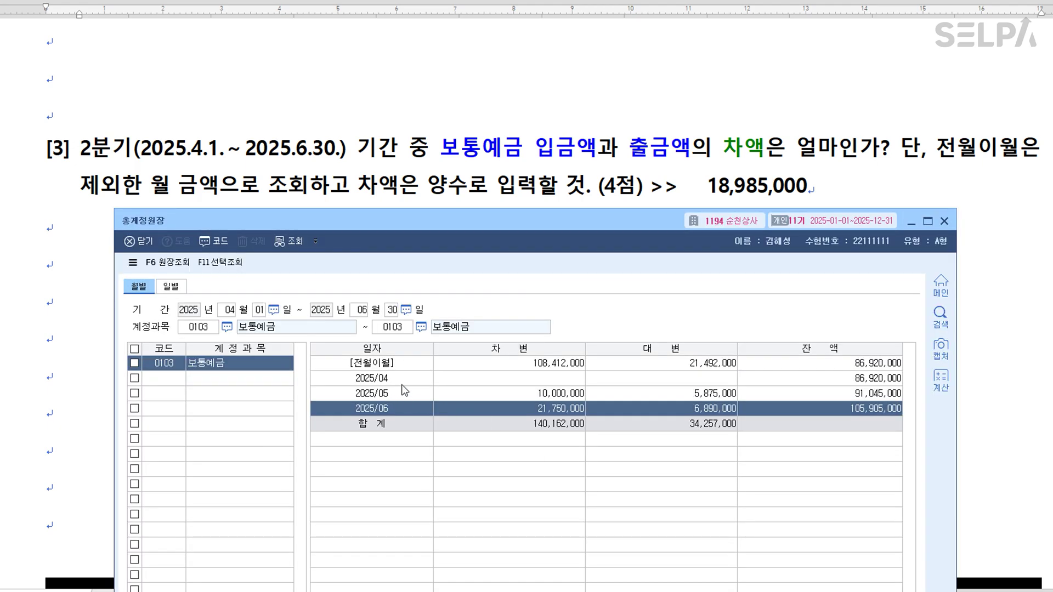
pyautogui.scroll(-3, 541, 150)
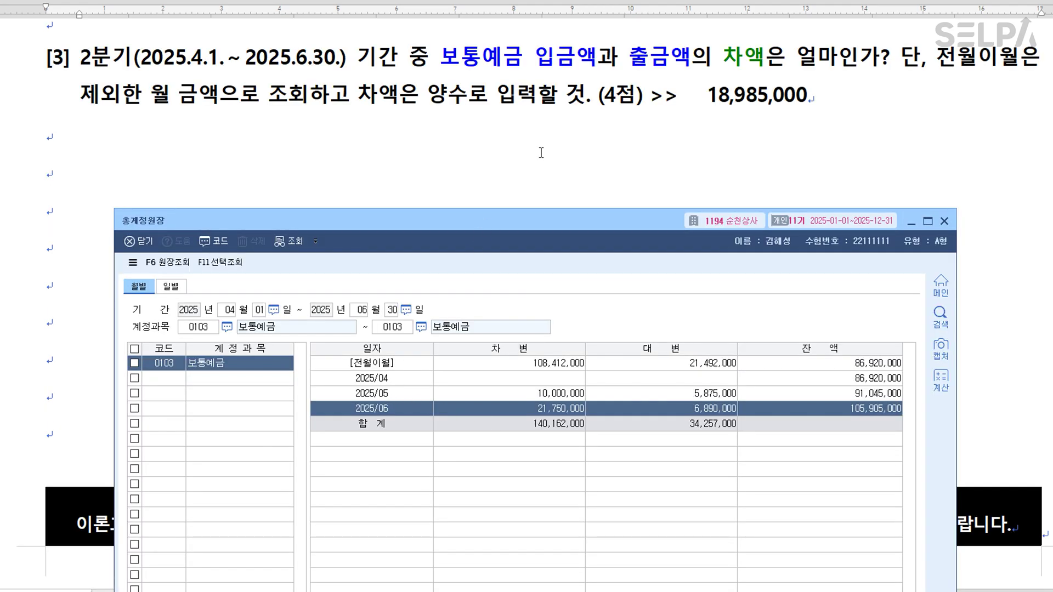
pyautogui.moveTo(488, 225); pyautogui.dragTo(495, 169)
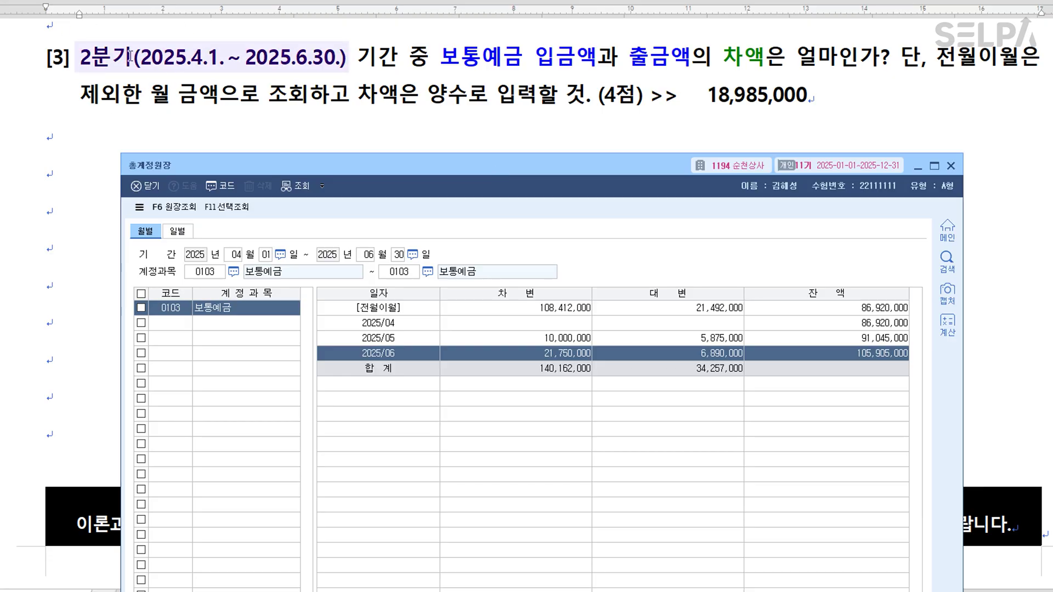
pyautogui.doubleClick(569, 356)
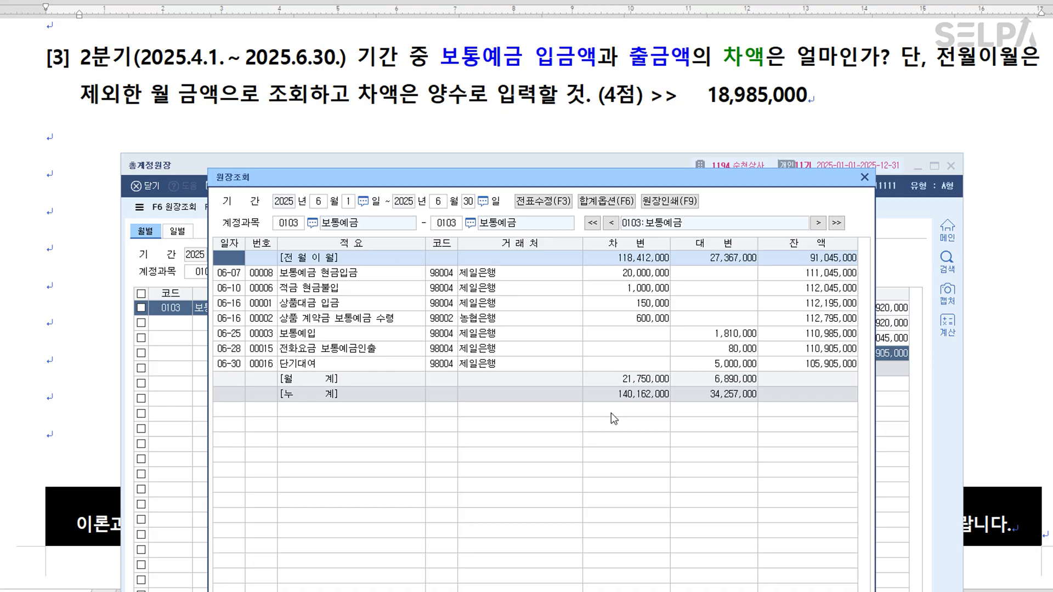
pyautogui.click(324, 204)
pyautogui.write('4')
pyautogui.press('Return')
pyautogui.press('Return')
pyautogui.press('Return')
pyautogui.press('Return')
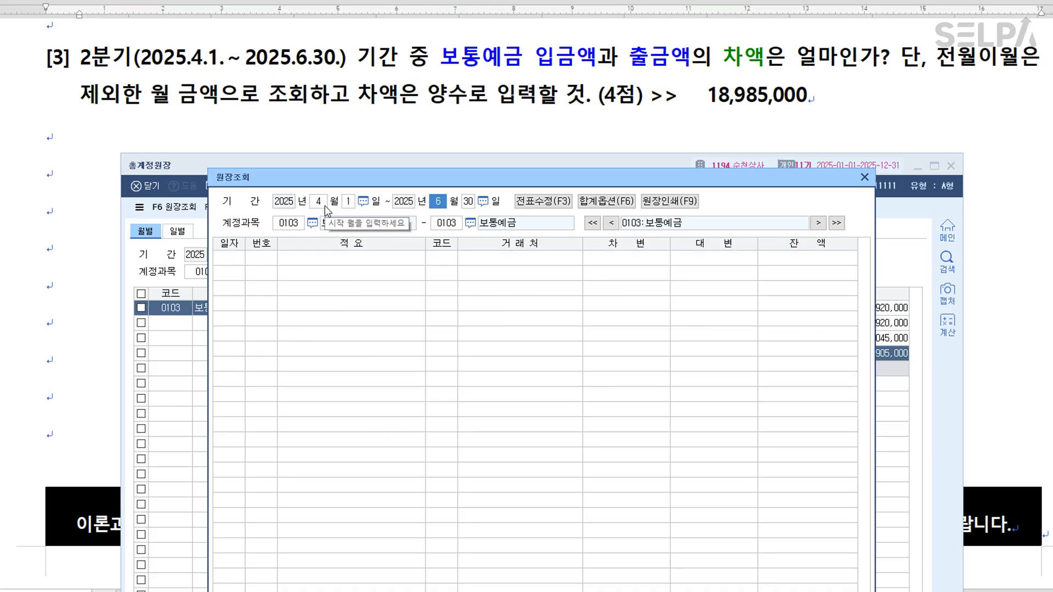
pyautogui.press('Return')
pyautogui.press('Return')
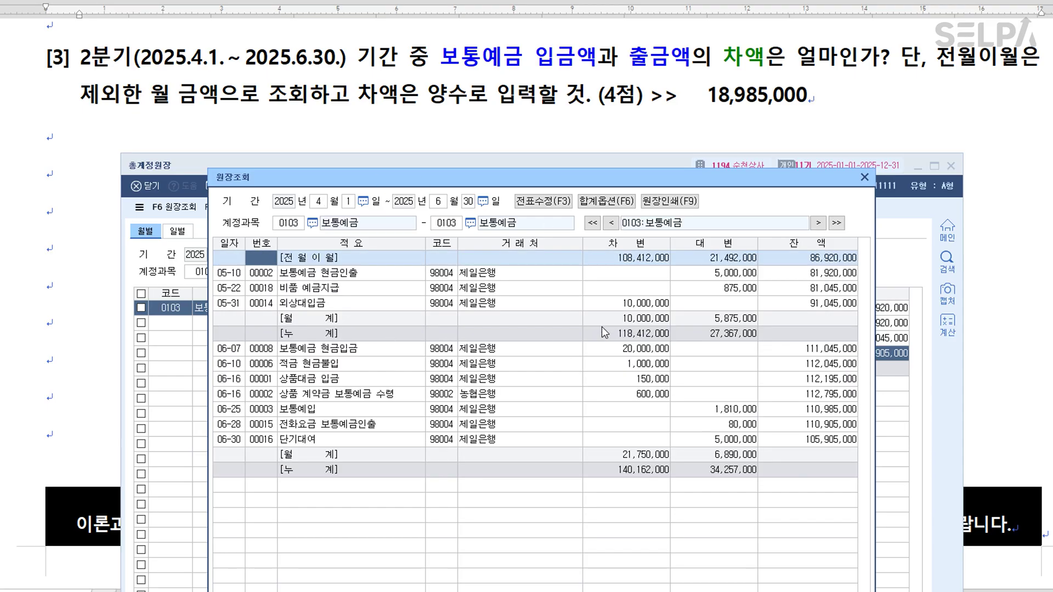
pyautogui.click(646, 320)
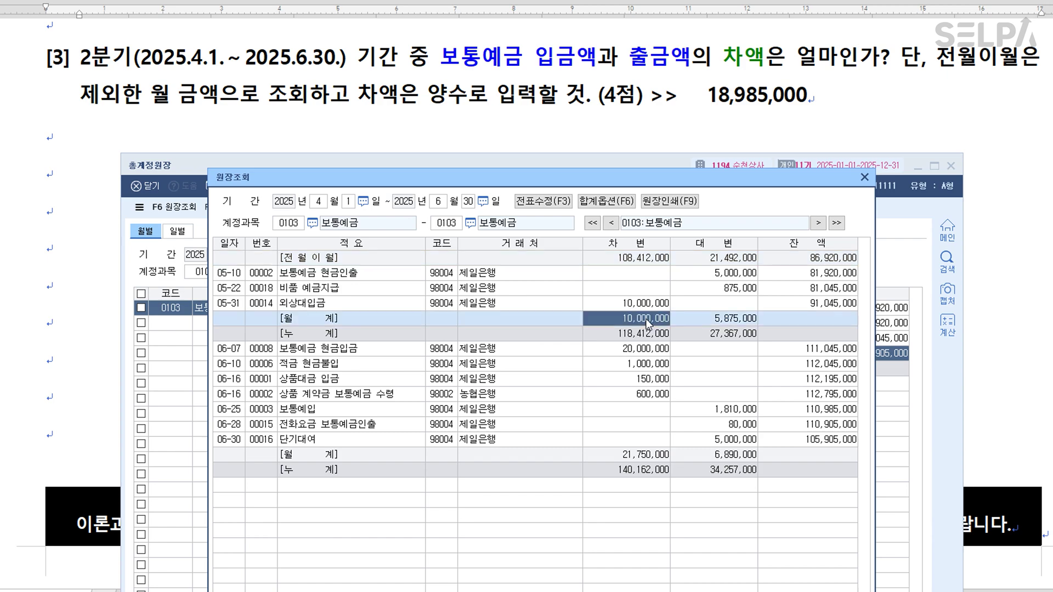
pyautogui.click(656, 456)
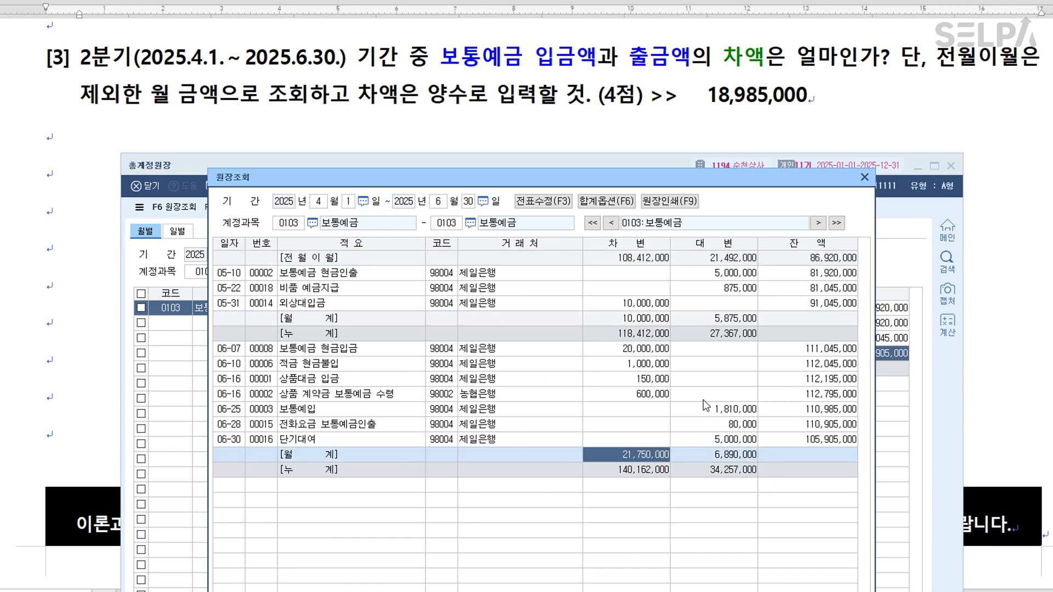
pyautogui.click(608, 209)
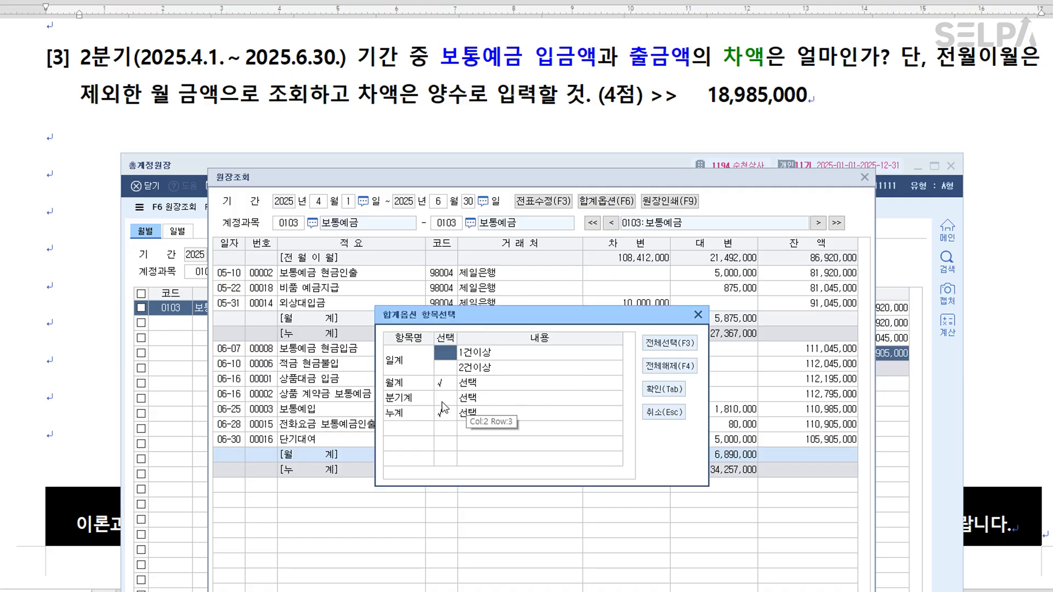
pyautogui.click(443, 400)
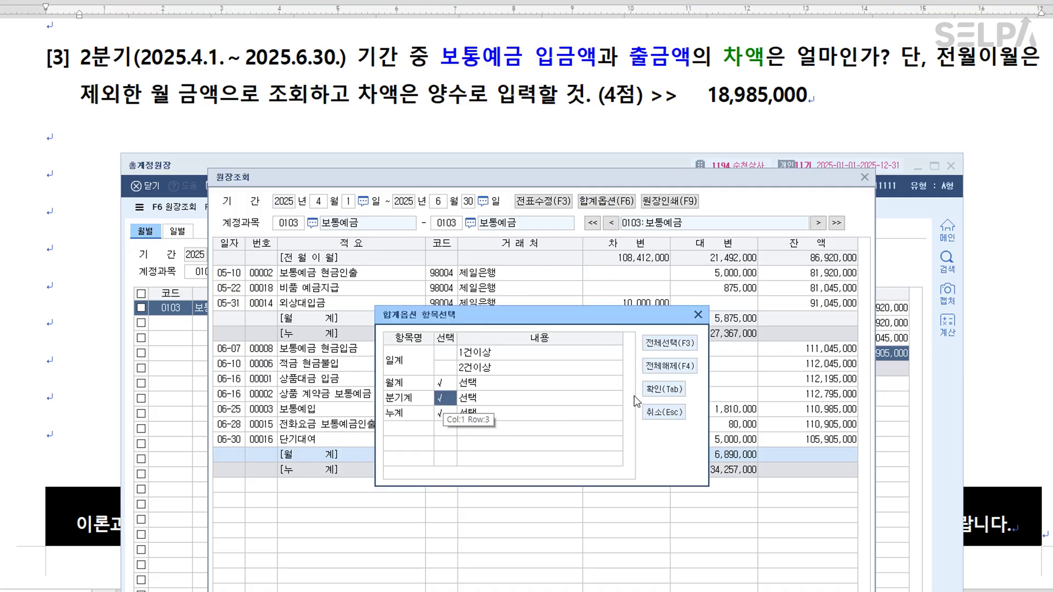
pyautogui.click(670, 389)
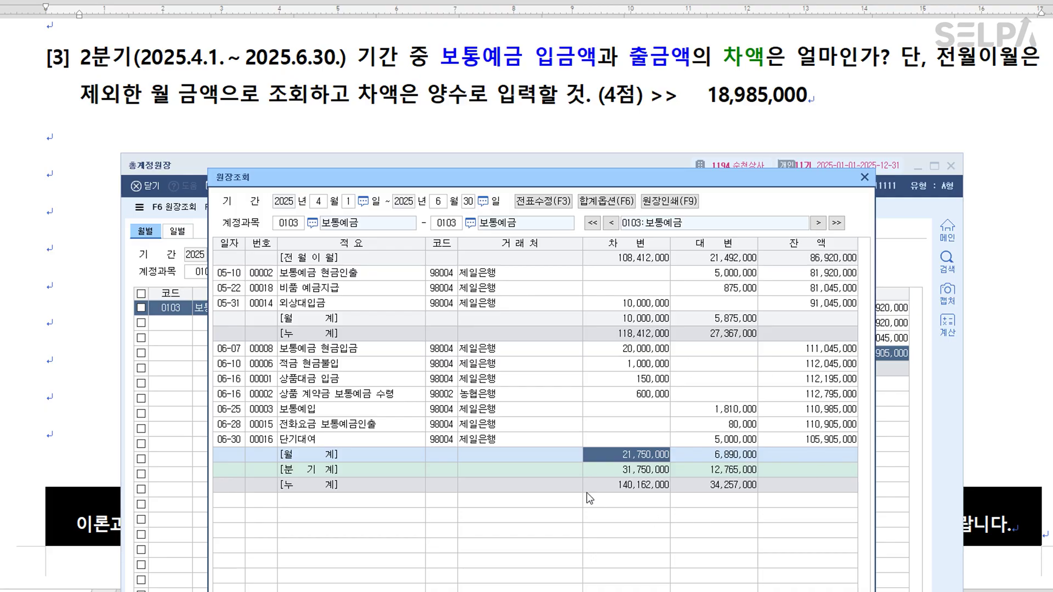
pyautogui.click(649, 473)
pyautogui.click(735, 473)
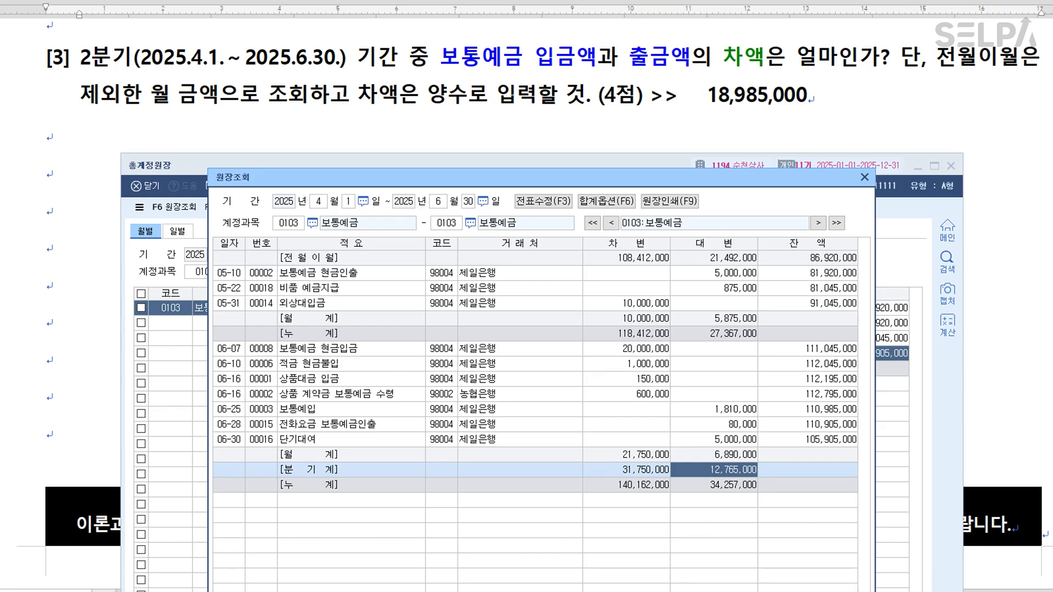
pyautogui.click(865, 177)
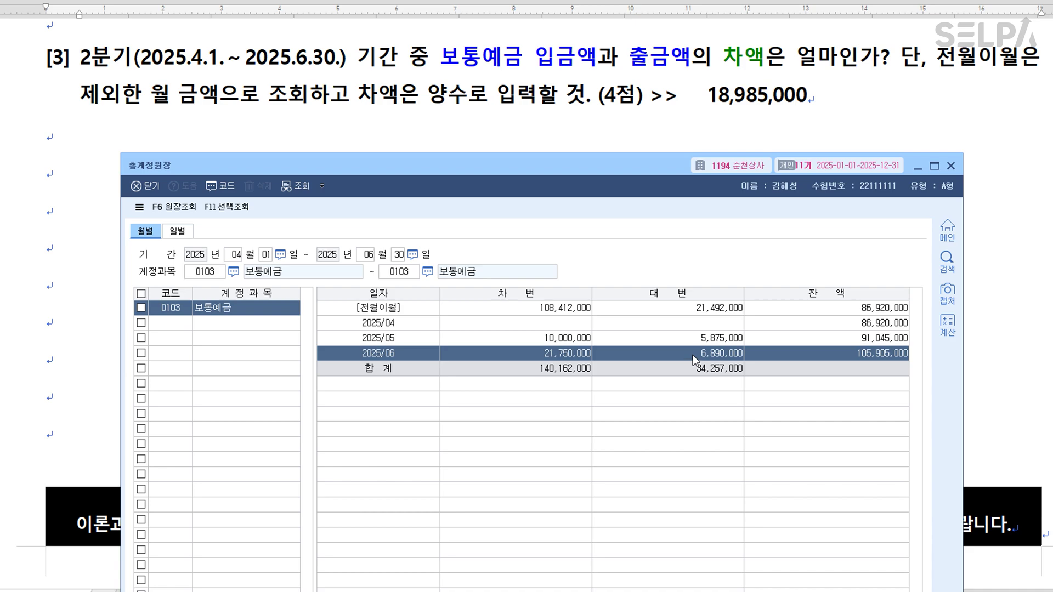
# Close the 총계정원장 window and acknowledge the Info warning to close all menus.
pyautogui.click(951, 166)
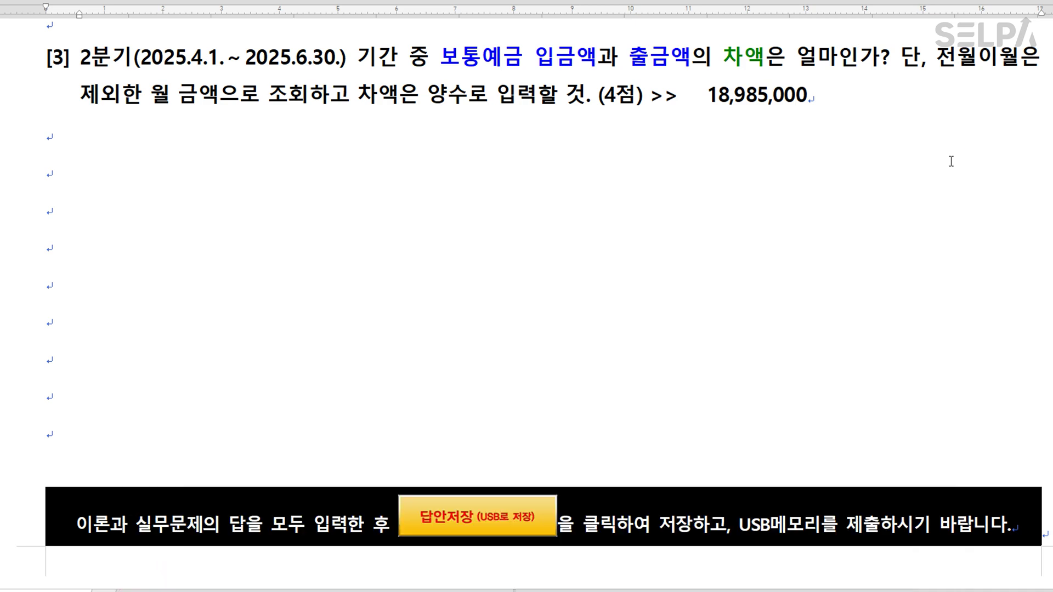
pyautogui.scroll(8, 950, 162)
pyautogui.scroll(-5, 723, 377)
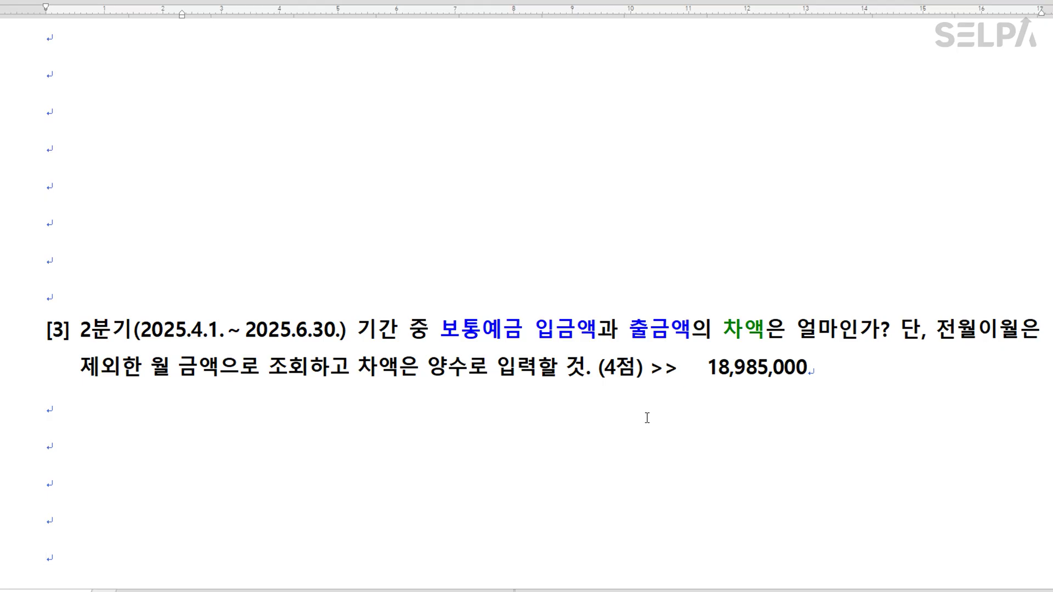
pyautogui.press('Hangul')
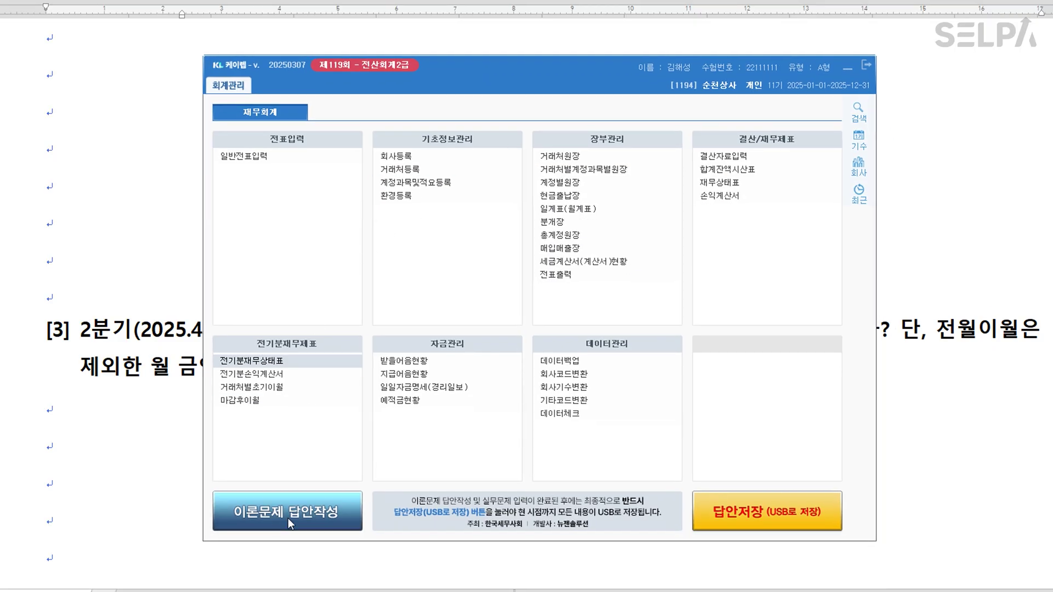
pyautogui.click(288, 518)
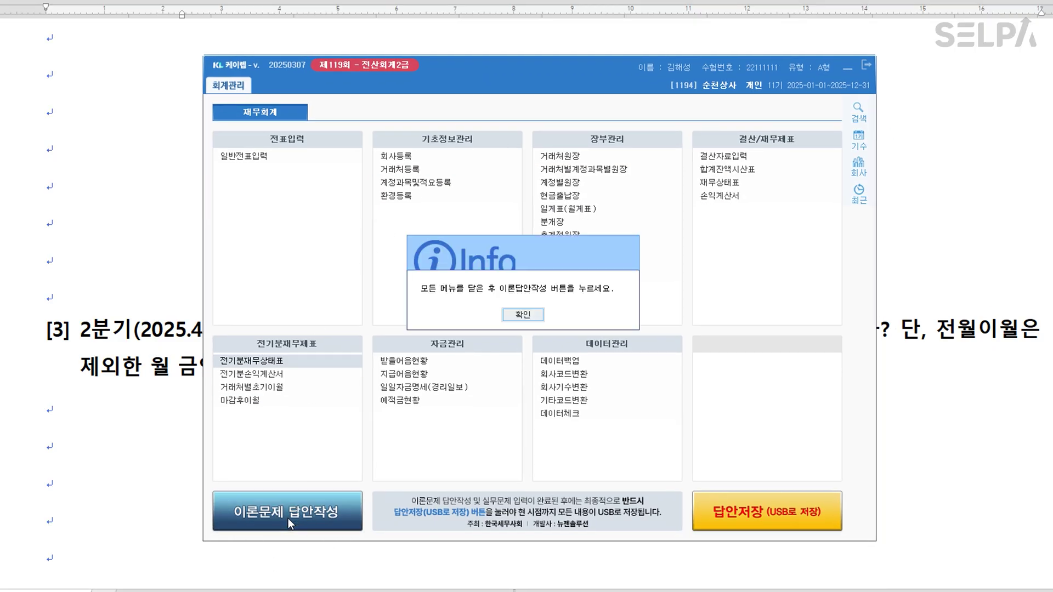
pyautogui.click(523, 315)
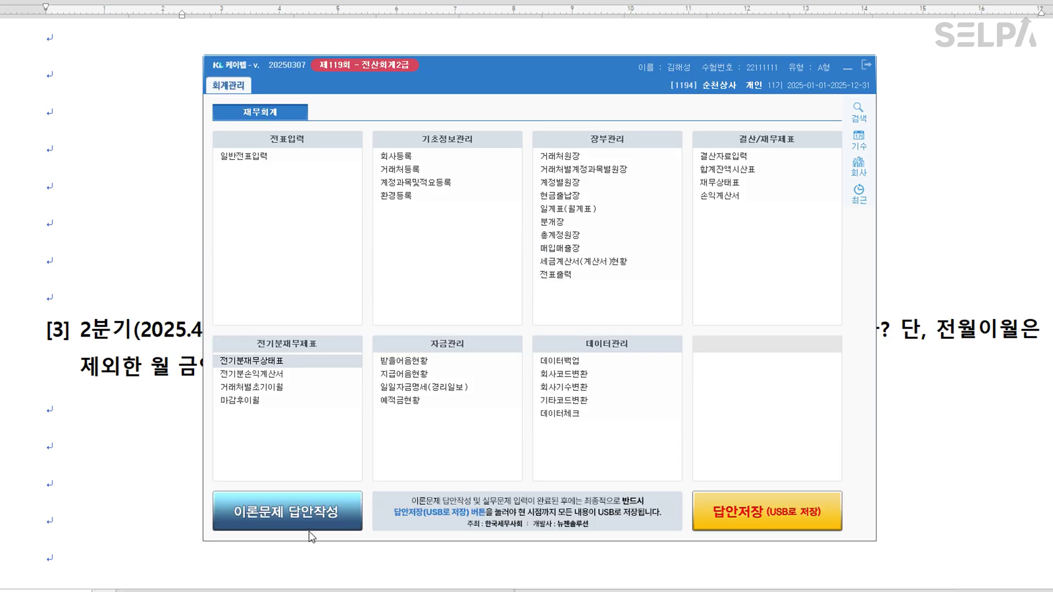
# Open the 이론문제 답안작성 sheet and enter 870,000 as question [1]'s answer.
pyautogui.click(309, 521)
pyautogui.click(490, 411)
pyautogui.click(504, 434)
pyautogui.click(597, 433)
pyautogui.click(469, 453)
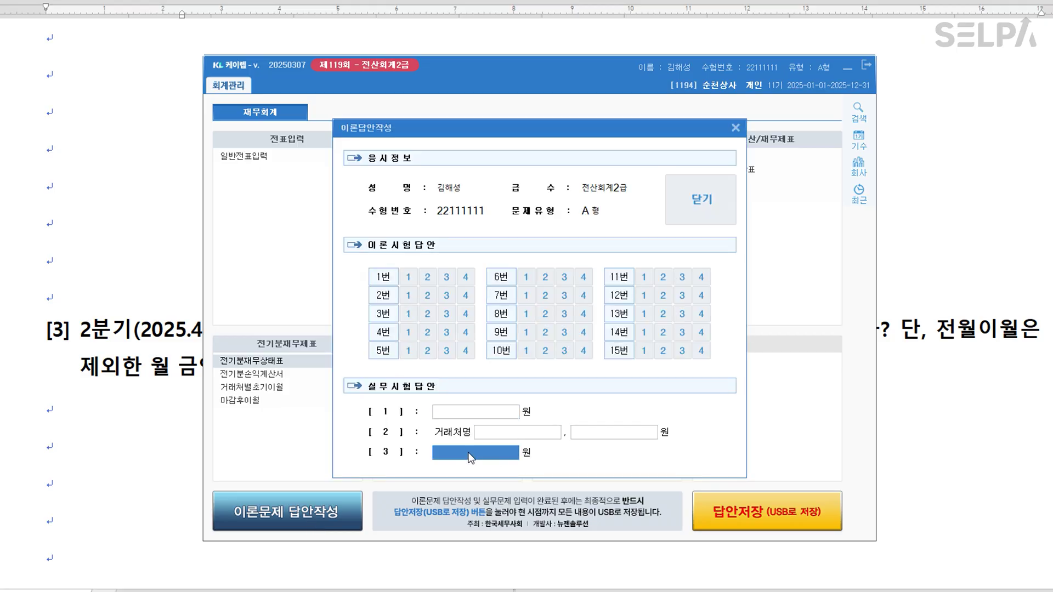
pyautogui.click(480, 410)
pyautogui.write('870,000')
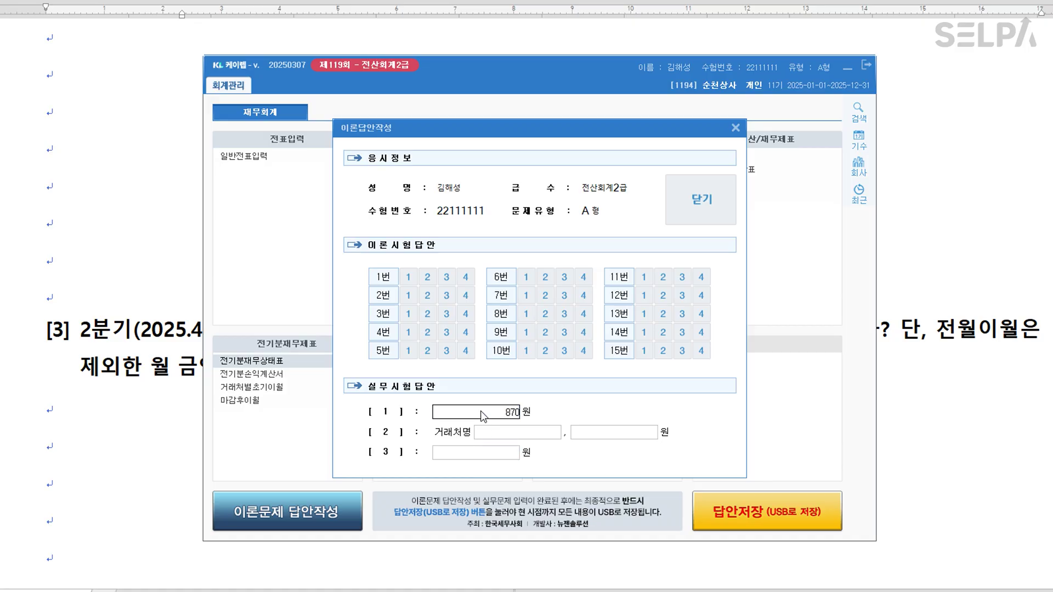
pyautogui.press('Return')
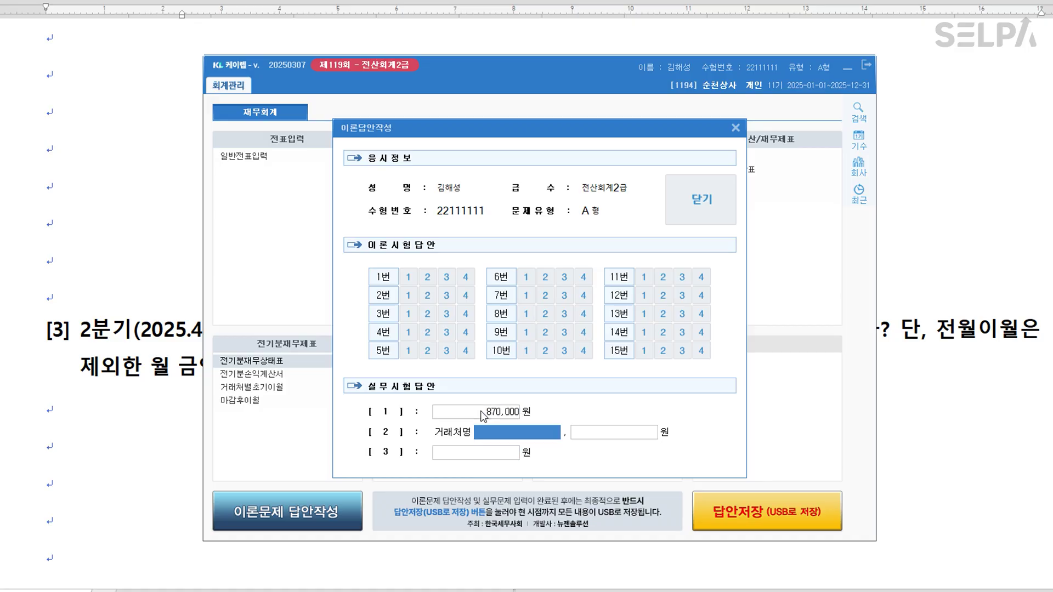
# Enter 타이상사 and 39,600,000 for question [2], and 18,985,000 for question [3].
pyautogui.write('xkdl')
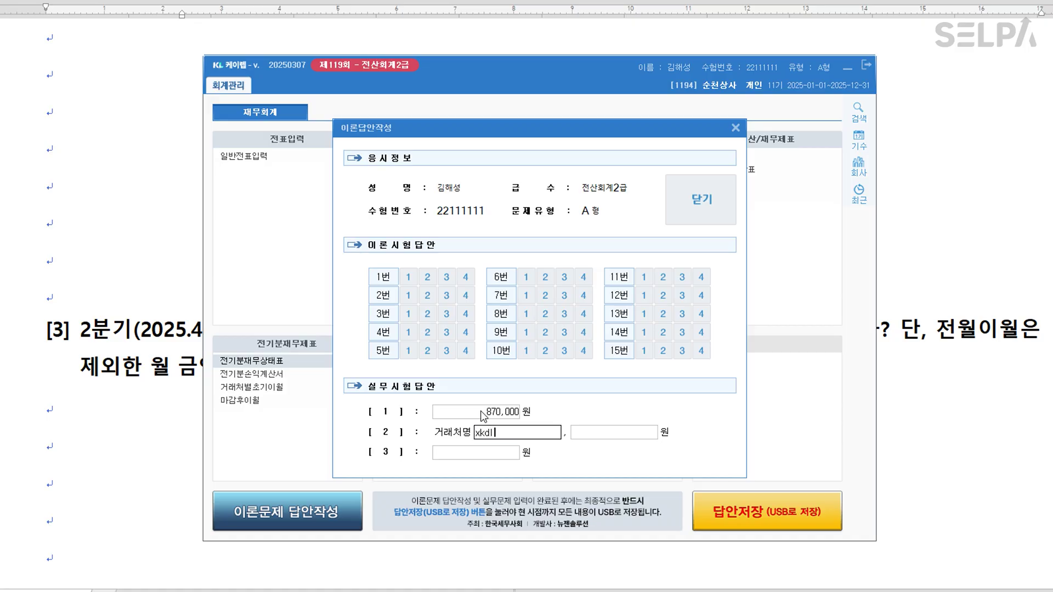
pyautogui.press('BackSpace')
pyautogui.press('BackSpace')
pyautogui.press('BackSpace')
pyautogui.write('타이상사')
pyautogui.press('Return')
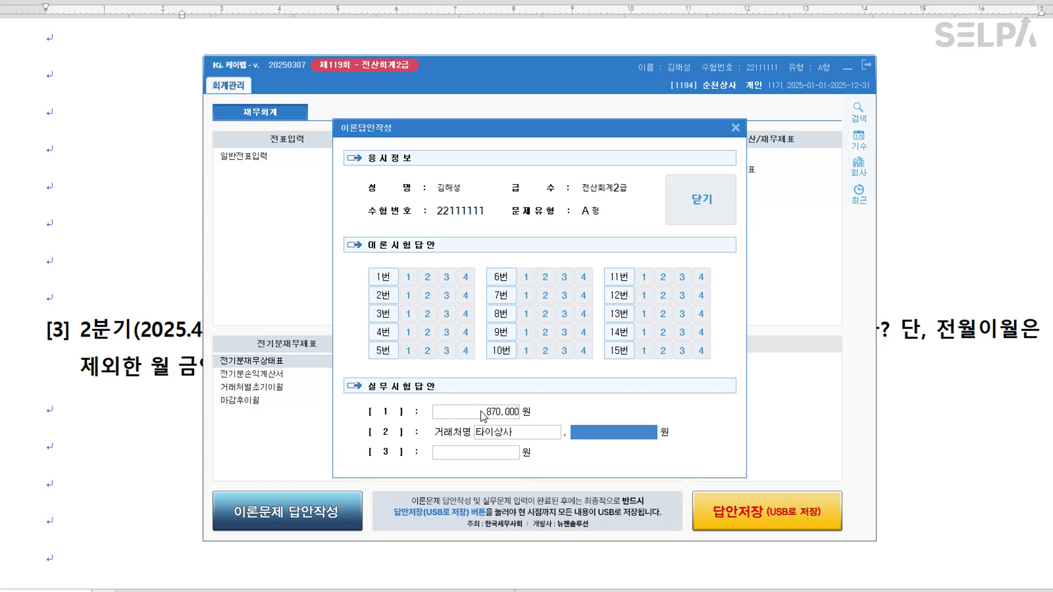
pyautogui.write('39,600,000')
pyautogui.press('Return')
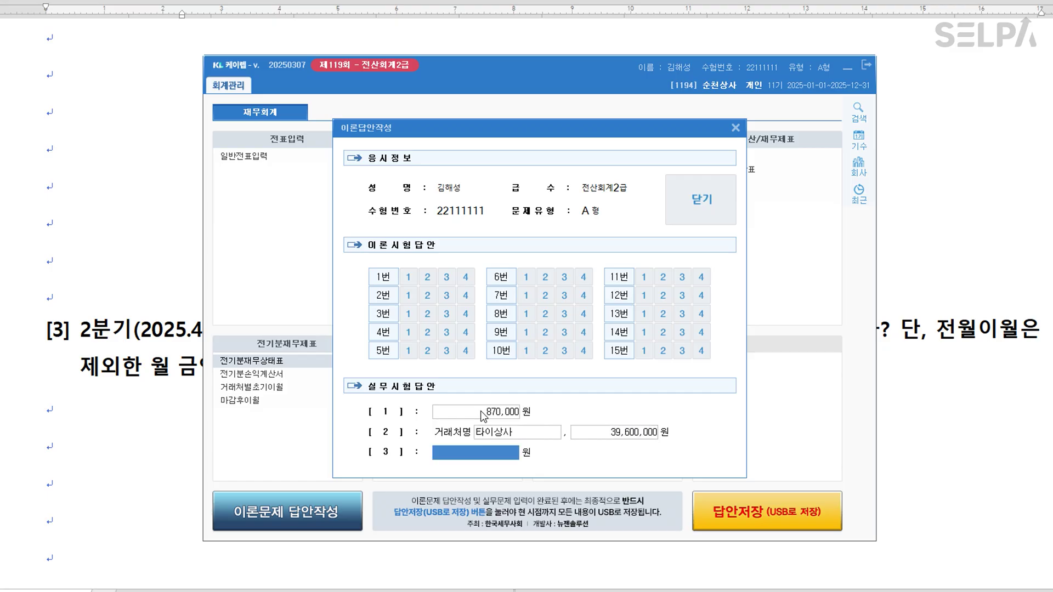
pyautogui.write('18,985,000')
pyautogui.press('Return')
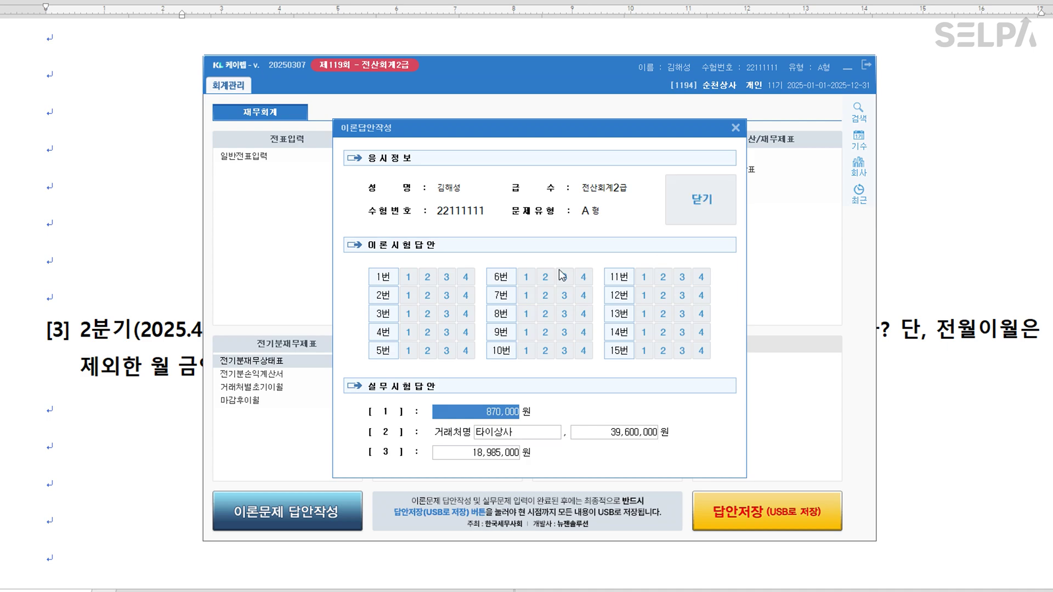
# Choose theory answers 1, 2, 3 for questions 1–3, then close the answer sheet.
pyautogui.click(409, 277)
pyautogui.click(427, 296)
pyautogui.click(448, 318)
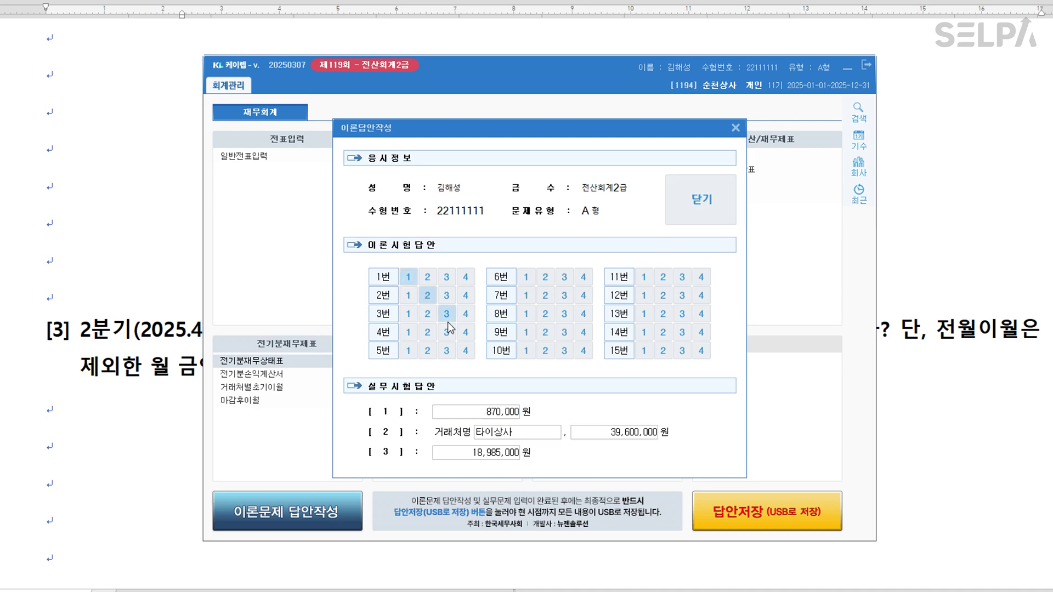
pyautogui.click(716, 206)
pyautogui.click(526, 339)
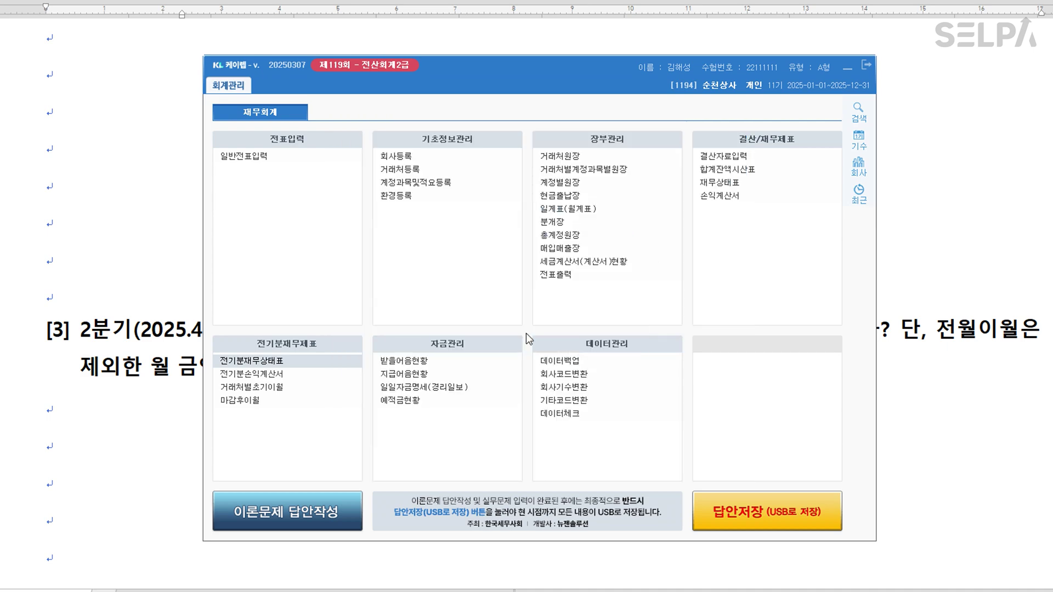